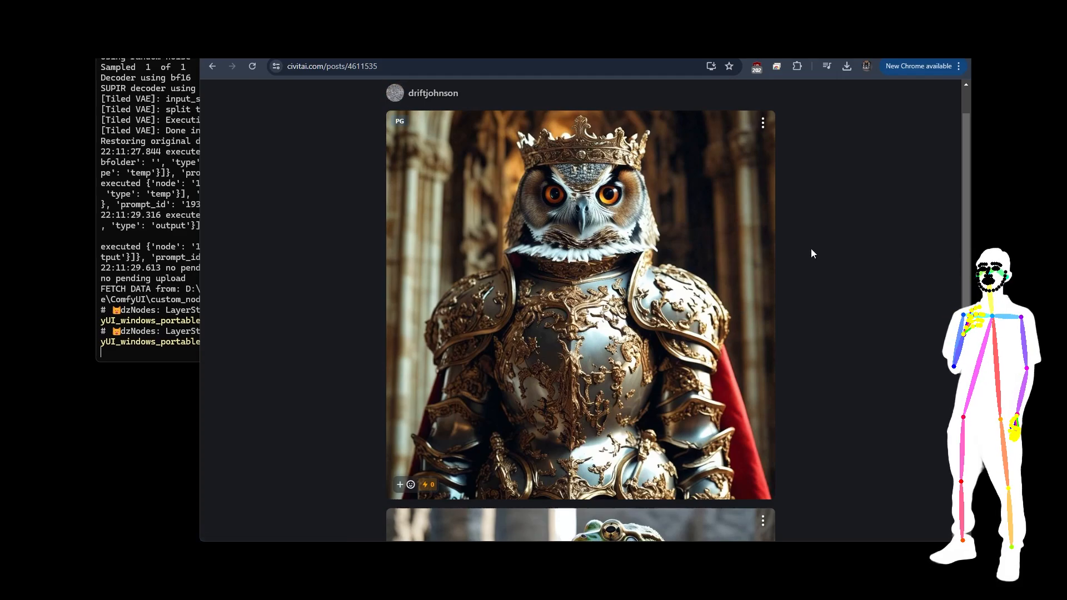
Look over the crowned owl and frog knight sample images in the Civitai post
{"action": "scroll", "coordinate": [811, 249], "scroll_direction": "down", "scroll_amount": 6}
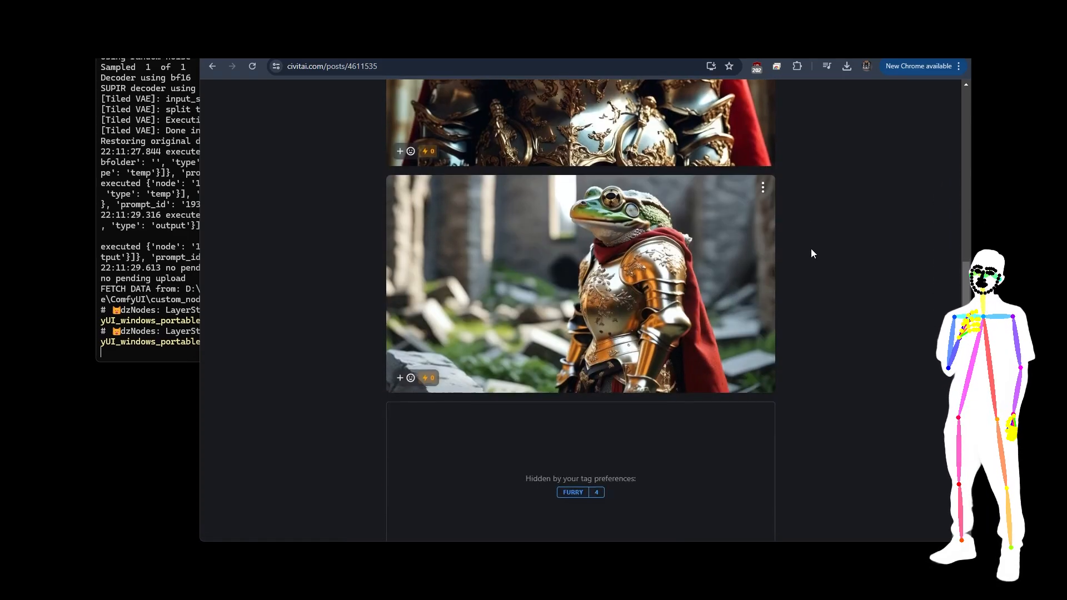
{"action": "scroll", "coordinate": [811, 249], "scroll_direction": "up", "scroll_amount": 6}
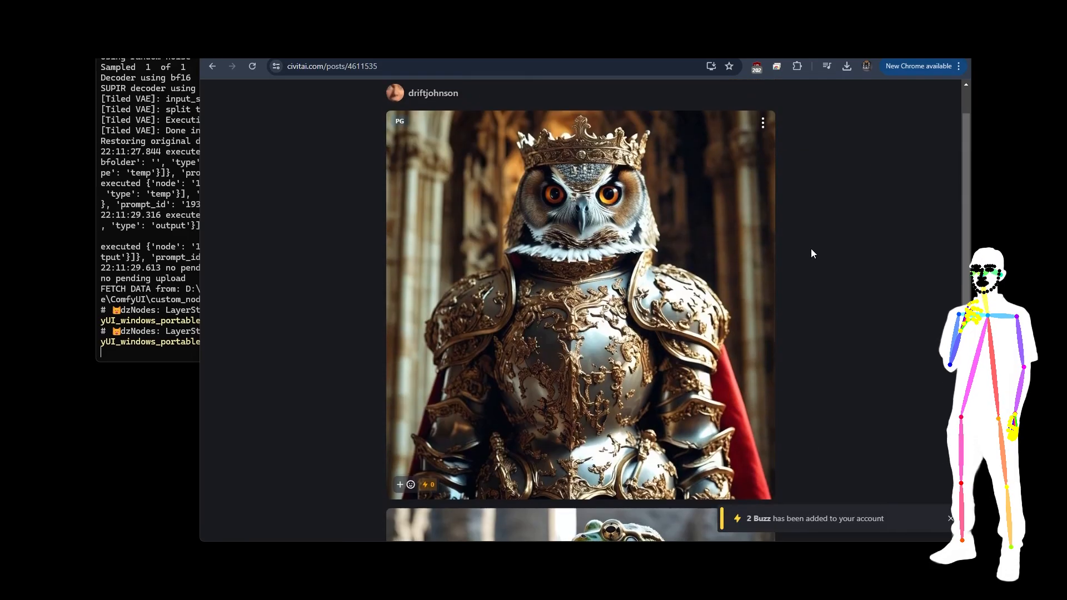
{"action": "scroll", "coordinate": [572, 376], "scroll_direction": "down", "scroll_amount": 5}
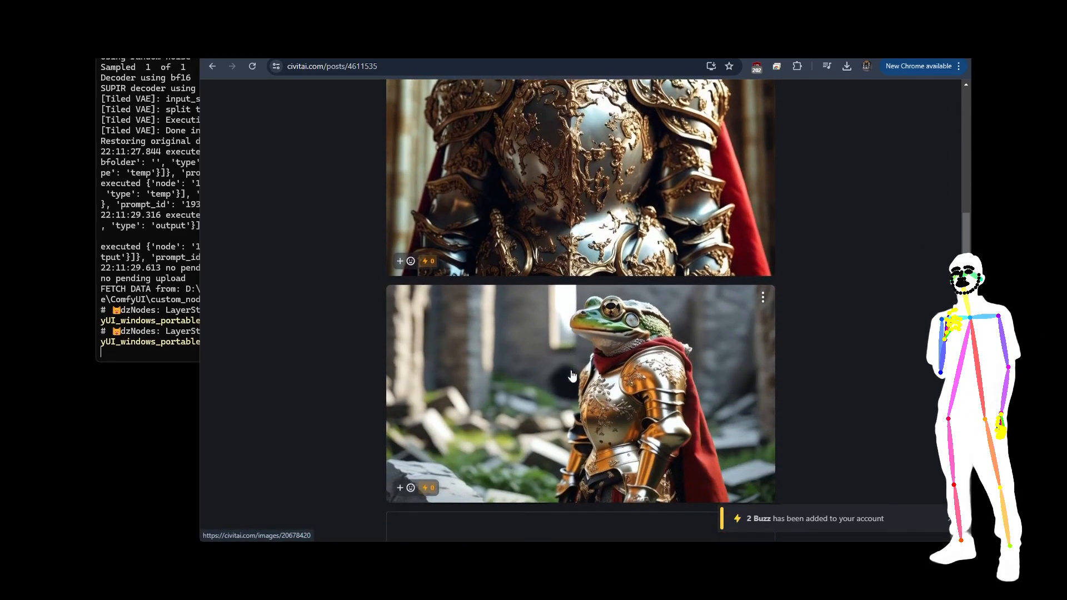
{"action": "scroll", "coordinate": [572, 376], "scroll_direction": "up", "scroll_amount": 6}
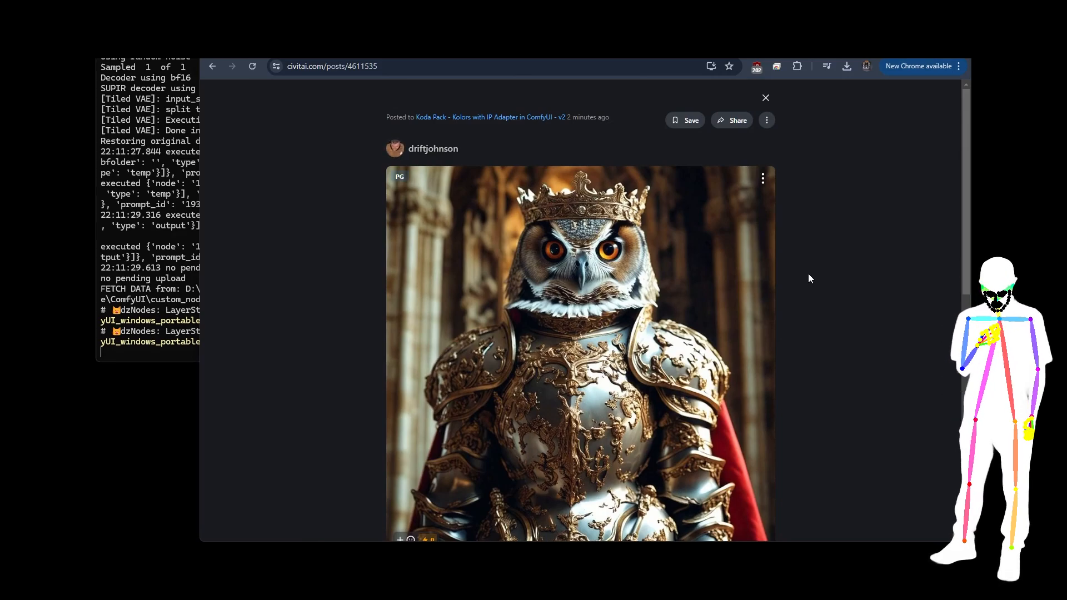
Switch to the ComfyUI workflow with the red-haired knight references and examine its LCM LoRA loader and KSampler settings
{"action": "key", "text": "ctrl+Tab"}
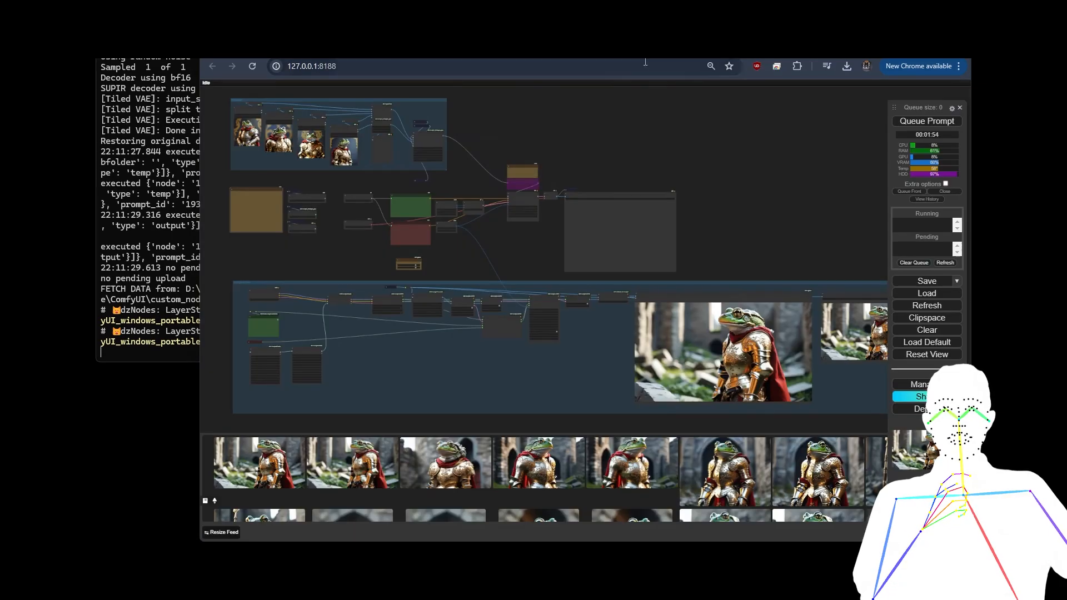
{"action": "key", "text": "ctrl+Tab"}
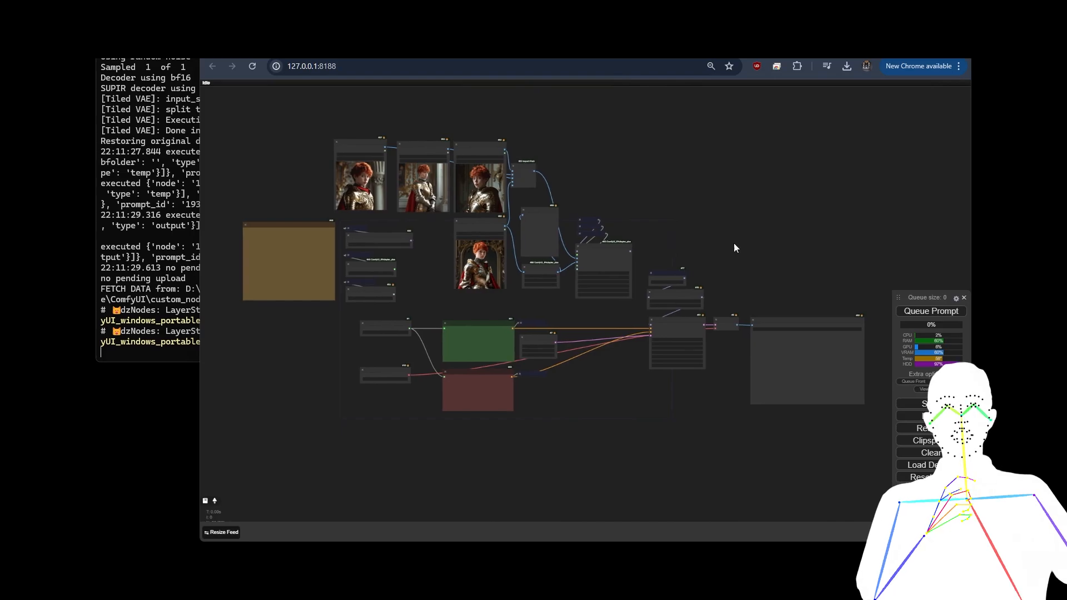
{"action": "scroll", "coordinate": [725, 365], "scroll_direction": "up", "scroll_amount": 4}
{"action": "scroll", "coordinate": [724, 364], "scroll_direction": "up", "scroll_amount": 7}
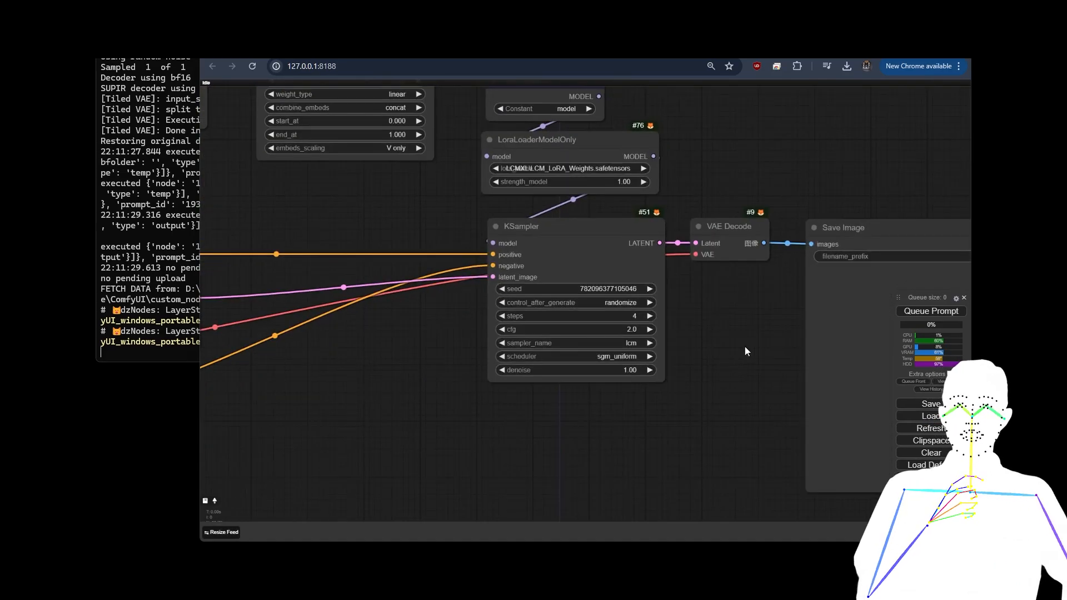
{"action": "left_click_drag", "start_coordinate": [744, 345], "coordinate": [521, 349]}
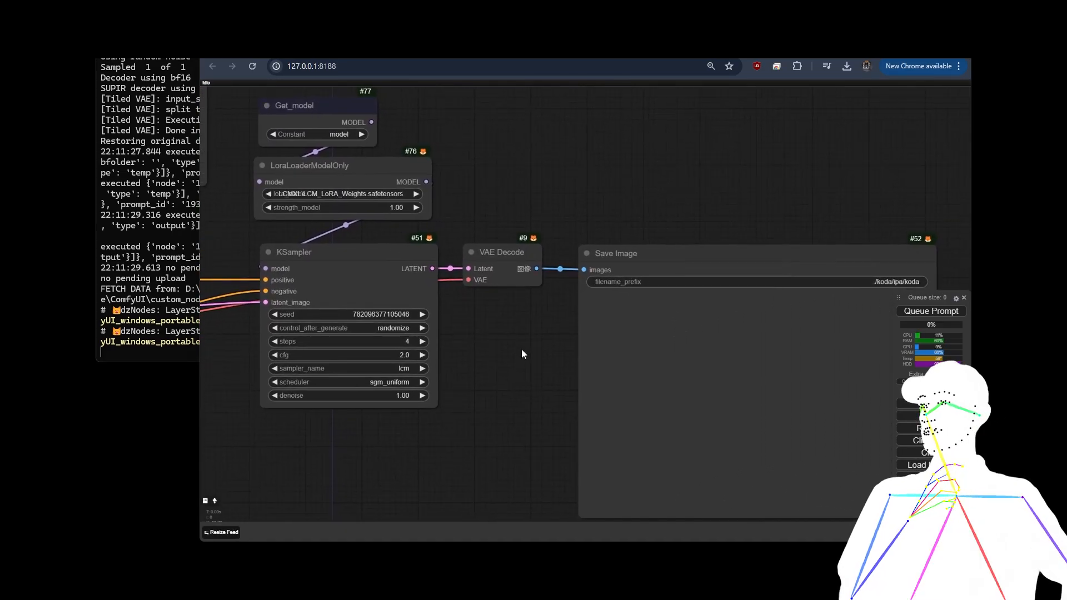
{"action": "scroll", "coordinate": [492, 363], "scroll_direction": "down", "scroll_amount": 3}
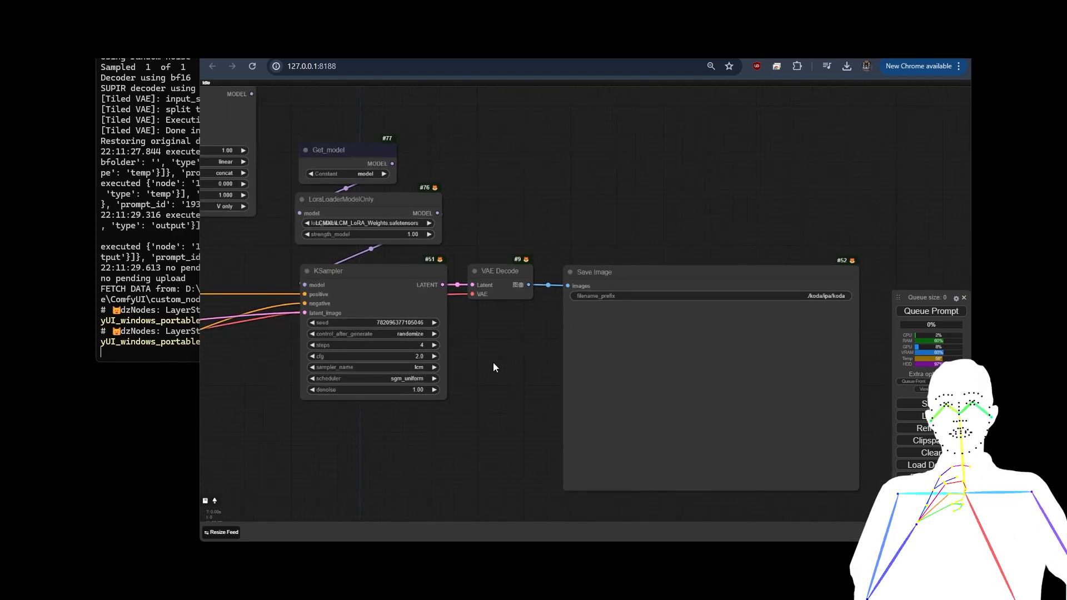
{"action": "scroll", "coordinate": [493, 363], "scroll_direction": "up", "scroll_amount": 4}
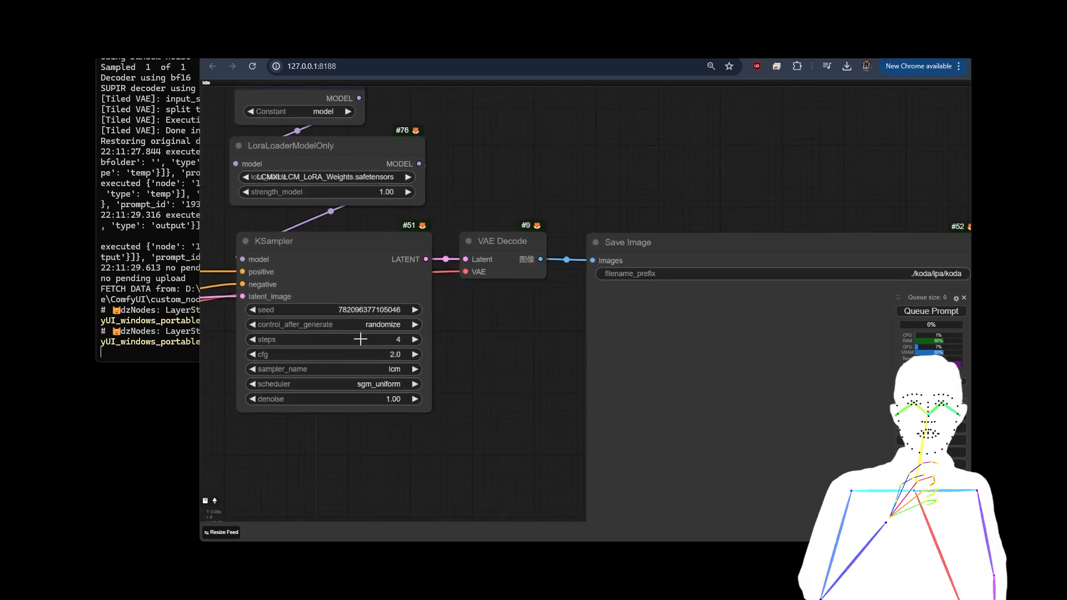
{"action": "scroll", "coordinate": [511, 362], "scroll_direction": "down", "scroll_amount": 9}
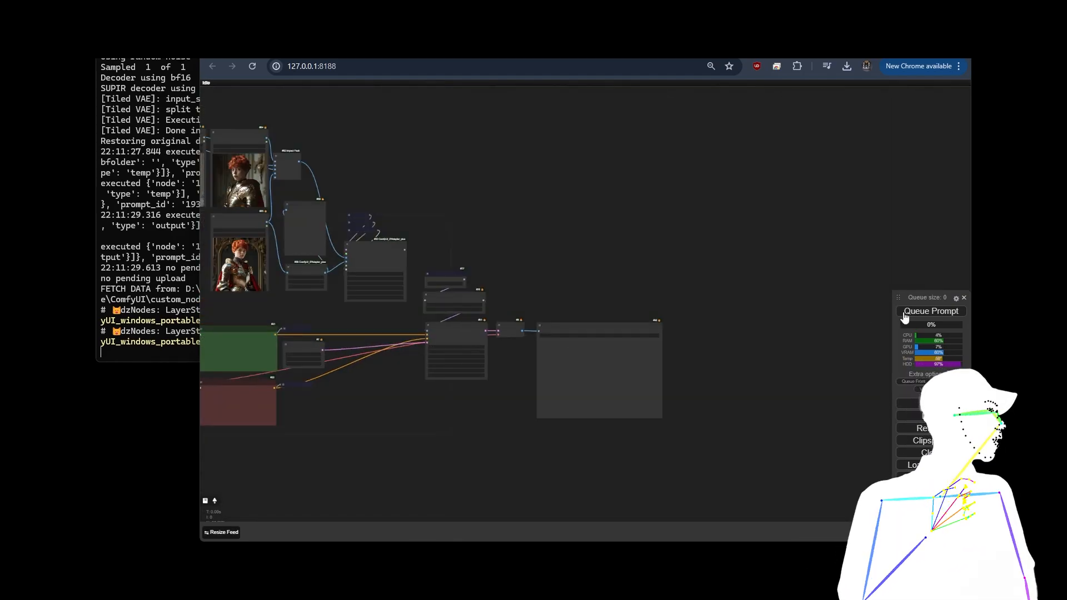
Queue the red-haired knight workflow for generation and review its IPAdapter Advanced and positive text prompt nodes
{"action": "left_click", "coordinate": [904, 315]}
{"action": "left_click_drag", "start_coordinate": [619, 251], "coordinate": [790, 227]}
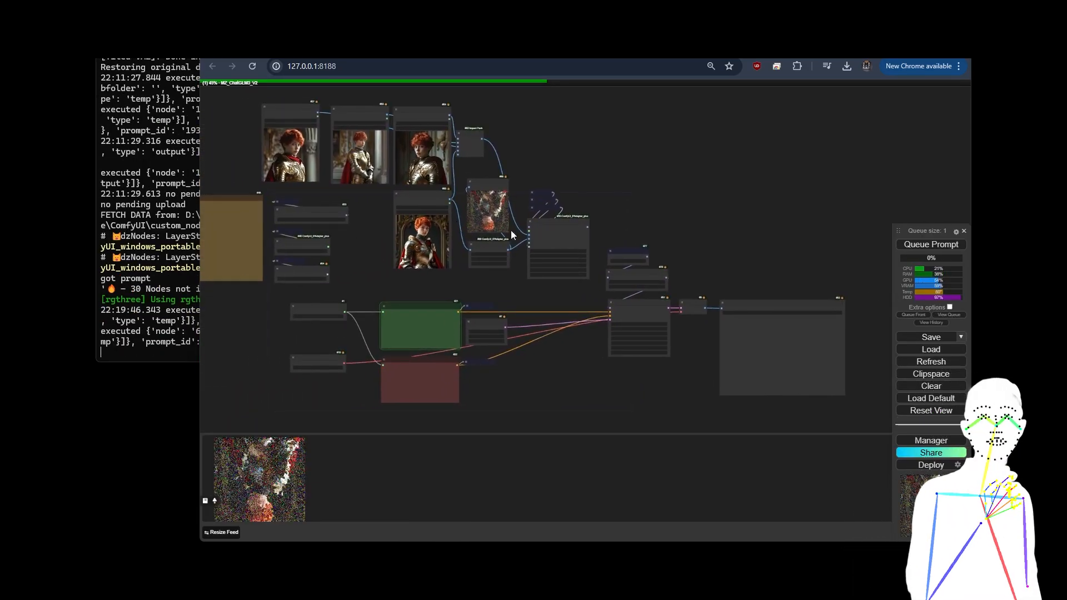
{"action": "scroll", "coordinate": [647, 241], "scroll_direction": "up", "scroll_amount": 10}
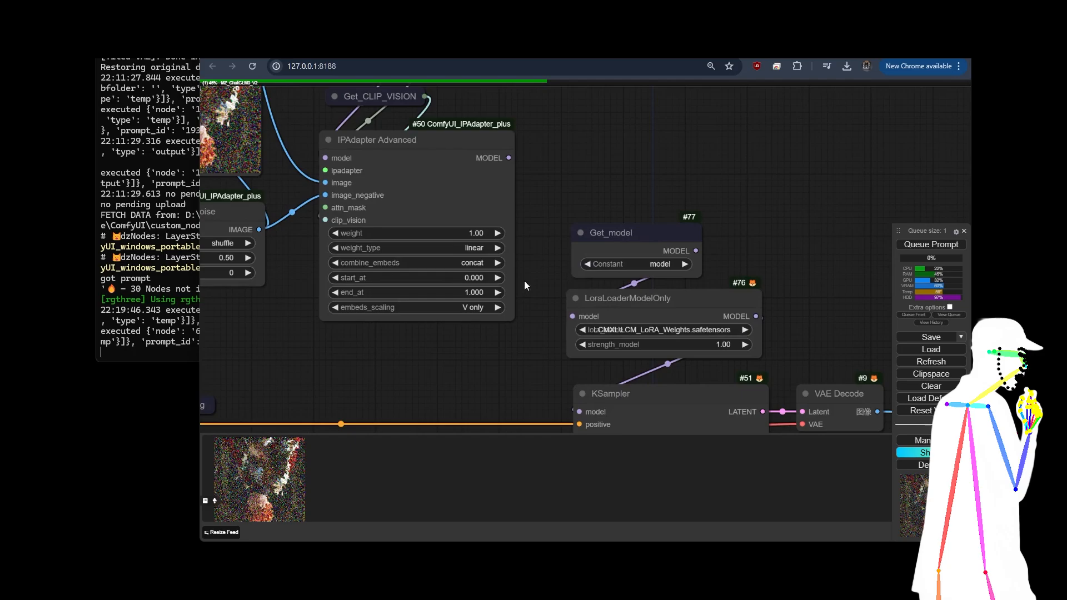
{"action": "scroll", "coordinate": [524, 282], "scroll_direction": "down", "scroll_amount": 5}
{"action": "scroll", "coordinate": [495, 262], "scroll_direction": "up", "scroll_amount": 3}
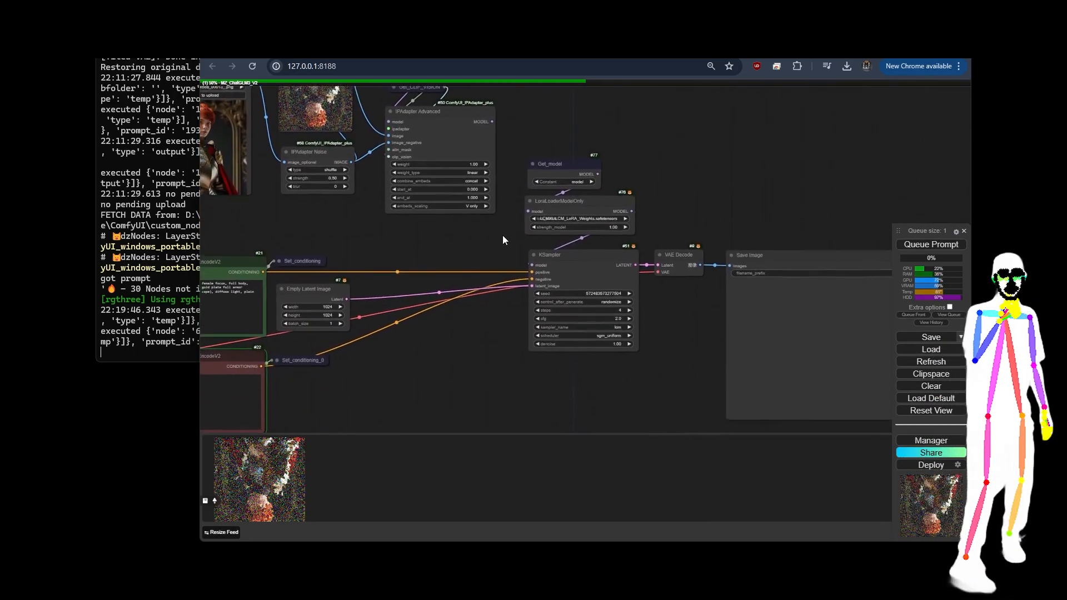
{"action": "left_click_drag", "start_coordinate": [502, 235], "coordinate": [776, 189]}
{"action": "scroll", "coordinate": [544, 225], "scroll_direction": "down", "scroll_amount": 1}
{"action": "scroll", "coordinate": [406, 252], "scroll_direction": "up", "scroll_amount": 6}
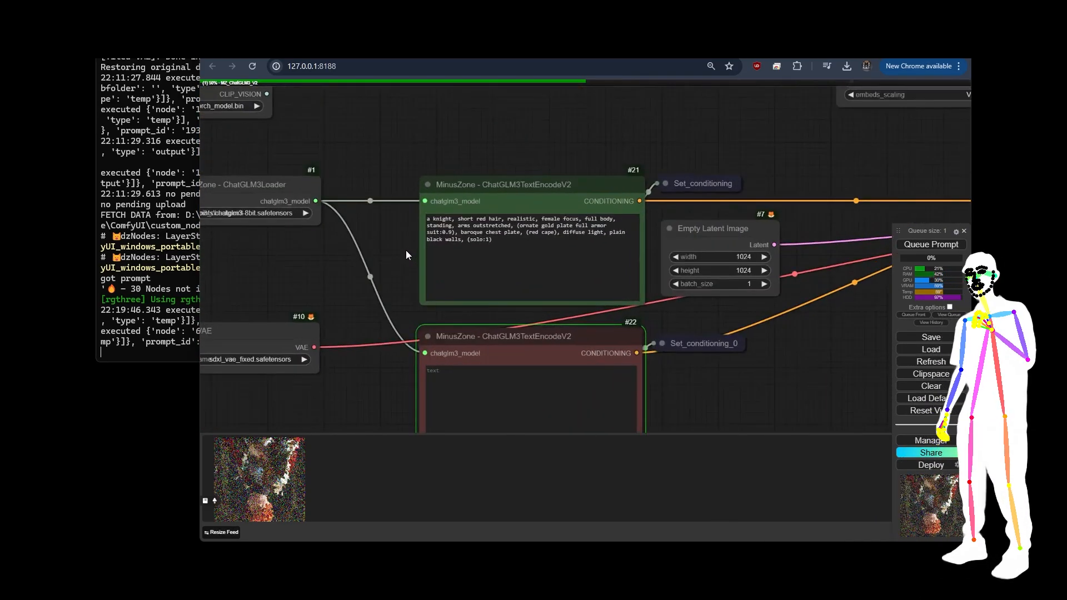
{"action": "scroll", "coordinate": [405, 250], "scroll_direction": "up", "scroll_amount": 5}
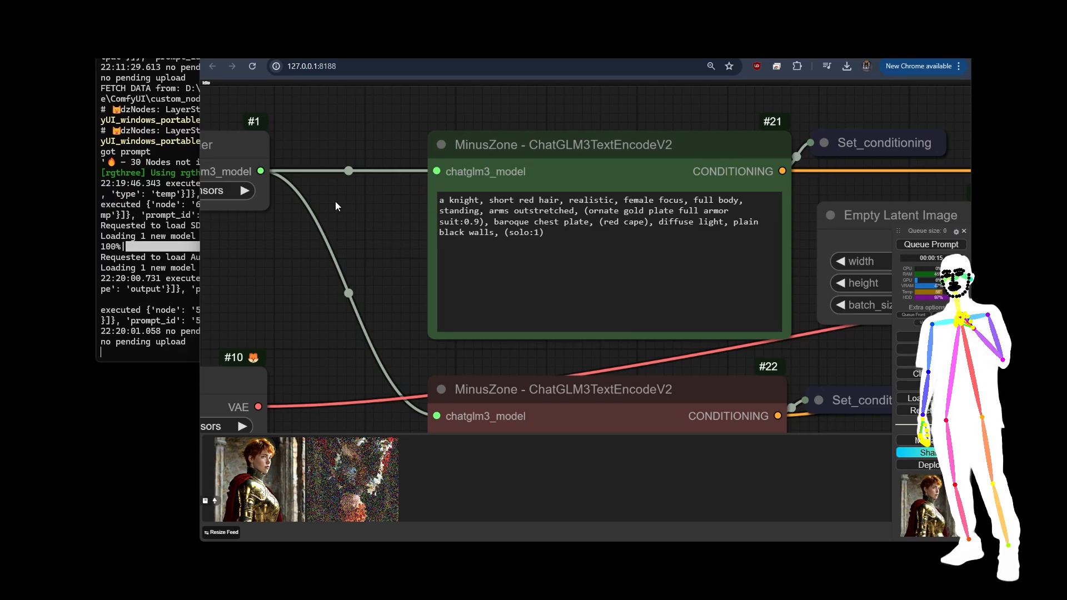
Inspect the generated knight image up close in the Save Image node
{"action": "scroll", "coordinate": [335, 203], "scroll_direction": "down", "scroll_amount": 10}
{"action": "scroll", "coordinate": [335, 201], "scroll_direction": "down", "scroll_amount": 5}
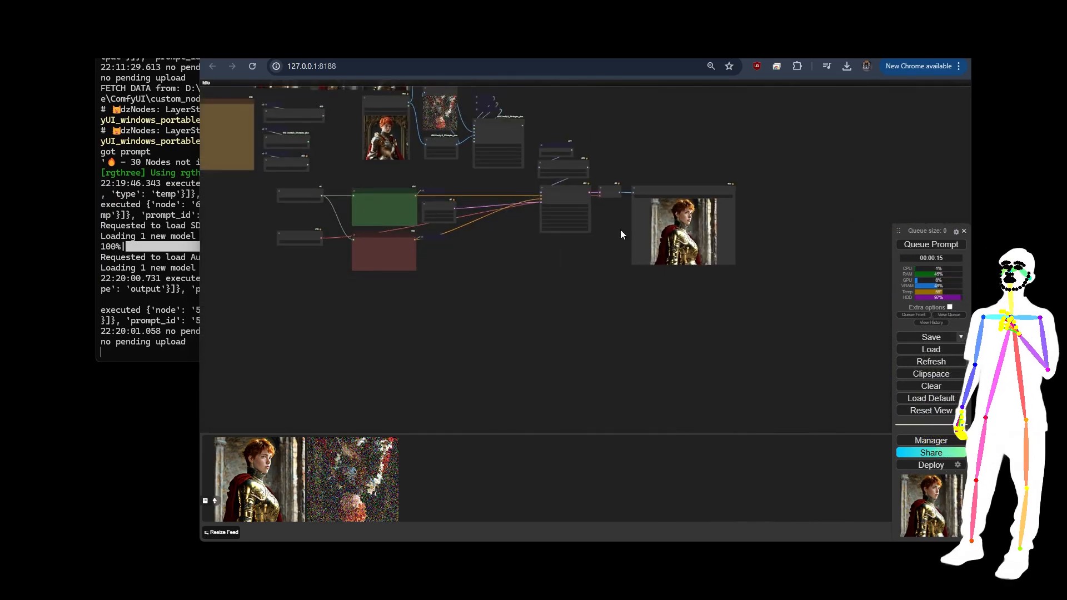
{"action": "scroll", "coordinate": [707, 228], "scroll_direction": "up", "scroll_amount": 10}
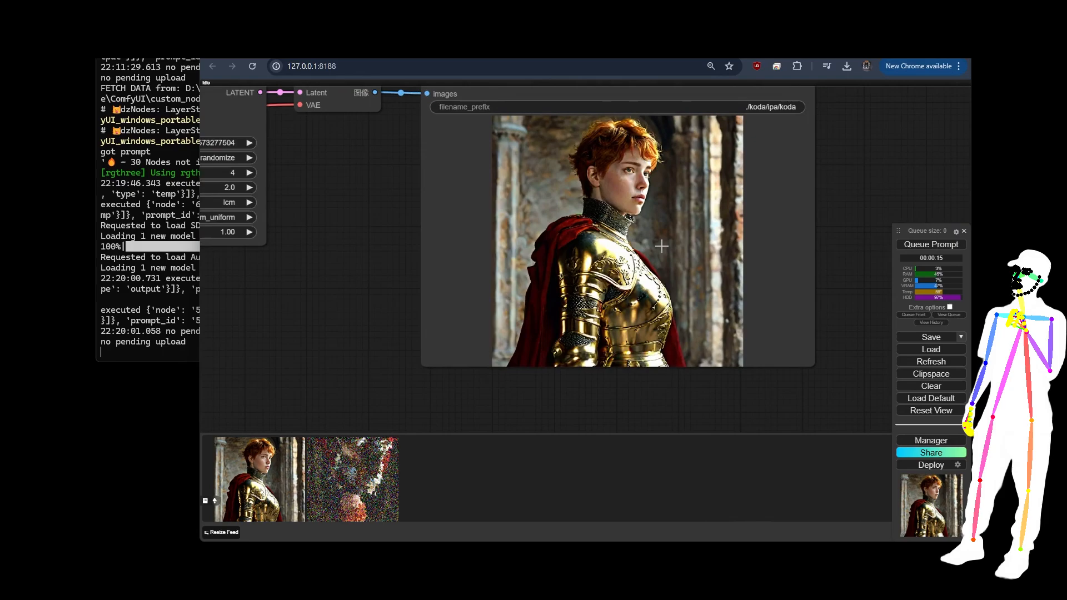
{"action": "scroll", "coordinate": [661, 245], "scroll_direction": "up", "scroll_amount": 5}
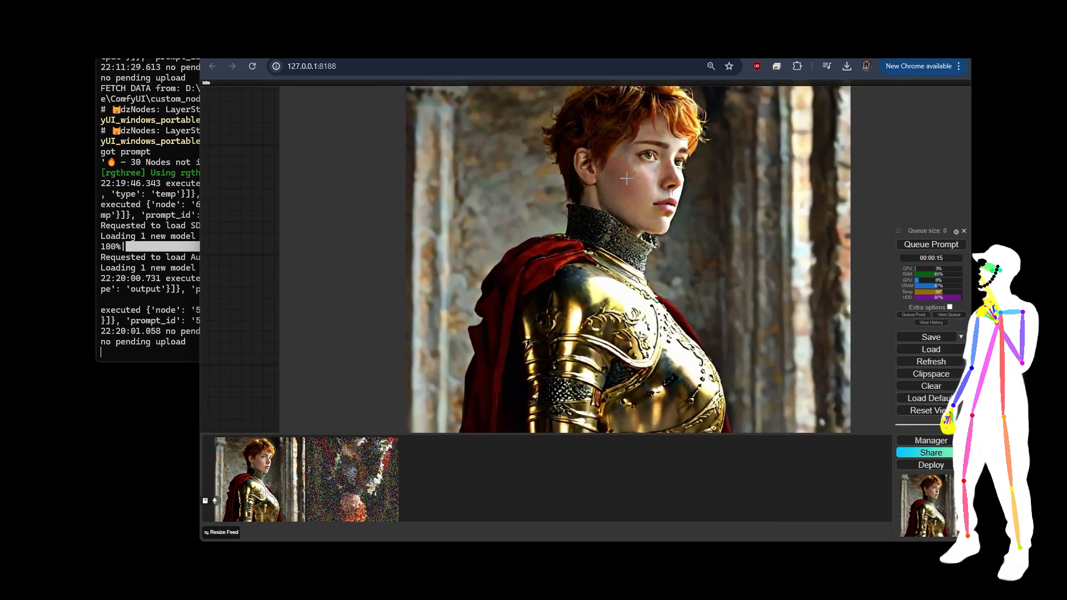
{"action": "scroll", "coordinate": [650, 206], "scroll_direction": "down", "scroll_amount": 5}
{"action": "left_click_drag", "start_coordinate": [354, 237], "coordinate": [414, 290]}
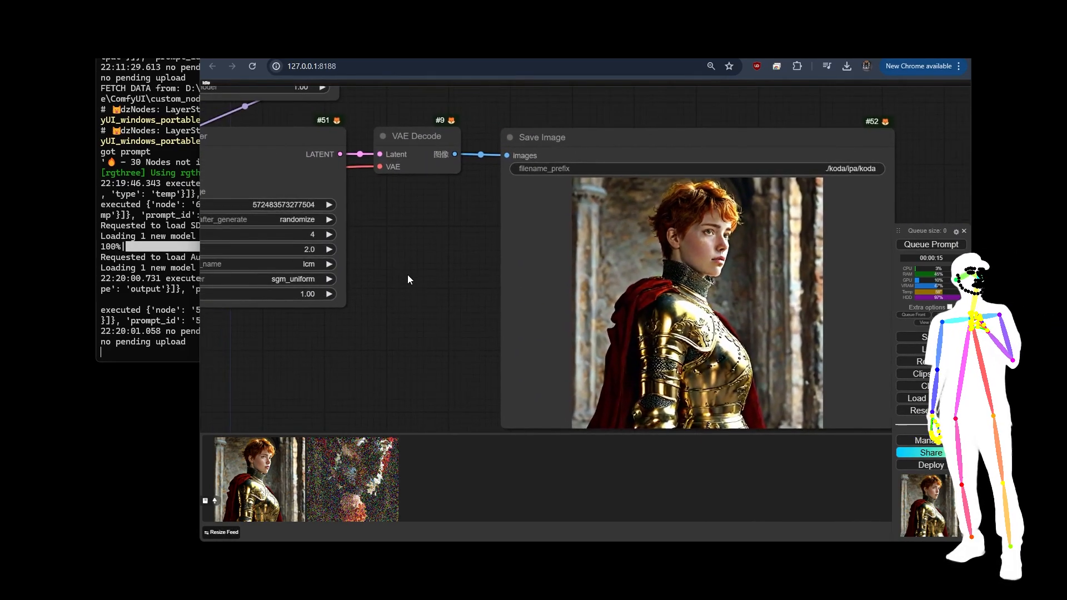
{"action": "scroll", "coordinate": [441, 274], "scroll_direction": "down", "scroll_amount": 5}
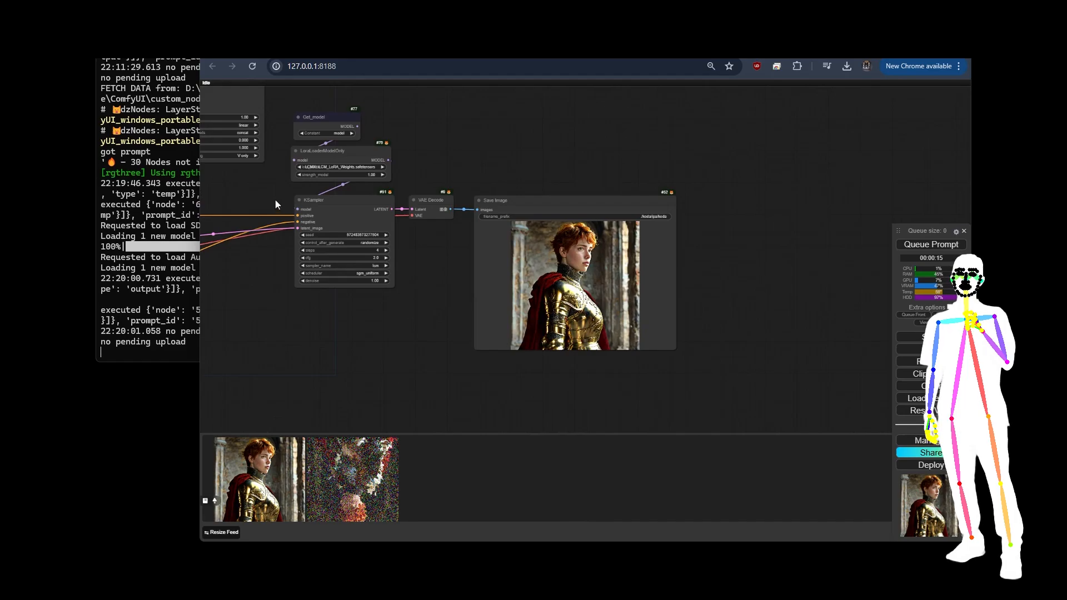
Examine the red-haired knight reference images in the Load Image nodes for comparison with the generated result
{"action": "left_click_drag", "start_coordinate": [275, 198], "coordinate": [665, 311]}
{"action": "left_click_drag", "start_coordinate": [218, 147], "coordinate": [407, 252]}
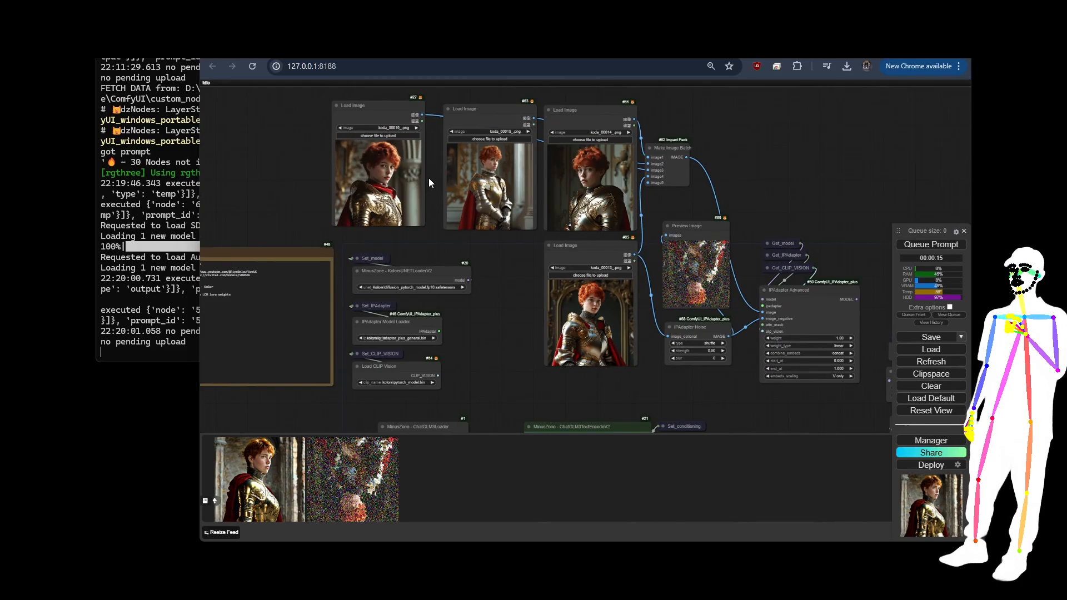
{"action": "scroll", "coordinate": [429, 175], "scroll_direction": "up", "scroll_amount": 8}
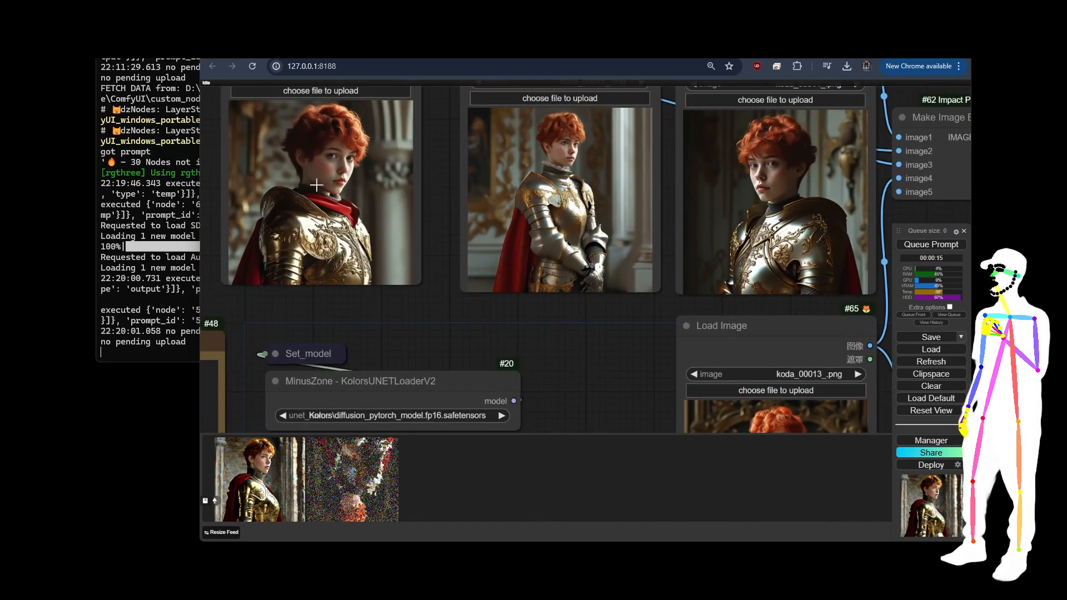
{"action": "scroll", "coordinate": [316, 185], "scroll_direction": "down", "scroll_amount": 7}
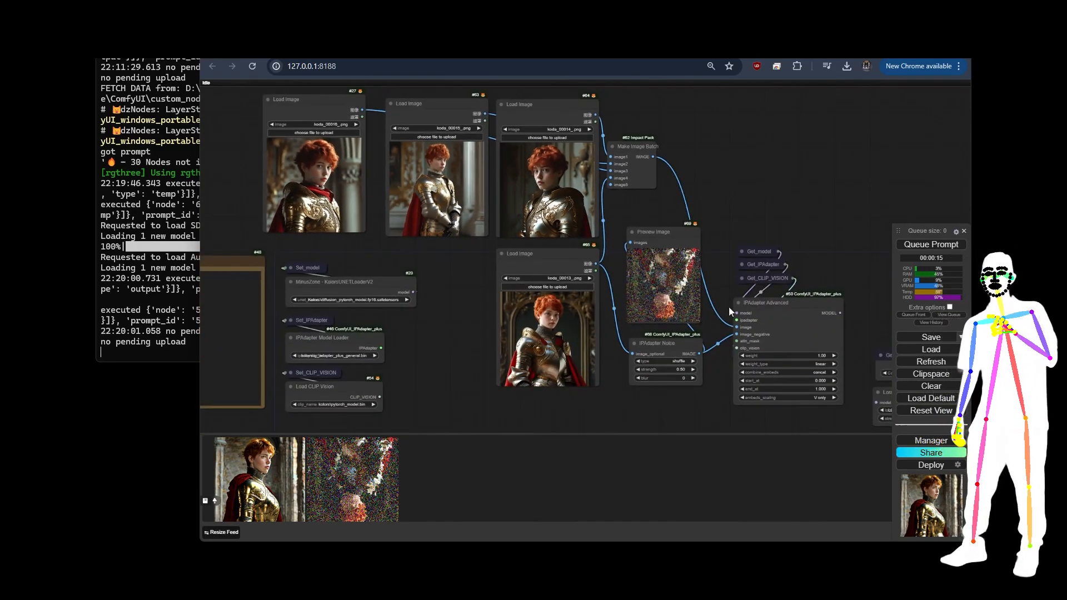
Connect the MODEL output of IPAdapter Advanced to the model input of LoraLoaderModelOnly
{"action": "left_click_drag", "start_coordinate": [850, 285], "coordinate": [682, 331]}
{"action": "left_click_drag", "start_coordinate": [658, 376], "coordinate": [653, 288]}
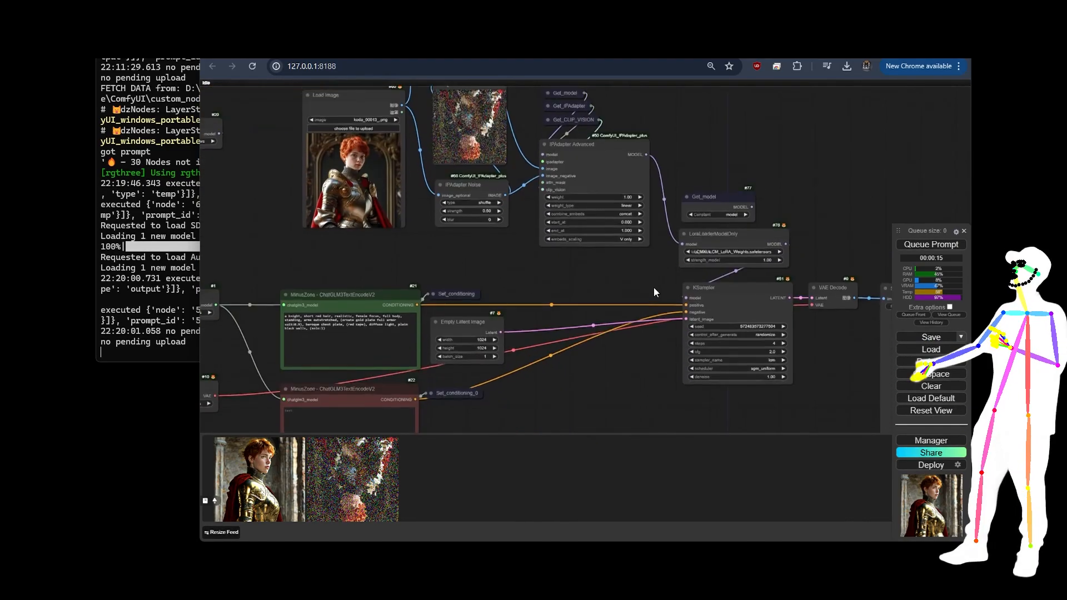
{"action": "left_click_drag", "start_coordinate": [522, 391], "coordinate": [548, 372]}
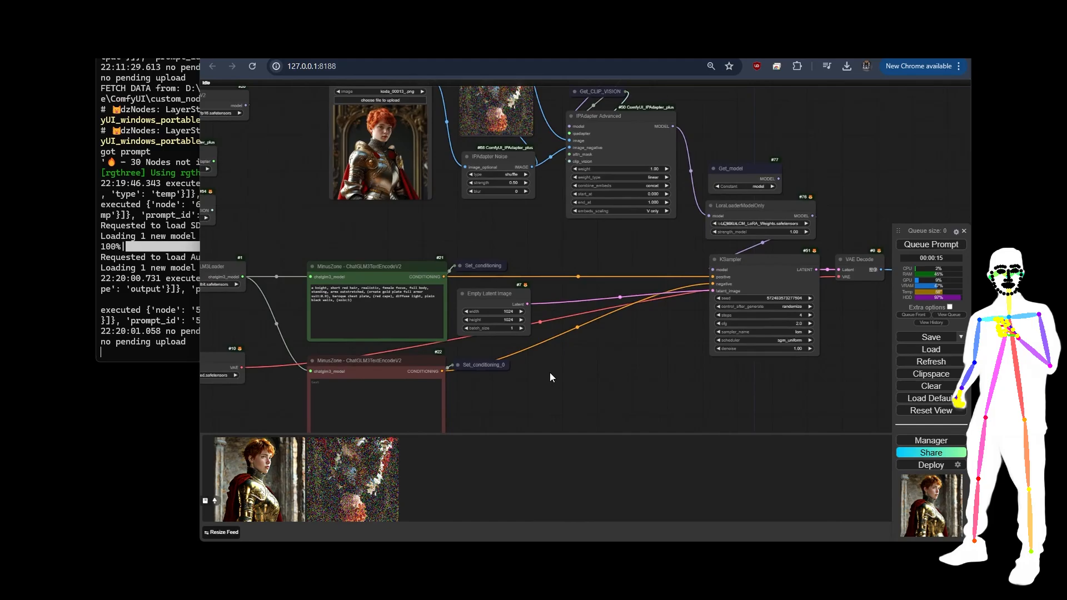
Queue the rewired workflow again and view the new knight image in the Save Image node
{"action": "scroll", "coordinate": [549, 372], "scroll_direction": "down", "scroll_amount": 5}
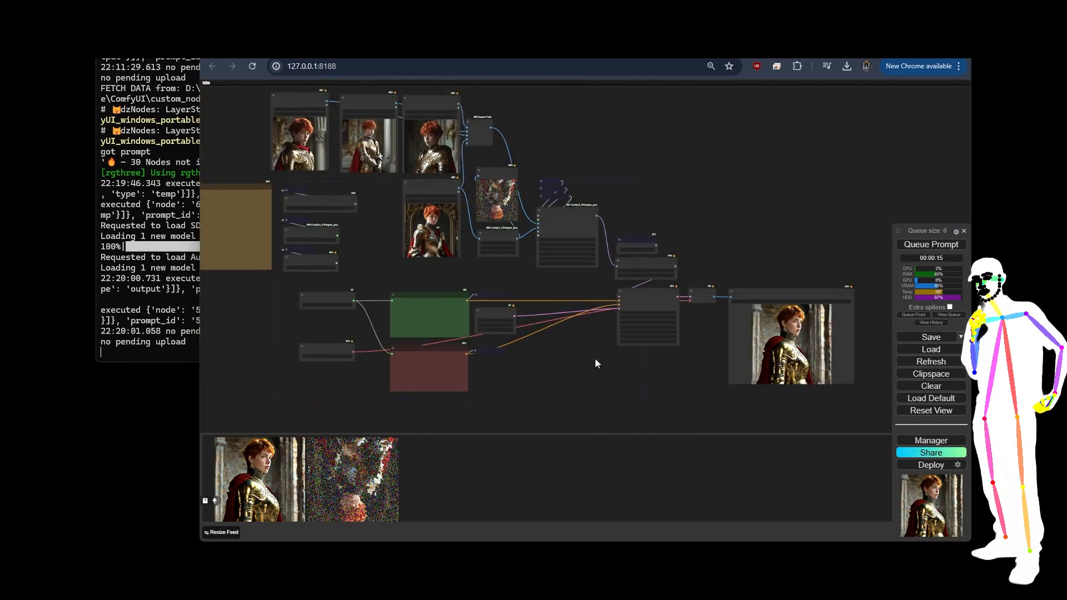
{"action": "left_click", "coordinate": [960, 250]}
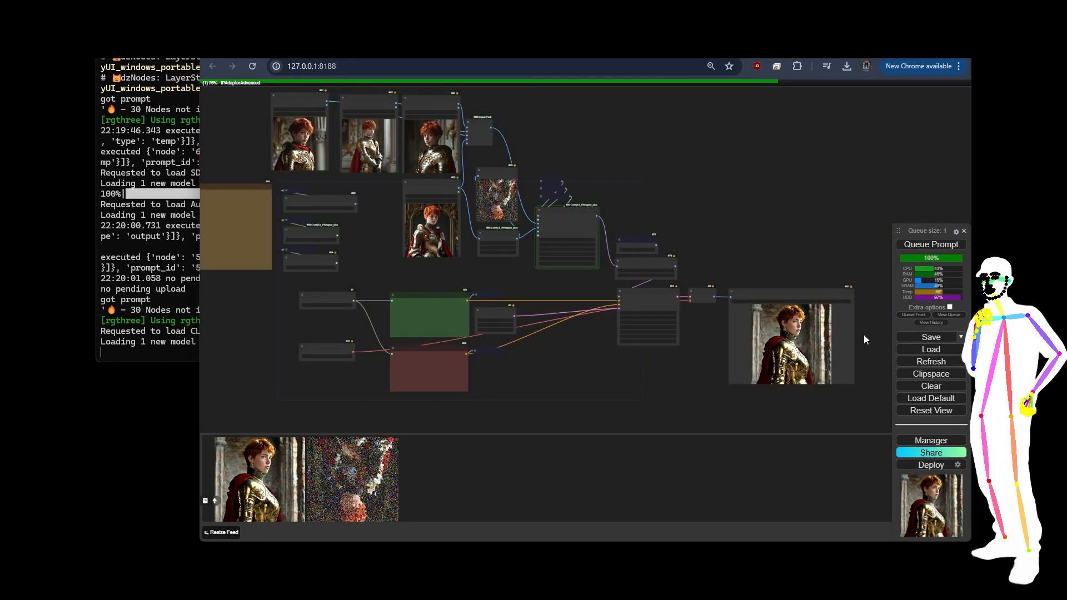
{"action": "scroll", "coordinate": [861, 351], "scroll_direction": "up", "scroll_amount": 8}
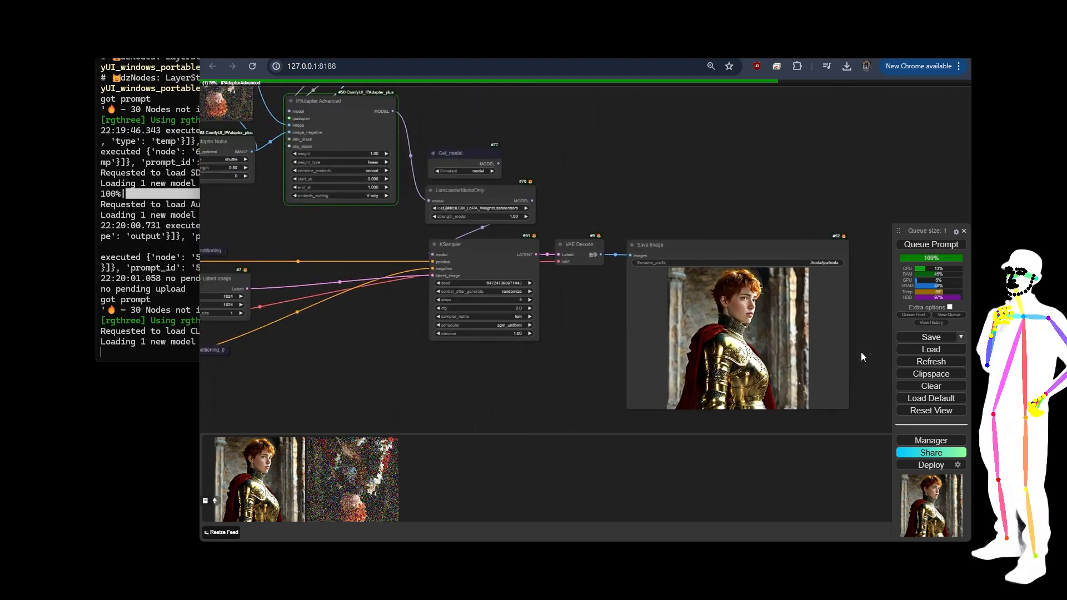
{"action": "scroll", "coordinate": [861, 352], "scroll_direction": "up", "scroll_amount": 3}
{"action": "left_click_drag", "start_coordinate": [863, 365], "coordinate": [859, 314]}
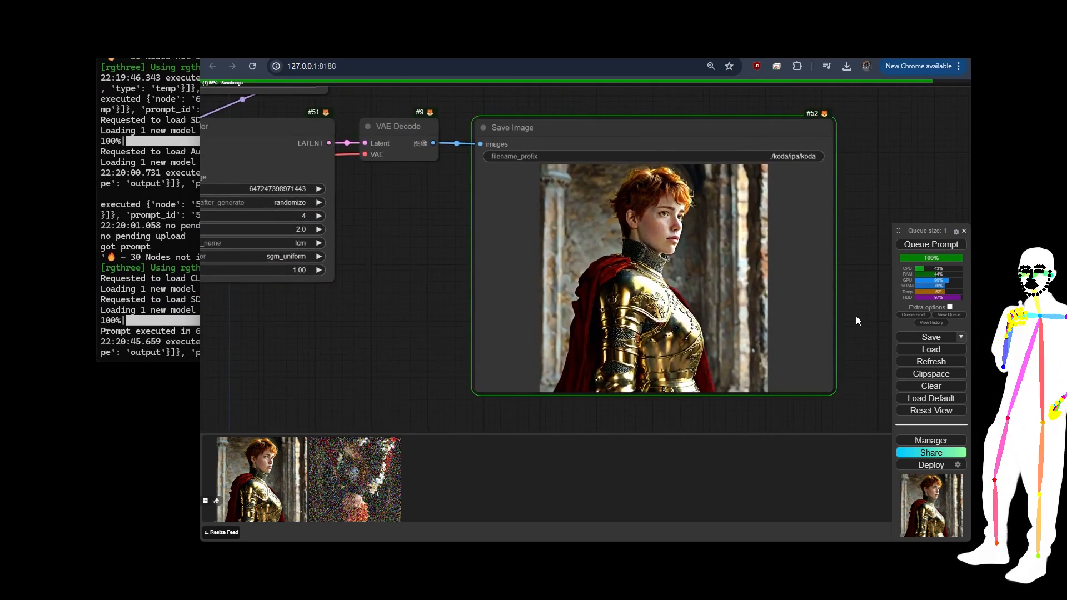
{"action": "scroll", "coordinate": [679, 266], "scroll_direction": "up", "scroll_amount": 3}
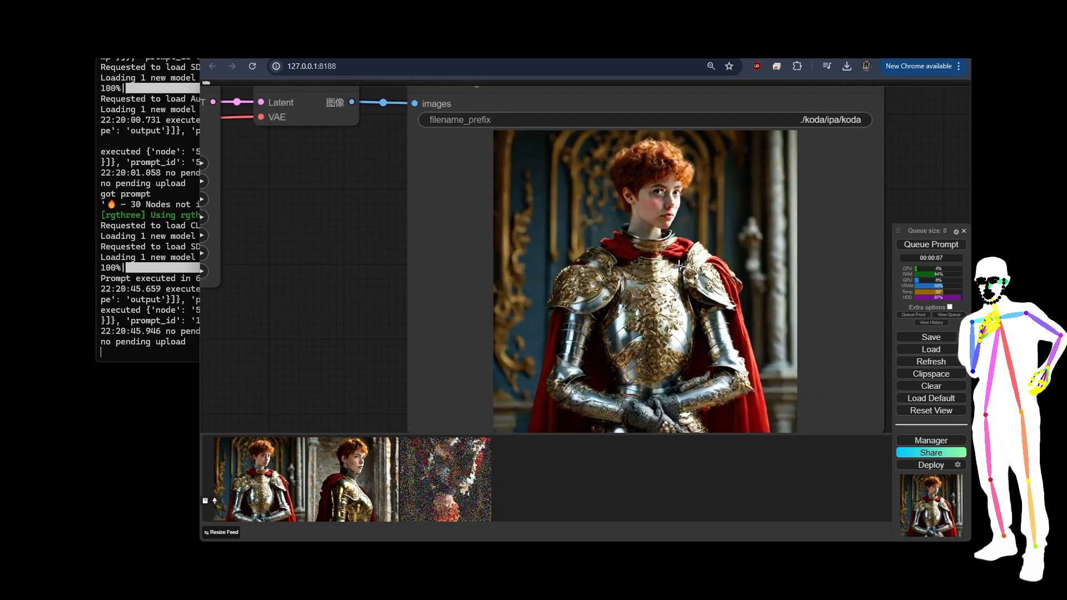
{"action": "scroll", "coordinate": [679, 266], "scroll_direction": "down", "scroll_amount": 1}
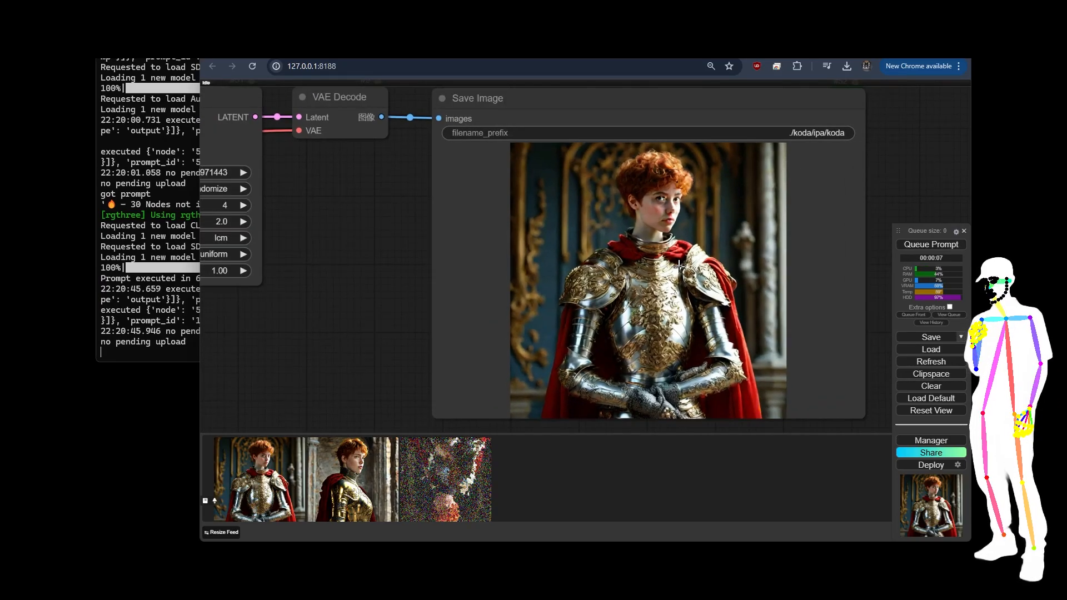
Check the latest prompt's execution time in the console, then return to ComfyUI and inspect the knight image's details
{"action": "left_click", "coordinate": [144, 321]}
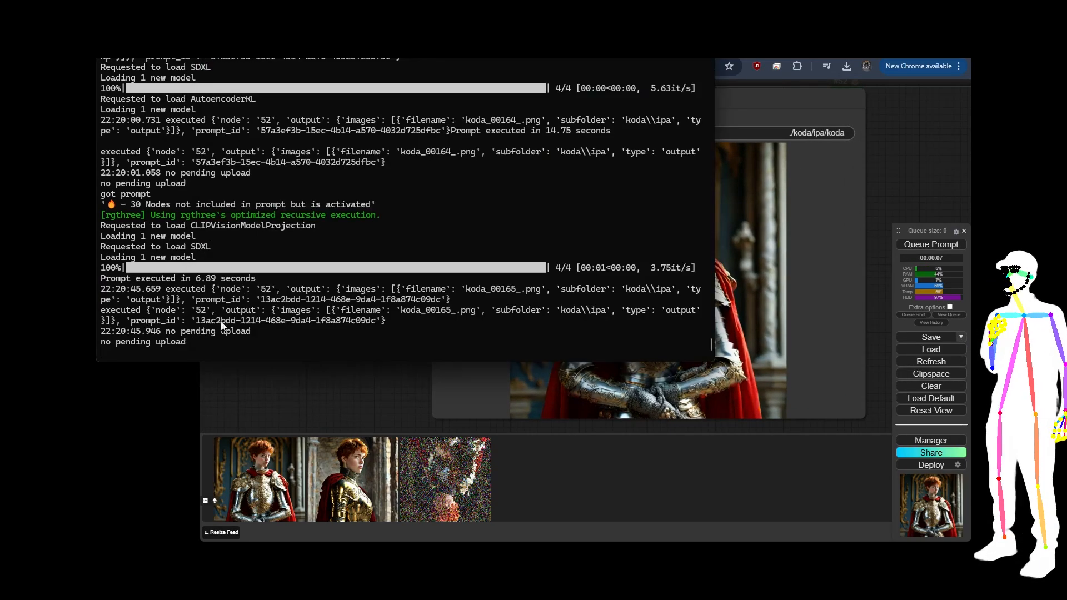
{"action": "left_click", "coordinate": [902, 222]}
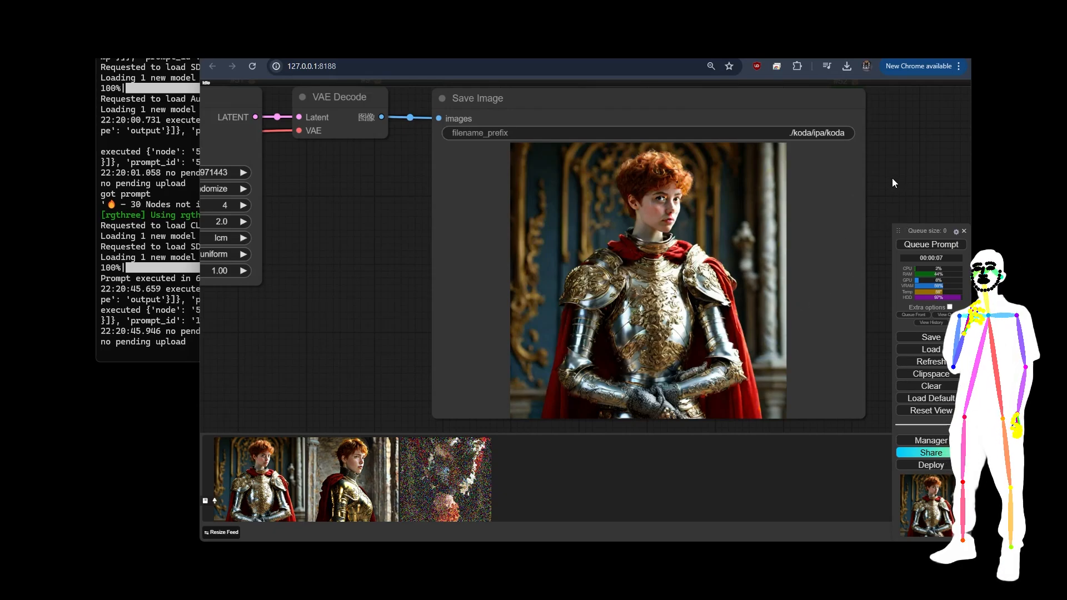
{"action": "scroll", "coordinate": [687, 284], "scroll_direction": "up", "scroll_amount": 5}
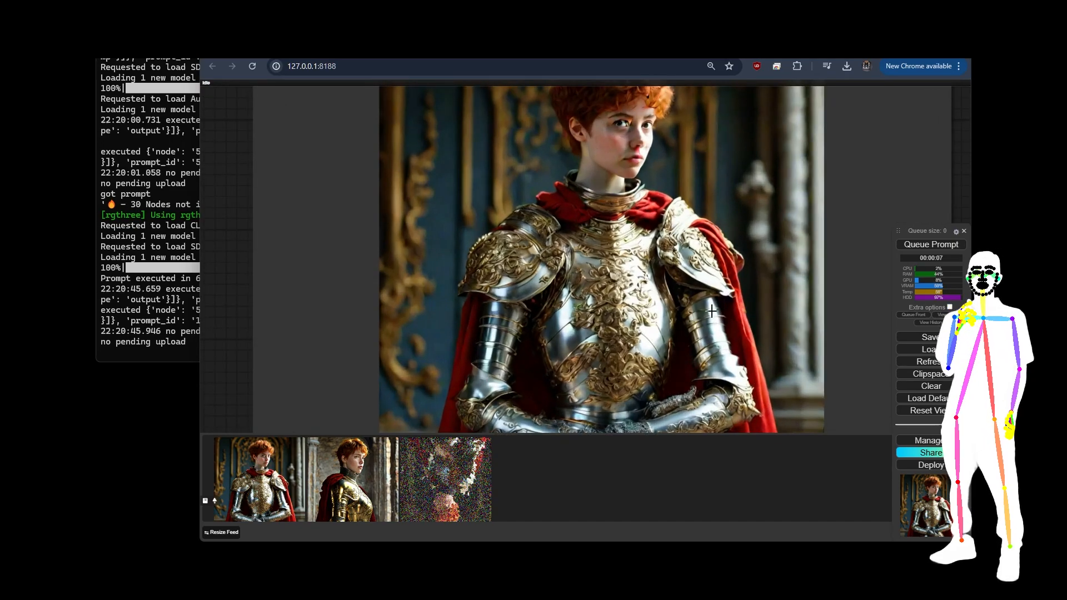
Load the koda-Hyper-ipa-v1 workflow onto the canvas and bring its note and surrounding nodes into view
{"action": "scroll", "coordinate": [711, 311], "scroll_direction": "down", "scroll_amount": 5}
{"action": "left_click_drag", "start_coordinate": [332, 253], "coordinate": [450, 292]}
{"action": "scroll", "coordinate": [458, 269], "scroll_direction": "down", "scroll_amount": 6}
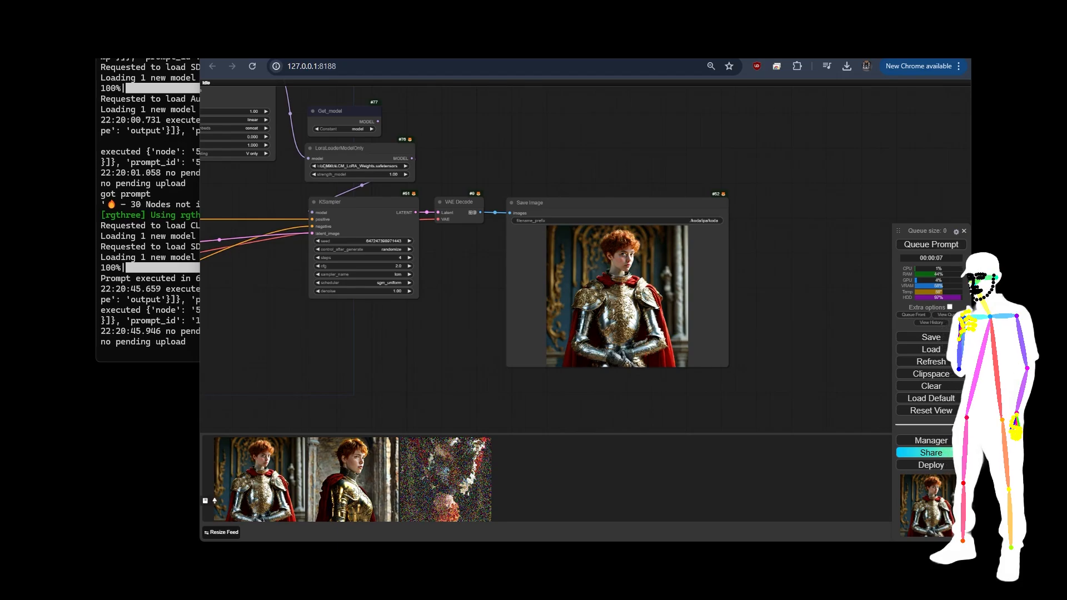
{"action": "left_click_drag", "start_coordinate": [98, 367], "coordinate": [451, 346]}
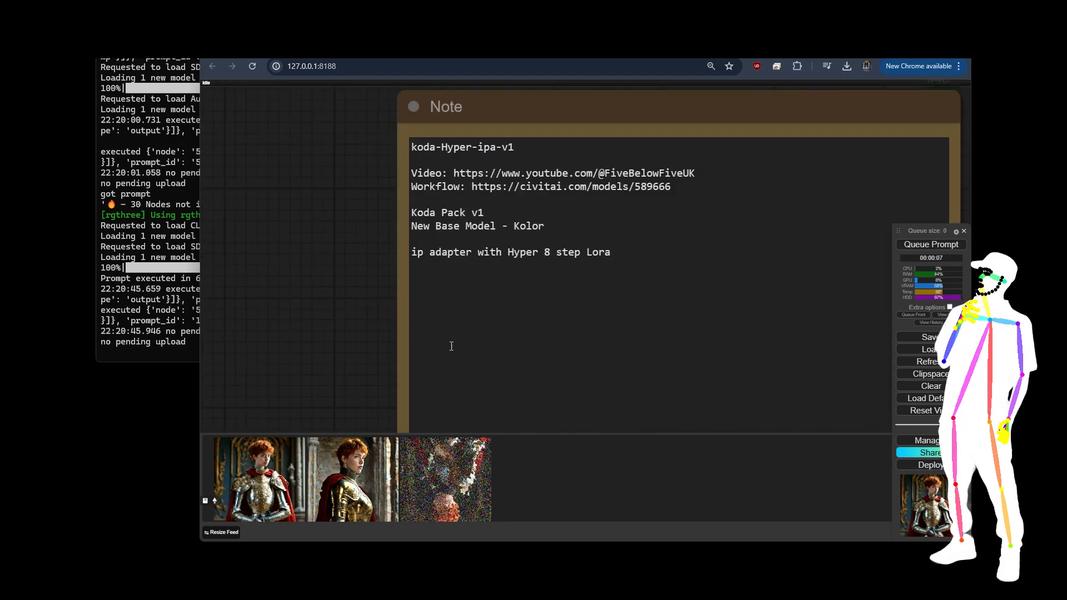
{"action": "scroll", "coordinate": [308, 179], "scroll_direction": "down", "scroll_amount": 6}
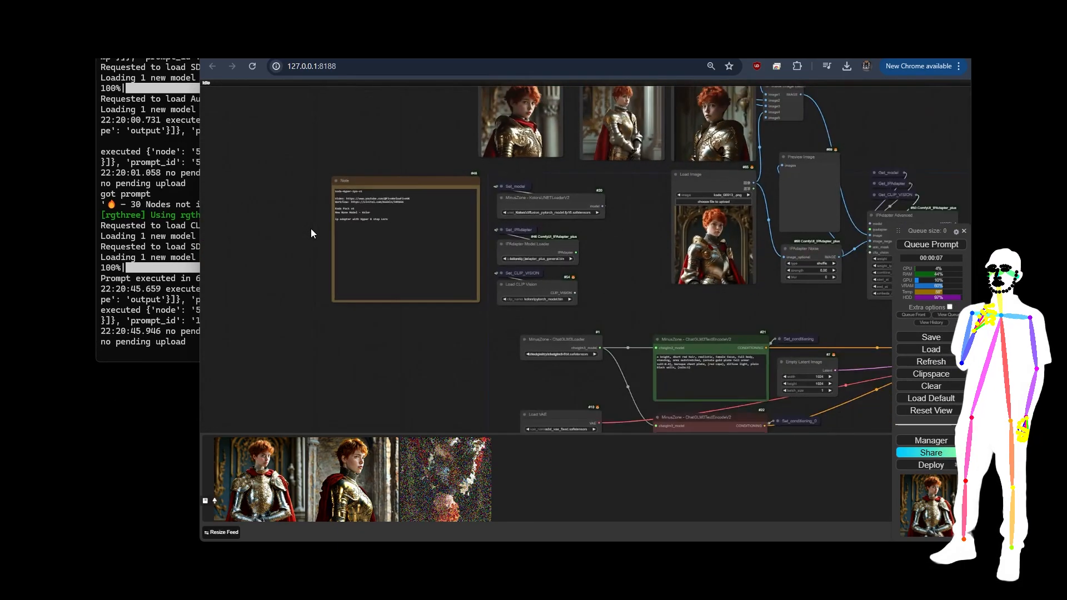
Examine the KSampler settings and the Hyper-SDXL-8steps LoRA chosen in LoraLoaderModelOnly
{"action": "left_click_drag", "start_coordinate": [724, 334], "coordinate": [624, 349]}
{"action": "scroll", "coordinate": [725, 350], "scroll_direction": "up", "scroll_amount": 13}
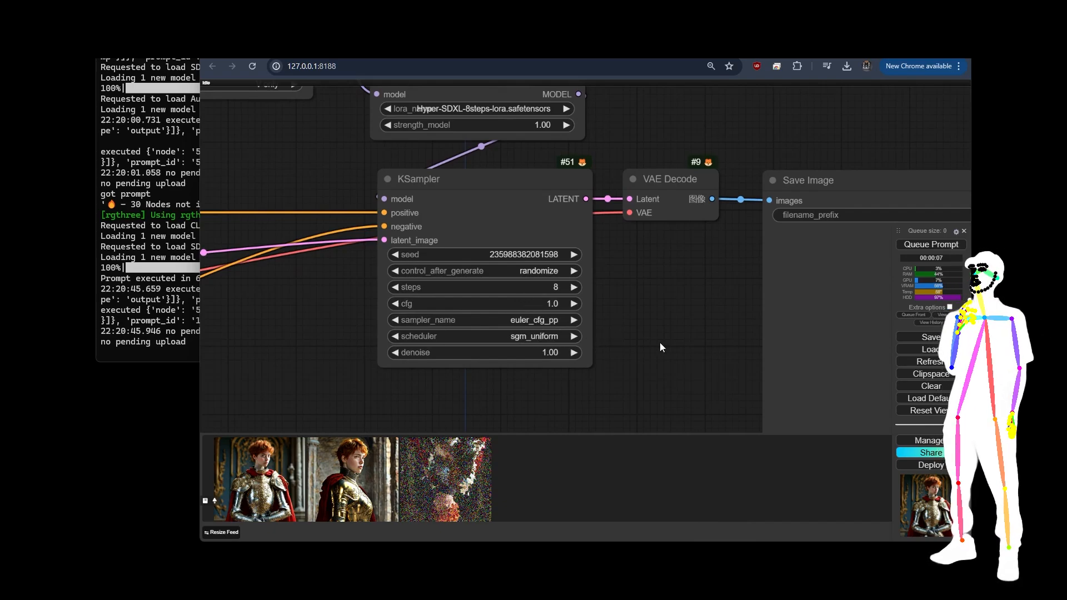
{"action": "scroll", "coordinate": [659, 342], "scroll_direction": "down", "scroll_amount": 5}
{"action": "scroll", "coordinate": [550, 201], "scroll_direction": "up", "scroll_amount": 6}
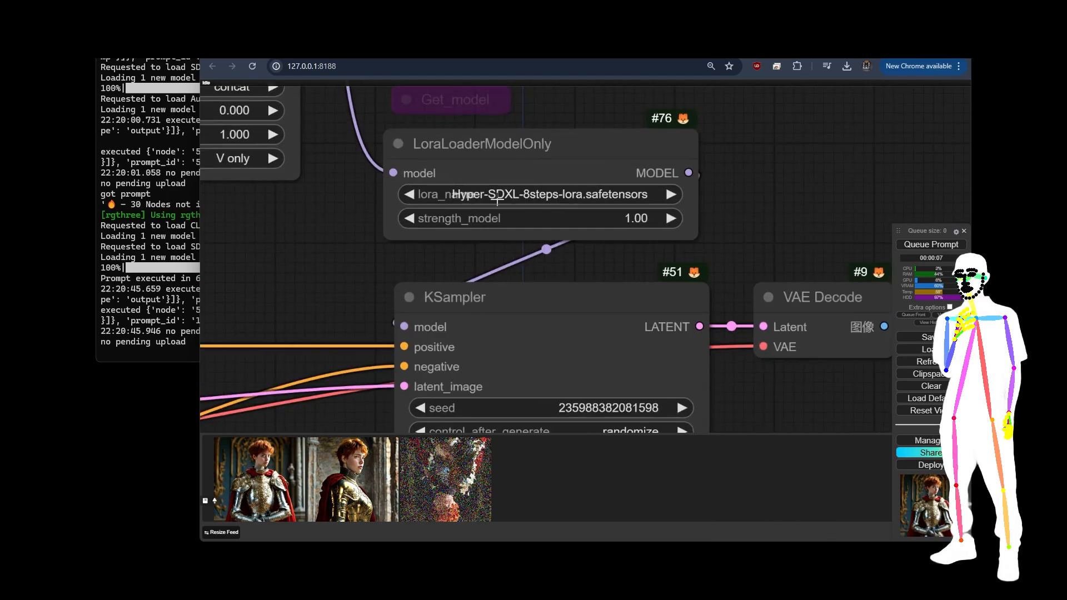
{"action": "scroll", "coordinate": [609, 177], "scroll_direction": "down", "scroll_amount": 5}
{"action": "scroll", "coordinate": [609, 177], "scroll_direction": "down", "scroll_amount": 4}
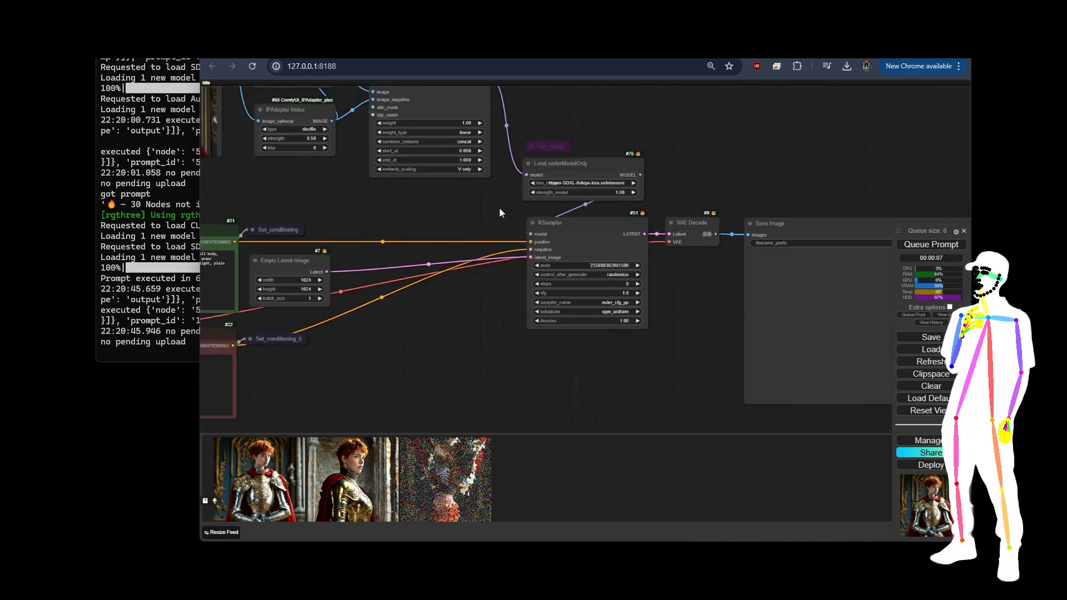
Enable, move up and expand the bypassed Get_model node, and connect its MODEL output to LoraLoaderModelOnly's model input
{"action": "left_click_drag", "start_coordinate": [458, 206], "coordinate": [484, 277]}
{"action": "scroll", "coordinate": [588, 220], "scroll_direction": "up", "scroll_amount": 5}
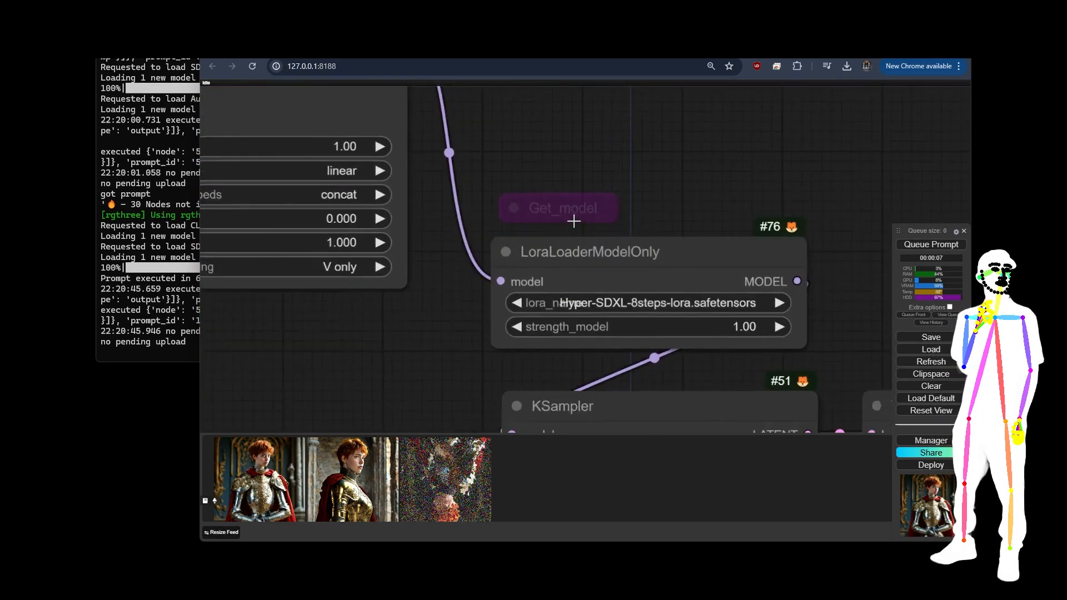
{"action": "left_click", "coordinate": [537, 207]}
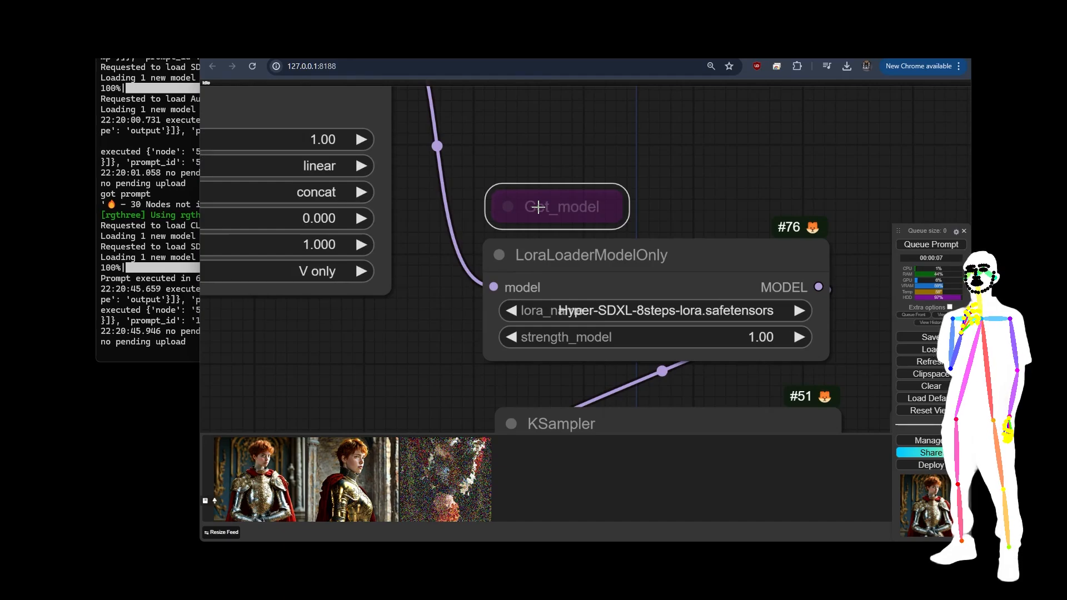
{"action": "left_click_drag", "start_coordinate": [516, 207], "coordinate": [511, 148]}
{"action": "left_click", "coordinate": [504, 149]}
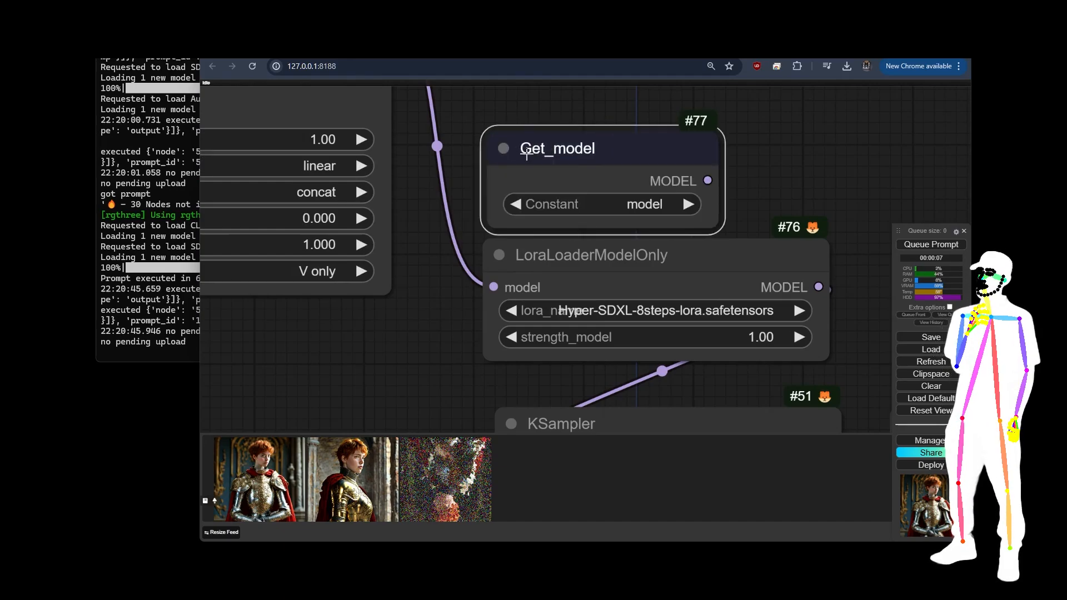
{"action": "left_click_drag", "start_coordinate": [707, 181], "coordinate": [495, 286]}
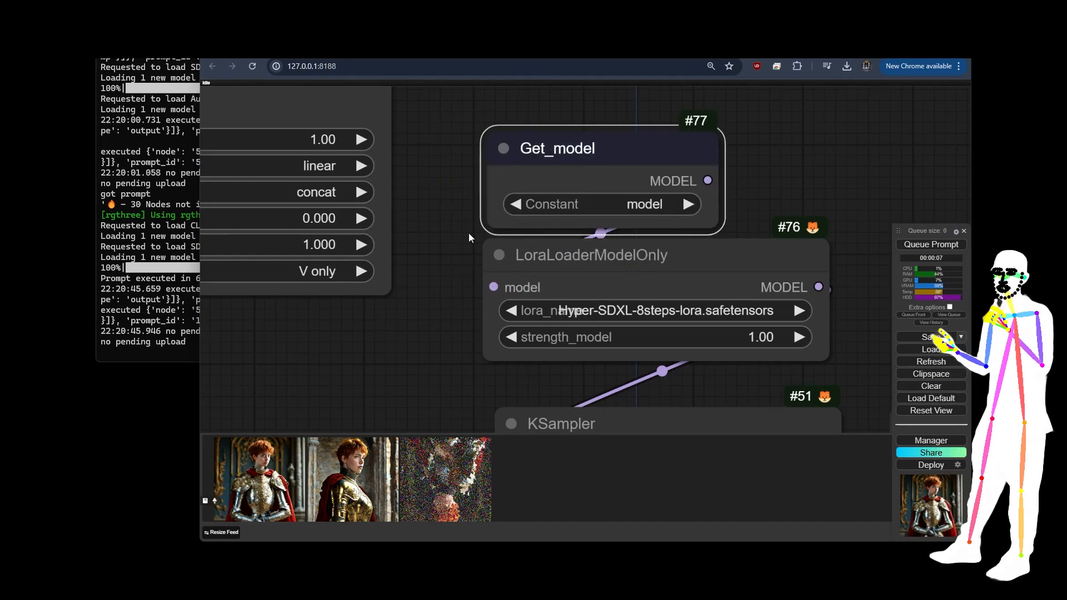
Queue the workflow with the new model connection and inspect the generated knight's face and armour in the Save Image node
{"action": "scroll", "coordinate": [468, 232], "scroll_direction": "down", "scroll_amount": 12}
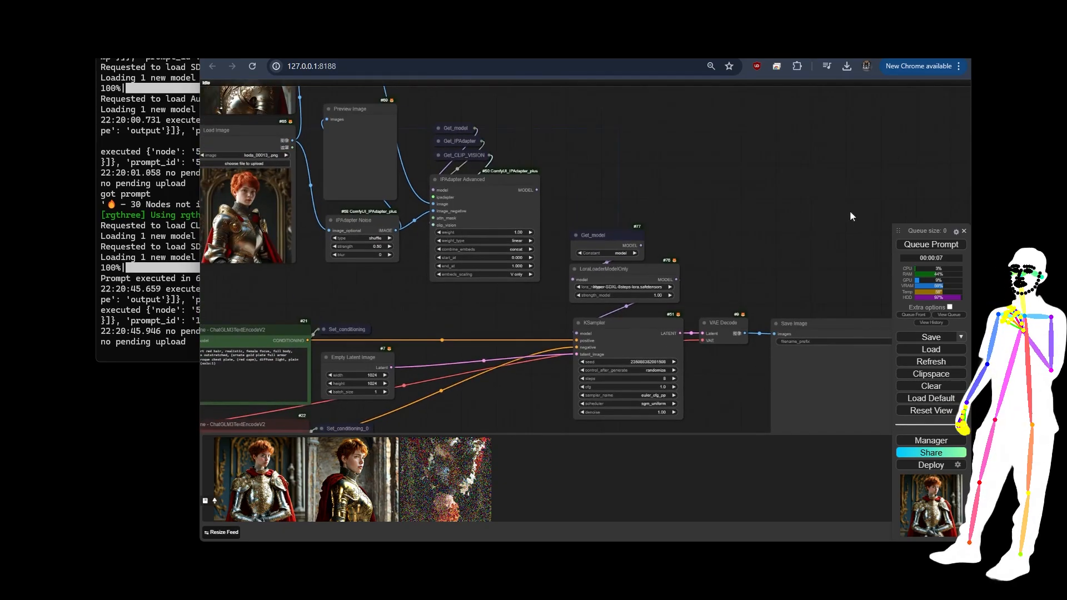
{"action": "left_click_drag", "start_coordinate": [850, 214], "coordinate": [746, 159]}
{"action": "left_click", "coordinate": [931, 245]}
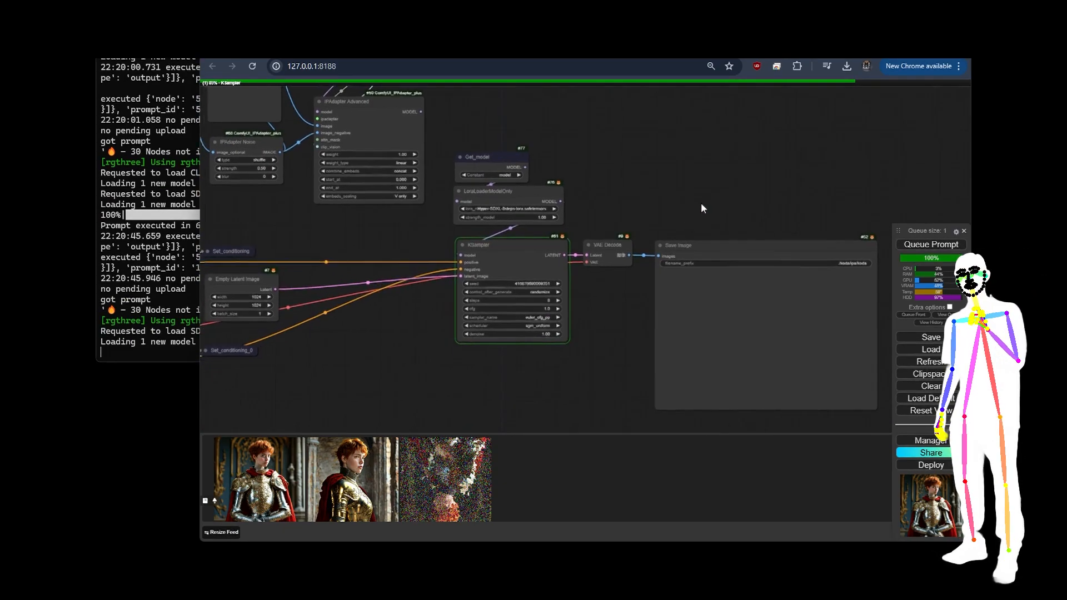
{"action": "left_click_drag", "start_coordinate": [701, 203], "coordinate": [578, 156]}
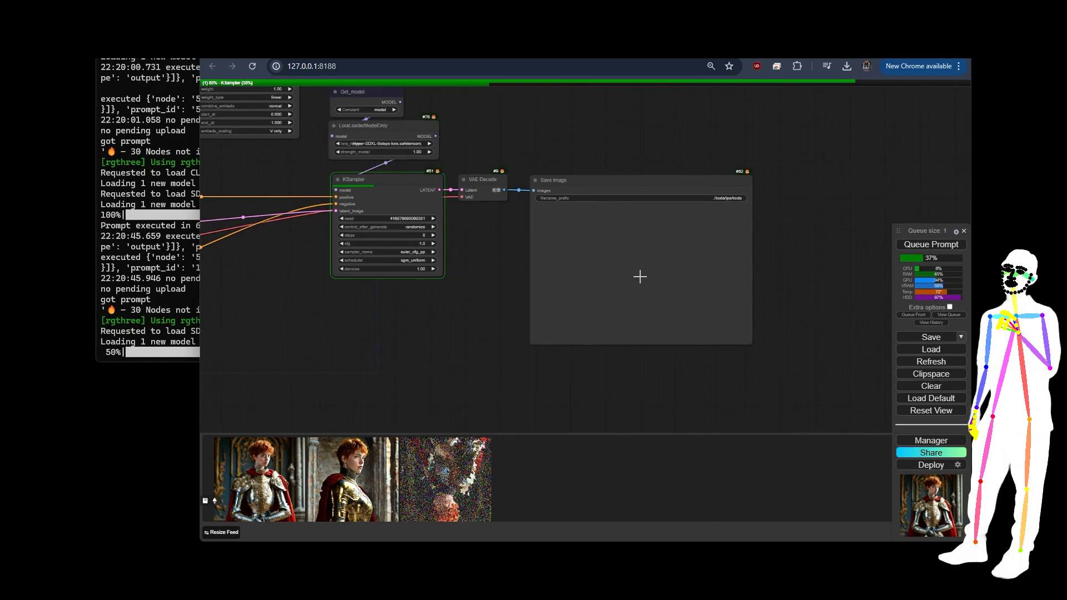
{"action": "scroll", "coordinate": [640, 277], "scroll_direction": "up", "scroll_amount": 4}
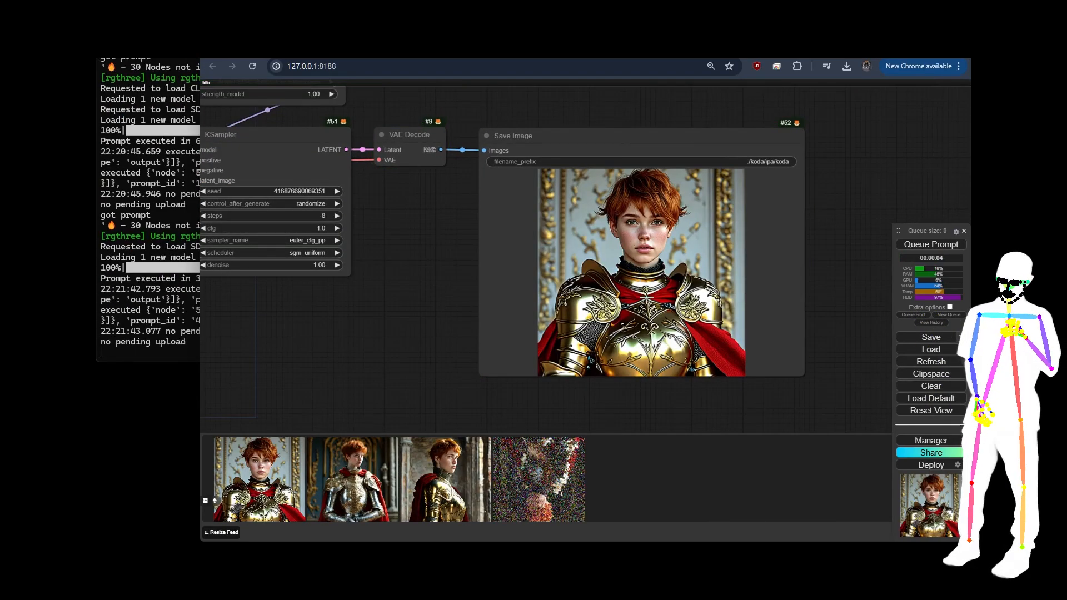
{"action": "scroll", "coordinate": [664, 272], "scroll_direction": "up", "scroll_amount": 3}
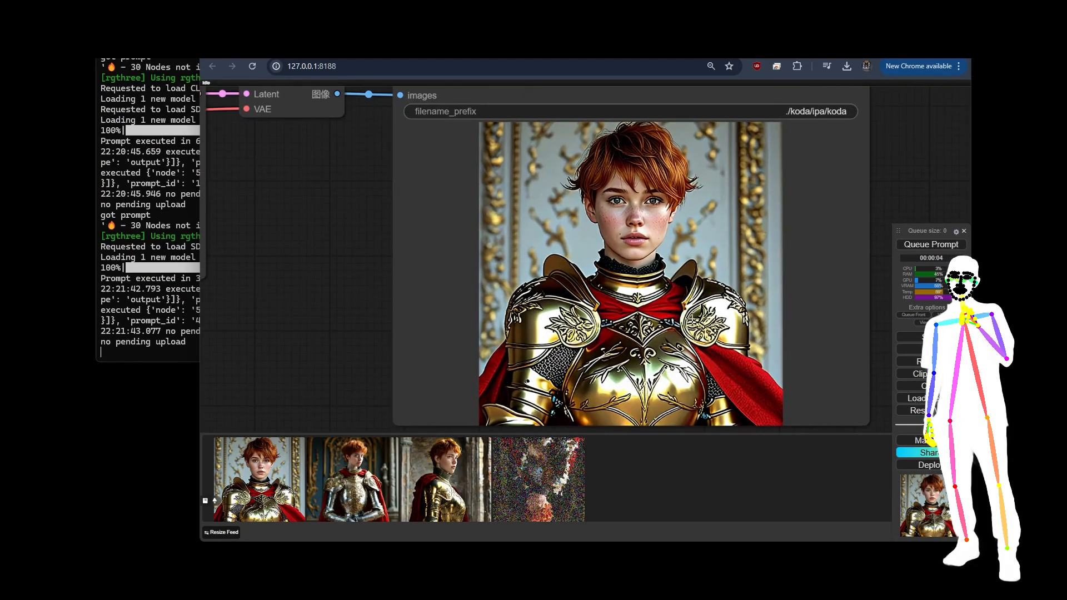
{"action": "scroll", "coordinate": [694, 228], "scroll_direction": "up", "scroll_amount": 6}
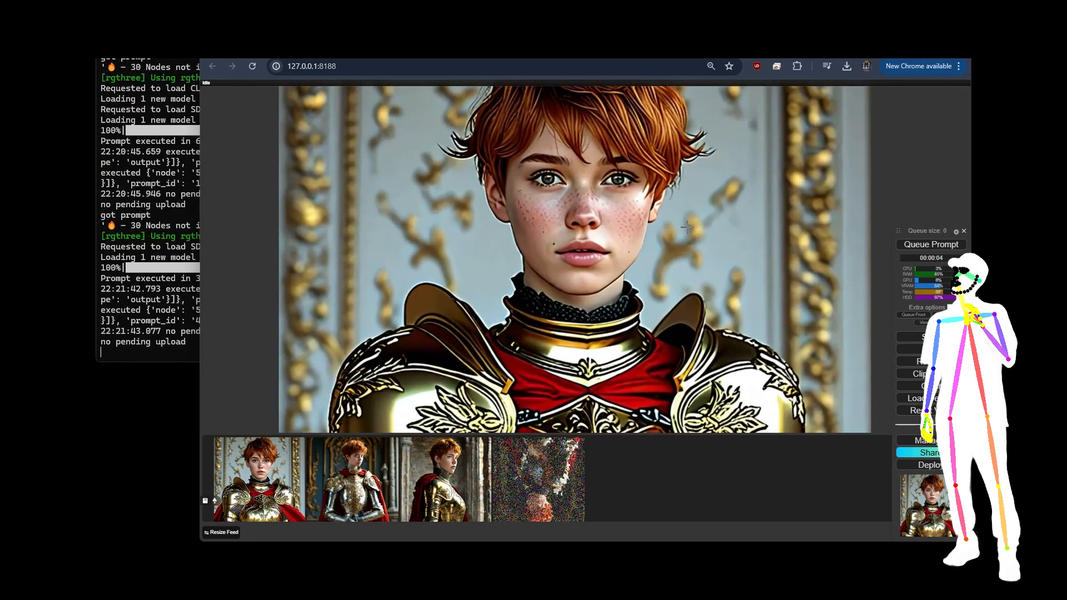
{"action": "scroll", "coordinate": [681, 247], "scroll_direction": "down", "scroll_amount": 5}
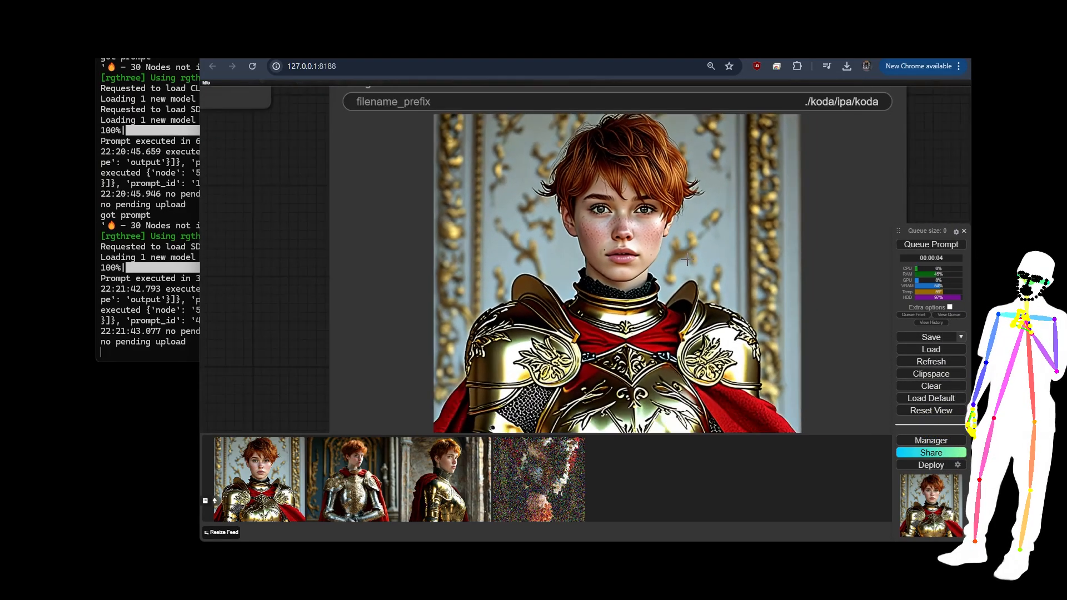
{"action": "scroll", "coordinate": [720, 253], "scroll_direction": "down", "scroll_amount": 4}
Set the KSampler steps to 6 and queue the workflow again
{"action": "left_click_drag", "start_coordinate": [336, 229], "coordinate": [507, 232]}
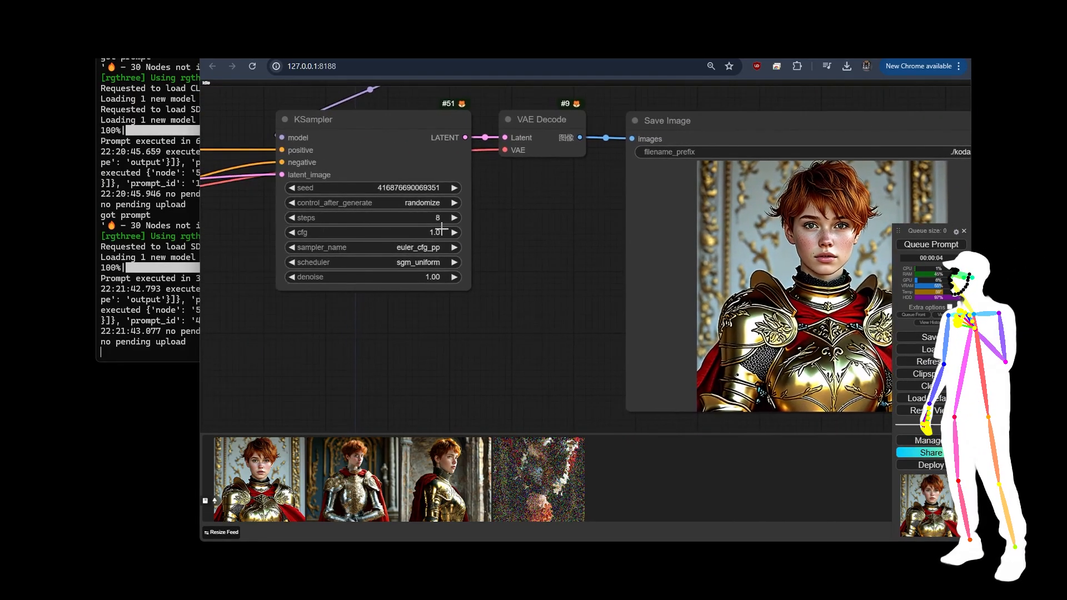
{"action": "left_click", "coordinate": [290, 219]}
{"action": "left_click", "coordinate": [290, 219]}
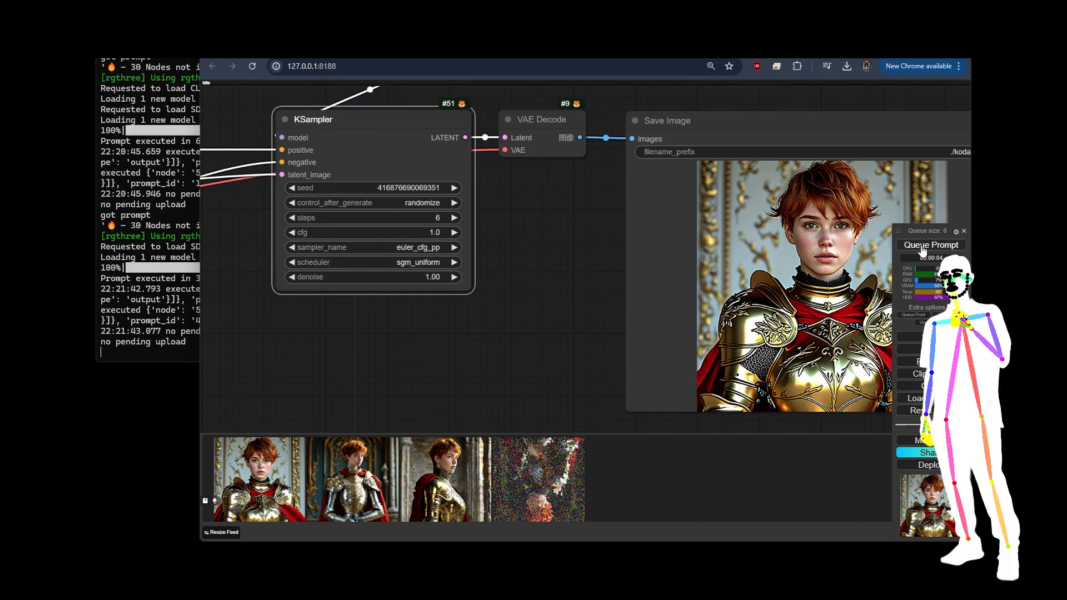
{"action": "key", "text": "ctrl+Return"}
{"action": "left_click_drag", "start_coordinate": [528, 307], "coordinate": [341, 276]}
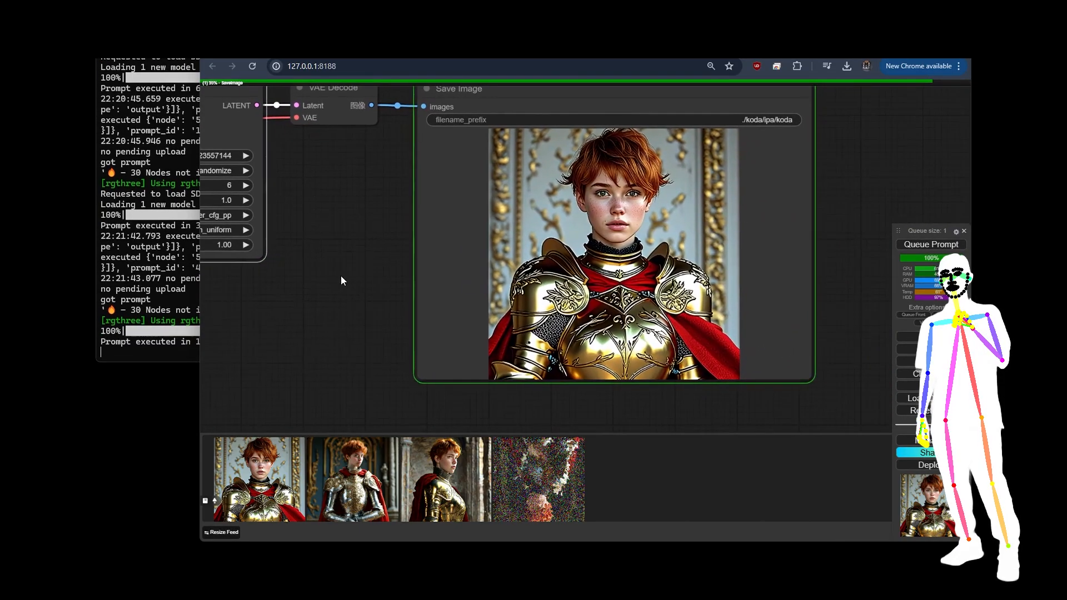
Inspect the six-step knight image and review the LoraLoaderModelOnly and KSampler settings used for it
{"action": "scroll", "coordinate": [618, 221], "scroll_direction": "up", "scroll_amount": 4}
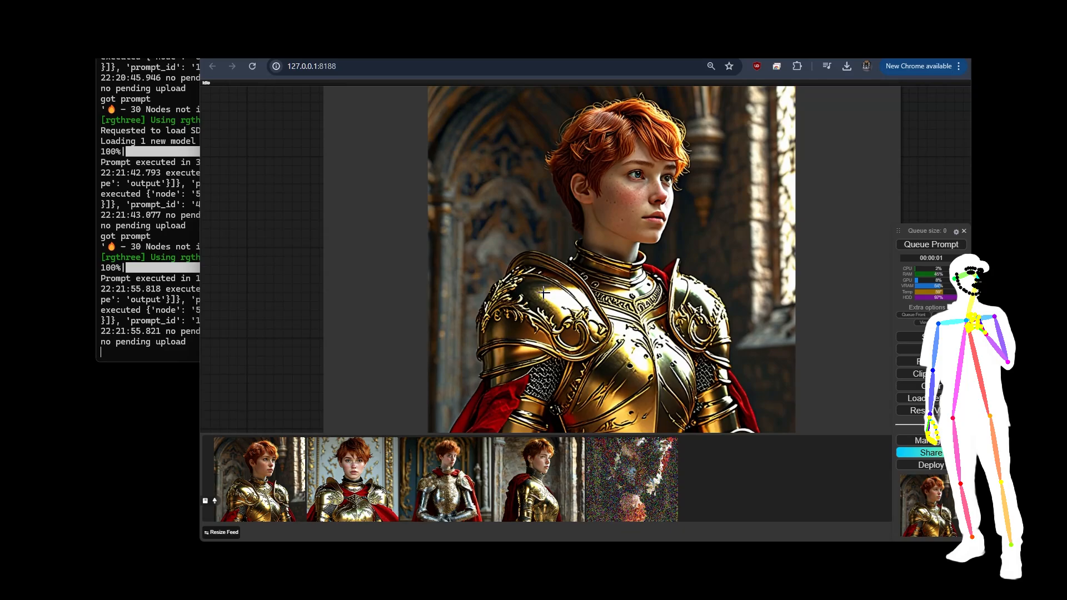
{"action": "scroll", "coordinate": [665, 284], "scroll_direction": "down", "scroll_amount": 3}
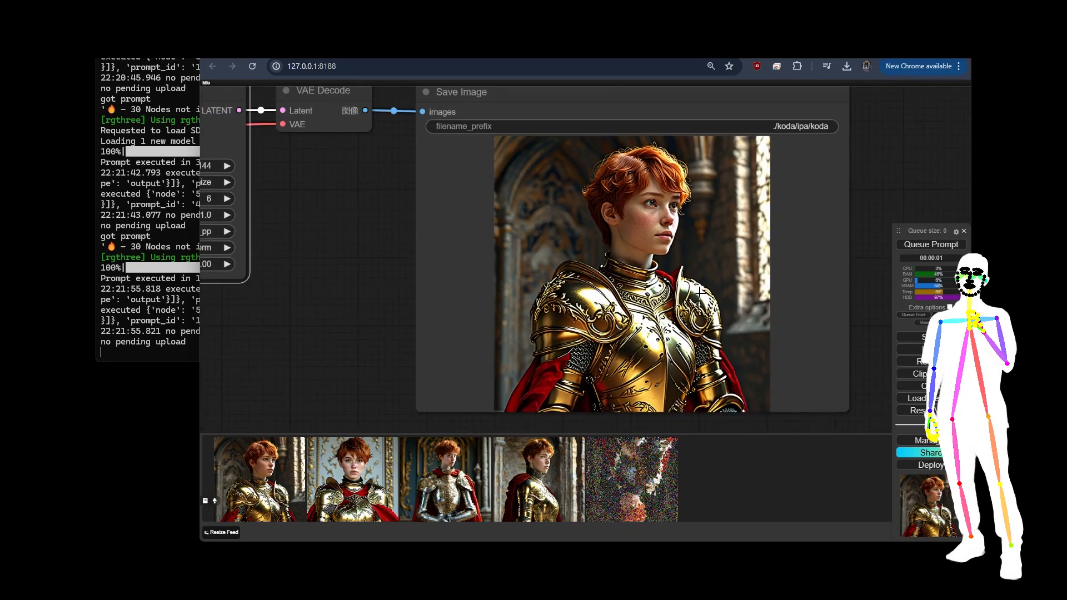
{"action": "scroll", "coordinate": [701, 339], "scroll_direction": "down", "scroll_amount": 5}
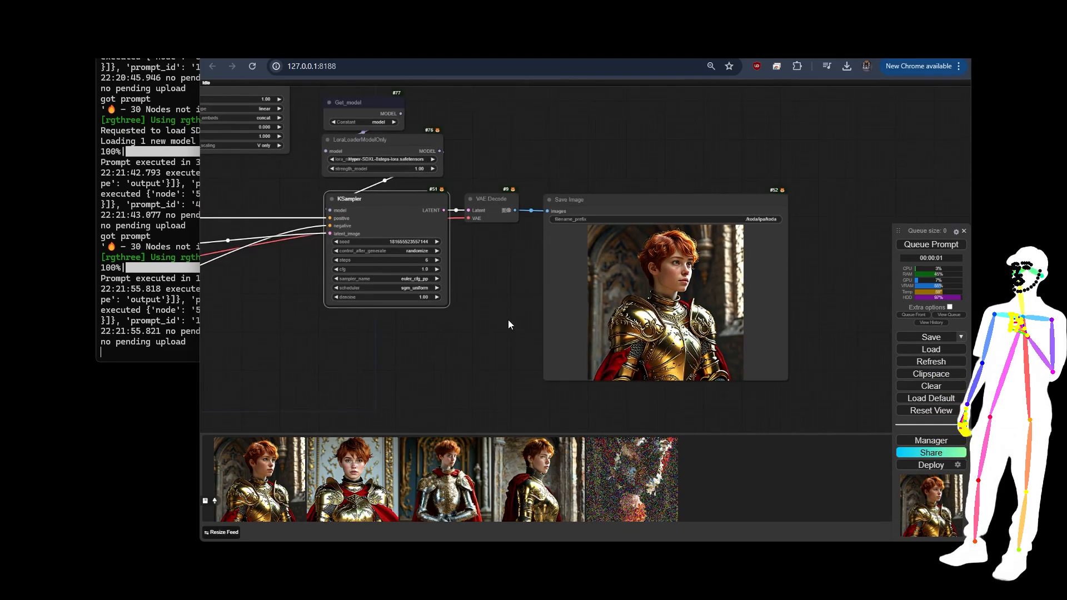
{"action": "scroll", "coordinate": [559, 326], "scroll_direction": "down", "scroll_amount": 1}
{"action": "scroll", "coordinate": [537, 187], "scroll_direction": "up", "scroll_amount": 5}
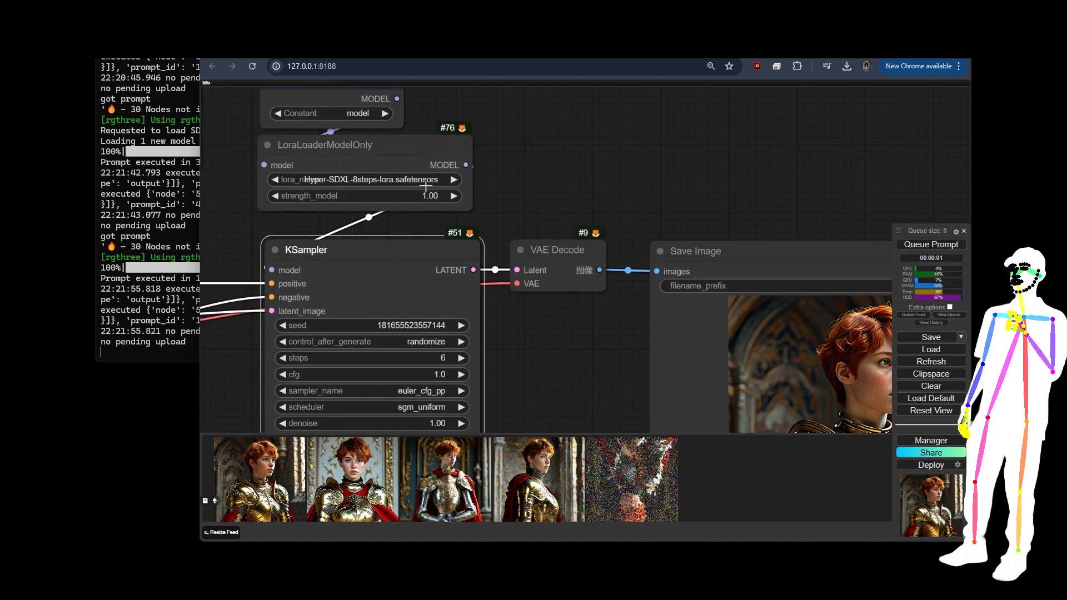
{"action": "scroll", "coordinate": [665, 200], "scroll_direction": "down", "scroll_amount": 8}
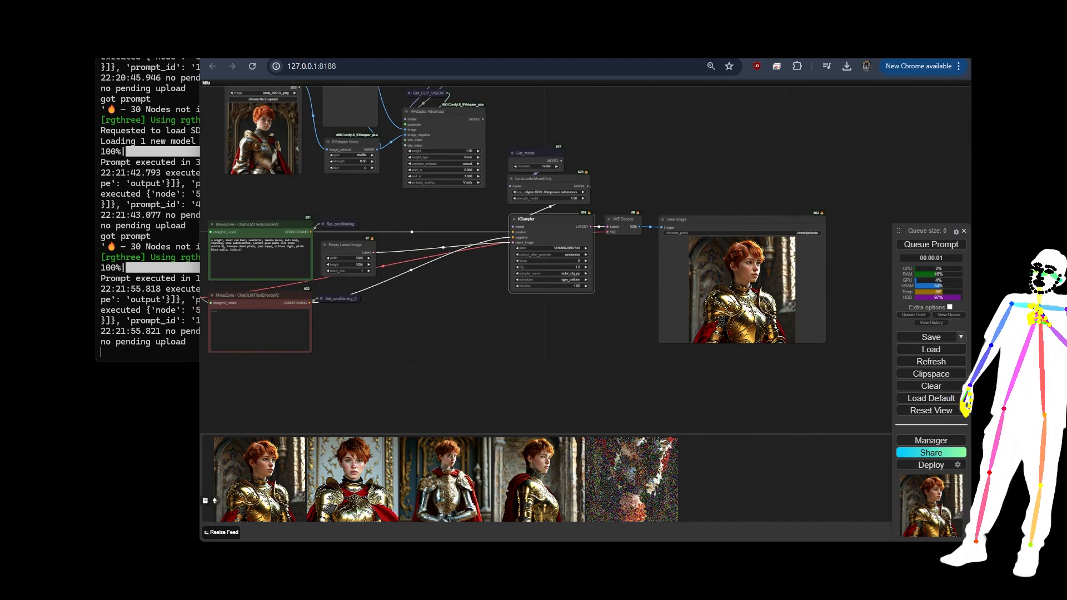
Load the koda-hyper-ipa-SUPIR-v4 workflow and look over its full layout and the knight image in the upscaling group
{"action": "left_click_drag", "start_coordinate": [372, 376], "coordinate": [511, 338]}
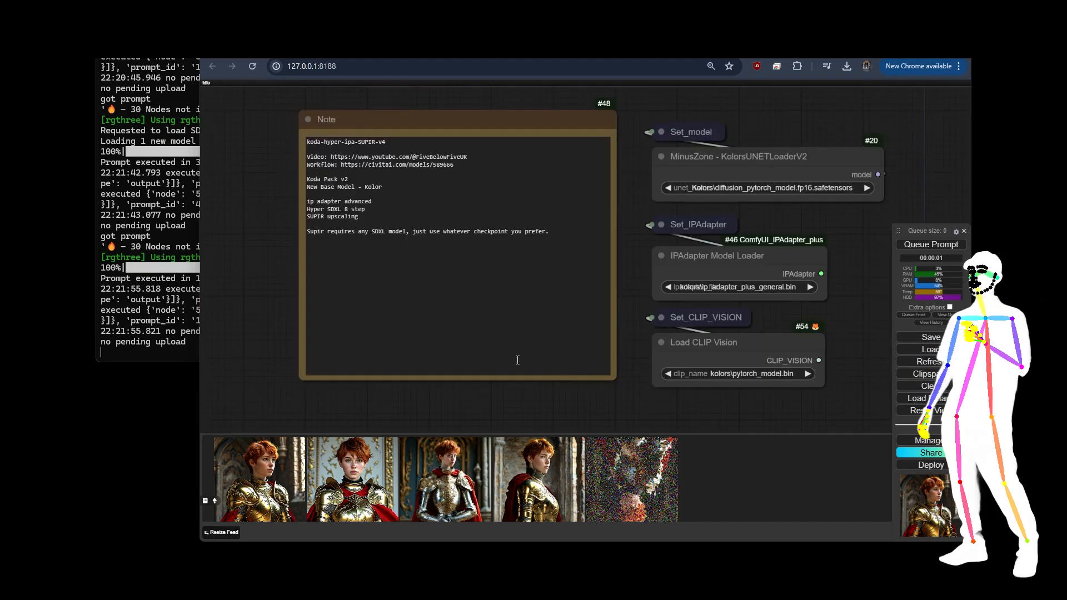
{"action": "scroll", "coordinate": [260, 196], "scroll_direction": "down", "scroll_amount": 20}
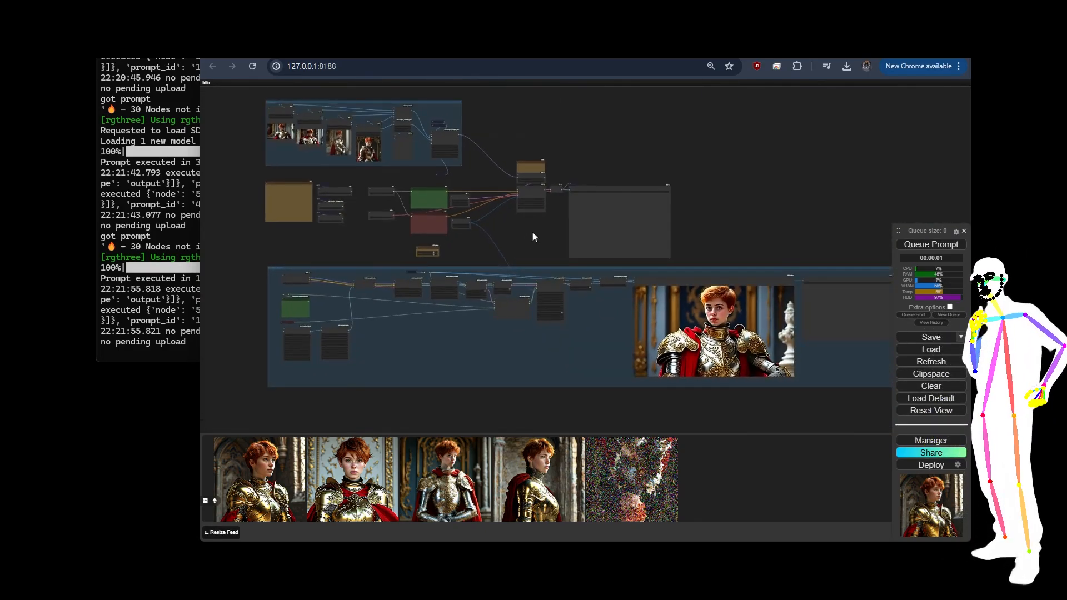
{"action": "left_click_drag", "start_coordinate": [532, 233], "coordinate": [481, 255]}
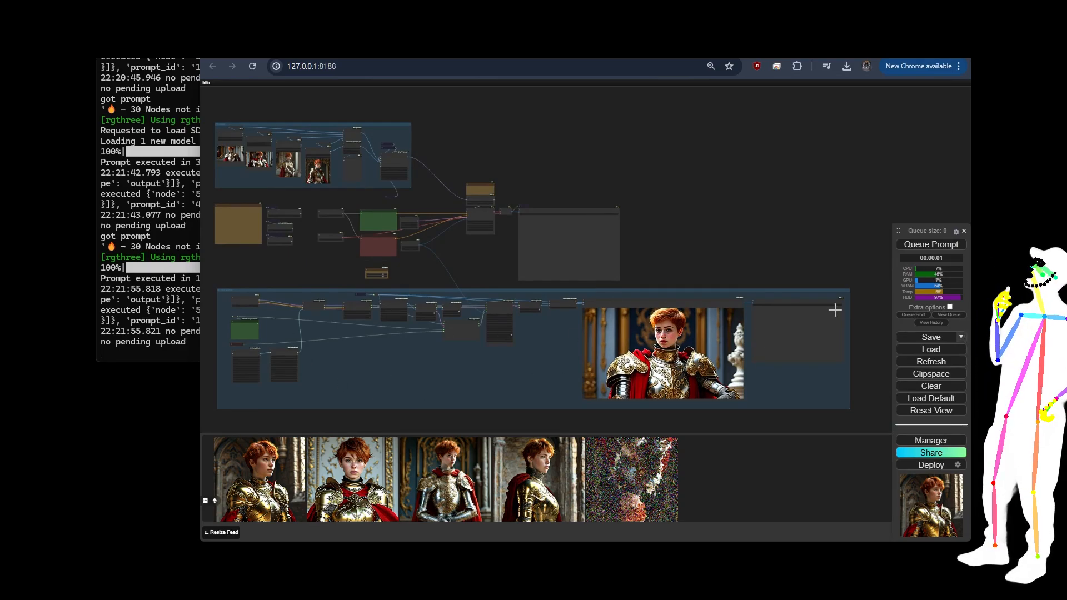
{"action": "scroll", "coordinate": [761, 390], "scroll_direction": "up", "scroll_amount": 5}
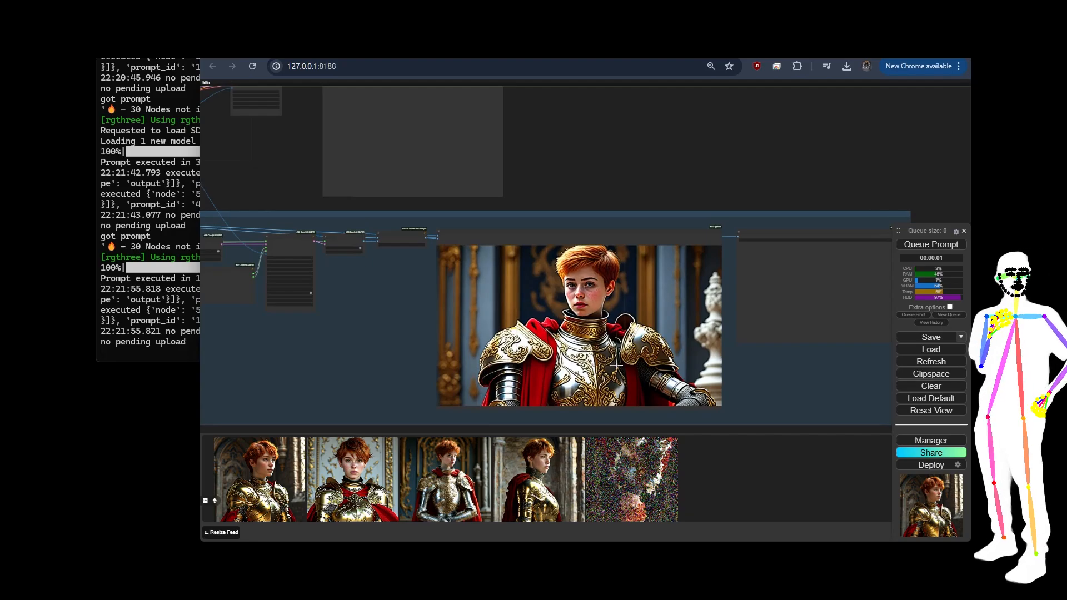
{"action": "scroll", "coordinate": [735, 236], "scroll_direction": "down", "scroll_amount": 5}
Examine the four knight reference images in the Load Image nodes and how their group feeds IPAdapter Advanced
{"action": "left_click_drag", "start_coordinate": [467, 207], "coordinate": [646, 311]}
{"action": "scroll", "coordinate": [435, 188], "scroll_direction": "up", "scroll_amount": 13}
{"action": "scroll", "coordinate": [434, 188], "scroll_direction": "up", "scroll_amount": 2}
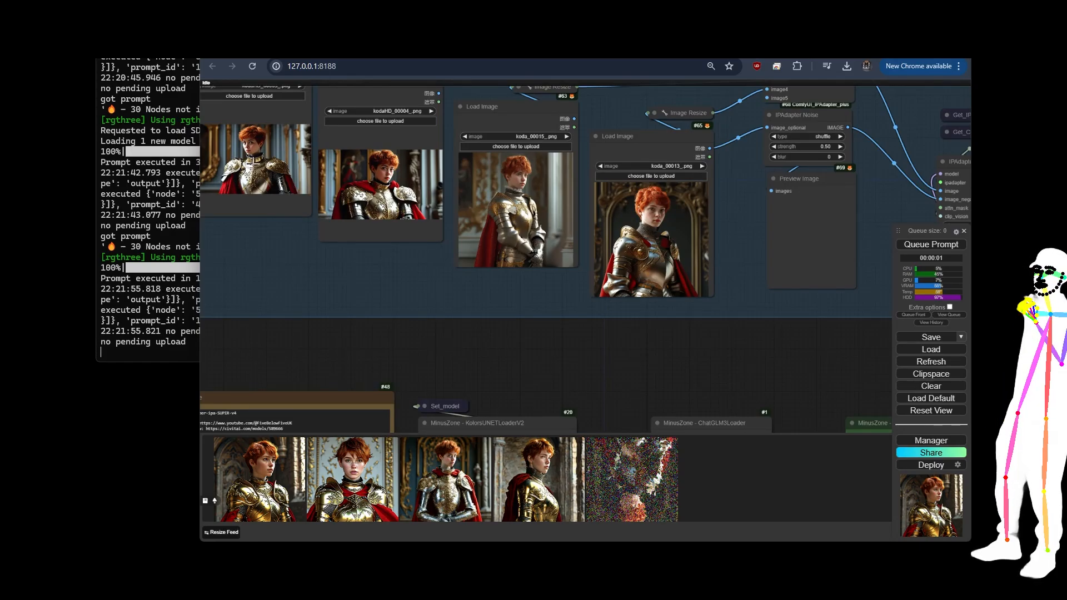
{"action": "scroll", "coordinate": [522, 175], "scroll_direction": "up", "scroll_amount": 12}
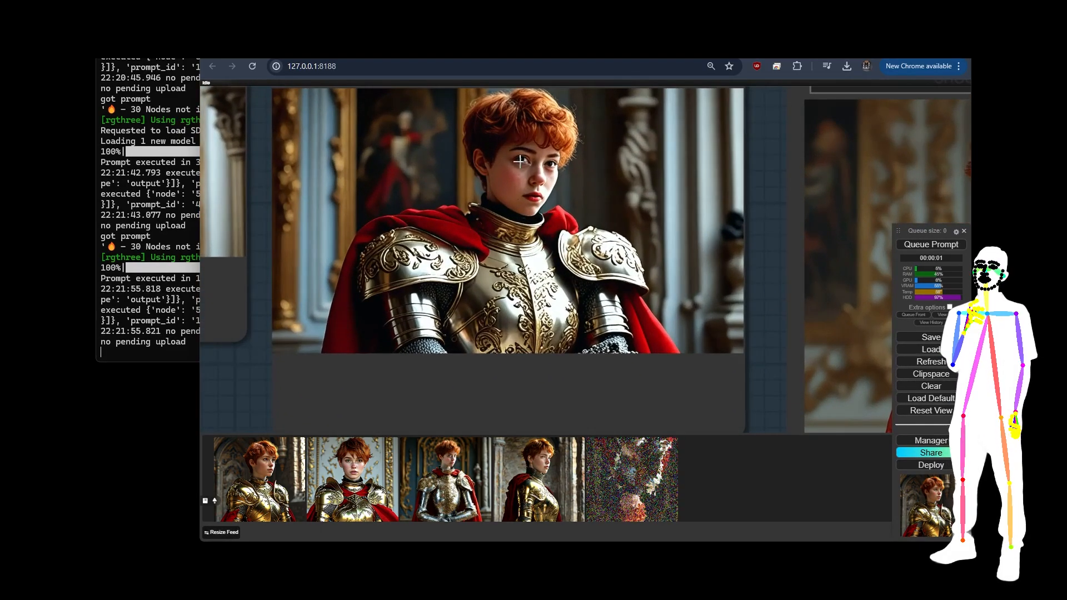
{"action": "scroll", "coordinate": [409, 237], "scroll_direction": "down", "scroll_amount": 8}
{"action": "scroll", "coordinate": [581, 194], "scroll_direction": "up", "scroll_amount": 8}
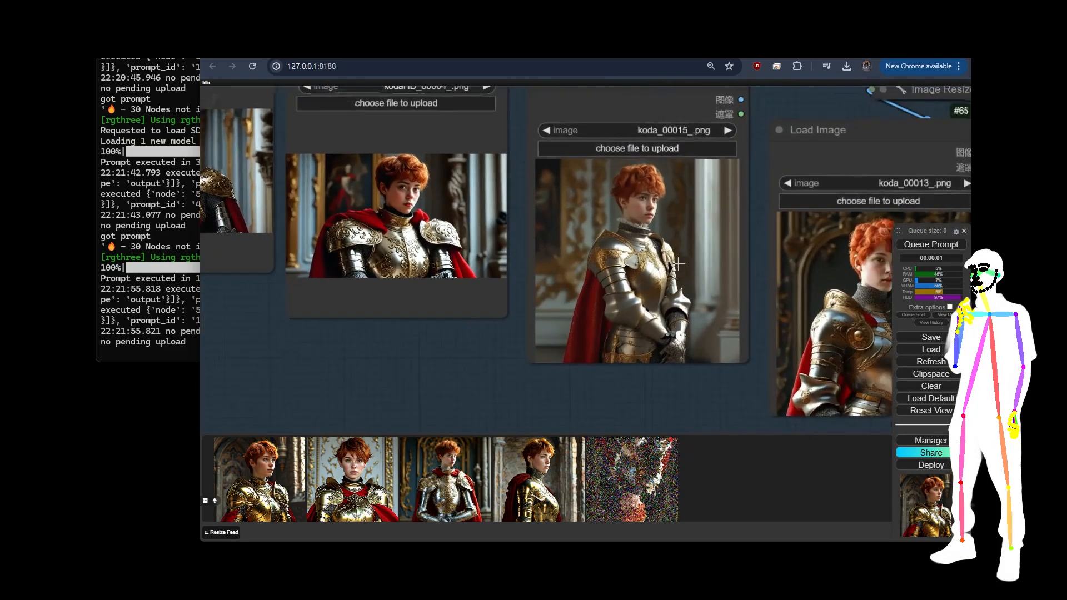
{"action": "scroll", "coordinate": [581, 193], "scroll_direction": "down", "scroll_amount": 6}
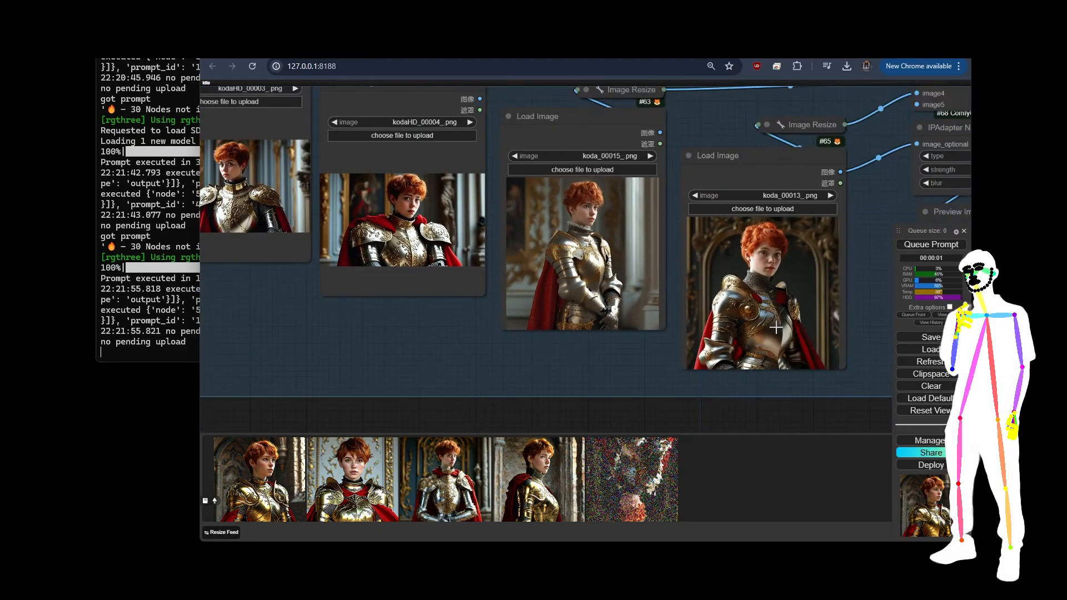
{"action": "scroll", "coordinate": [776, 328], "scroll_direction": "down", "scroll_amount": 2}
{"action": "scroll", "coordinate": [606, 189], "scroll_direction": "up", "scroll_amount": 3}
{"action": "scroll", "coordinate": [606, 189], "scroll_direction": "down", "scroll_amount": 8}
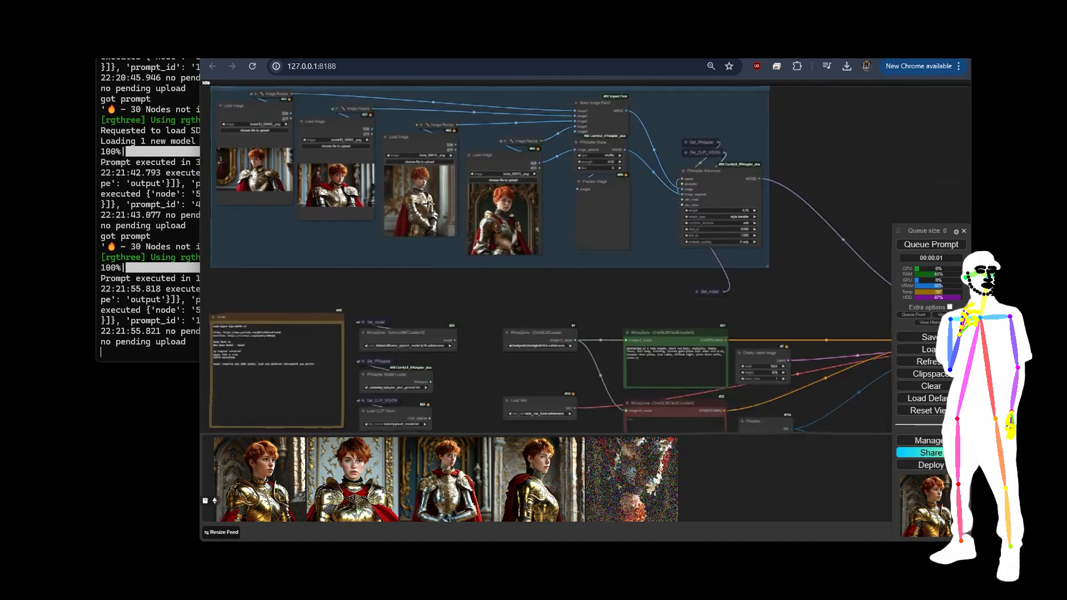
{"action": "scroll", "coordinate": [428, 203], "scroll_direction": "down", "scroll_amount": 5}
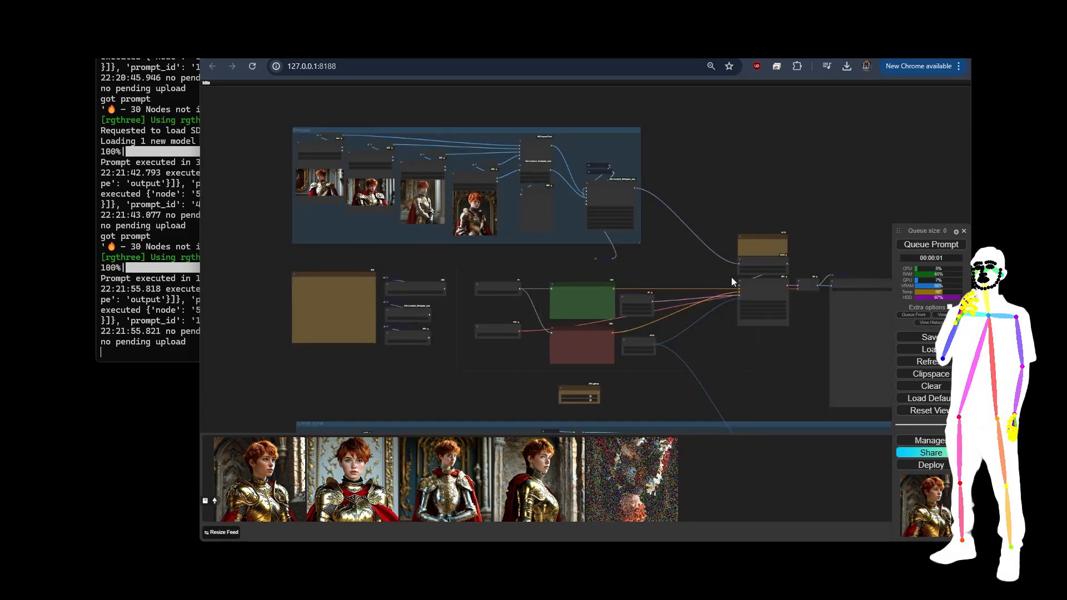
Check the lady knight prompt in the positive ChatGLM3TextEncodeV2 node and queue the SUPIR workflow
{"action": "scroll", "coordinate": [658, 341], "scroll_direction": "up", "scroll_amount": 1}
{"action": "scroll", "coordinate": [488, 245], "scroll_direction": "up", "scroll_amount": 5}
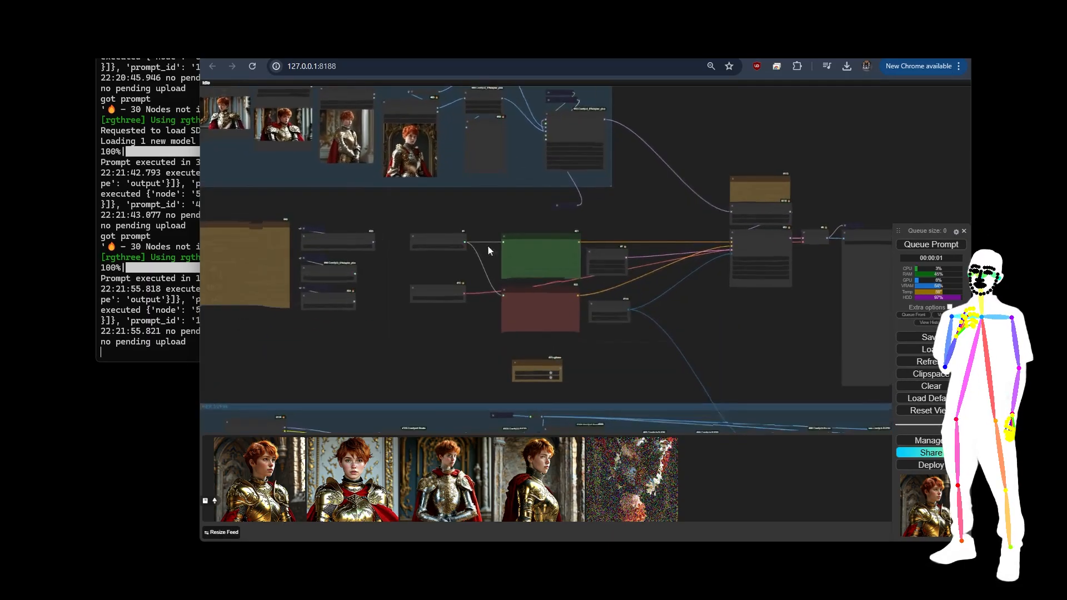
{"action": "scroll", "coordinate": [498, 261], "scroll_direction": "up", "scroll_amount": 6}
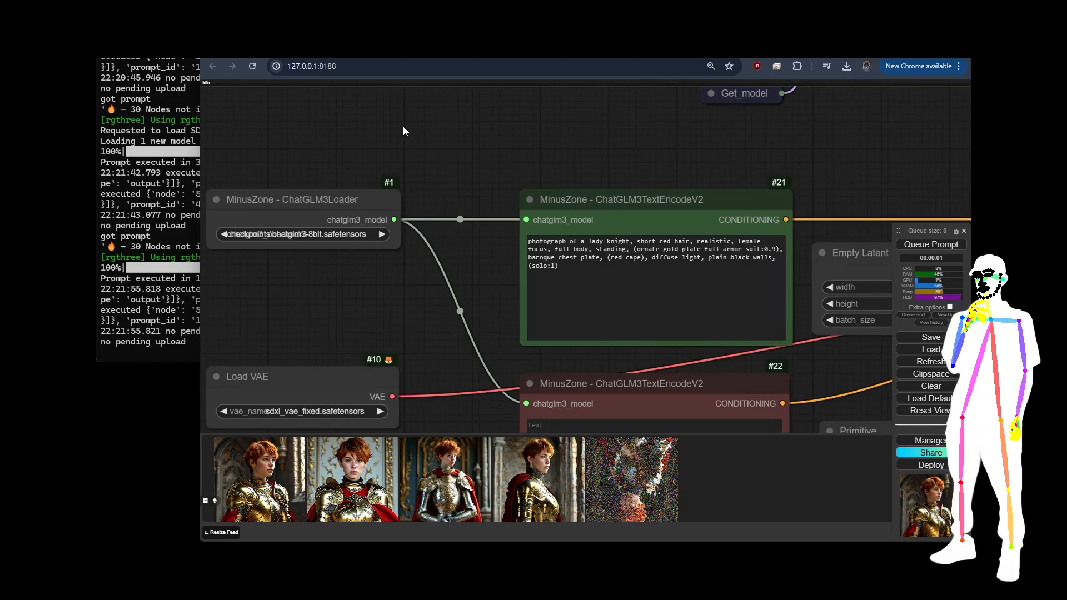
{"action": "scroll", "coordinate": [403, 129], "scroll_direction": "down", "scroll_amount": 10}
{"action": "left_click_drag", "start_coordinate": [800, 248], "coordinate": [545, 298]}
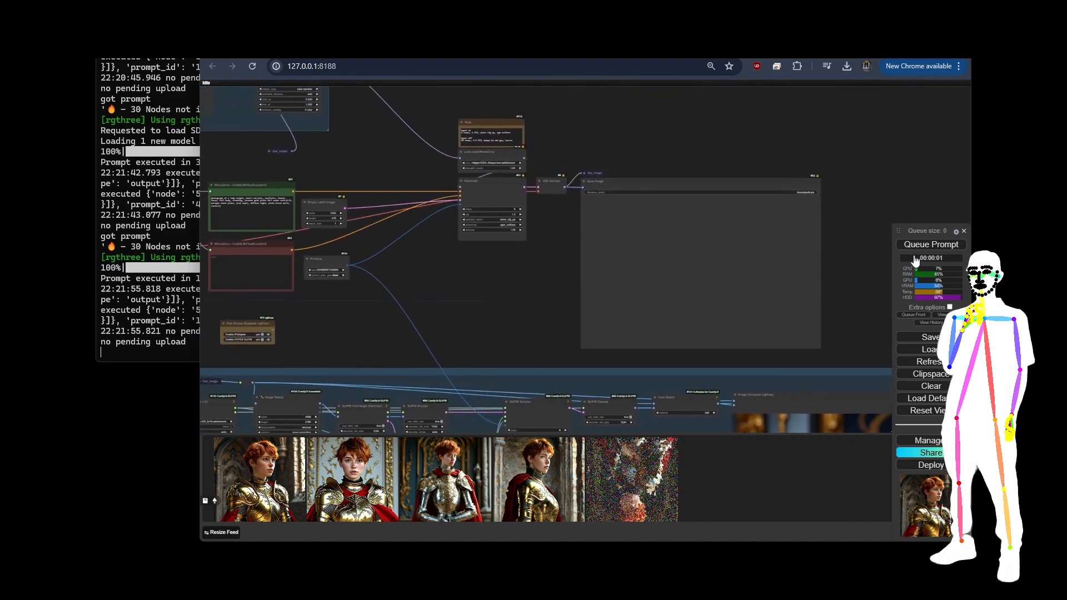
{"action": "left_click_drag", "start_coordinate": [485, 287], "coordinate": [557, 331]}
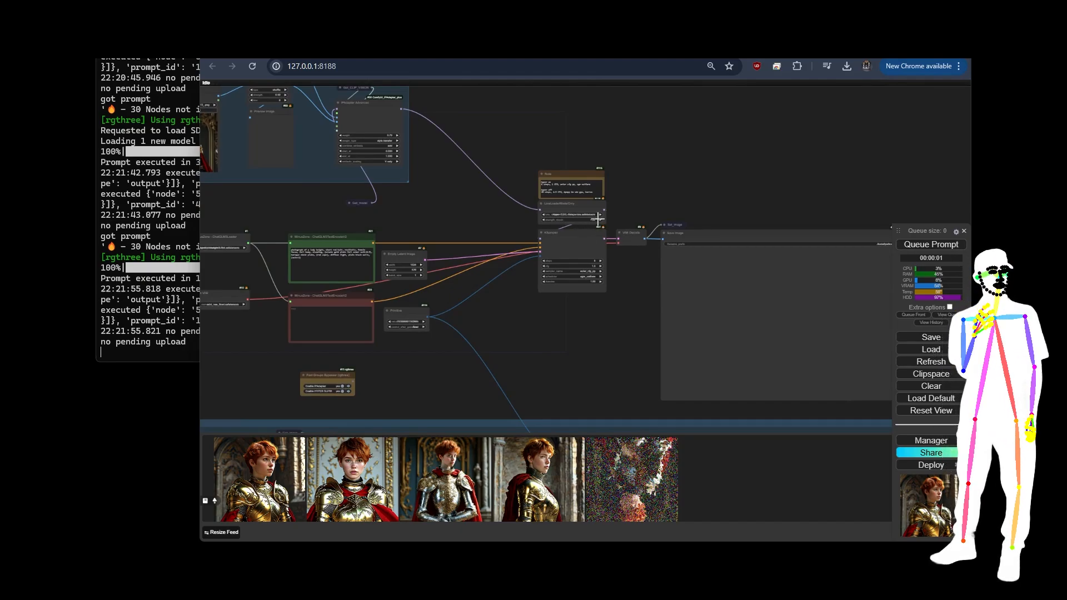
{"action": "left_click", "coordinate": [571, 205]}
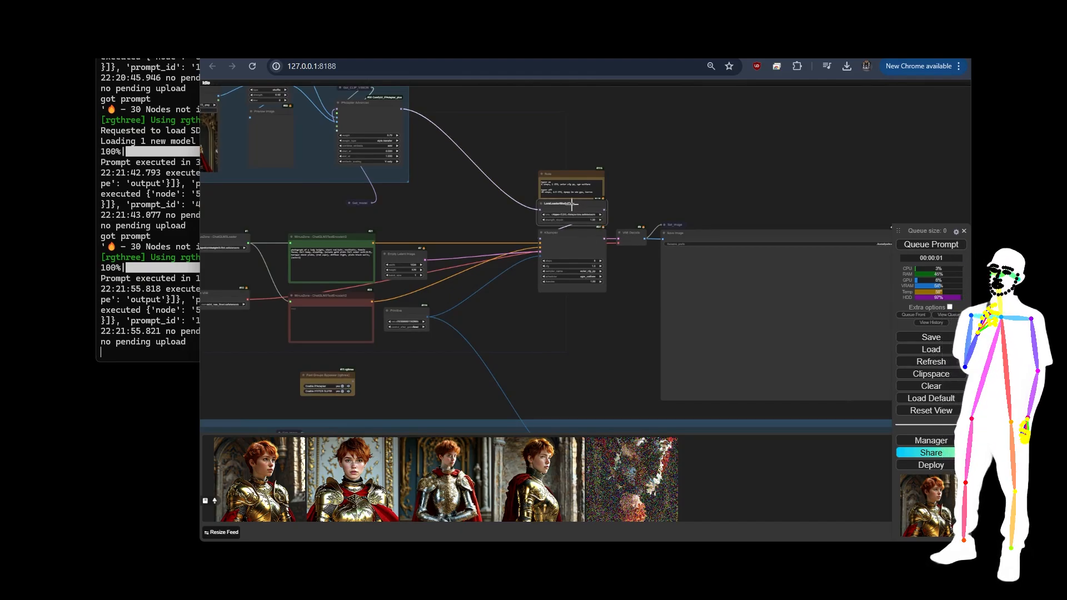
{"action": "left_click", "coordinate": [914, 247]}
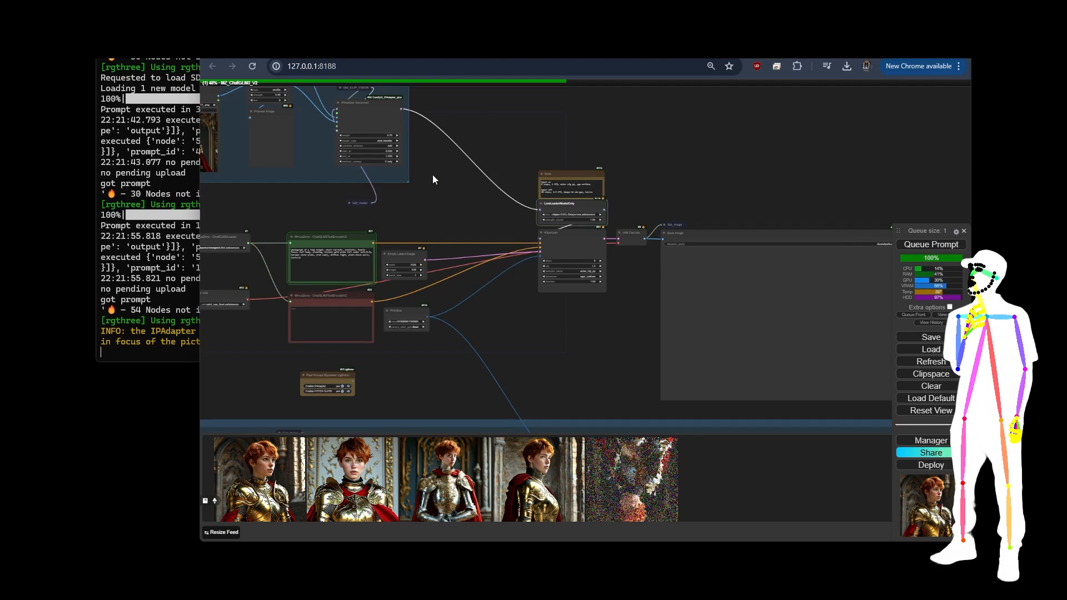
Review the IPAdapter Advanced and IPAdapter Noise settings and briefly expand the Image Resize node of the koda_00013_.png reference
{"action": "left_click_drag", "start_coordinate": [419, 219], "coordinate": [666, 296]}
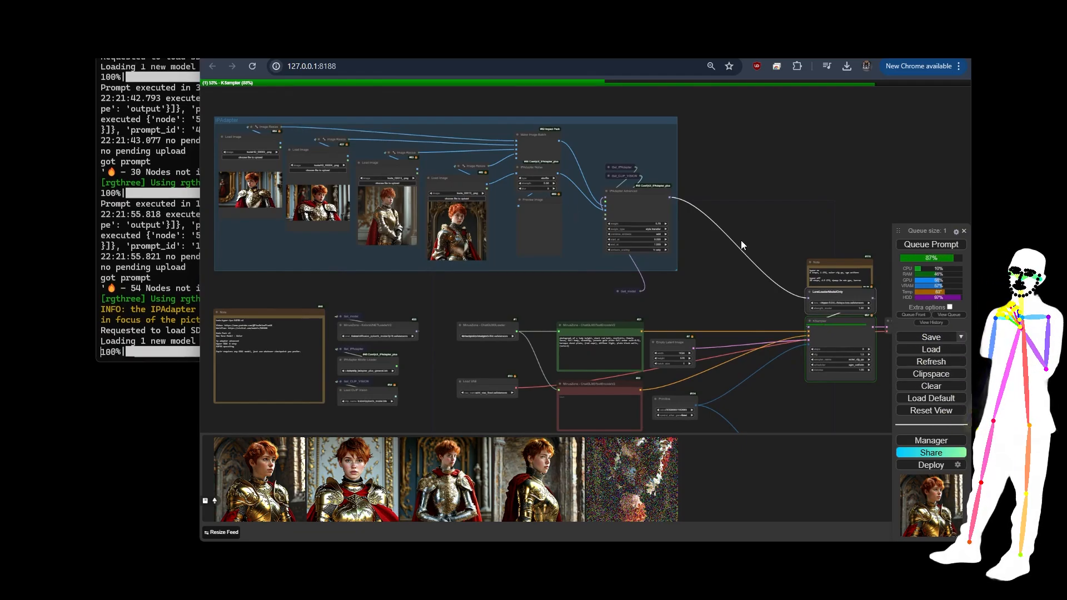
{"action": "scroll", "coordinate": [700, 244], "scroll_direction": "up", "scroll_amount": 6}
{"action": "scroll", "coordinate": [635, 237], "scroll_direction": "up", "scroll_amount": 6}
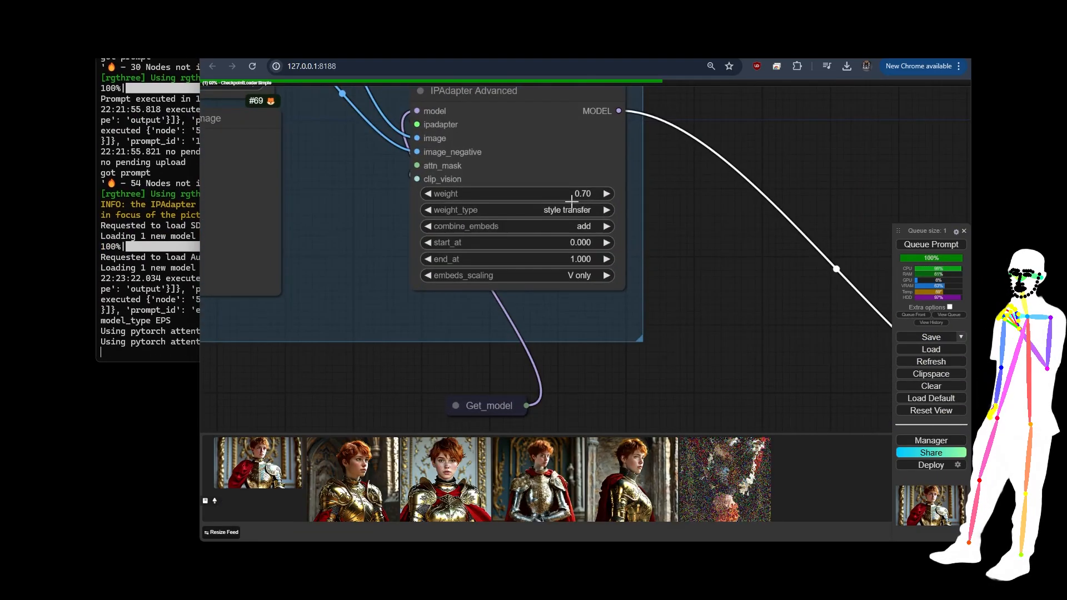
{"action": "scroll", "coordinate": [365, 178], "scroll_direction": "down", "scroll_amount": 12}
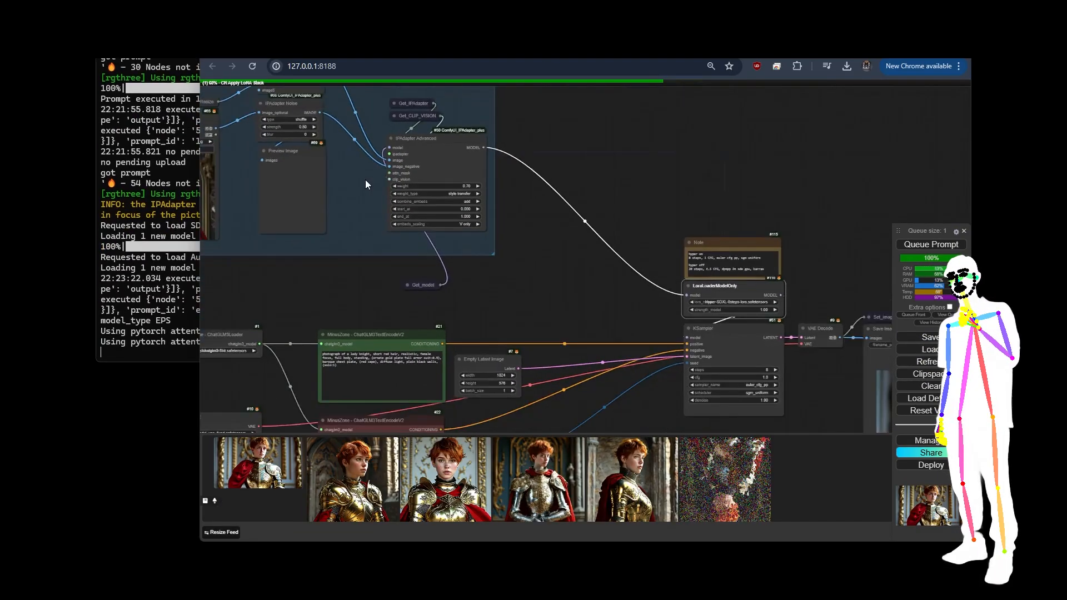
{"action": "left_click_drag", "start_coordinate": [481, 258], "coordinate": [668, 256]}
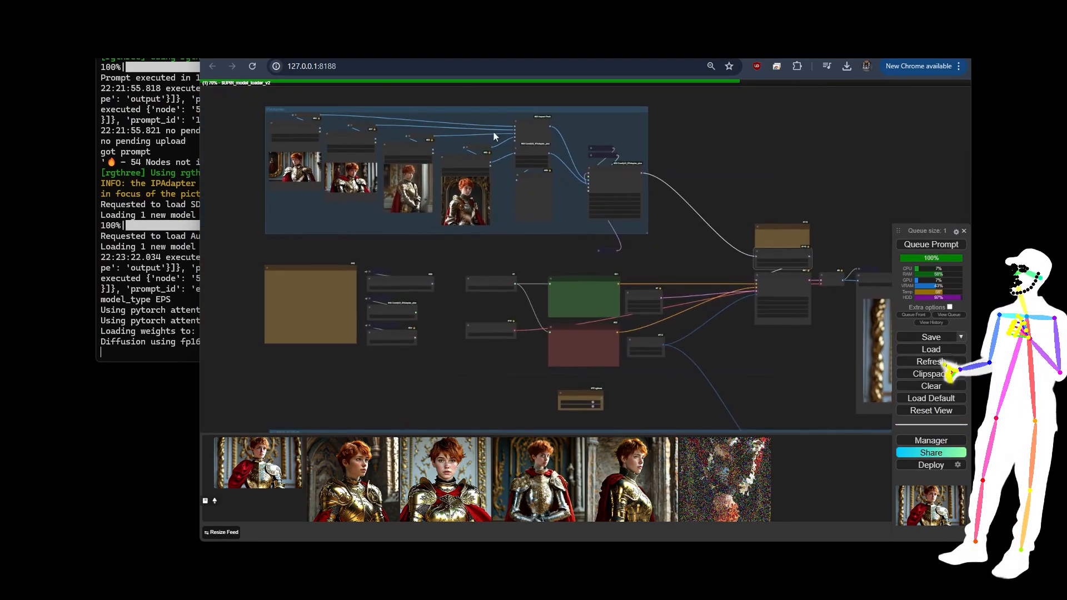
{"action": "scroll", "coordinate": [492, 132], "scroll_direction": "up", "scroll_amount": 10}
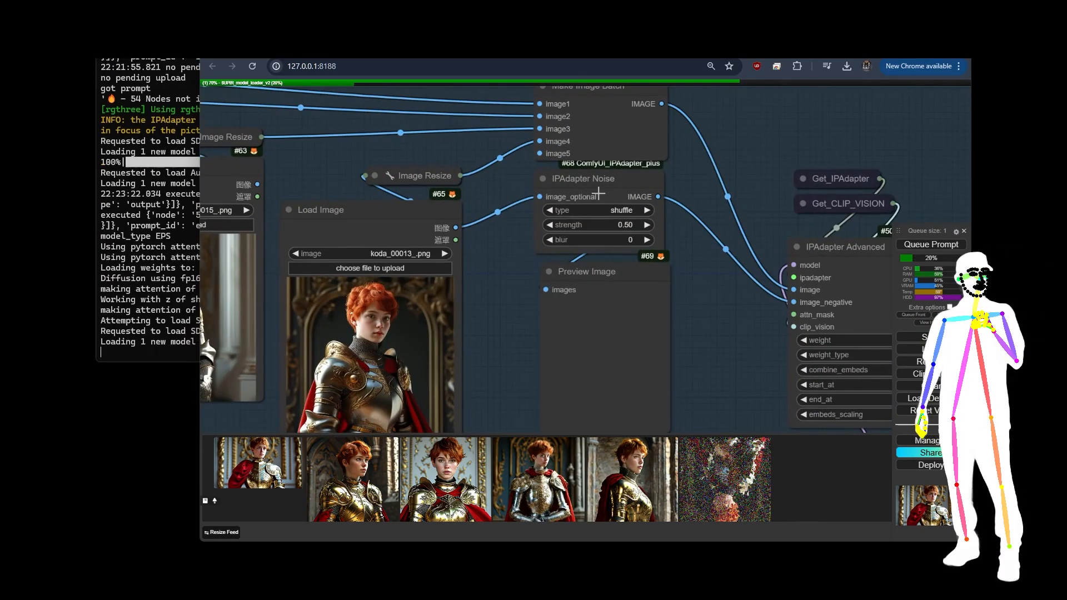
{"action": "left_click_drag", "start_coordinate": [498, 178], "coordinate": [627, 214]}
{"action": "left_click", "coordinate": [505, 213]}
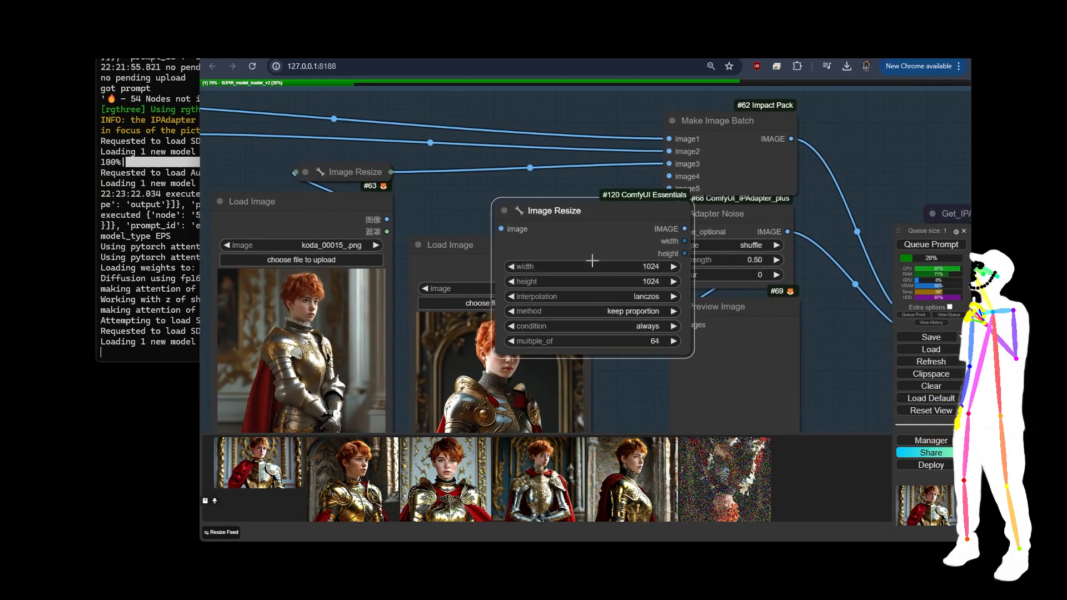
{"action": "left_click", "coordinate": [504, 211]}
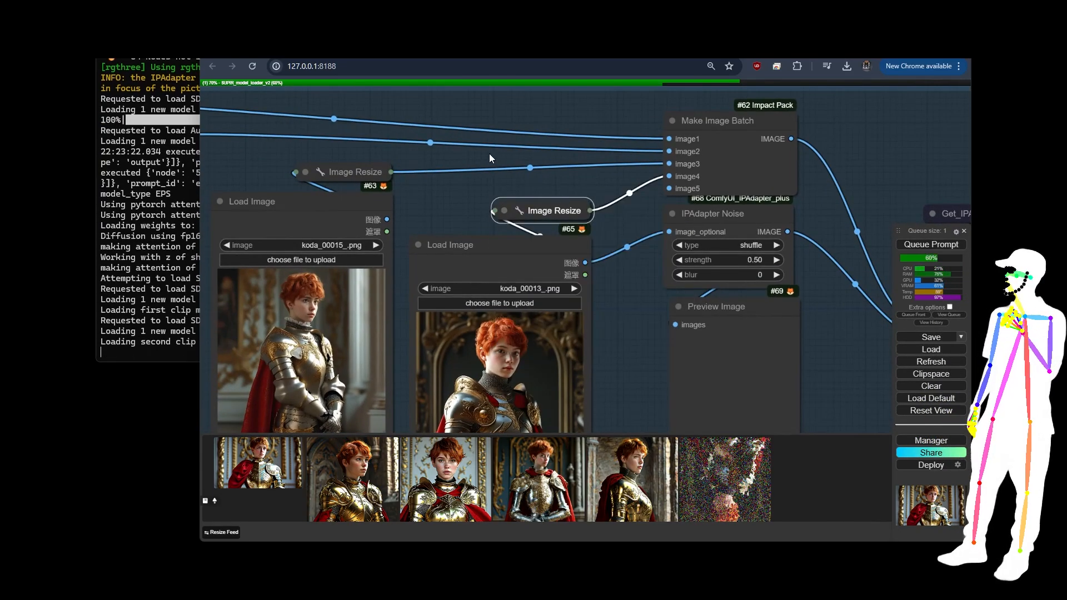
Examine the face, red cape and armour details of the generated knight in the Save Image node
{"action": "scroll", "coordinate": [492, 156], "scroll_direction": "down", "scroll_amount": 5}
{"action": "left_click_drag", "start_coordinate": [746, 288], "coordinate": [515, 246]}
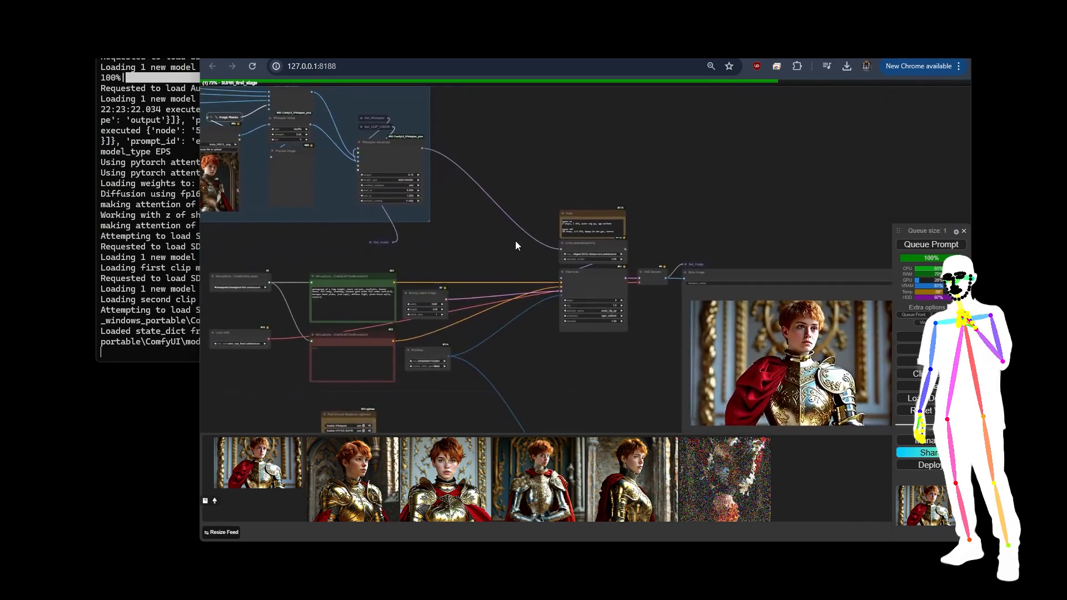
{"action": "left_click_drag", "start_coordinate": [628, 362], "coordinate": [502, 273]}
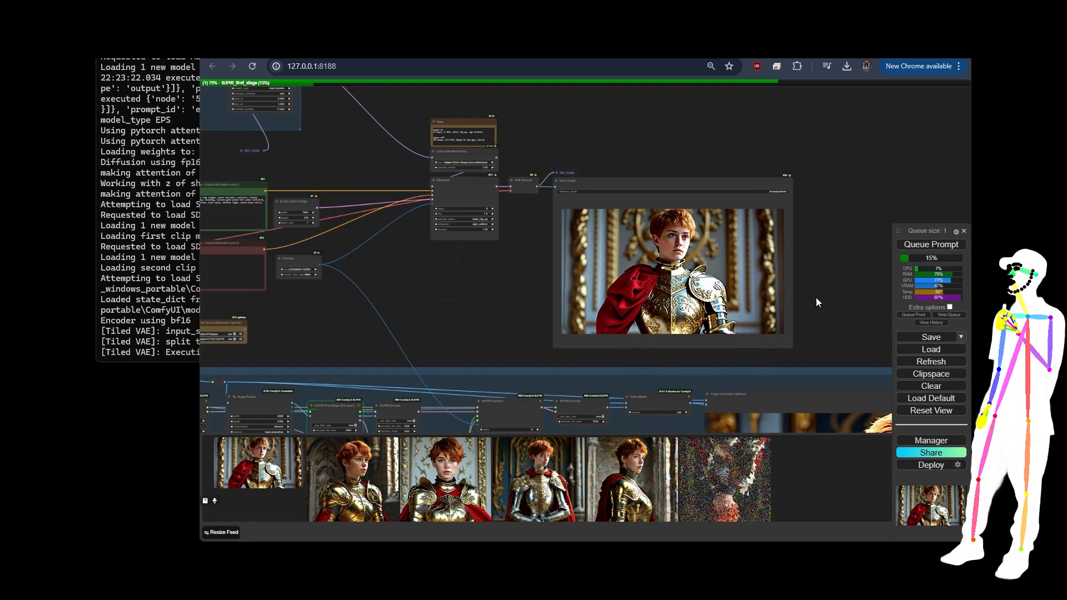
{"action": "scroll", "coordinate": [700, 288], "scroll_direction": "up", "scroll_amount": 10}
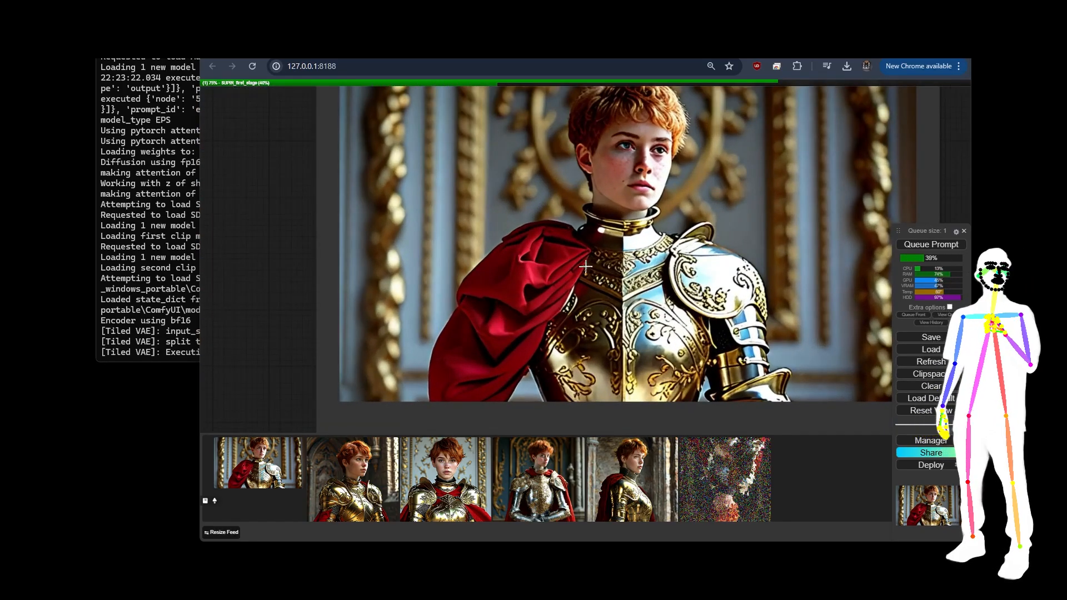
{"action": "scroll", "coordinate": [677, 238], "scroll_direction": "up", "scroll_amount": 6}
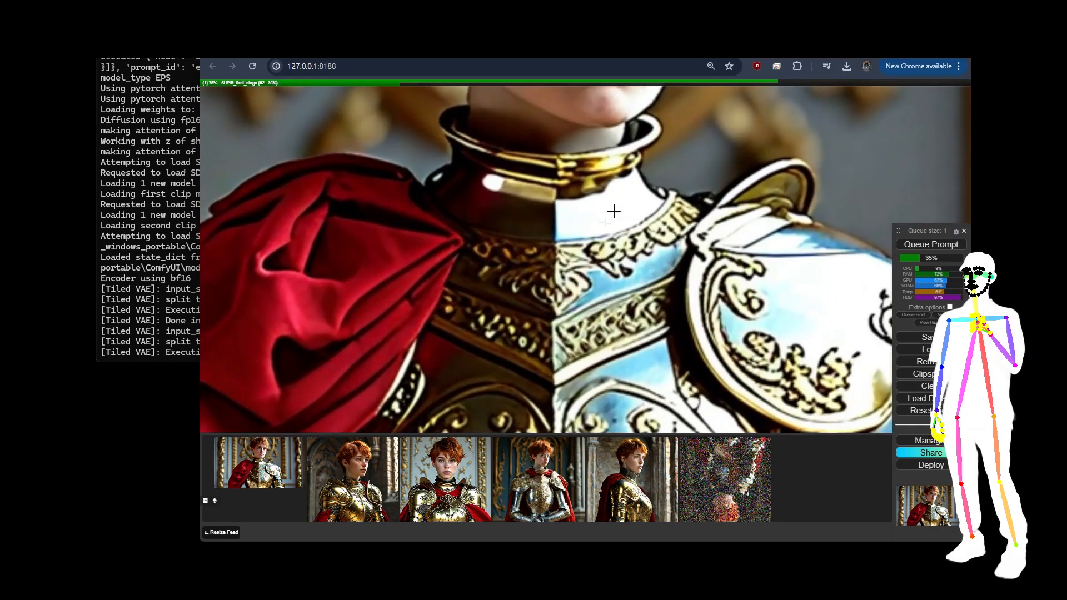
{"action": "scroll", "coordinate": [632, 286], "scroll_direction": "down", "scroll_amount": 10}
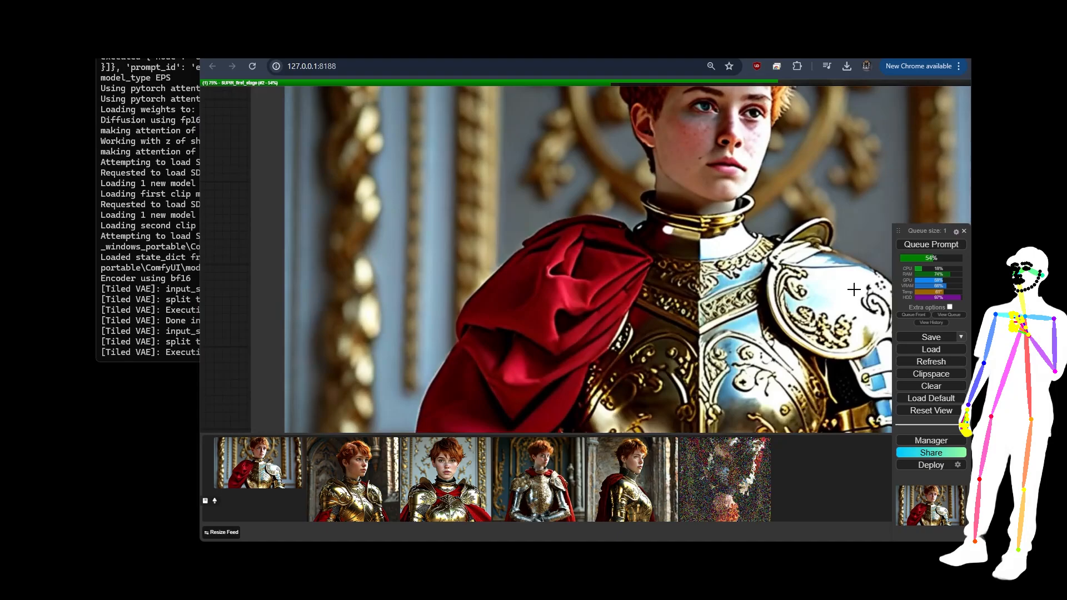
{"action": "scroll", "coordinate": [538, 161], "scroll_direction": "up", "scroll_amount": 2}
Bypass the LoraLoaderModelOnly node that feeds the Hyper-SDXL LoRA into the KSampler
{"action": "left_click_drag", "start_coordinate": [538, 156], "coordinate": [540, 129]}
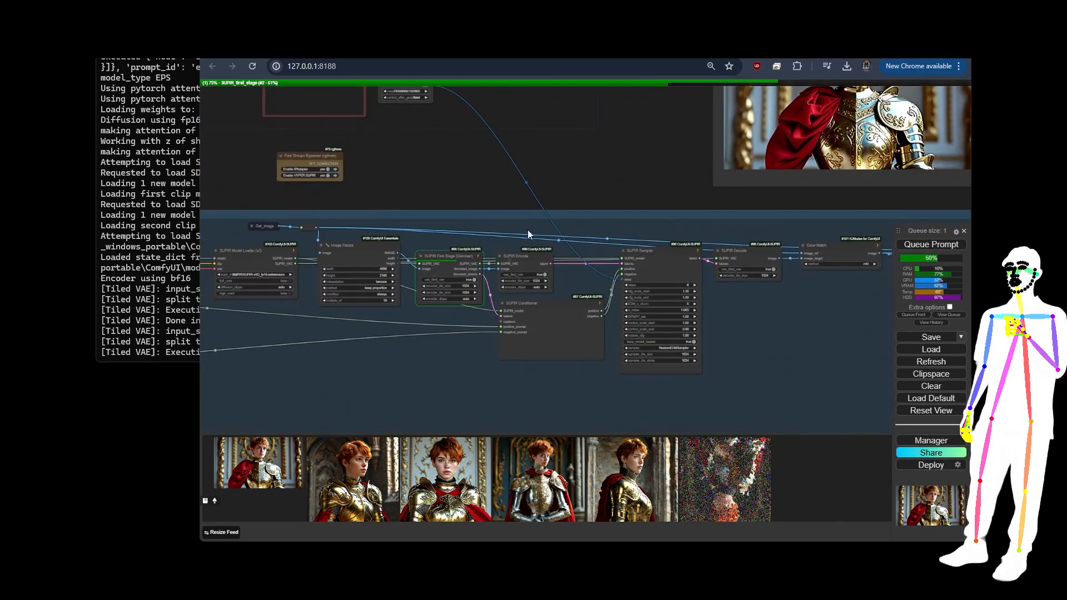
{"action": "scroll", "coordinate": [600, 205], "scroll_direction": "down", "scroll_amount": 6}
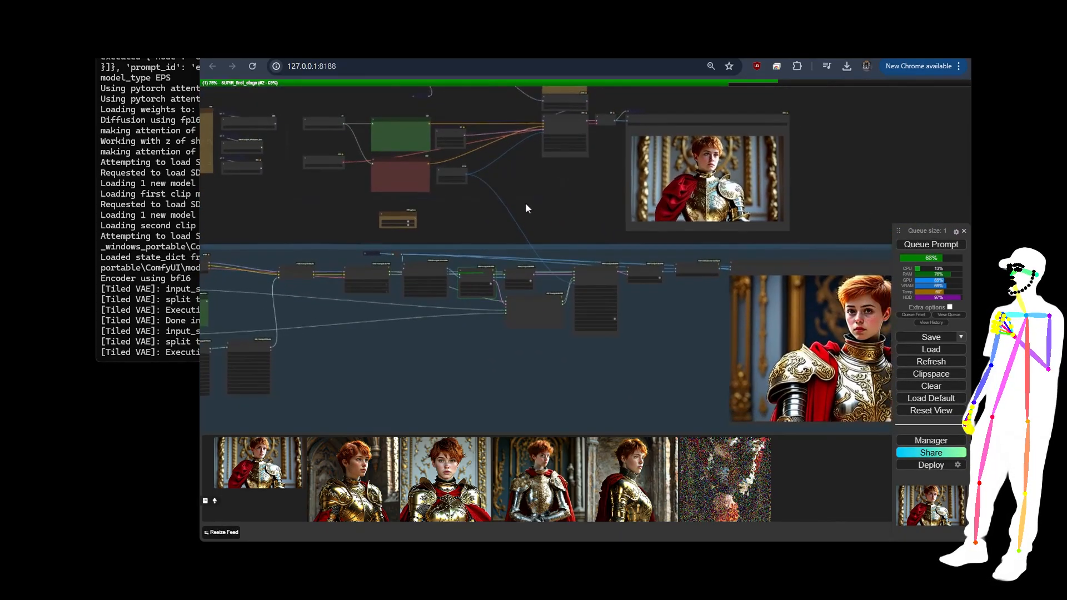
{"action": "left_click_drag", "start_coordinate": [501, 194], "coordinate": [483, 315]}
{"action": "scroll", "coordinate": [489, 212], "scroll_direction": "up", "scroll_amount": 5}
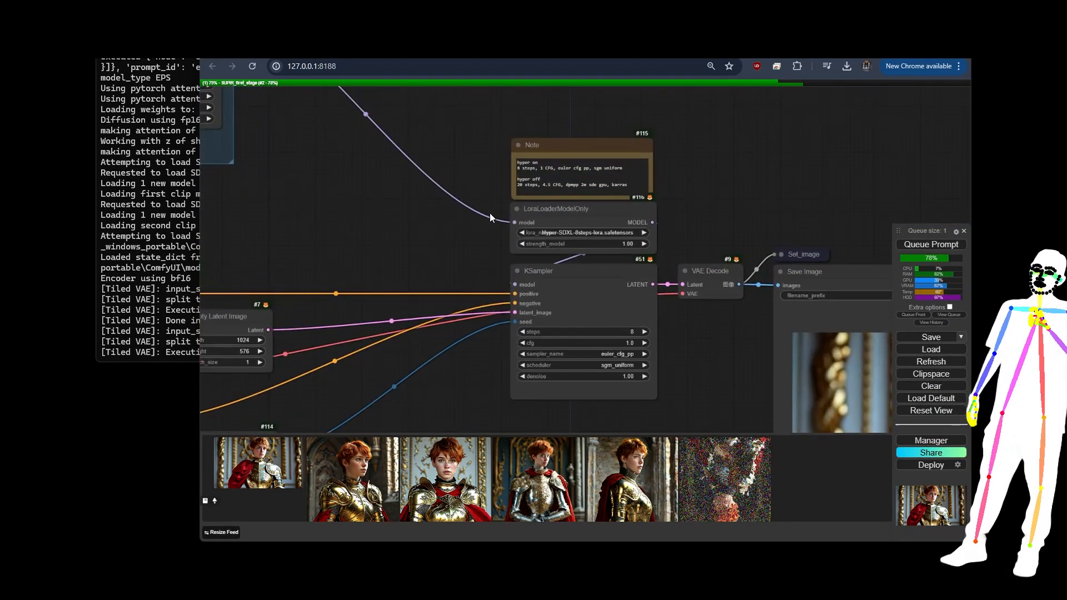
{"action": "left_click", "coordinate": [603, 207]}
{"action": "key", "text": "ctrl+b"}
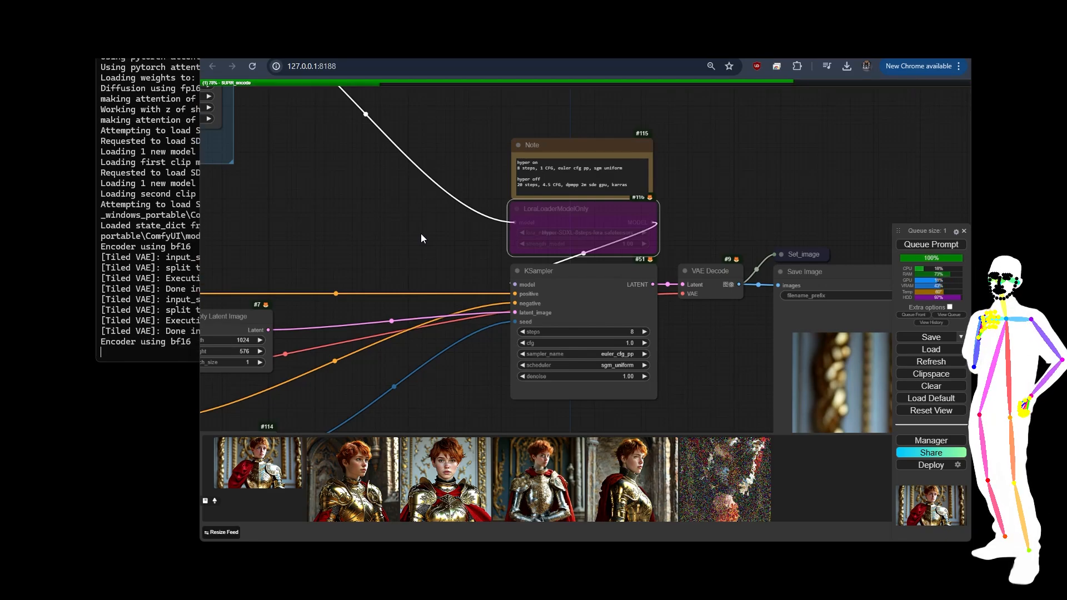
Look over the IPAdapter, generation and SUPIR groups of the workflow while the upscaling runs
{"action": "scroll", "coordinate": [421, 238], "scroll_direction": "down", "scroll_amount": 5}
{"action": "scroll", "coordinate": [421, 234], "scroll_direction": "down", "scroll_amount": 2}
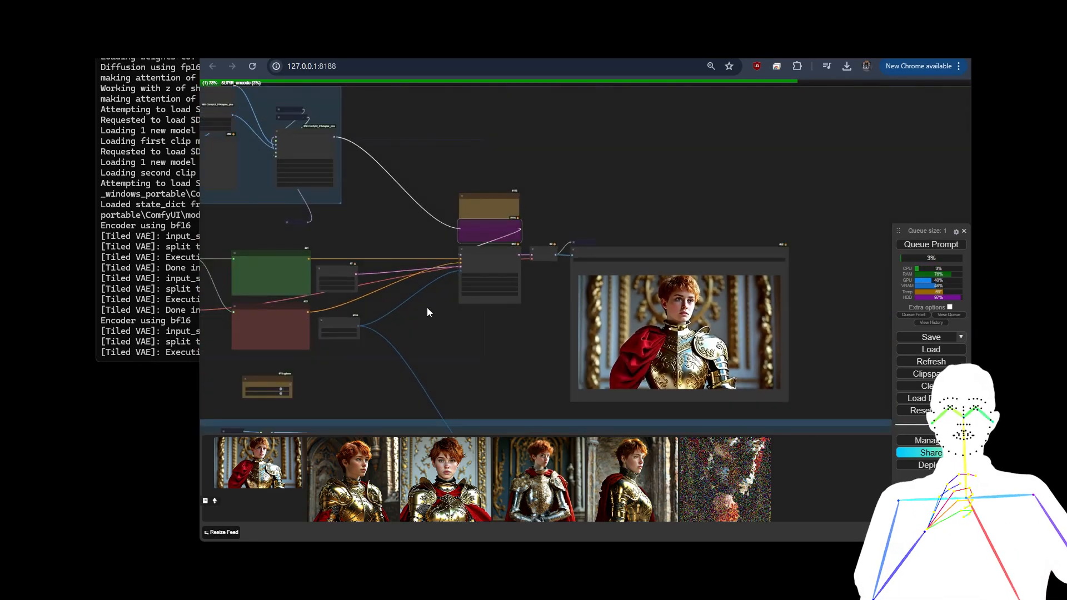
{"action": "left_click_drag", "start_coordinate": [427, 308], "coordinate": [491, 271]}
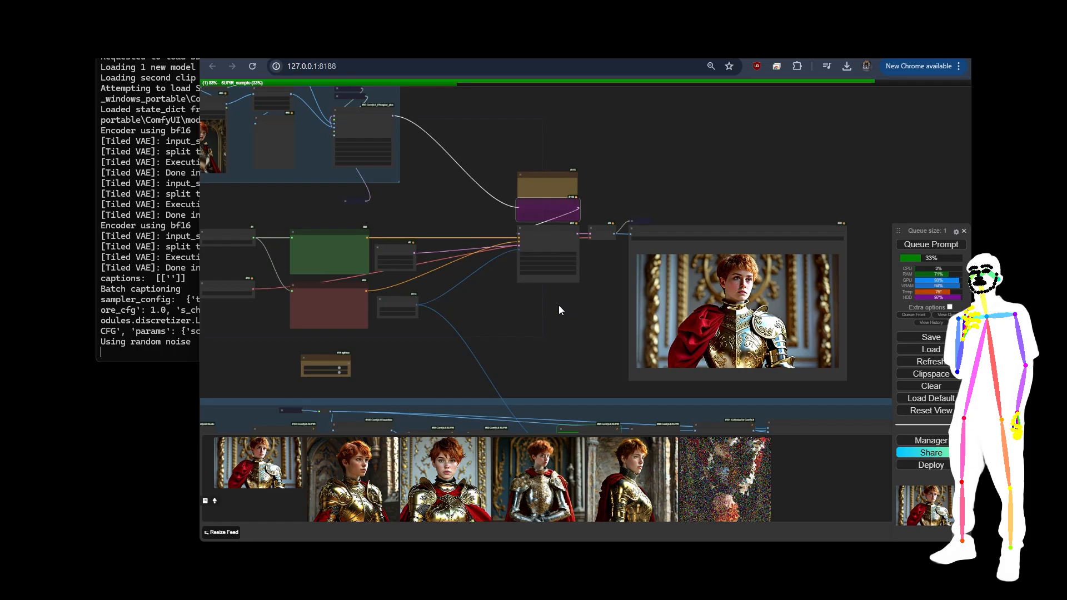
{"action": "scroll", "coordinate": [570, 331], "scroll_direction": "down", "scroll_amount": 7}
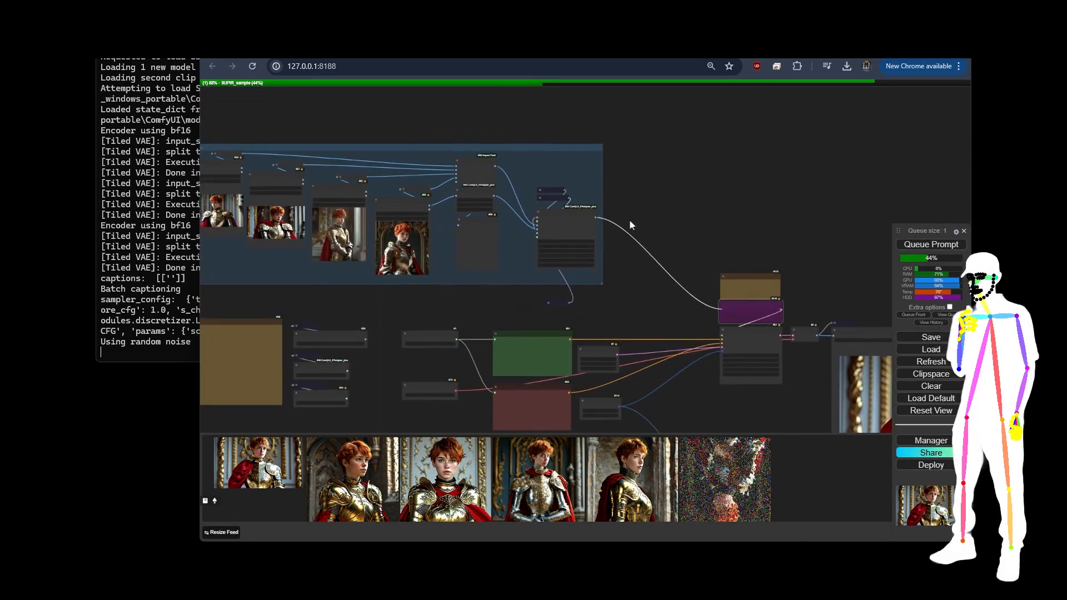
{"action": "left_click_drag", "start_coordinate": [670, 183], "coordinate": [653, 295]}
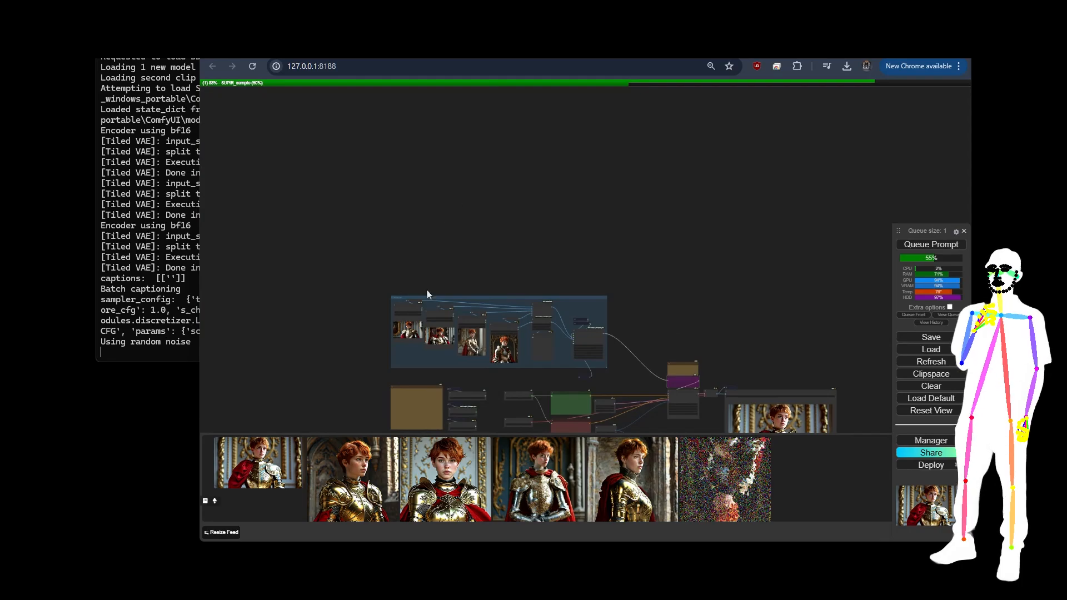
{"action": "left_click_drag", "start_coordinate": [760, 329], "coordinate": [664, 127]}
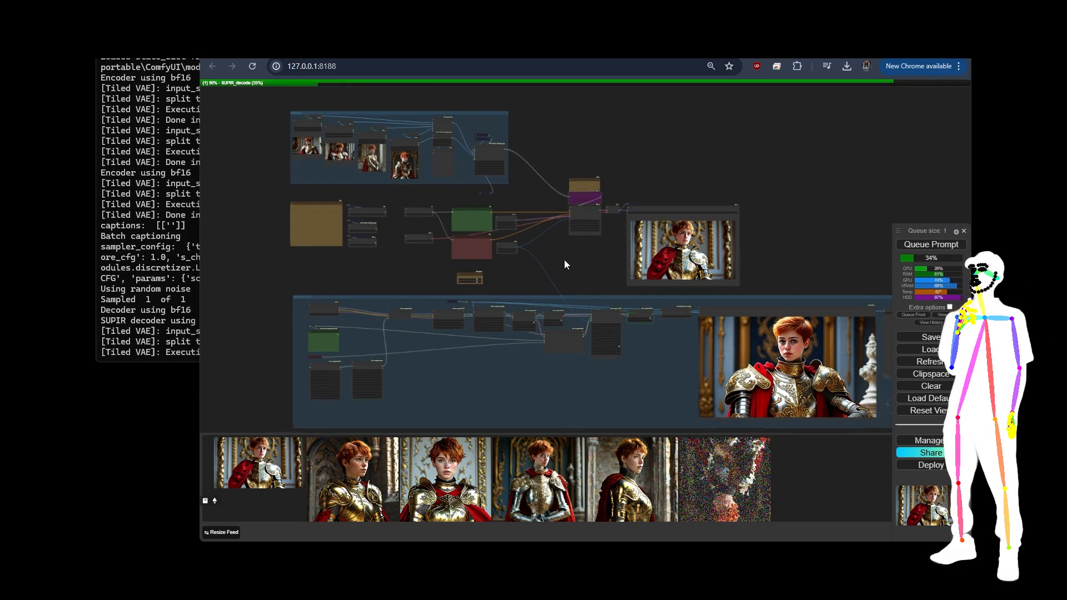
Feed the KSampler's latent_image input from a new VAE Encode node with a Load Image node on its pixels input
{"action": "scroll", "coordinate": [550, 244], "scroll_direction": "up", "scroll_amount": 10}
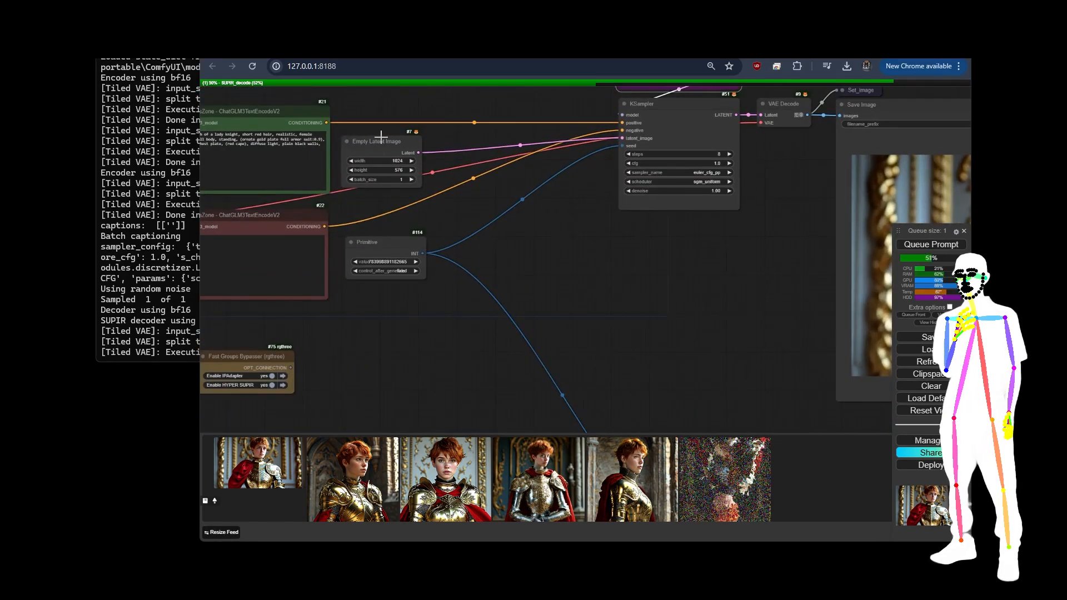
{"action": "left_click_drag", "start_coordinate": [381, 145], "coordinate": [399, 143]}
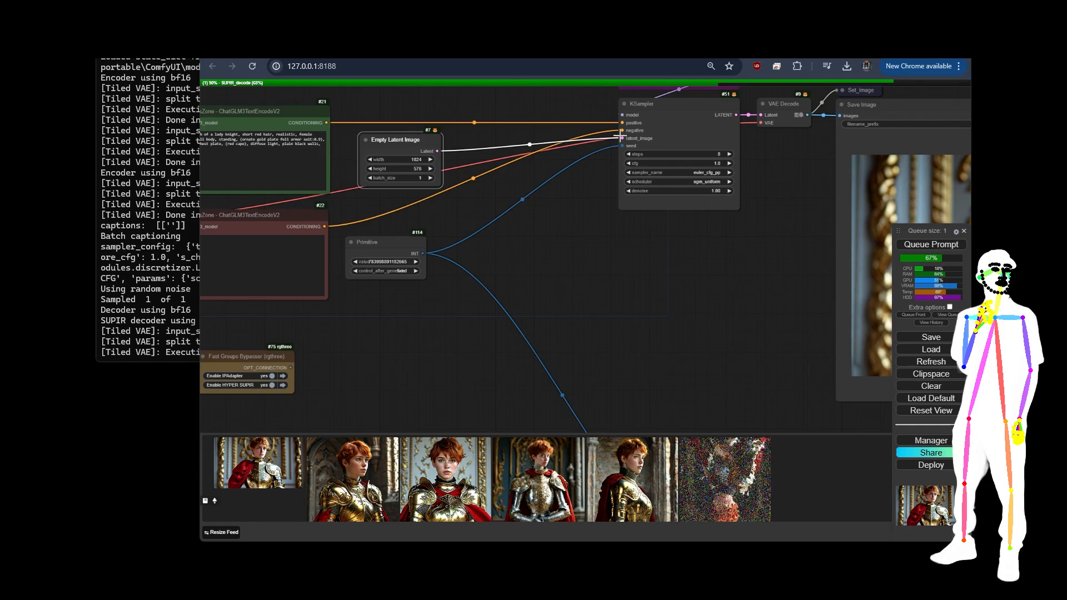
{"action": "left_click_drag", "start_coordinate": [620, 138], "coordinate": [480, 306]}
{"action": "left_click", "coordinate": [565, 295]}
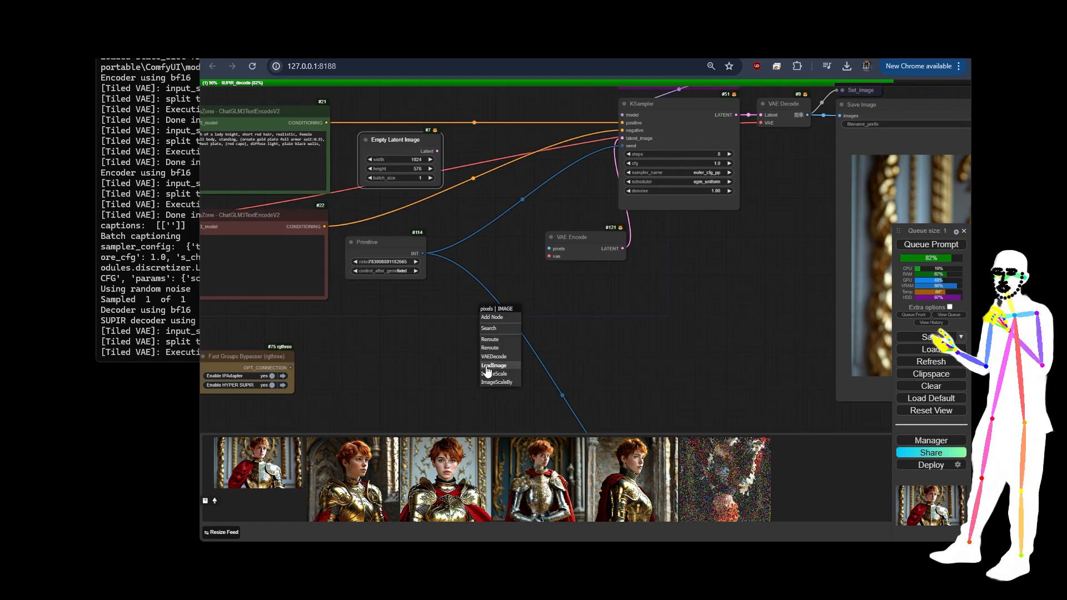
{"action": "left_click", "coordinate": [487, 366]}
Connect the Load VAE node's output to the vae input of the VAE Encode node
{"action": "left_click_drag", "start_coordinate": [519, 249], "coordinate": [748, 259]}
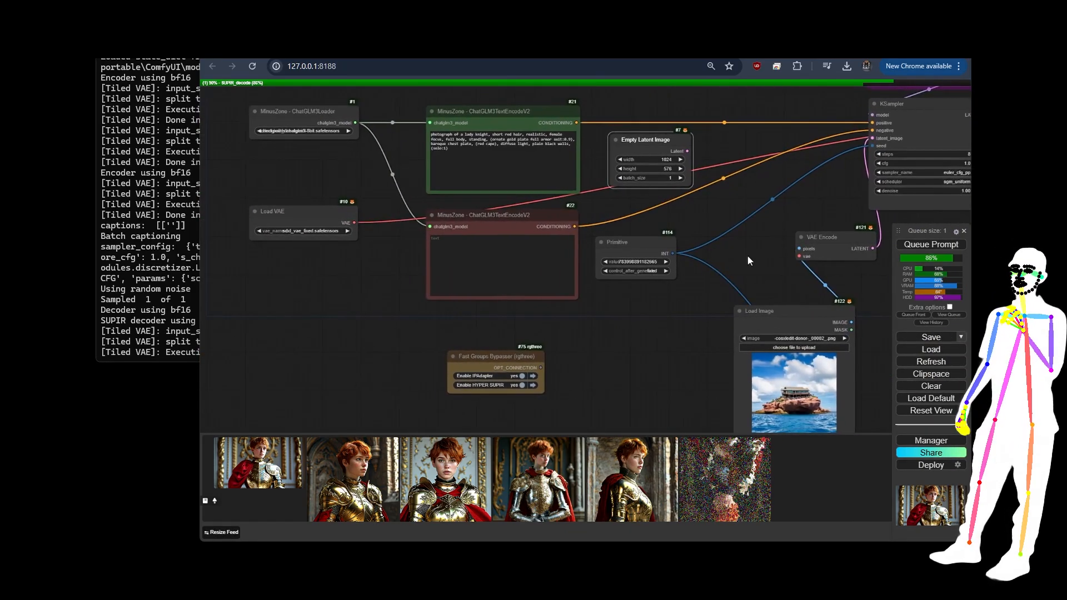
{"action": "left_click_drag", "start_coordinate": [354, 222], "coordinate": [517, 283]}
{"action": "left_click_drag", "start_coordinate": [683, 264], "coordinate": [422, 300]}
{"action": "scroll", "coordinate": [572, 221], "scroll_direction": "up", "scroll_amount": 6}
{"action": "scroll", "coordinate": [662, 228], "scroll_direction": "down", "scroll_amount": 6}
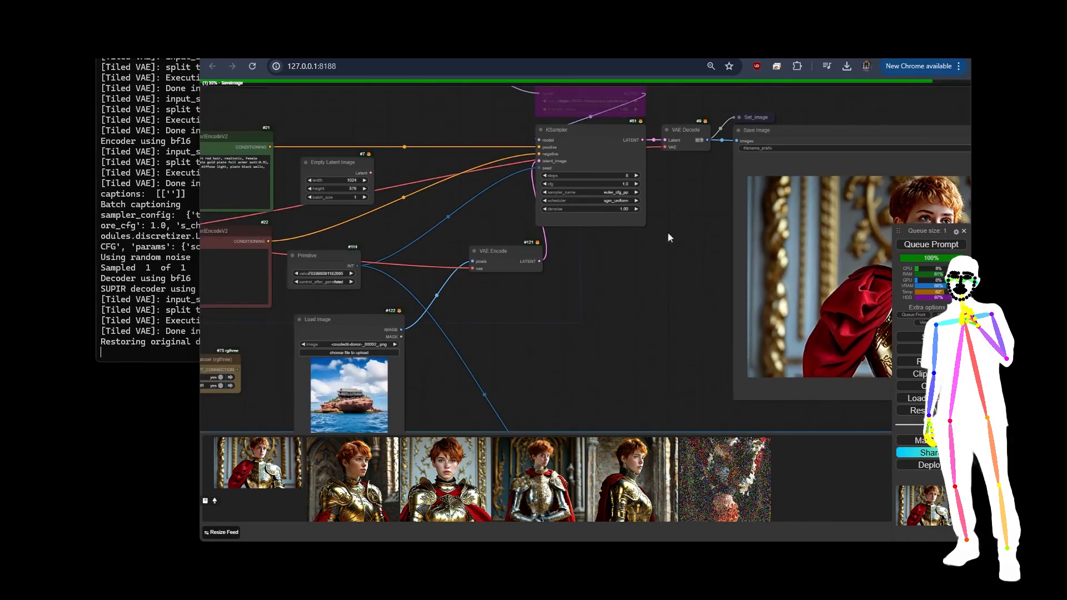
Delete the added Load Image and VAE Encode nodes, reconnect Empty Latent Image to the KSampler's latent_image, and move it closer to the KSampler
{"action": "left_click_drag", "start_coordinate": [642, 288], "coordinate": [668, 279]}
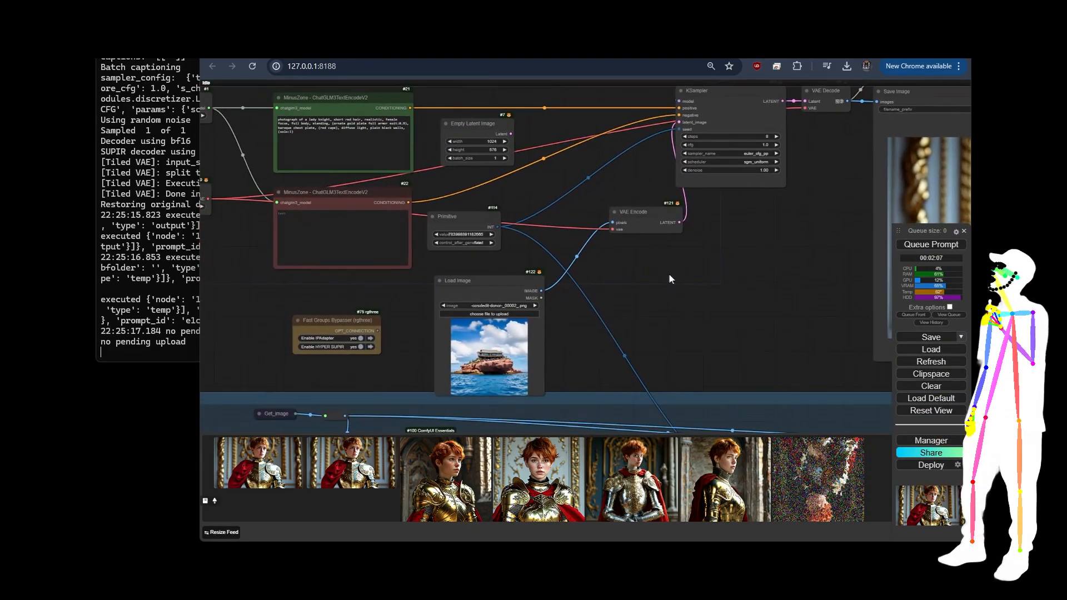
{"action": "left_click", "coordinate": [493, 291]}
{"action": "key", "text": "Delete"}
{"action": "left_click", "coordinate": [639, 211]}
{"action": "key", "text": "Delete"}
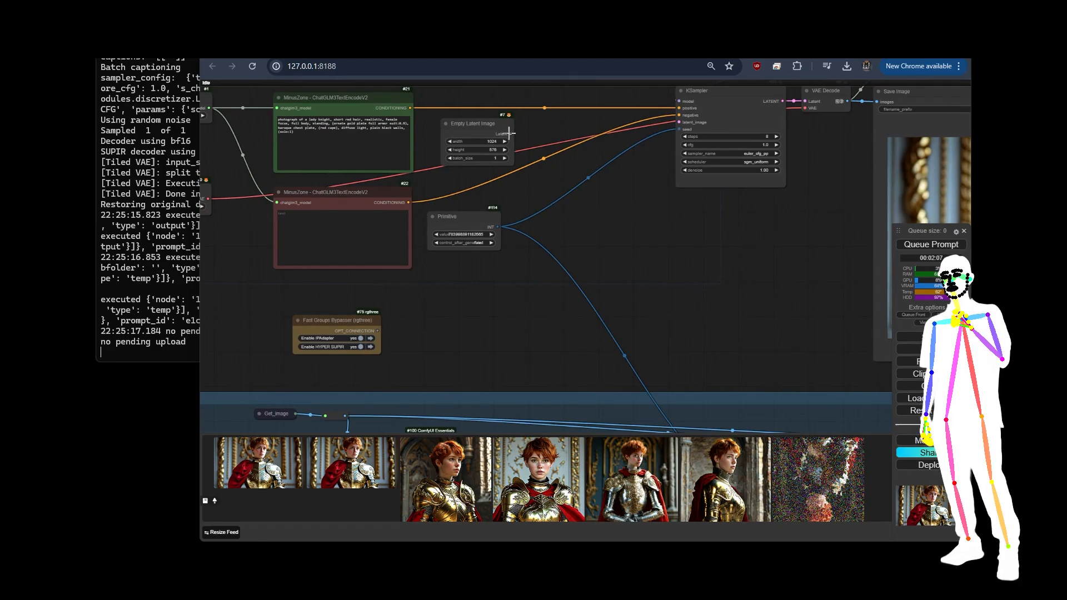
{"action": "left_click_drag", "start_coordinate": [510, 134], "coordinate": [679, 123]}
{"action": "left_click_drag", "start_coordinate": [463, 123], "coordinate": [538, 123]}
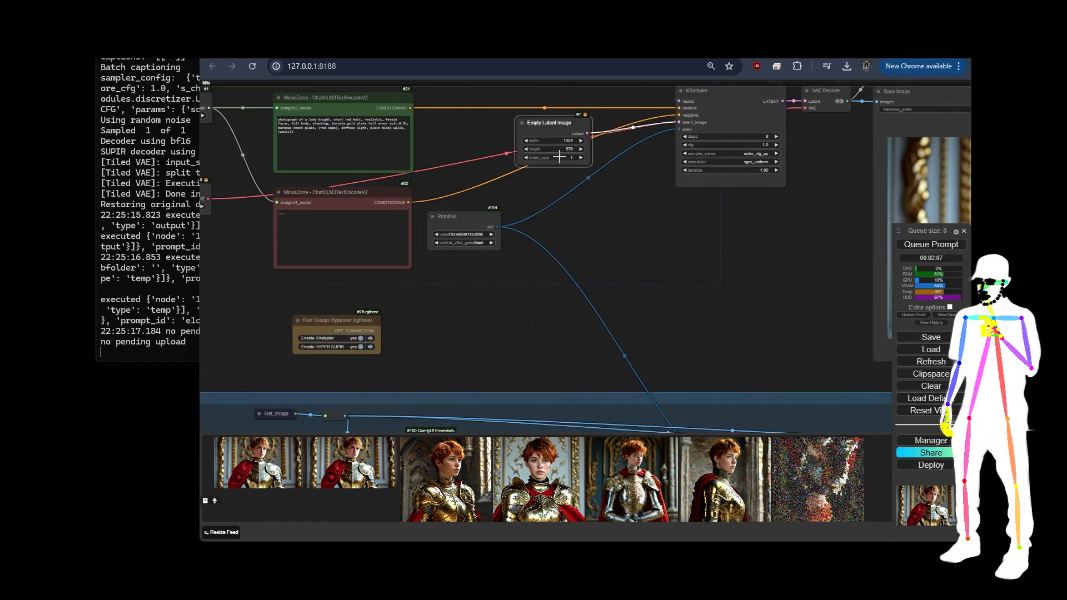
Add an SDXL Aspect Ratio node next to Empty Latent Image, narrow it and shift Empty Latent Image aside to make room
{"action": "scroll", "coordinate": [492, 146], "scroll_direction": "up", "scroll_amount": 5}
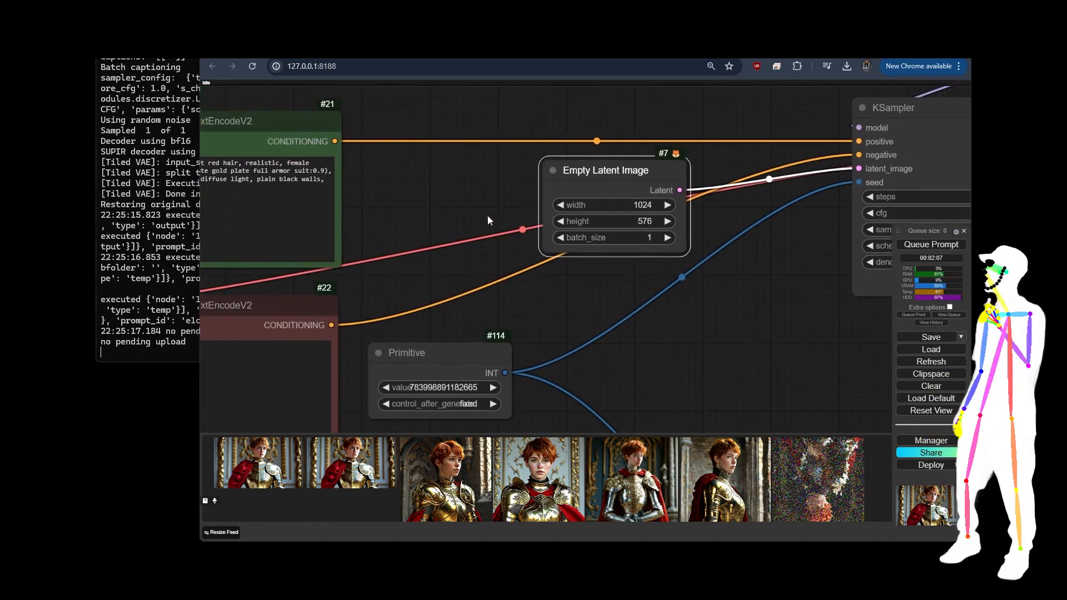
{"action": "double_click", "coordinate": [393, 201]}
{"action": "type", "text": "as"}
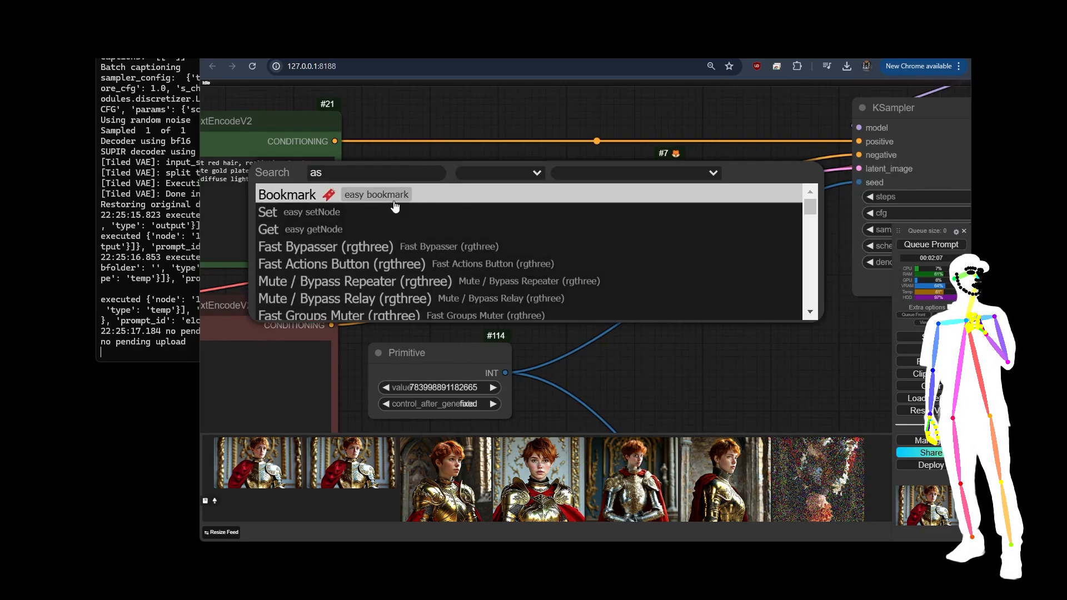
{"action": "type", "text": "pect"}
{"action": "scroll", "coordinate": [356, 255], "scroll_direction": "down", "scroll_amount": 5}
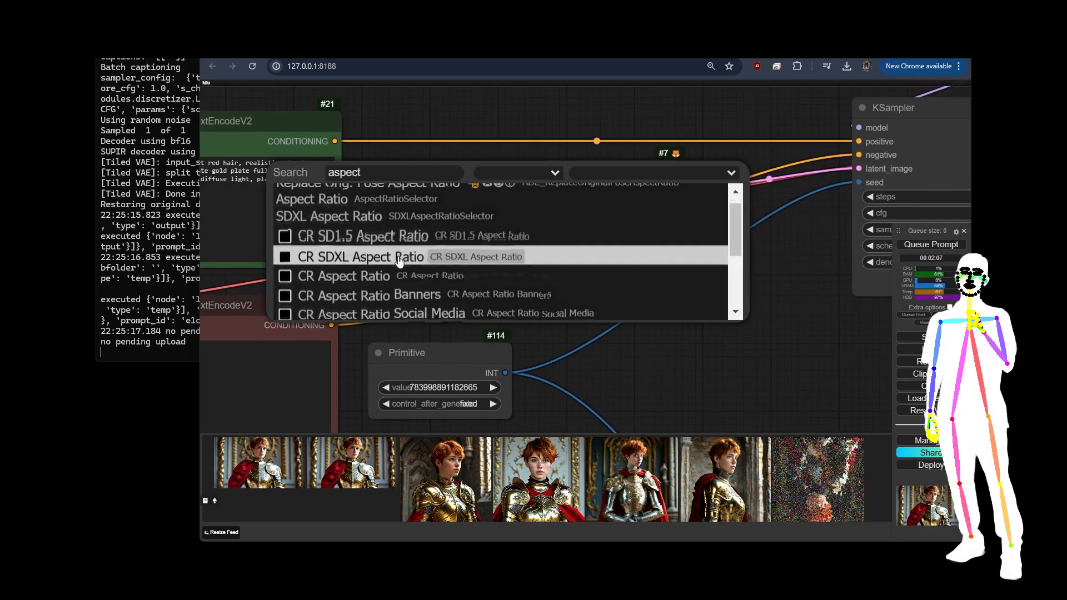
{"action": "left_click", "coordinate": [325, 293]}
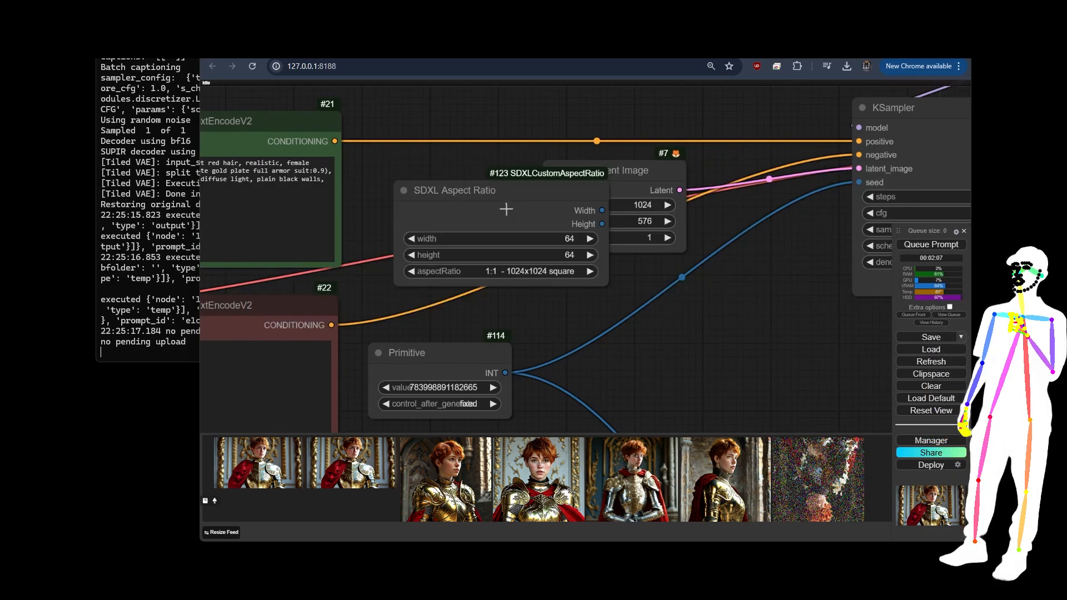
{"action": "left_click_drag", "start_coordinate": [505, 209], "coordinate": [490, 199]}
{"action": "left_click_drag", "start_coordinate": [588, 278], "coordinate": [541, 275]}
{"action": "left_click_drag", "start_coordinate": [605, 170], "coordinate": [639, 167]}
Convert the width and height widgets of Empty Latent Image to inputs, keeping batch_size as a widget
{"action": "right_click", "coordinate": [635, 174]}
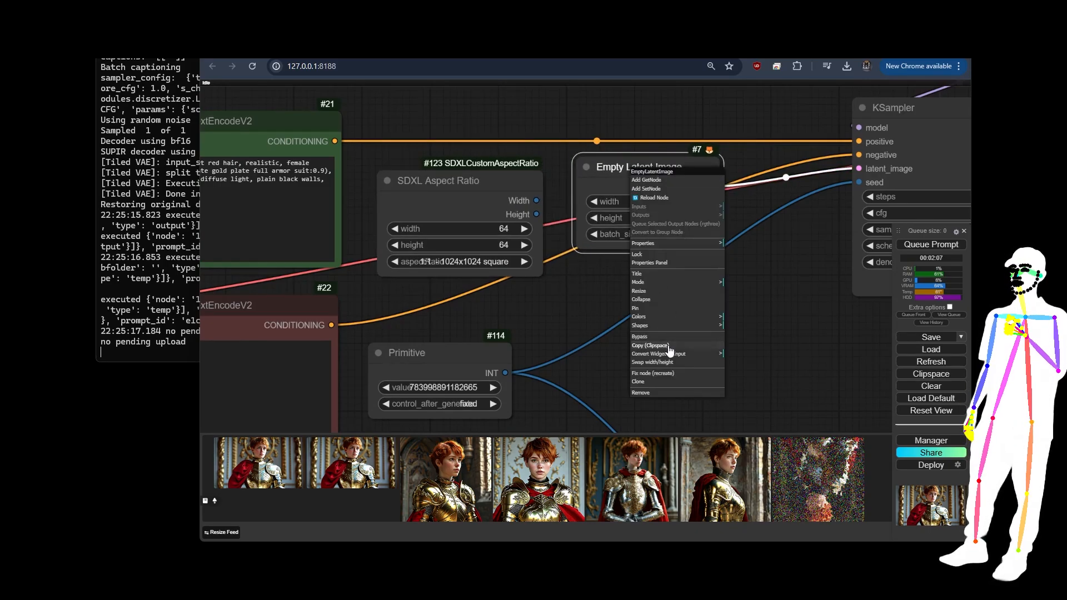
{"action": "left_click", "coordinate": [756, 350]}
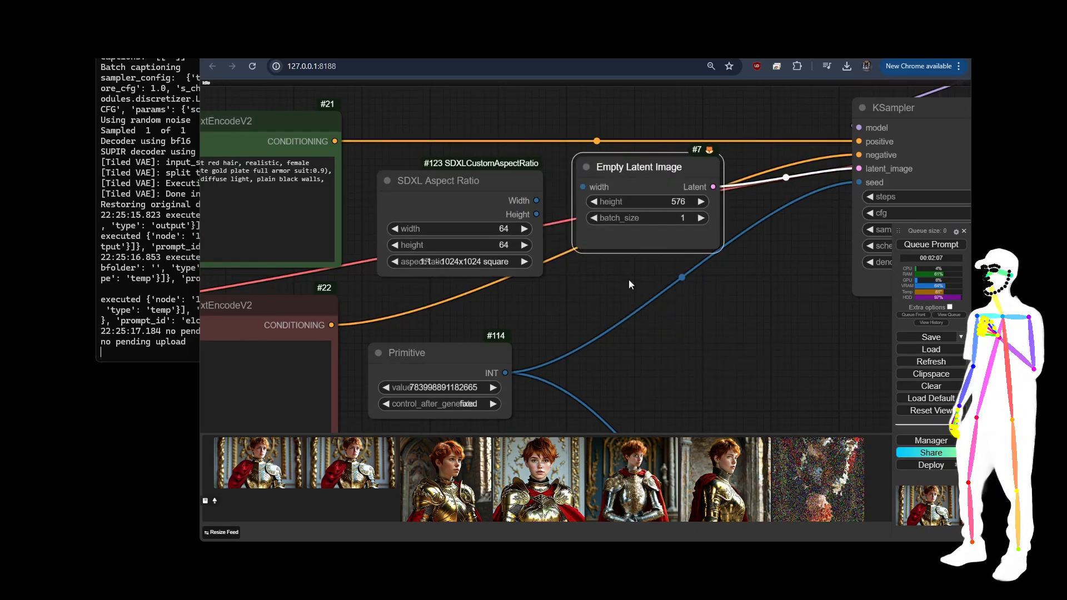
{"action": "right_click", "coordinate": [635, 176]}
{"action": "left_click", "coordinate": [695, 362]}
{"action": "left_click", "coordinate": [759, 370]}
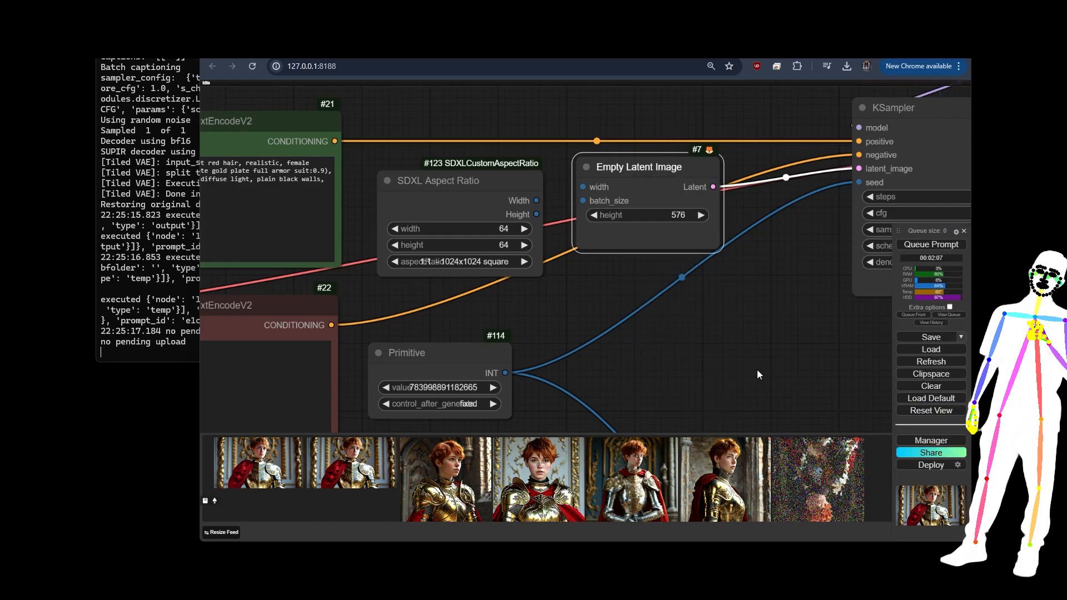
{"action": "right_click", "coordinate": [654, 196]}
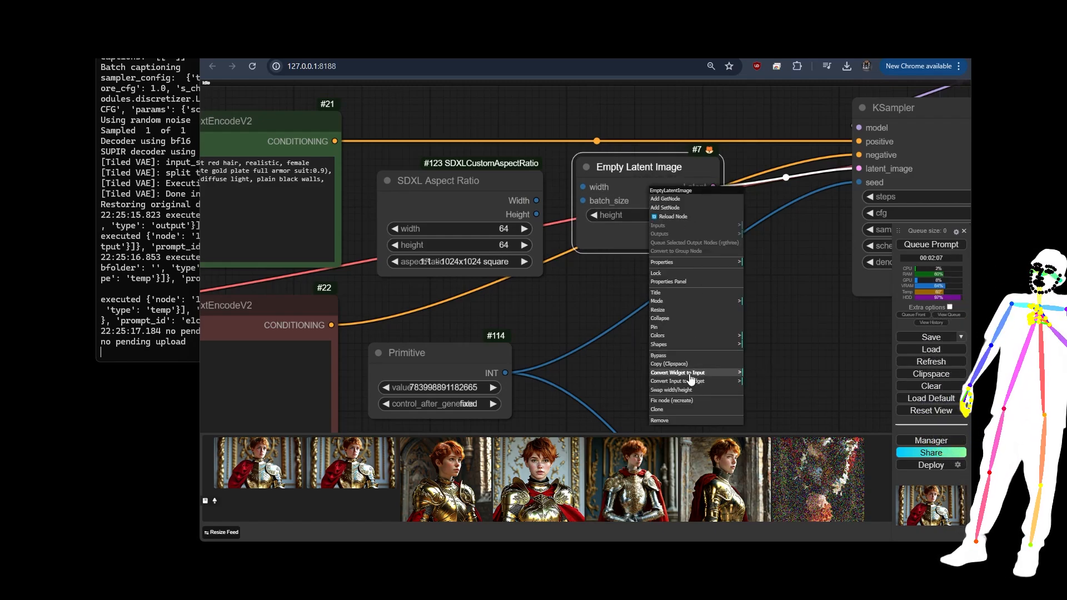
{"action": "left_click", "coordinate": [716, 373]}
{"action": "left_click", "coordinate": [761, 375]}
{"action": "right_click", "coordinate": [635, 215]}
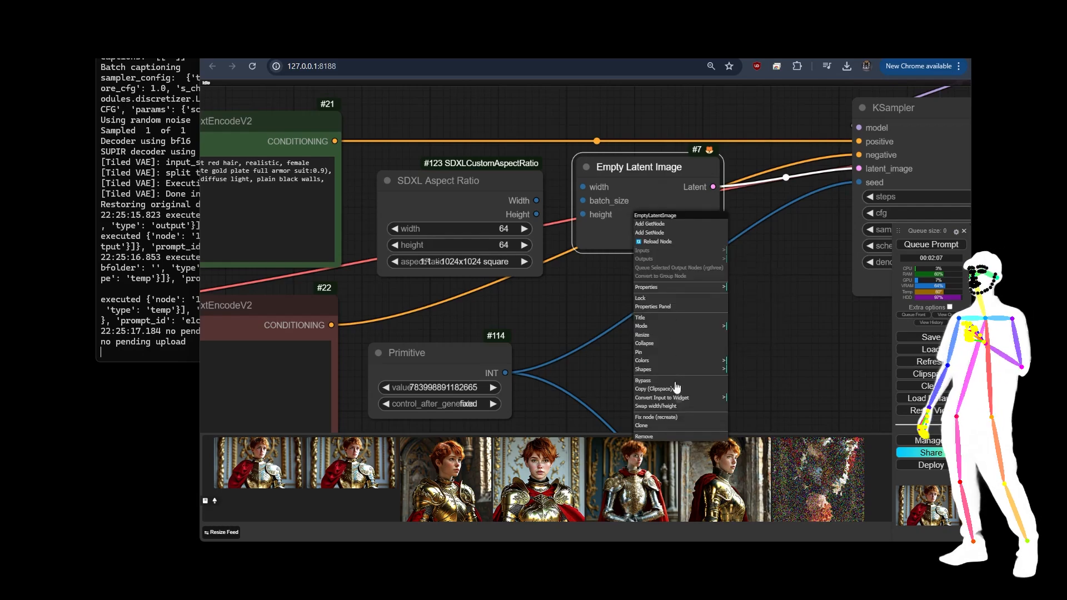
{"action": "left_click", "coordinate": [678, 399]}
{"action": "left_click", "coordinate": [746, 416]}
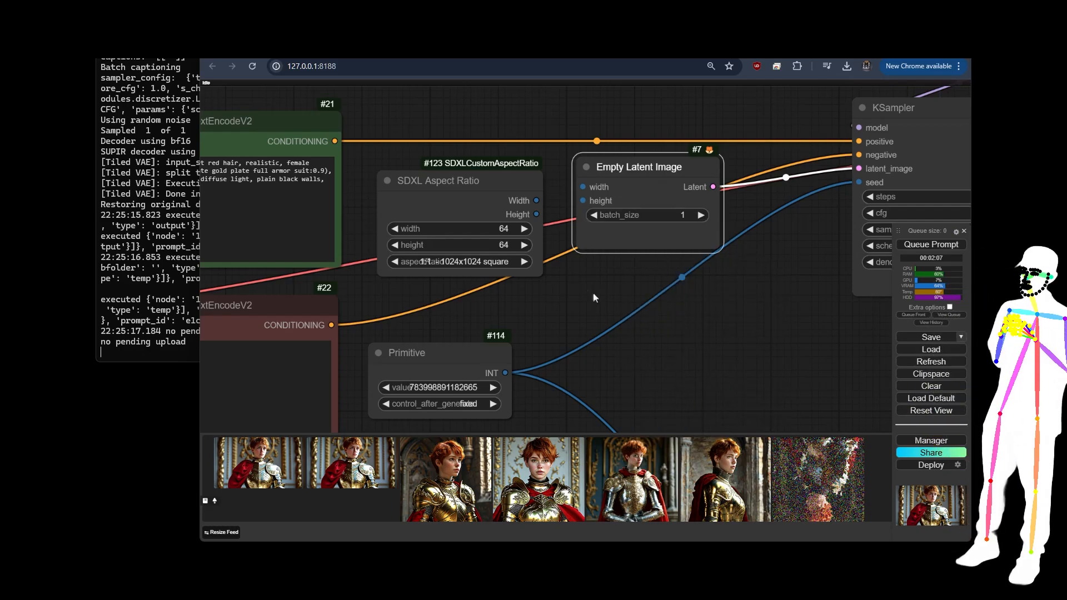
Connect the SDXL Aspect Ratio node's Width and Height outputs to Empty Latent Image and open its aspect ratio choices
{"action": "left_click_drag", "start_coordinate": [533, 200], "coordinate": [584, 187]}
{"action": "mouse_move", "coordinate": [537, 215]}
{"action": "left_mouse_down"}
{"action": "mouse_move", "coordinate": [584, 201]}
{"action": "mouse_move", "coordinate": [561, 194]}
{"action": "mouse_move", "coordinate": [581, 186]}
{"action": "left_mouse_up"}
{"action": "left_click_drag", "start_coordinate": [538, 214], "coordinate": [583, 200]}
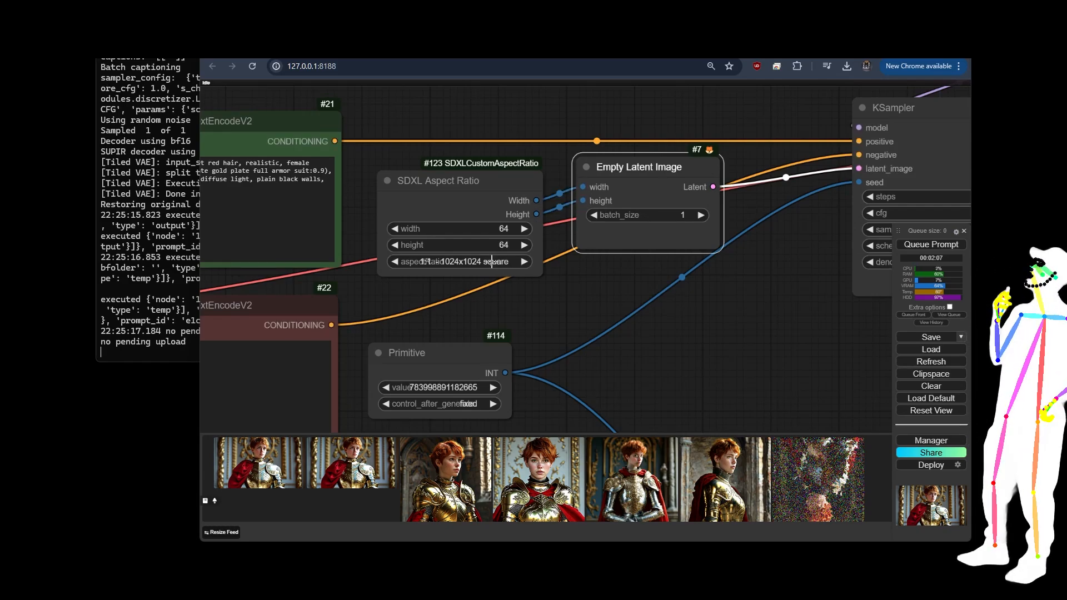
{"action": "left_click", "coordinate": [491, 262]}
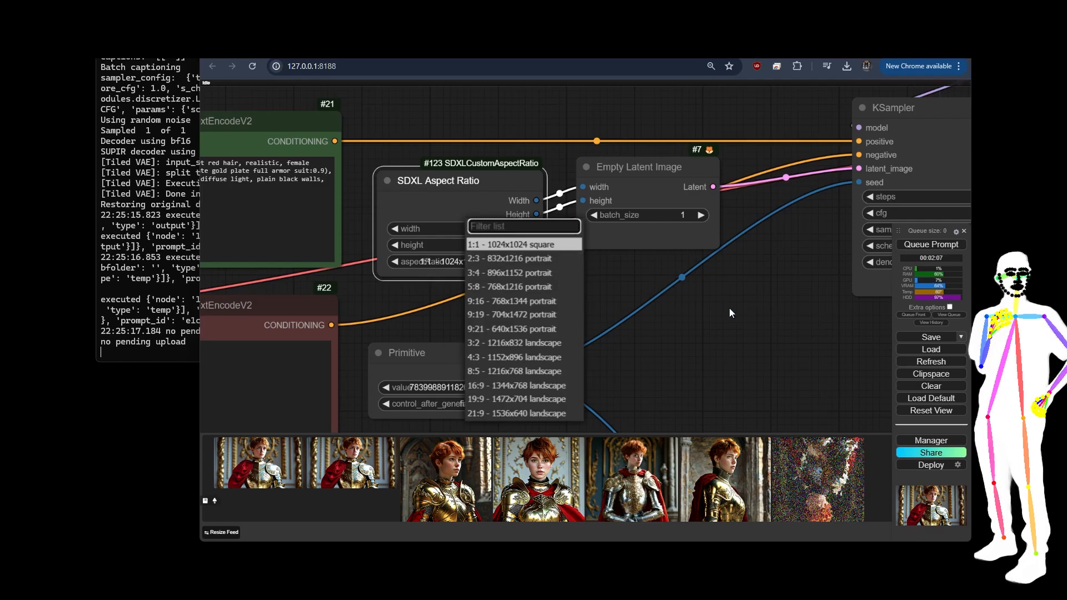
Add an Aspect Size node beside Empty Latent Image and connect its Width and Height outputs to the width and height inputs
{"action": "double_click", "coordinate": [639, 307]}
{"action": "type", "text": "aspect"}
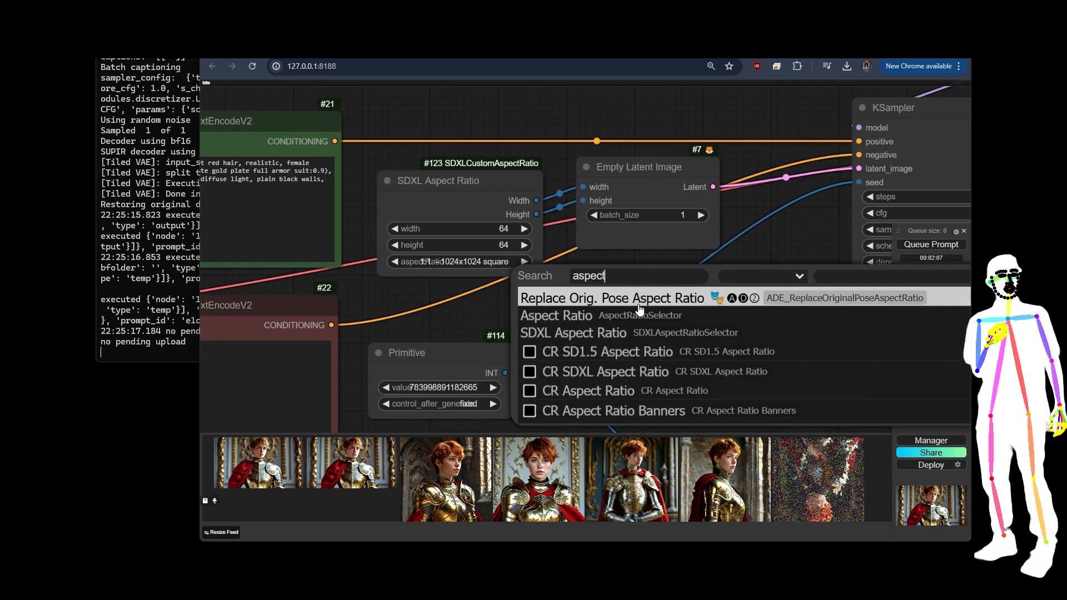
{"action": "scroll", "coordinate": [614, 322], "scroll_direction": "down", "scroll_amount": 5}
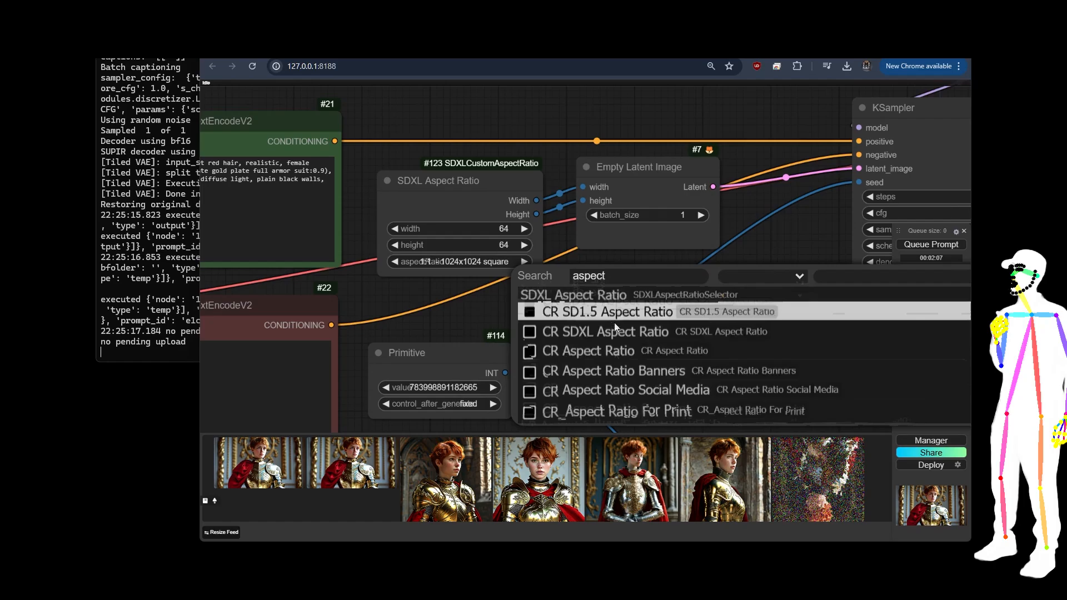
{"action": "left_click", "coordinate": [588, 379]}
{"action": "left_click_drag", "start_coordinate": [713, 299], "coordinate": [408, 309]}
{"action": "left_click_drag", "start_coordinate": [542, 324], "coordinate": [583, 187]}
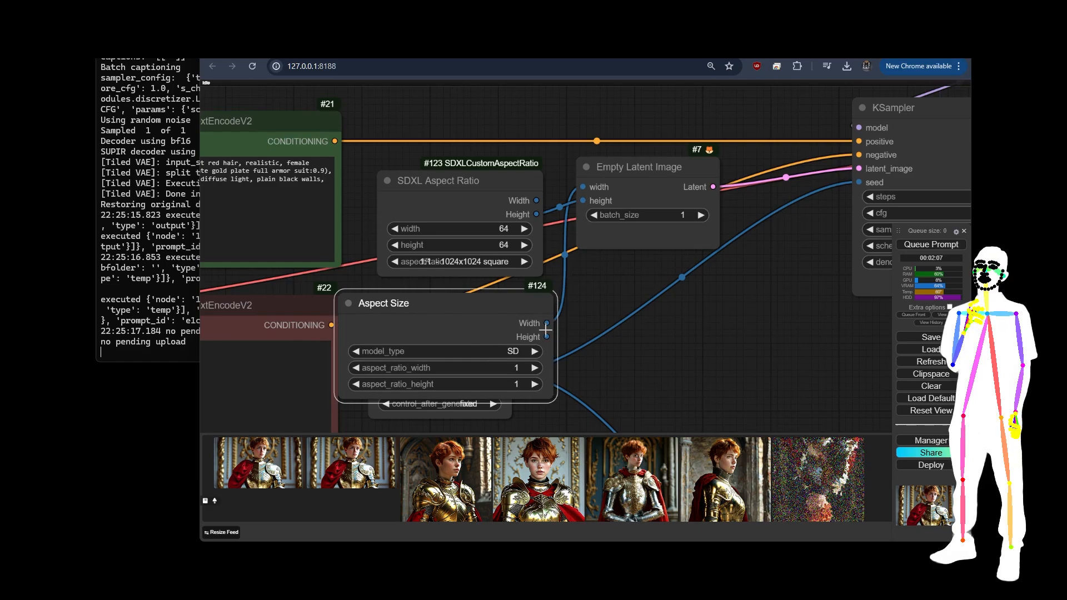
{"action": "left_click_drag", "start_coordinate": [546, 336], "coordinate": [583, 201]}
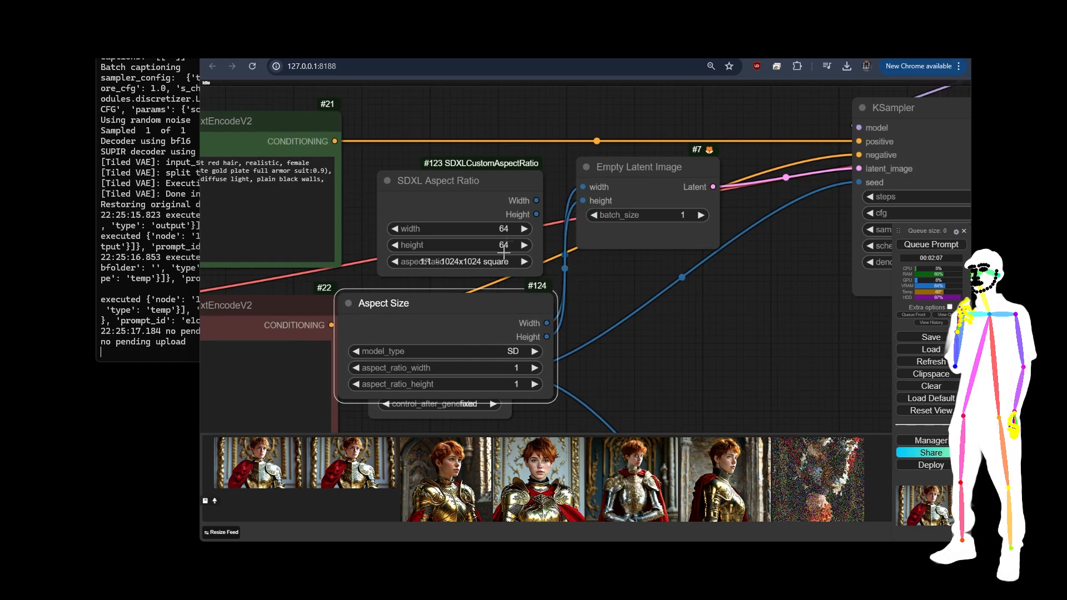
{"action": "left_click_drag", "start_coordinate": [479, 221], "coordinate": [712, 344]}
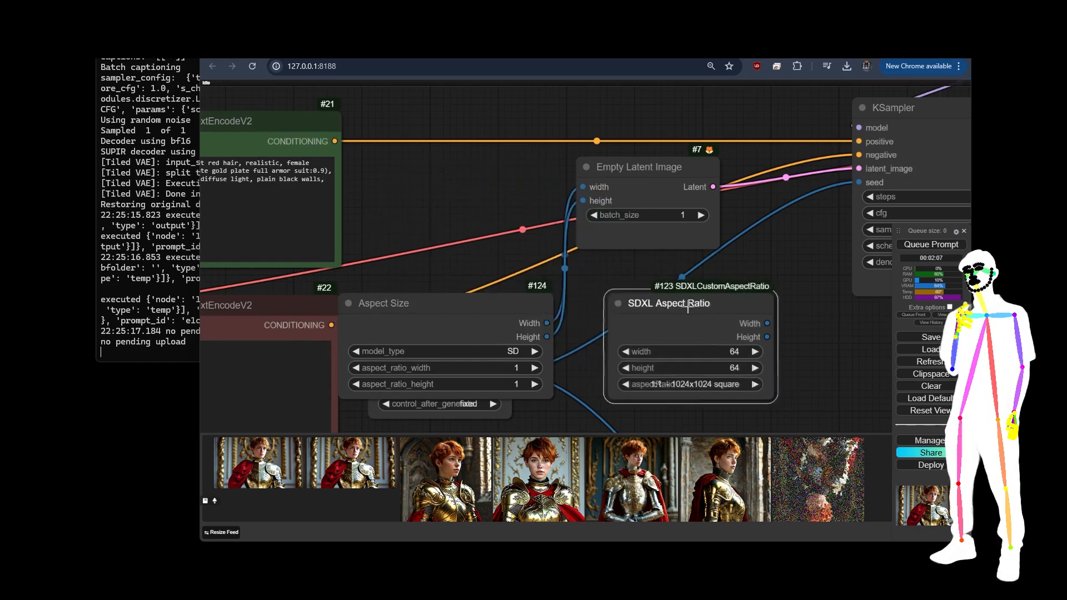
{"action": "left_click_drag", "start_coordinate": [432, 319], "coordinate": [440, 183]}
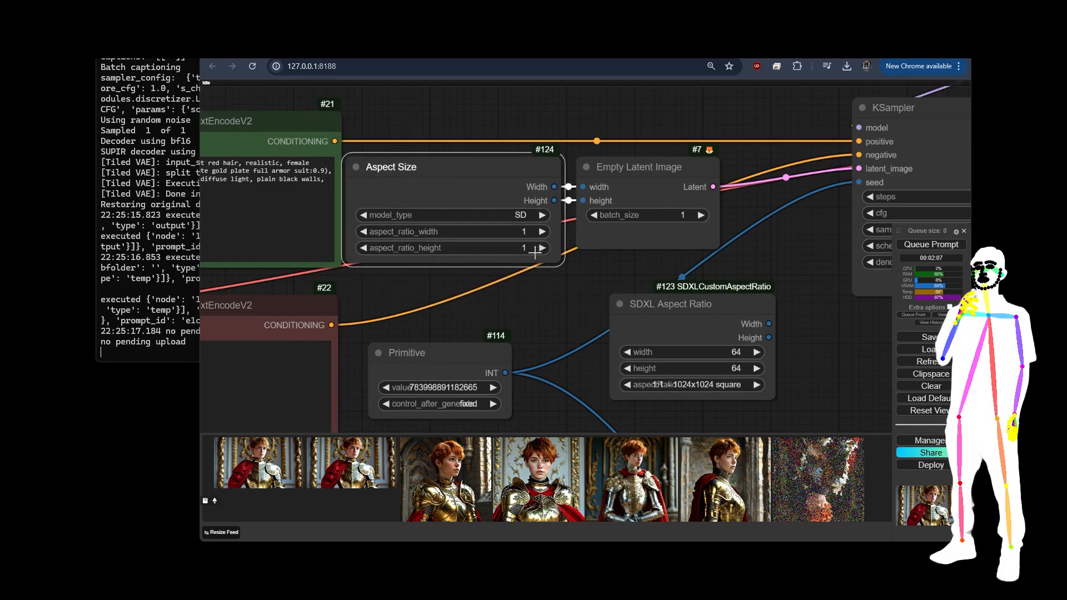
Set Aspect Size to model type SDXL with a 3:4 width-to-height ratio, and delete the unused SDXL Aspect Ratio node
{"action": "left_click", "coordinate": [504, 209]}
{"action": "left_click", "coordinate": [503, 222]}
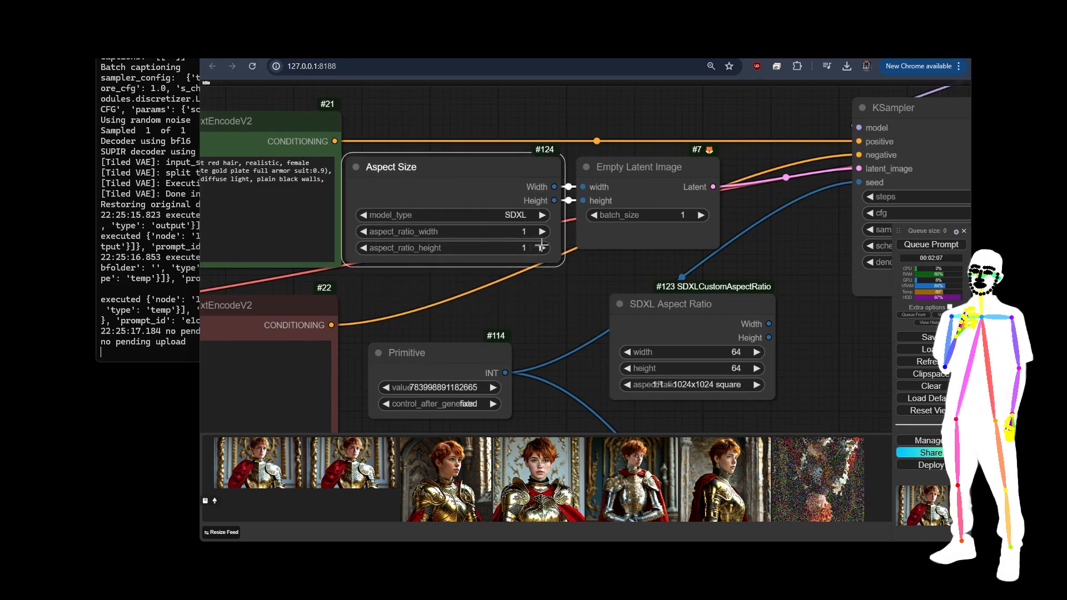
{"action": "left_click", "coordinate": [655, 314]}
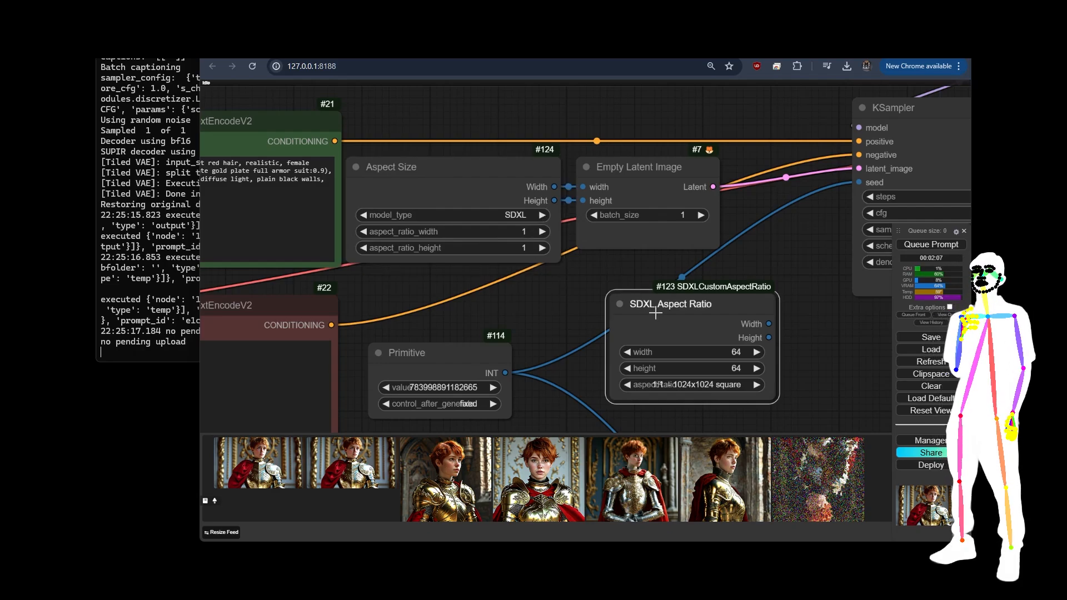
{"action": "key", "text": "Delete"}
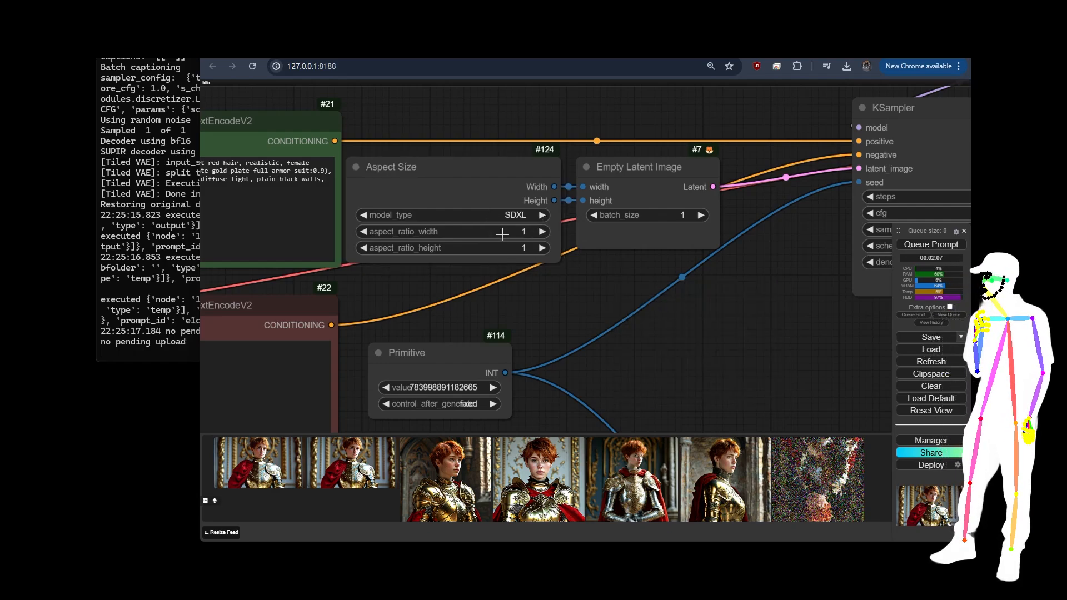
{"action": "left_click", "coordinate": [540, 231]}
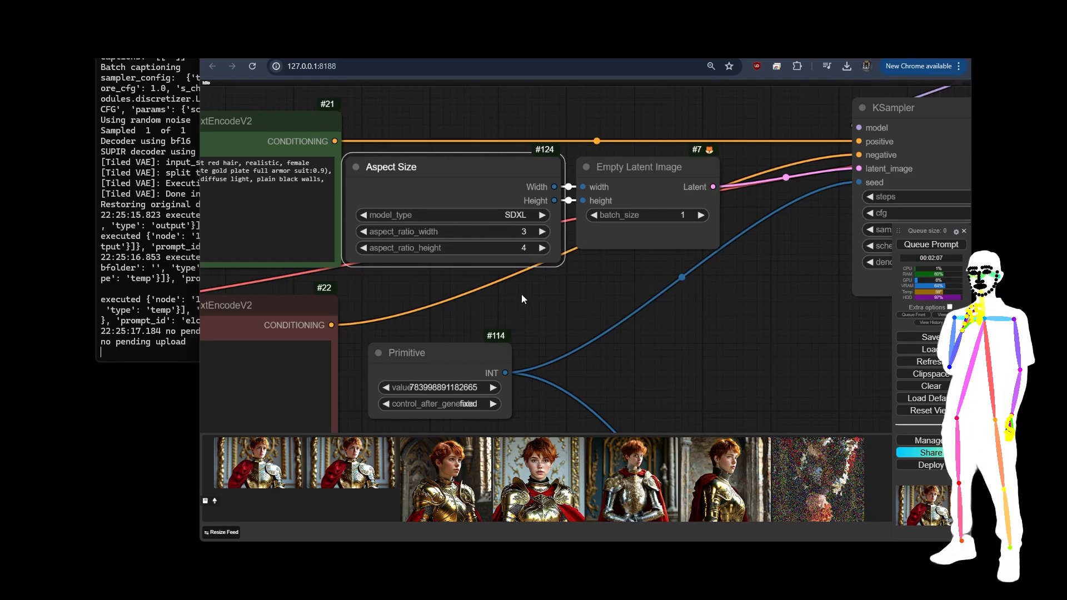
Queue the prompt with the new portrait size and examine the generated image in the Save Image node
{"action": "scroll", "coordinate": [521, 294], "scroll_direction": "down", "scroll_amount": 5}
{"action": "left_click_drag", "start_coordinate": [592, 306], "coordinate": [463, 290]}
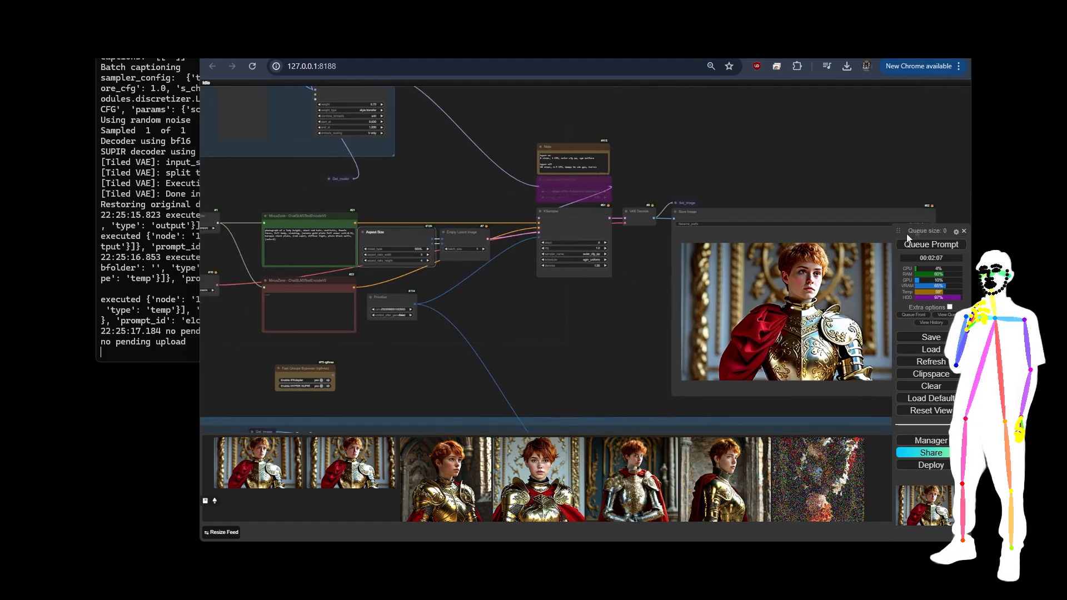
{"action": "left_click", "coordinate": [908, 243]}
{"action": "left_click_drag", "start_coordinate": [521, 329], "coordinate": [389, 298]}
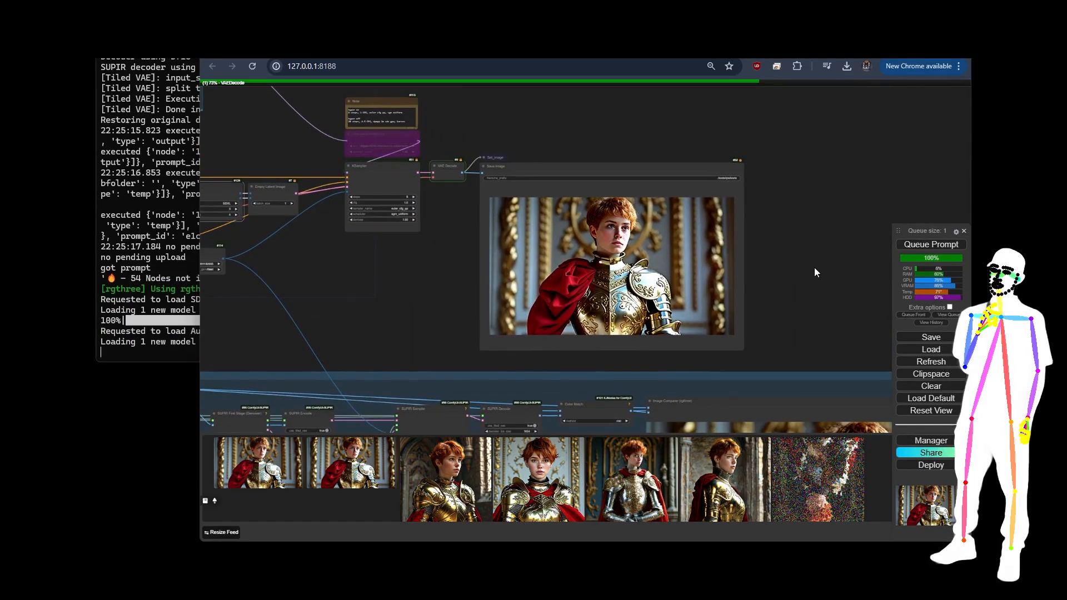
{"action": "scroll", "coordinate": [596, 285], "scroll_direction": "up", "scroll_amount": 6}
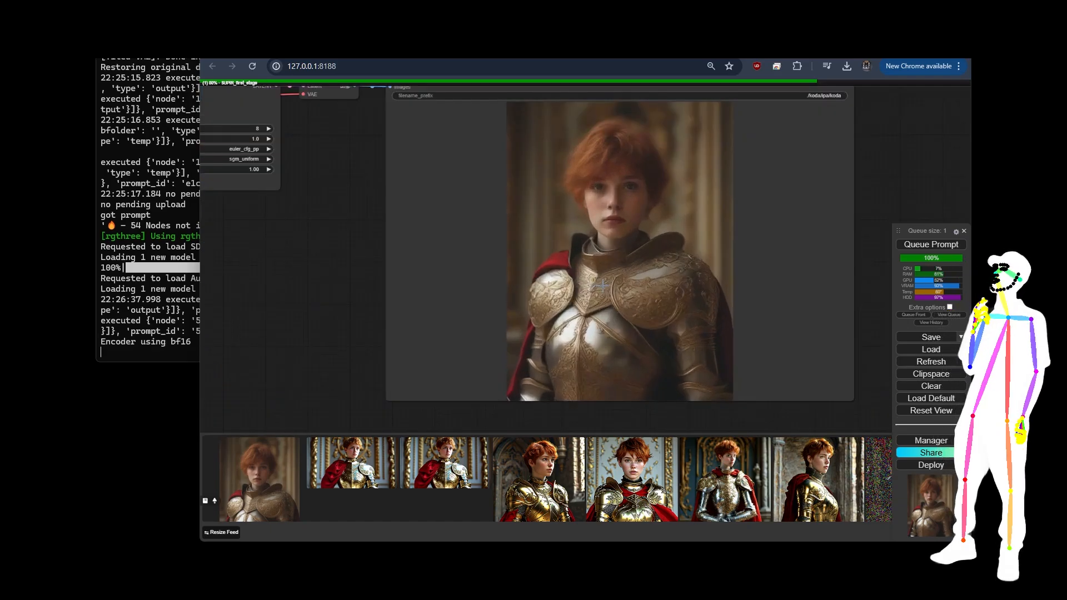
Set the KSampler to 20 steps, cfg 4.5, sampler dpmpp_2m_sde_gpu and scheduler karras
{"action": "left_click_drag", "start_coordinate": [342, 266], "coordinate": [528, 332]}
{"action": "left_click_drag", "start_coordinate": [534, 259], "coordinate": [591, 293]}
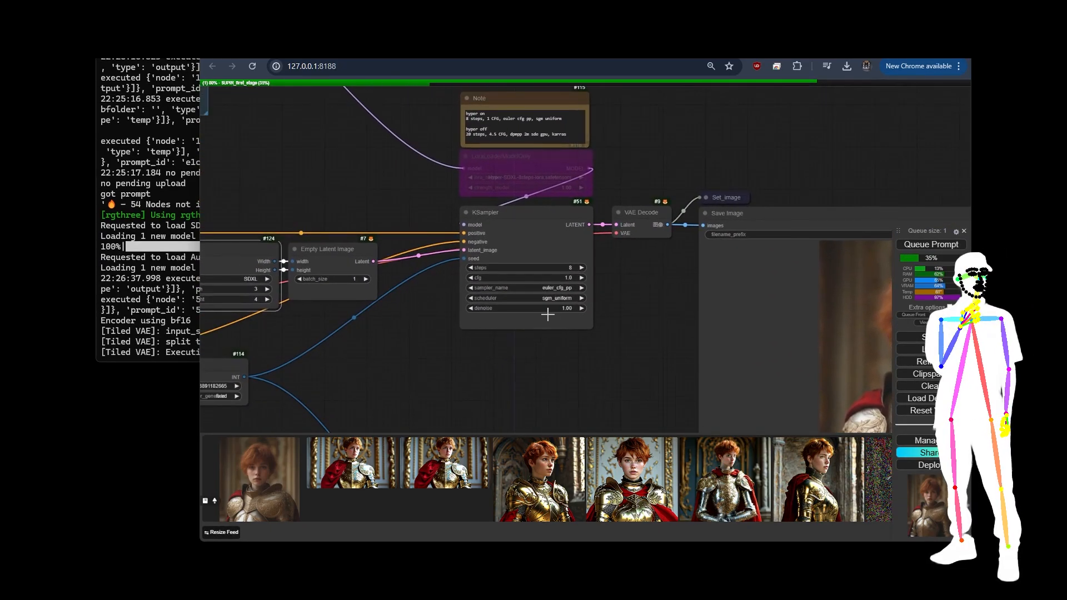
{"action": "left_click", "coordinate": [561, 268]}
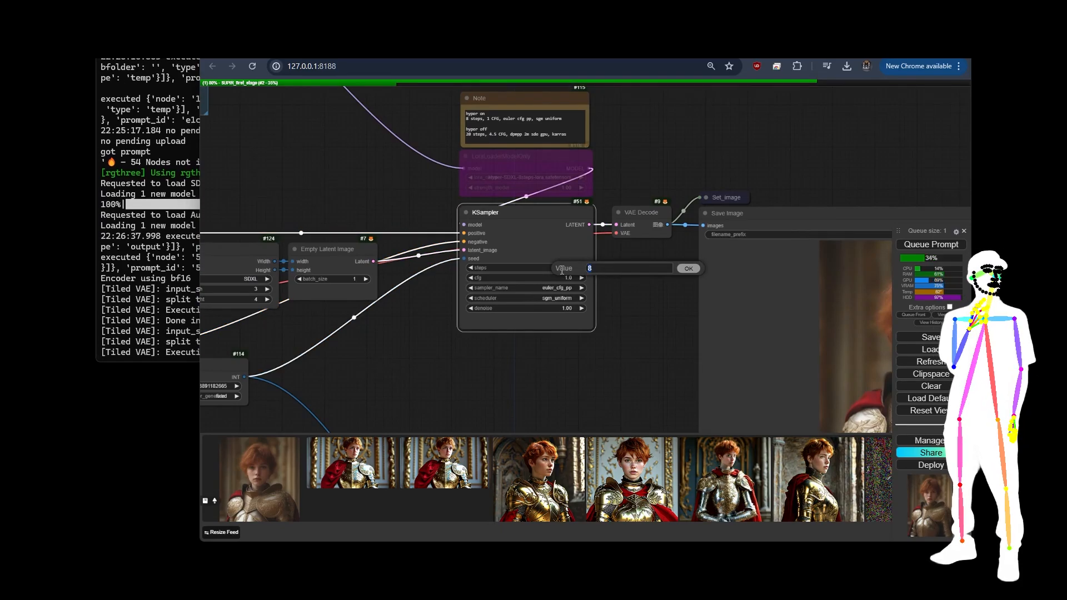
{"action": "type", "text": "20"}
{"action": "key", "text": "Return"}
{"action": "left_click", "coordinate": [561, 279]}
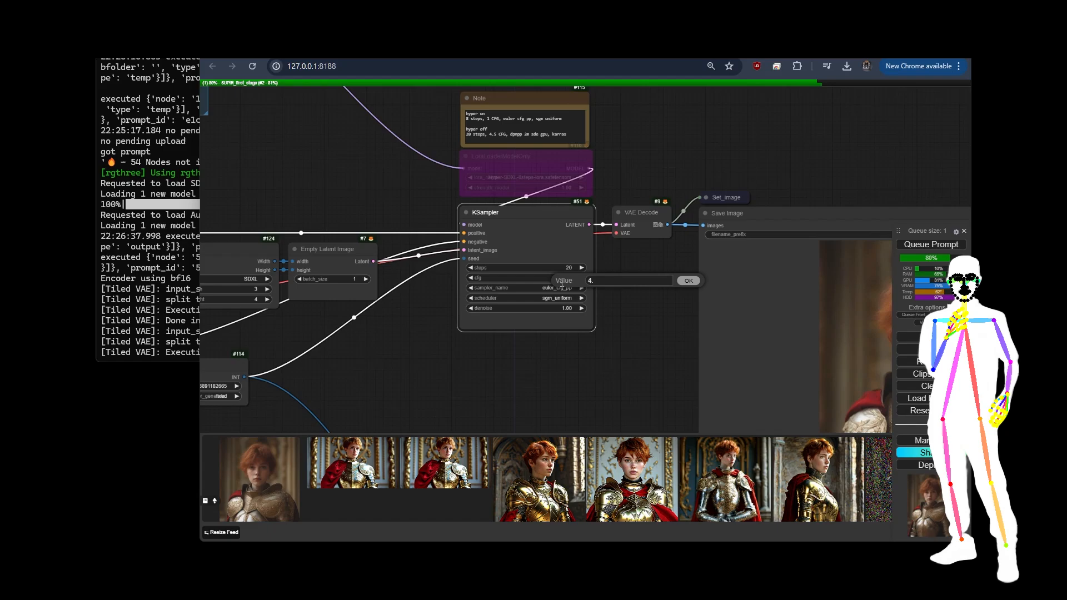
{"action": "key", "text": "Return"}
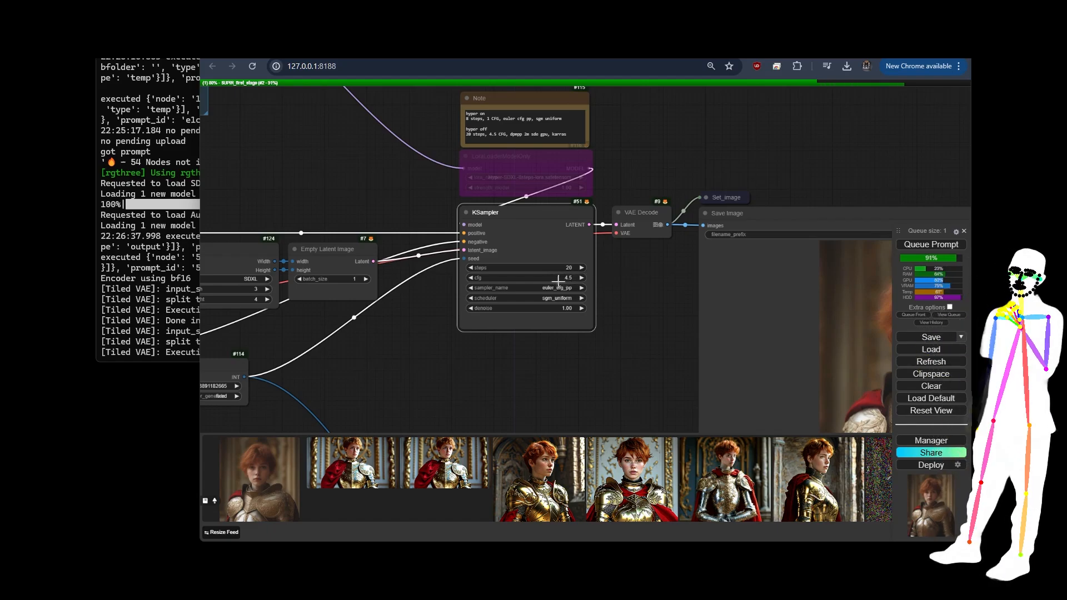
{"action": "left_click", "coordinate": [555, 288]}
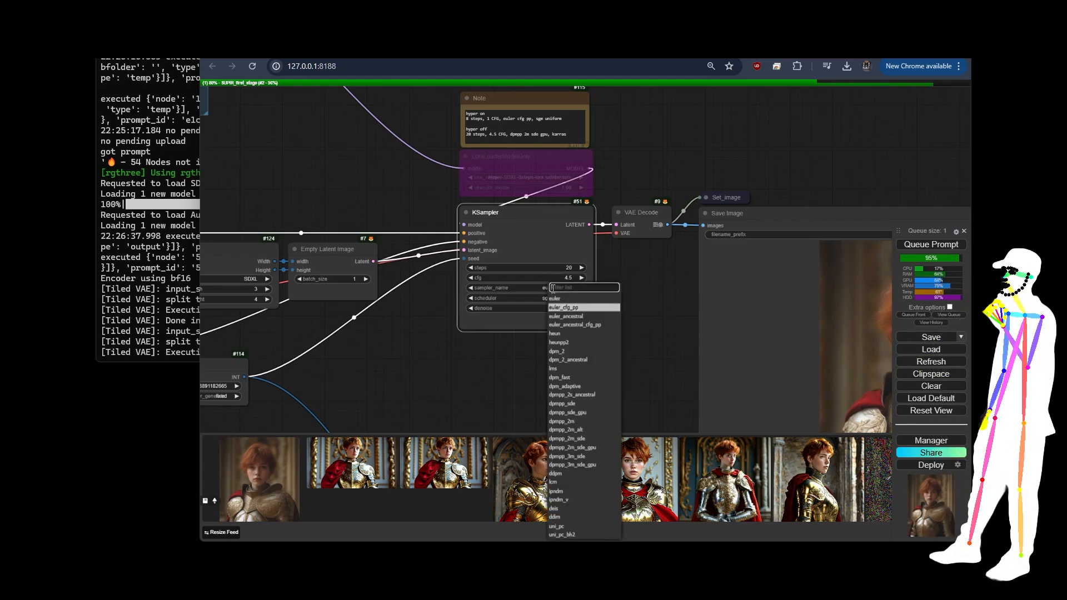
{"action": "left_click", "coordinate": [582, 449]}
{"action": "left_click", "coordinate": [557, 298]}
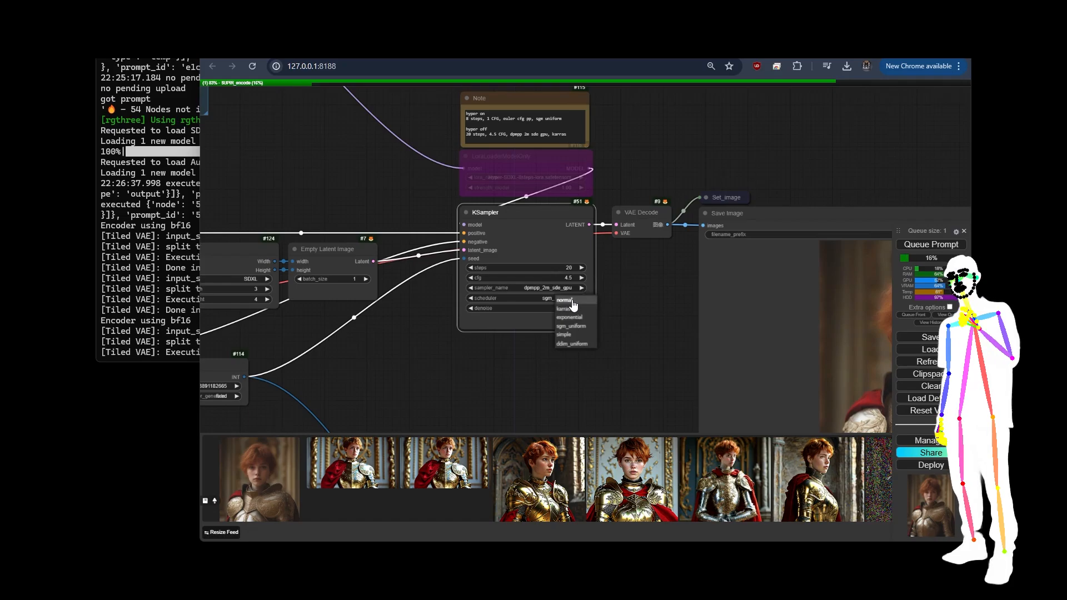
{"action": "left_click", "coordinate": [564, 308]}
Open the queue list to view the running and pending prompts
{"action": "scroll", "coordinate": [395, 190], "scroll_direction": "down", "scroll_amount": 1}
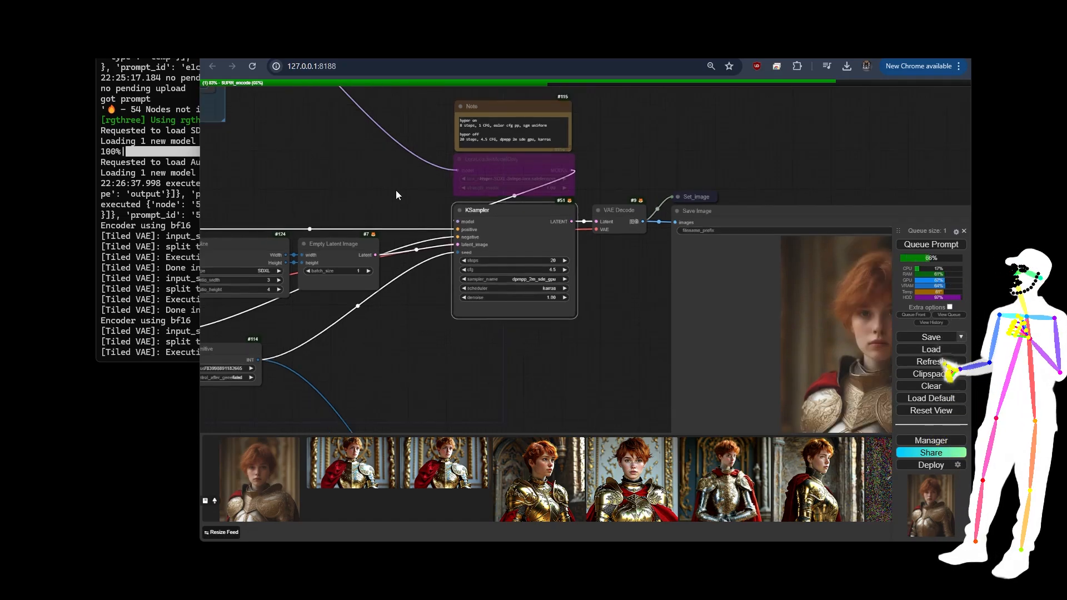
{"action": "scroll", "coordinate": [395, 190], "scroll_direction": "down", "scroll_amount": 4}
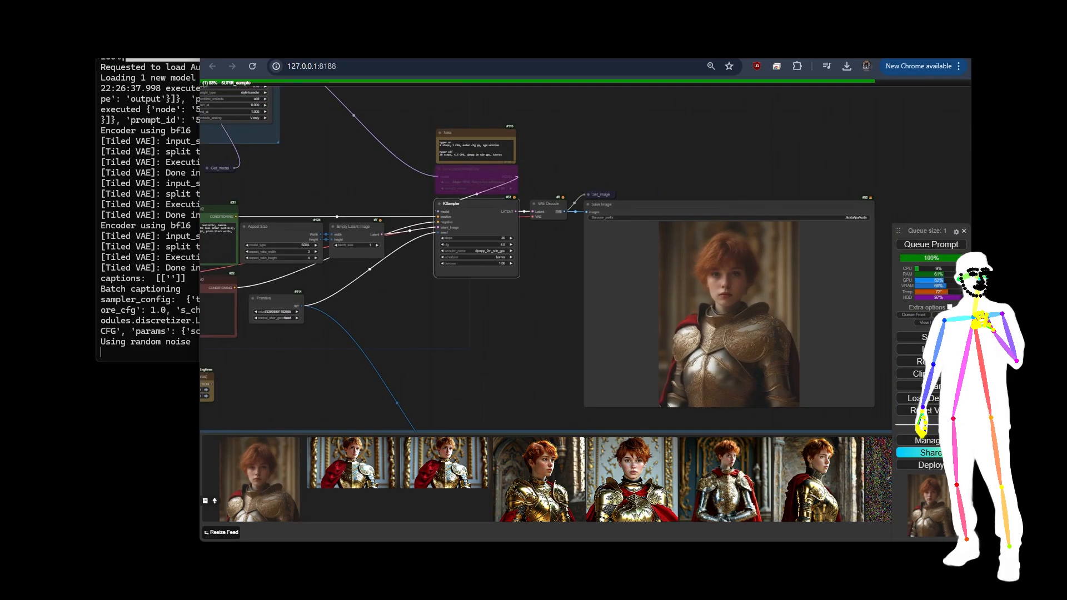
{"action": "key", "text": "h"}
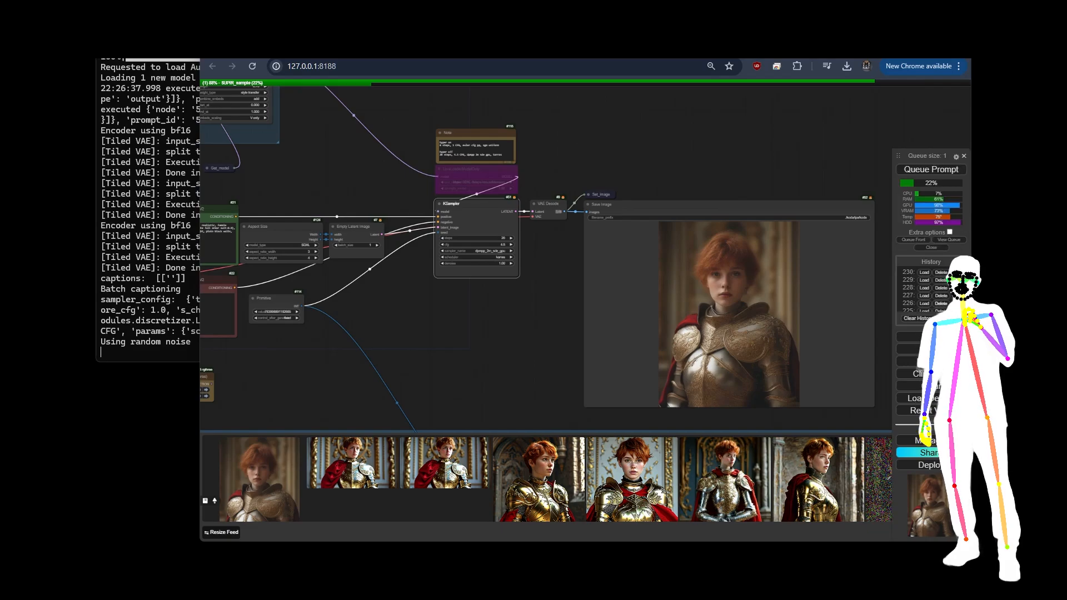
{"action": "left_click", "coordinate": [947, 249]}
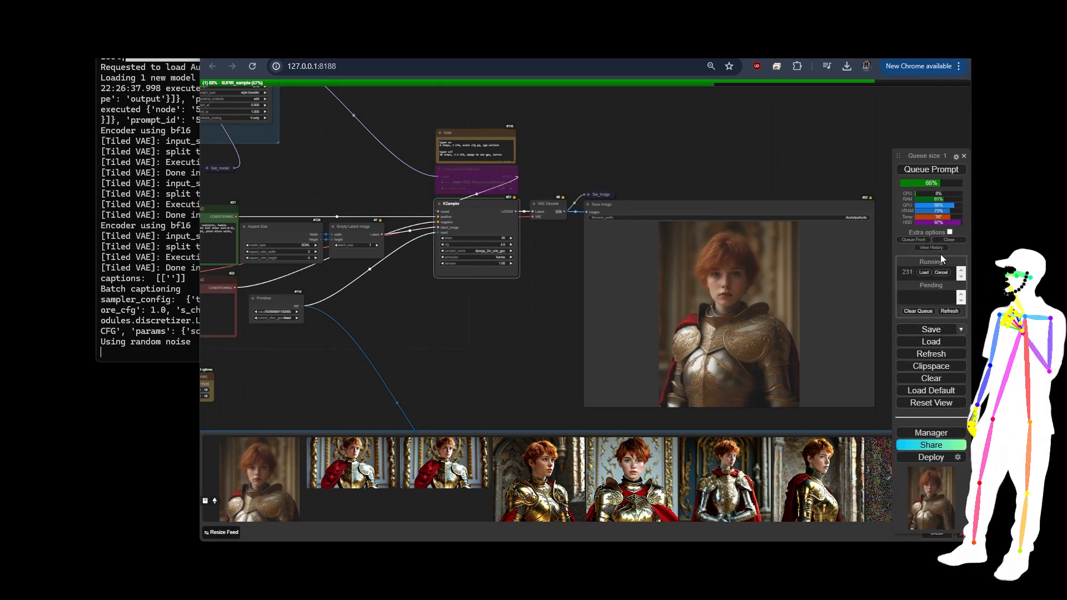
Cancel the running prompt and disable the HYPER SUPIR group in the Fast Groups Bypasser node
{"action": "left_click", "coordinate": [941, 273]}
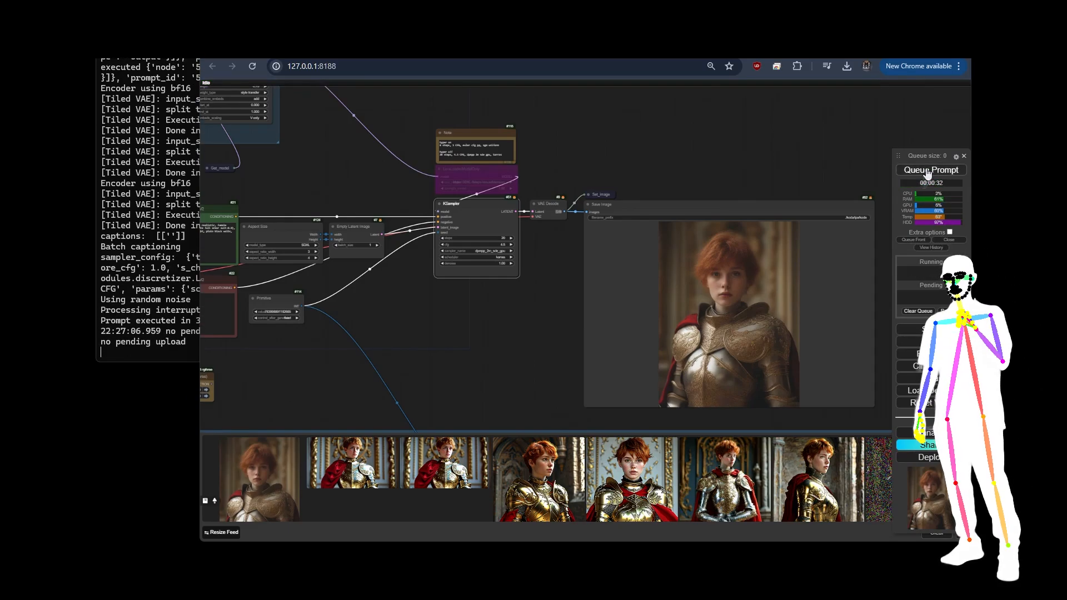
{"action": "left_click_drag", "start_coordinate": [343, 367], "coordinate": [755, 278]}
{"action": "scroll", "coordinate": [681, 298], "scroll_direction": "up", "scroll_amount": 5}
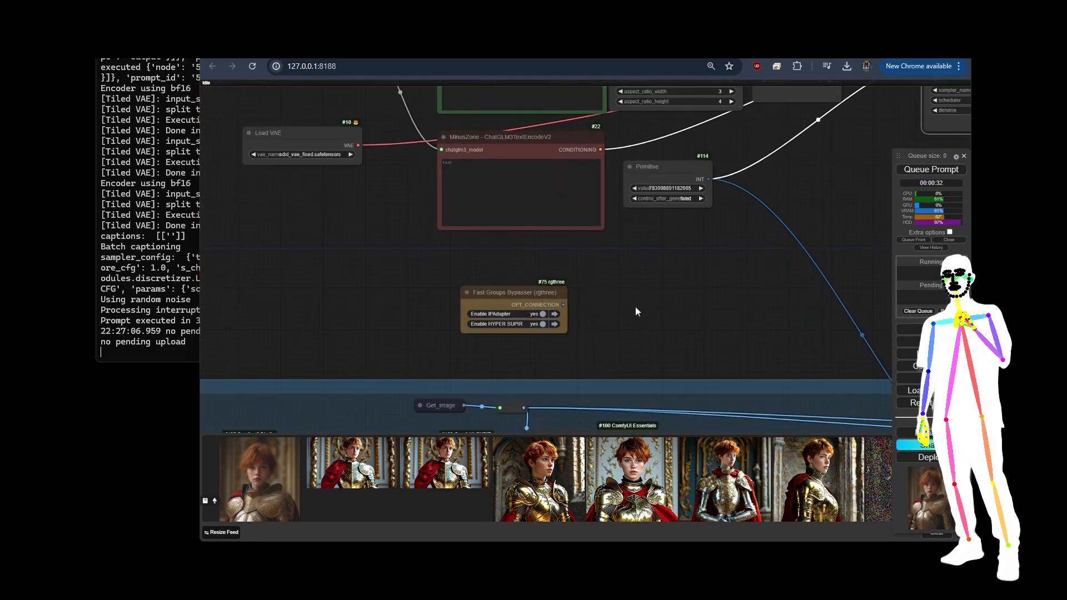
{"action": "scroll", "coordinate": [640, 299], "scroll_direction": "down", "scroll_amount": 10}
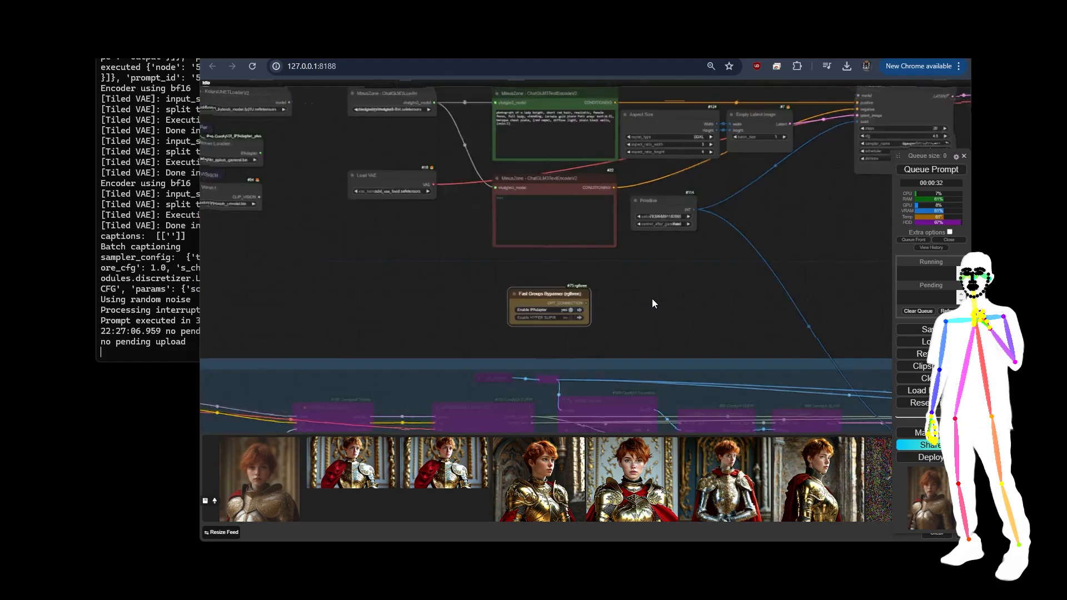
{"action": "left_click_drag", "start_coordinate": [595, 243], "coordinate": [674, 341]}
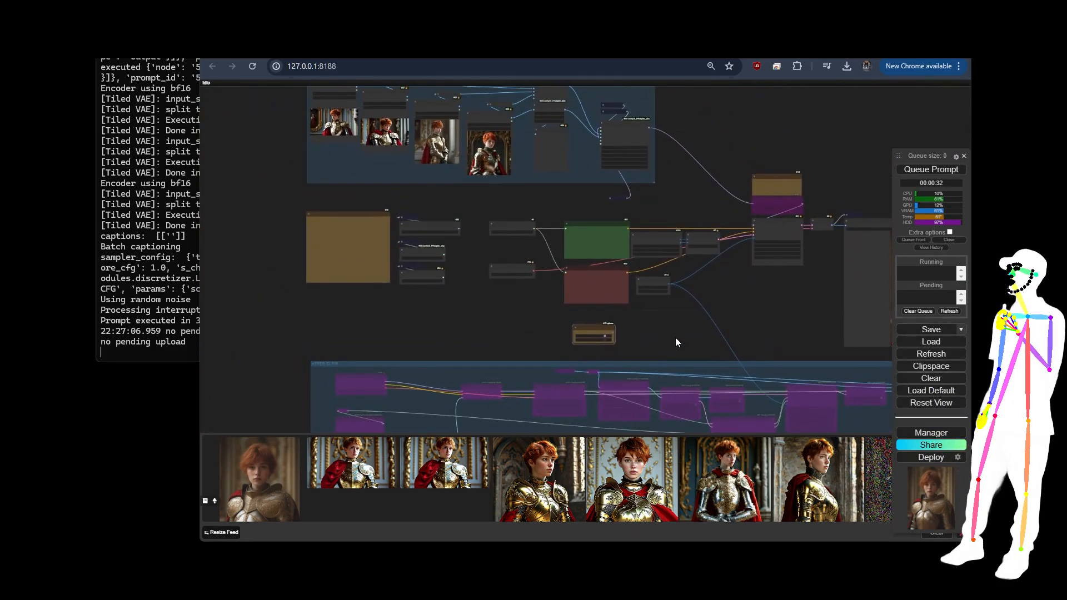
Bypass the IPAdapter group and enable it again in the Fast Groups Bypasser node
{"action": "left_click", "coordinate": [603, 336]}
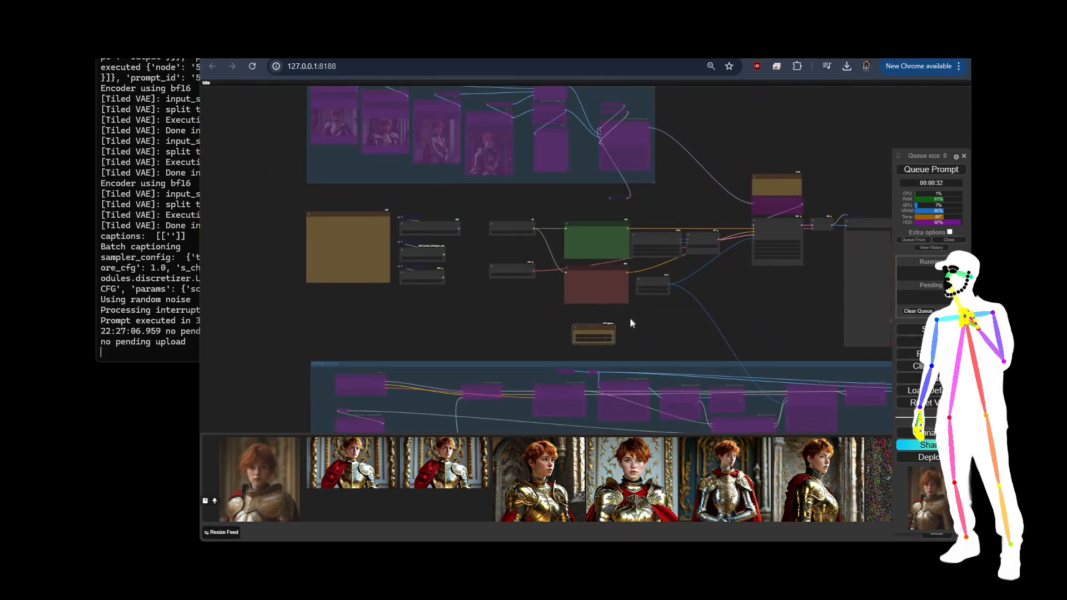
{"action": "left_click_drag", "start_coordinate": [743, 310], "coordinate": [697, 345]}
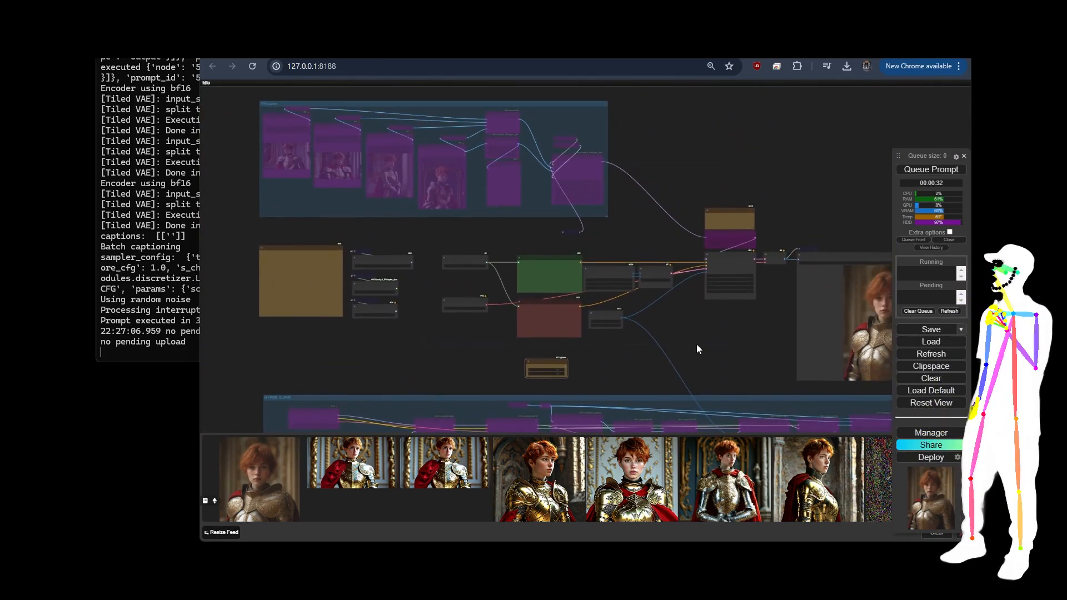
{"action": "left_click", "coordinate": [557, 371]}
Queue the prompt with the IPAdapter group active and the upscaling group bypassed, and examine the generated portrait in the Save Image node
{"action": "left_click_drag", "start_coordinate": [704, 361], "coordinate": [619, 336]}
{"action": "key", "text": "ctrl+Return"}
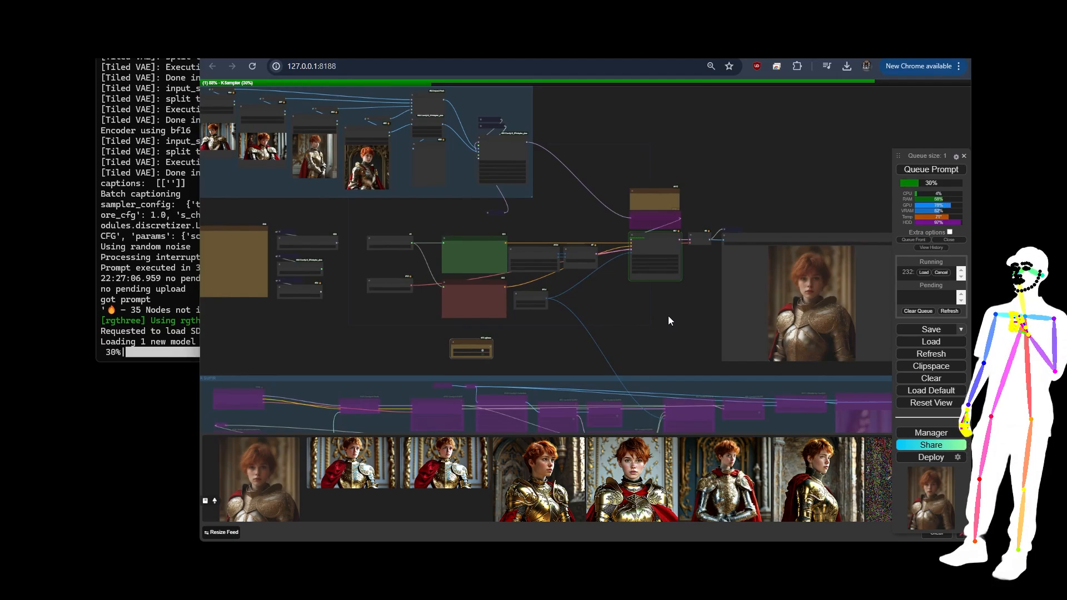
{"action": "left_click_drag", "start_coordinate": [667, 336], "coordinate": [591, 344]}
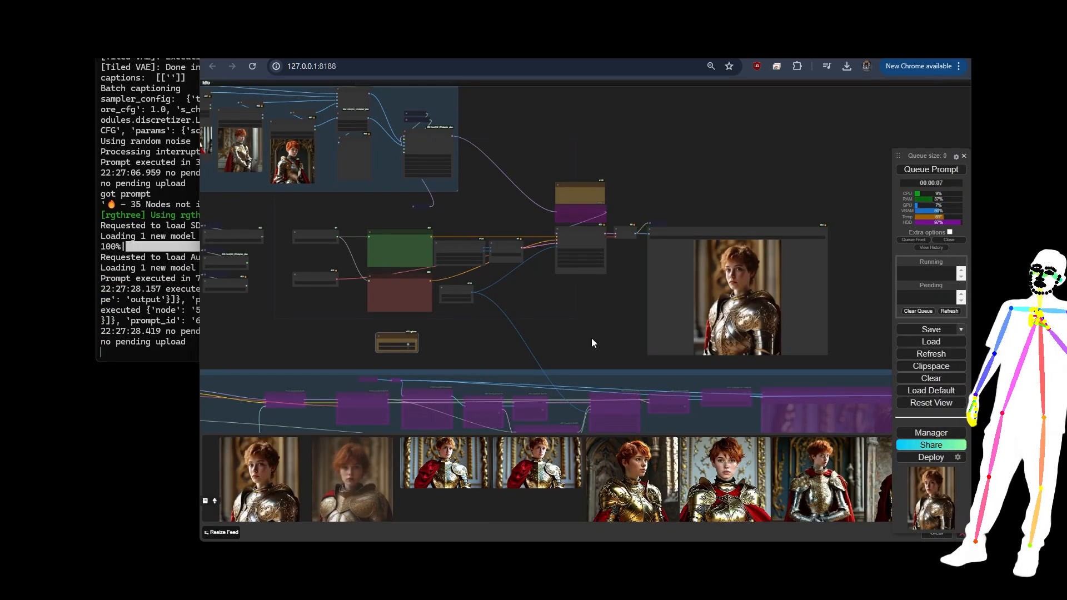
{"action": "scroll", "coordinate": [790, 297], "scroll_direction": "up", "scroll_amount": 5}
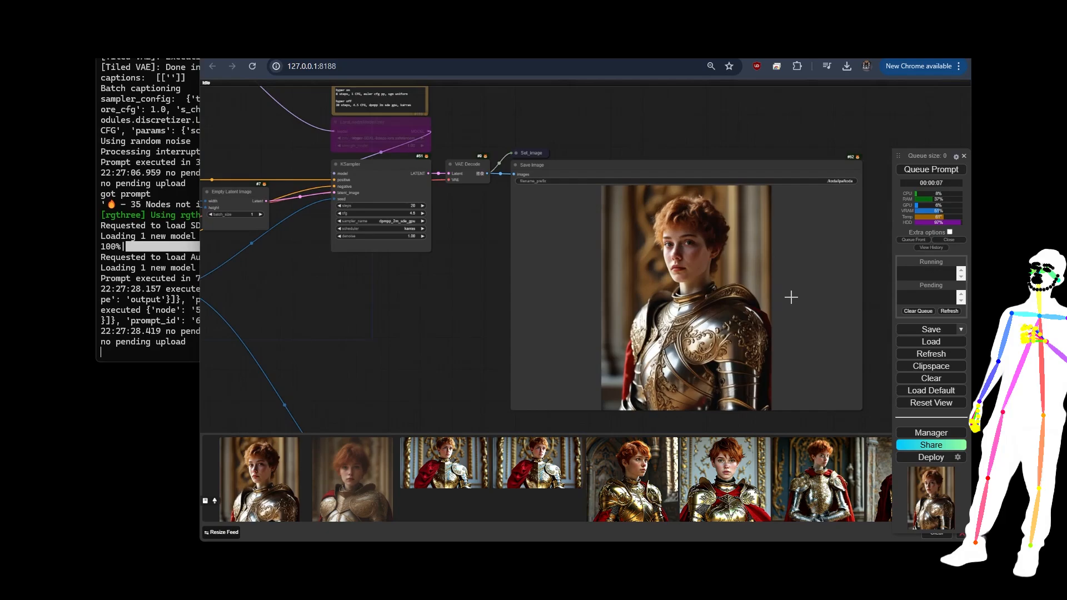
{"action": "scroll", "coordinate": [790, 297], "scroll_direction": "up", "scroll_amount": 3}
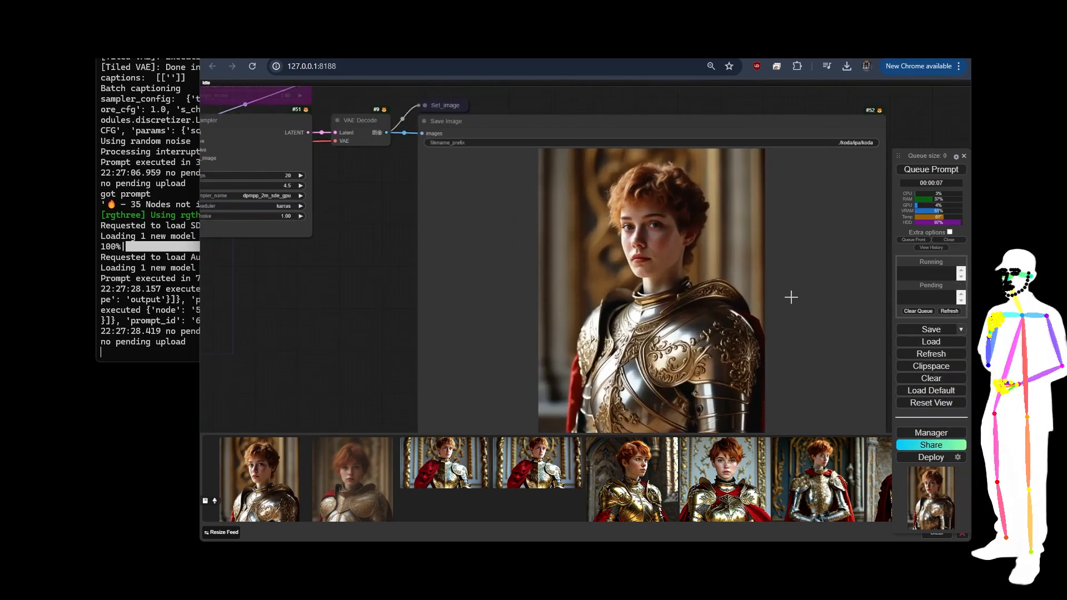
{"action": "scroll", "coordinate": [791, 297], "scroll_direction": "down", "scroll_amount": 3}
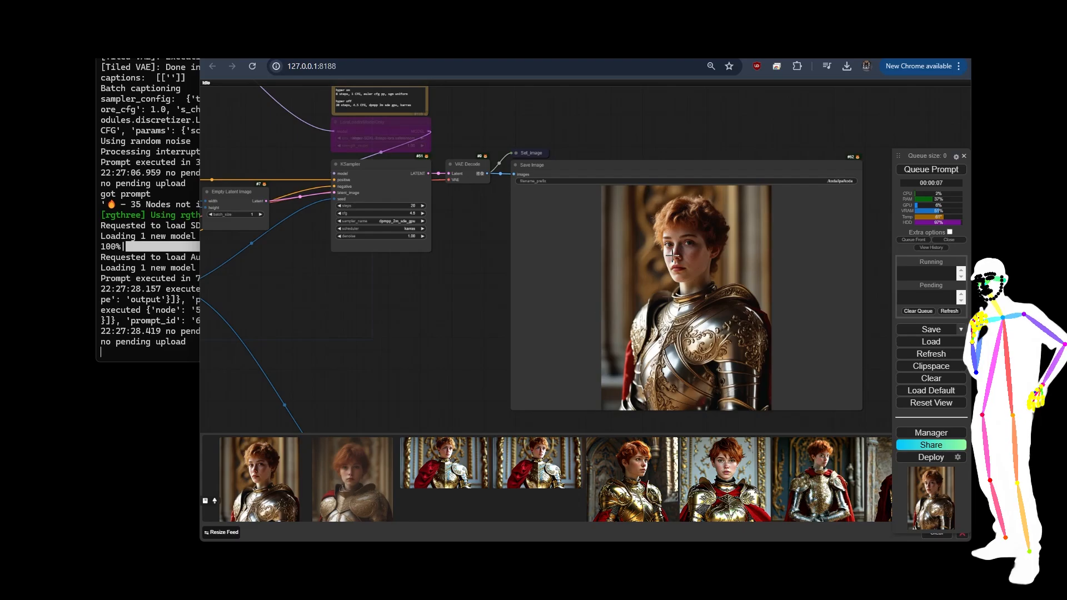
Enable the HYPER SUPIR group again in the Fast Groups Bypasser node
{"action": "left_click_drag", "start_coordinate": [375, 310], "coordinate": [565, 421]}
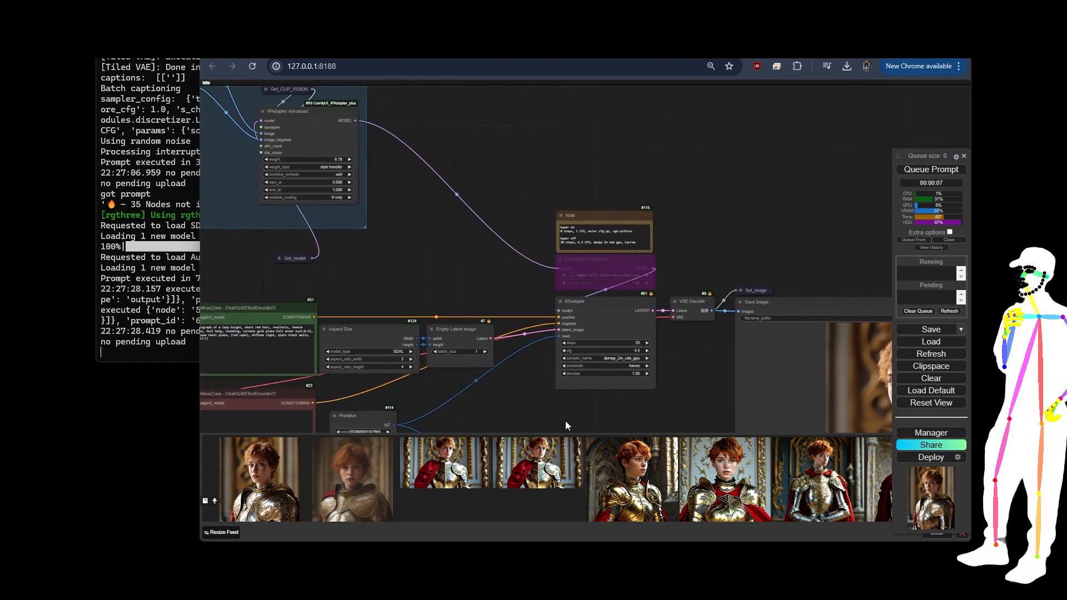
{"action": "scroll", "coordinate": [630, 405], "scroll_direction": "down", "scroll_amount": 5}
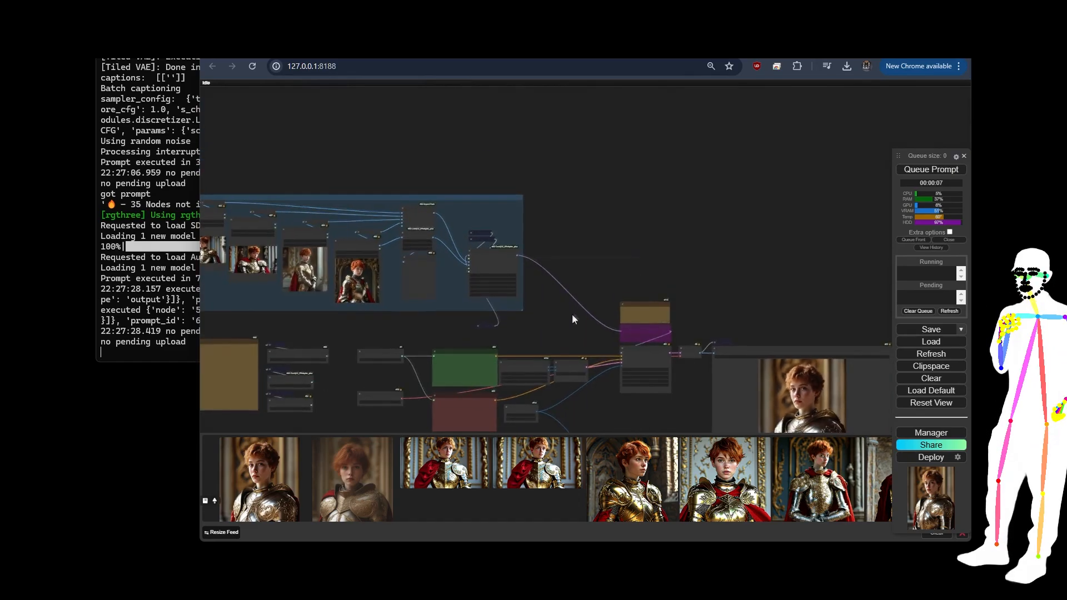
{"action": "left_click_drag", "start_coordinate": [574, 319], "coordinate": [589, 168]}
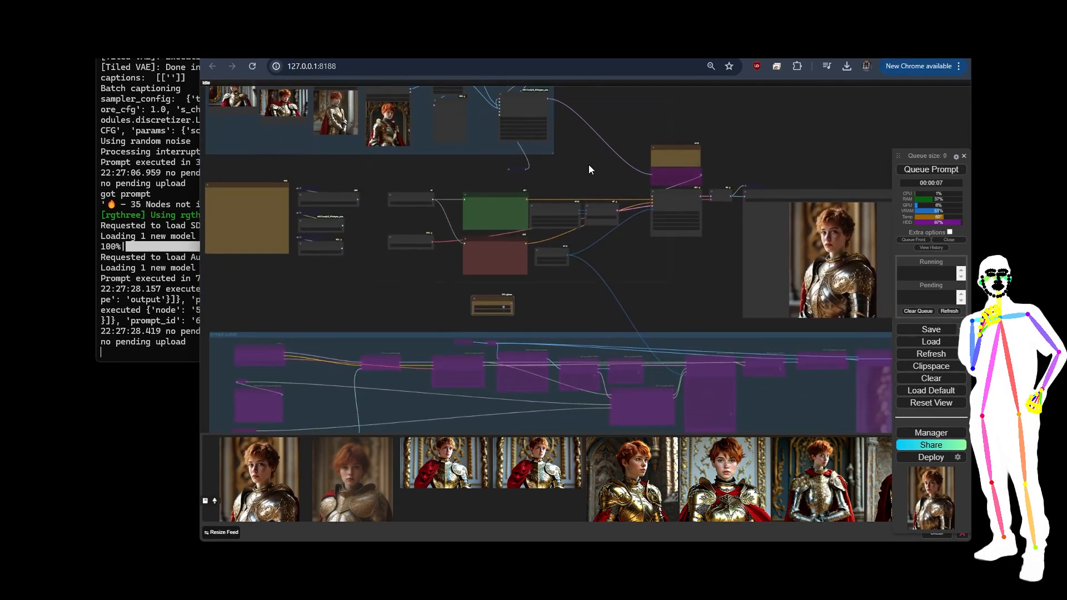
{"action": "scroll", "coordinate": [499, 325], "scroll_direction": "up", "scroll_amount": 4}
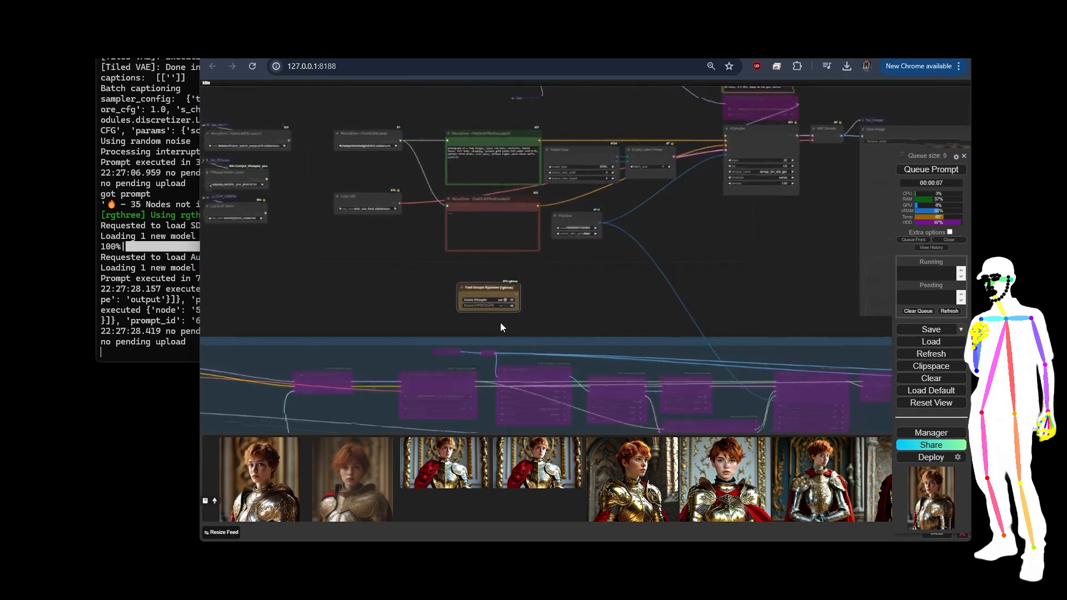
{"action": "scroll", "coordinate": [371, 275], "scroll_direction": "down", "scroll_amount": 5}
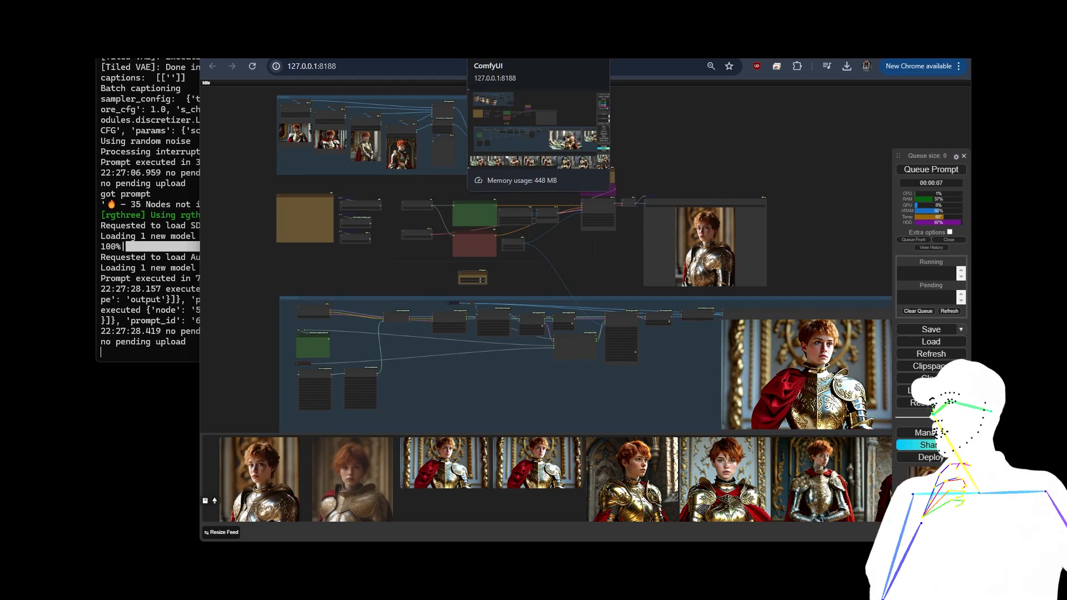
Switch to the other ComfyUI tab with the frog knight workflow and examine its prompt, Aspect Size, seed and KSampler settings
{"action": "left_click", "coordinate": [500, 51]}
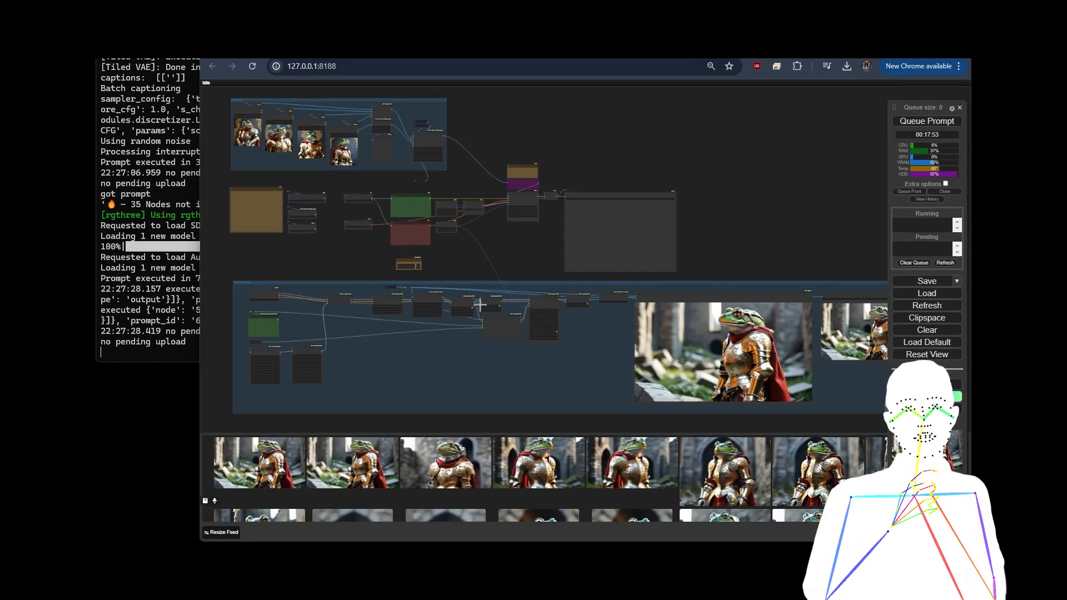
{"action": "scroll", "coordinate": [756, 229], "scroll_direction": "down", "scroll_amount": 2}
{"action": "left_click_drag", "start_coordinate": [779, 216], "coordinate": [730, 225]}
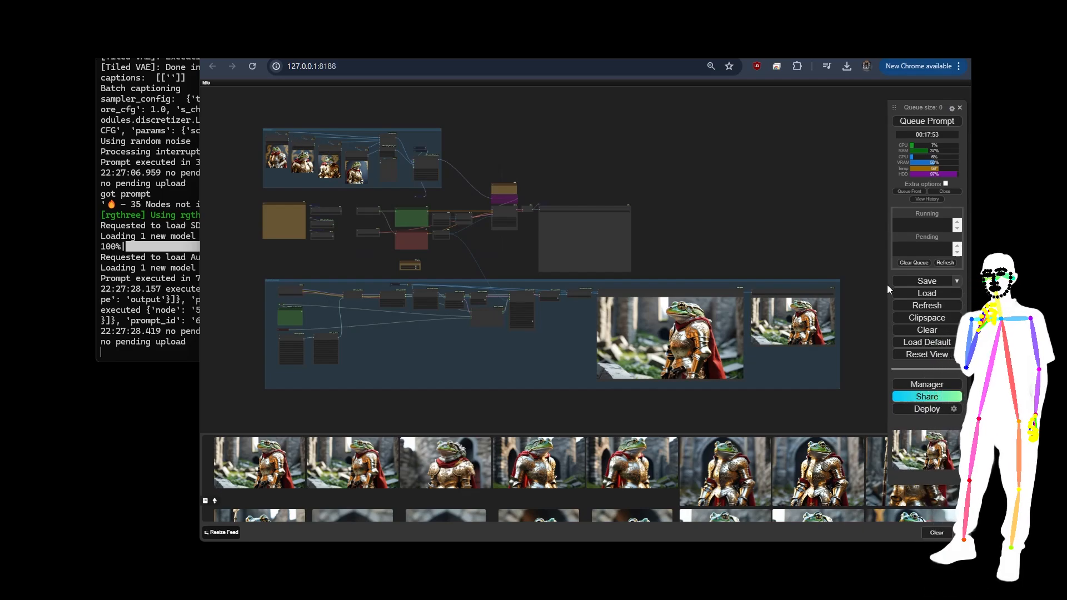
{"action": "scroll", "coordinate": [351, 217], "scroll_direction": "up", "scroll_amount": 8}
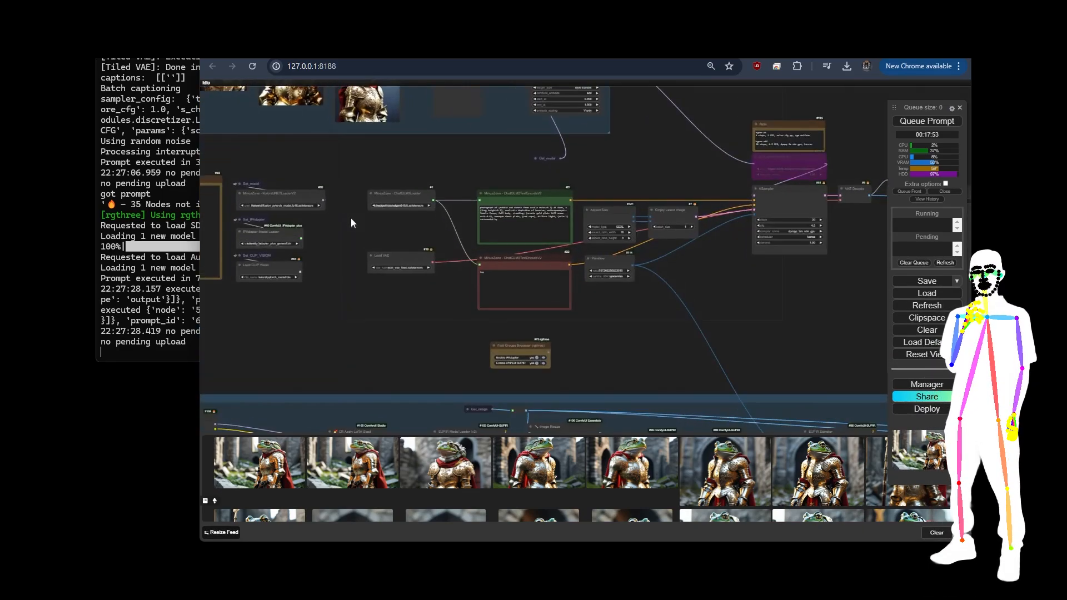
{"action": "scroll", "coordinate": [414, 236], "scroll_direction": "up", "scroll_amount": 3}
{"action": "left_click_drag", "start_coordinate": [399, 231], "coordinate": [364, 232]}
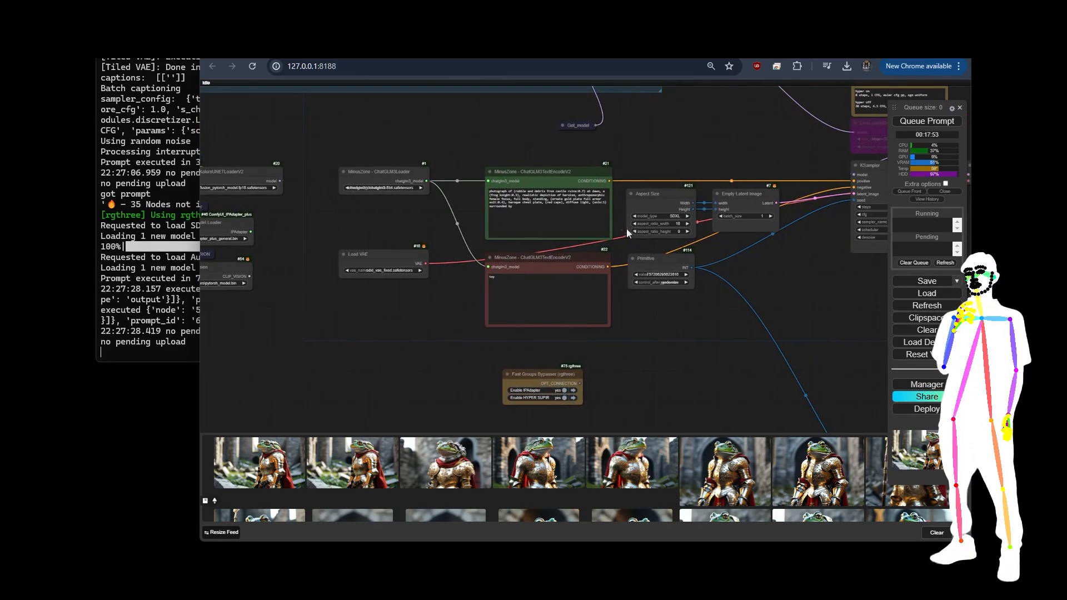
{"action": "scroll", "coordinate": [716, 318], "scroll_direction": "up", "scroll_amount": 5}
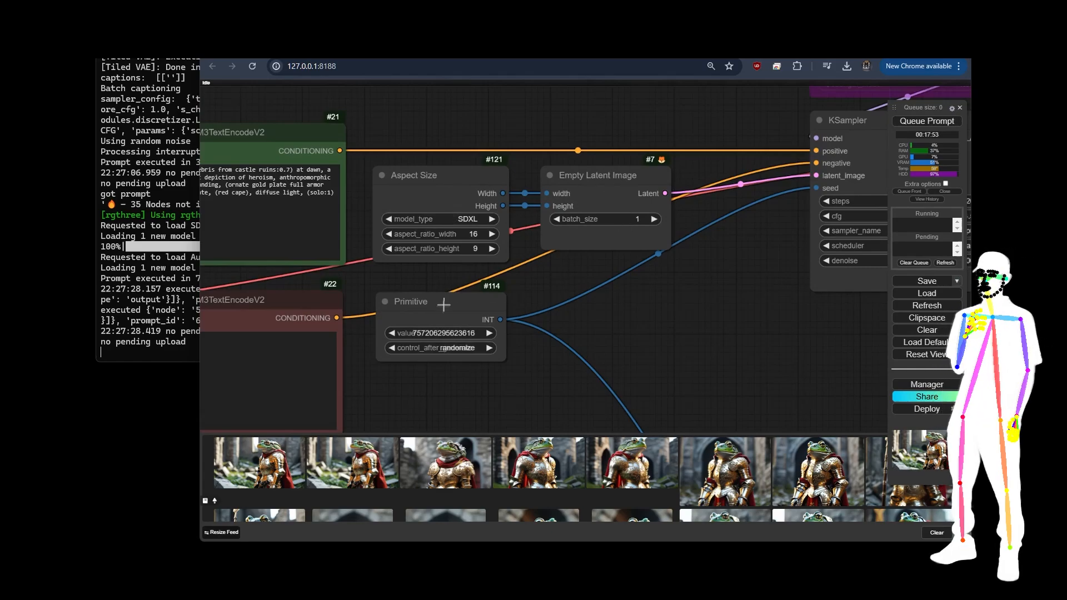
{"action": "left_click_drag", "start_coordinate": [673, 298], "coordinate": [401, 378]}
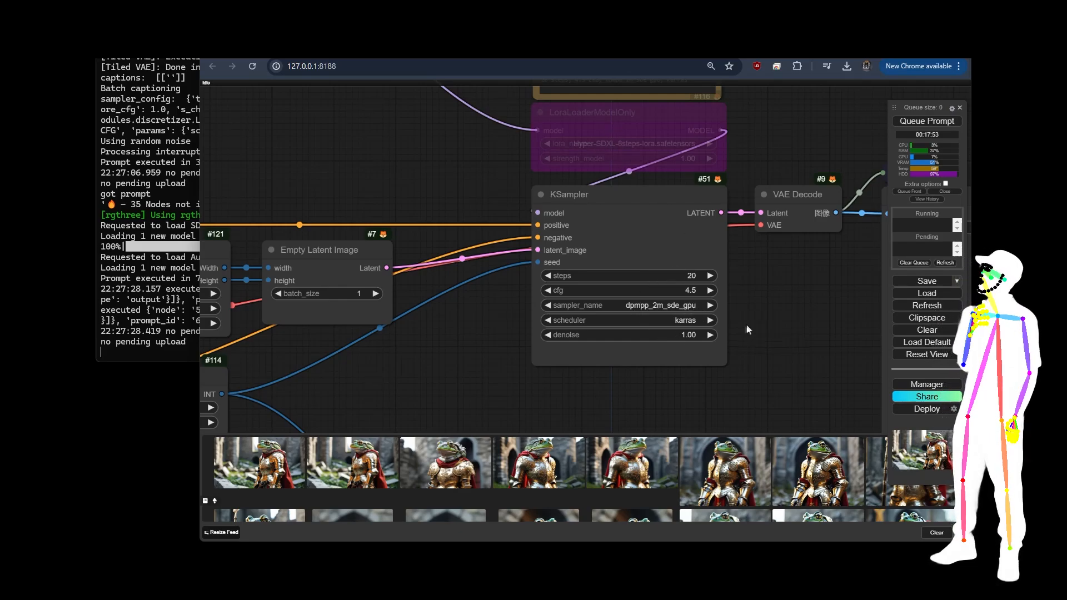
Examine the IPAdapter Noise and IPAdapter Advanced settings in the frog knight workflow
{"action": "scroll", "coordinate": [784, 286], "scroll_direction": "down", "scroll_amount": 4}
{"action": "left_click_drag", "start_coordinate": [564, 228], "coordinate": [940, 447]}
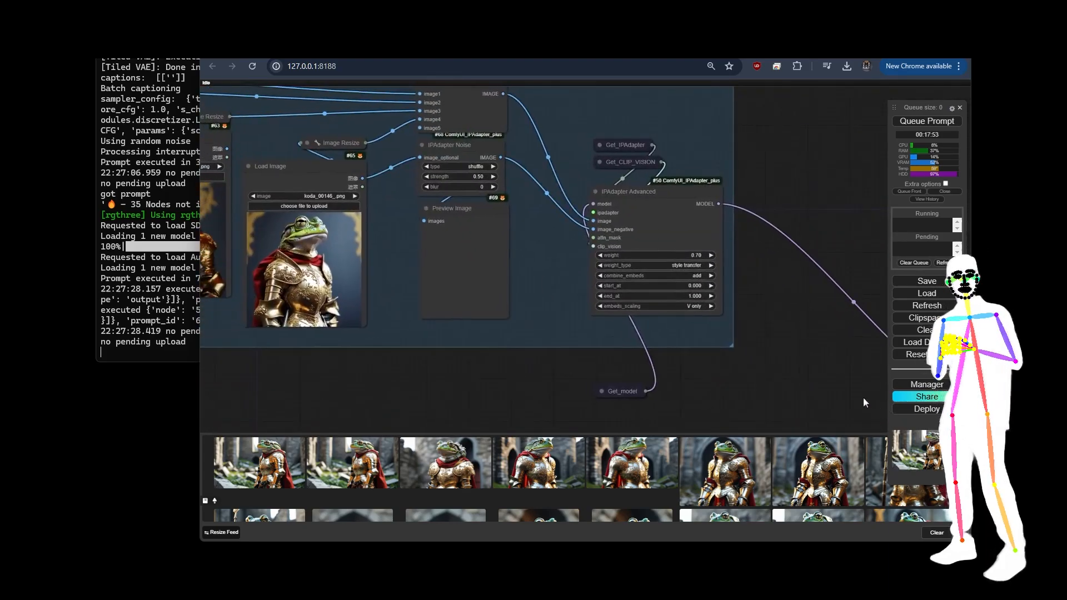
{"action": "scroll", "coordinate": [866, 397], "scroll_direction": "down", "scroll_amount": 1}
{"action": "scroll", "coordinate": [568, 245], "scroll_direction": "up", "scroll_amount": 3}
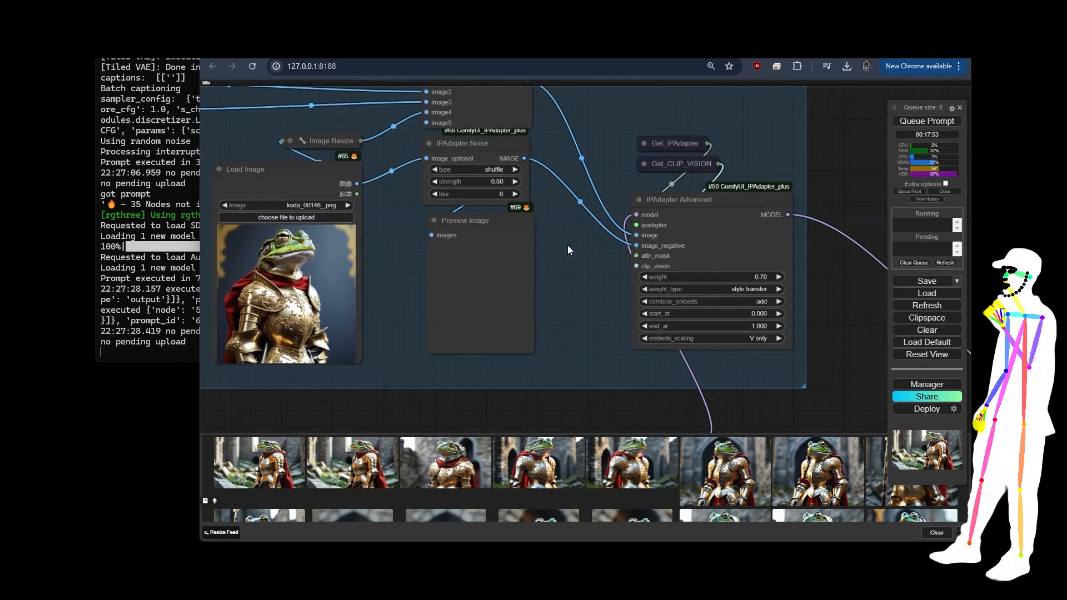
{"action": "left_click", "coordinate": [468, 147]}
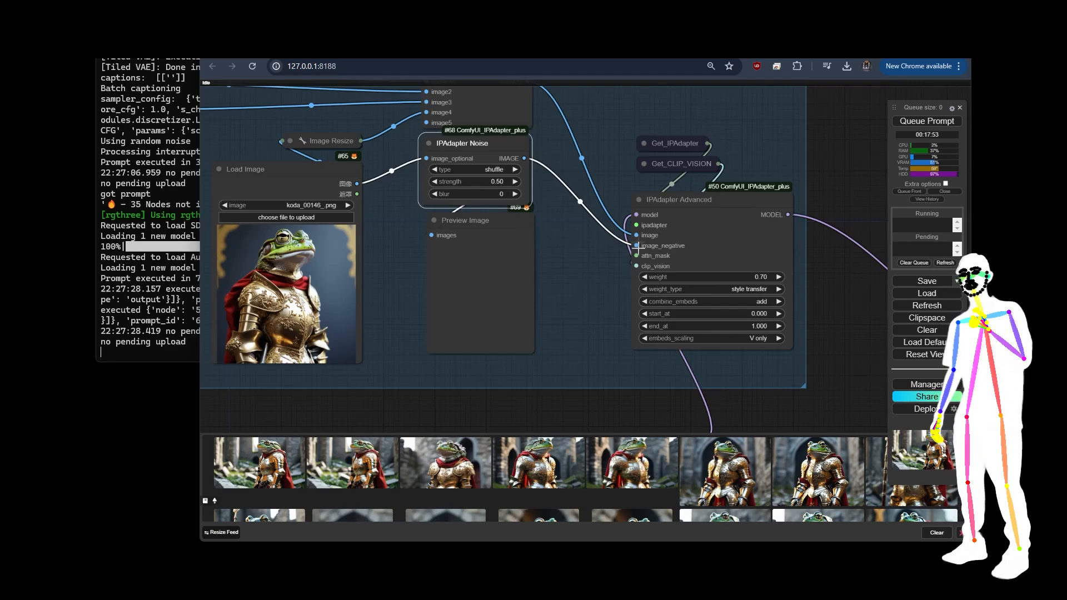
Expand the Image Resize node of the fourth reference image to check its settings, and collapse it again
{"action": "left_click_drag", "start_coordinate": [575, 244], "coordinate": [751, 347]}
{"action": "left_click", "coordinate": [651, 181]}
{"action": "left_click_drag", "start_coordinate": [553, 221], "coordinate": [687, 225]}
{"action": "left_click", "coordinate": [599, 247]}
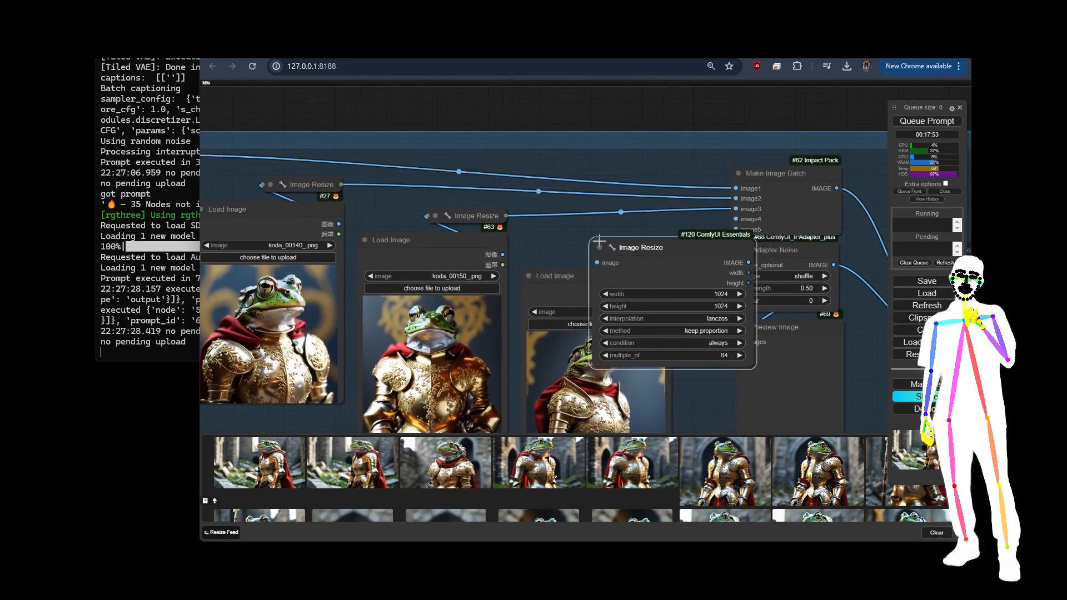
{"action": "left_click", "coordinate": [600, 247]}
{"action": "scroll", "coordinate": [684, 229], "scroll_direction": "down", "scroll_amount": 3}
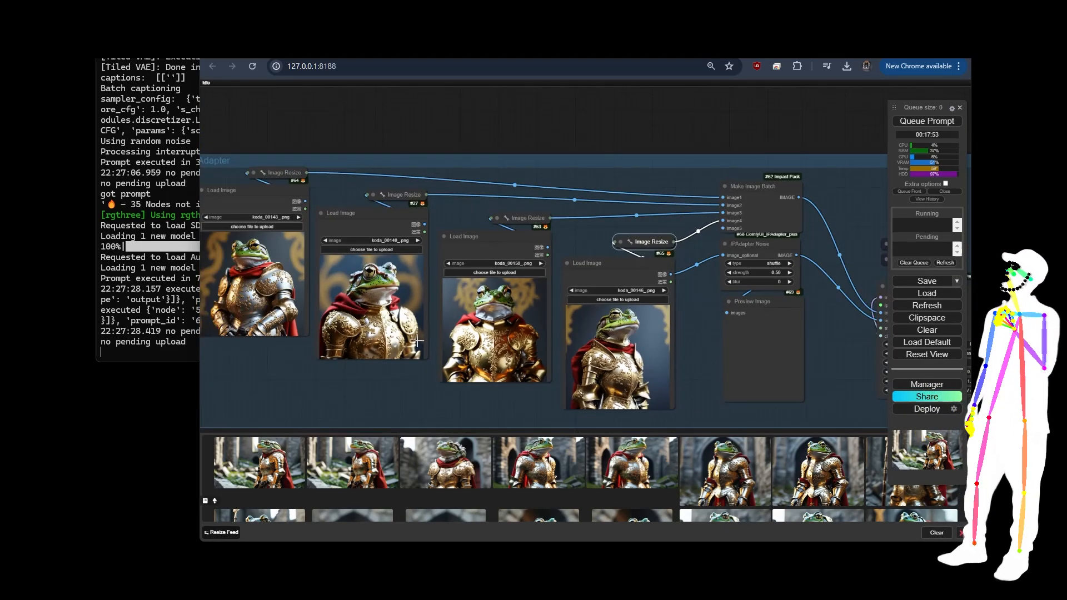
Examine the four frog knight reference images in the Load Image nodes up close, comparing their poses and armour
{"action": "left_click_drag", "start_coordinate": [394, 354], "coordinate": [438, 368]}
{"action": "scroll", "coordinate": [319, 341], "scroll_direction": "up", "scroll_amount": 3}
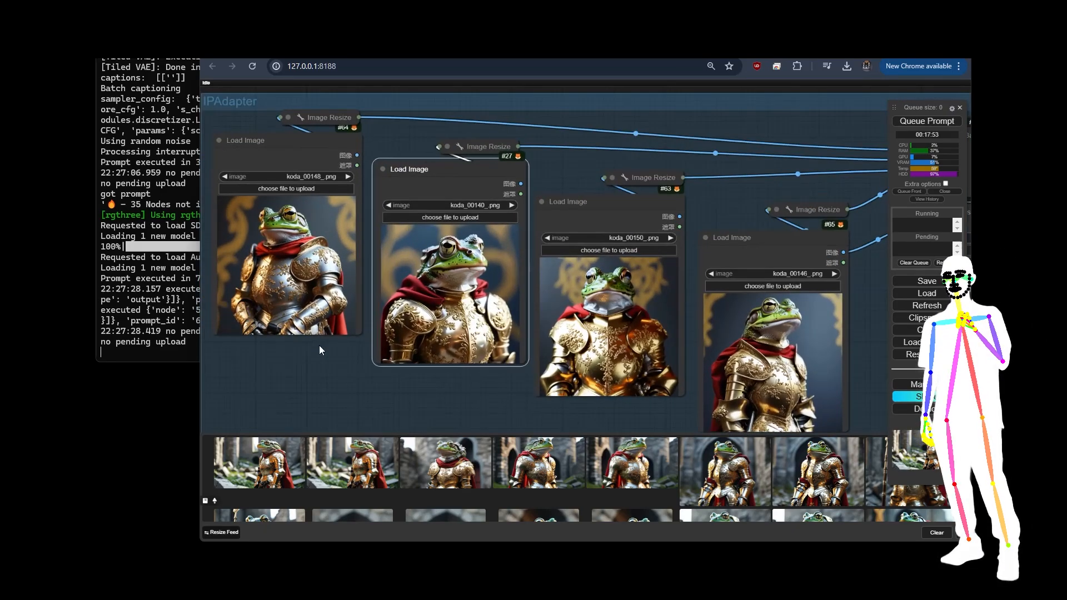
{"action": "left_click_drag", "start_coordinate": [318, 345], "coordinate": [333, 339]}
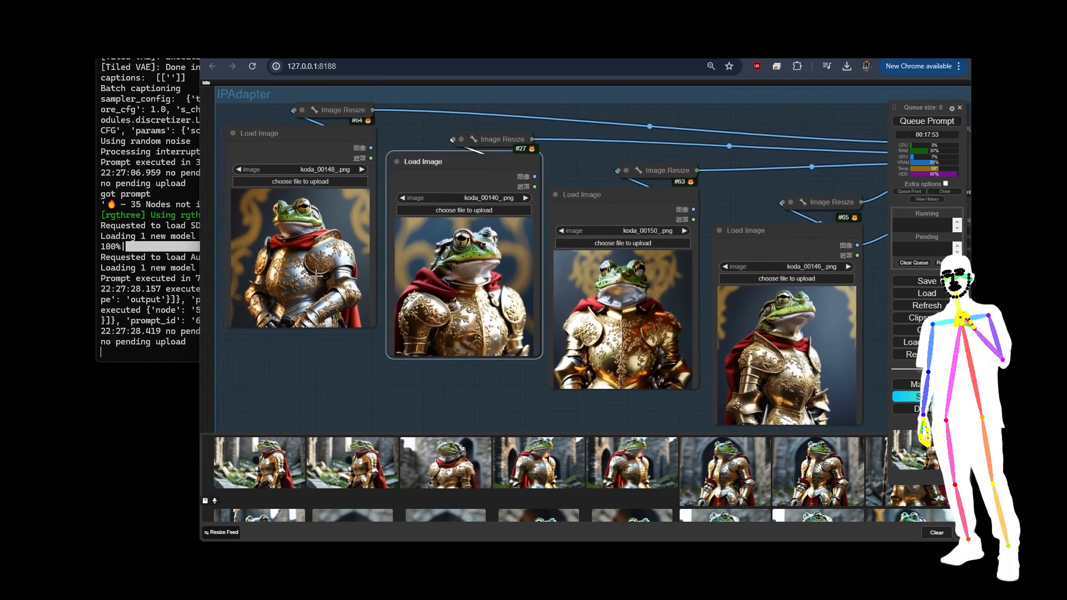
{"action": "scroll", "coordinate": [414, 378], "scroll_direction": "up", "scroll_amount": 5}
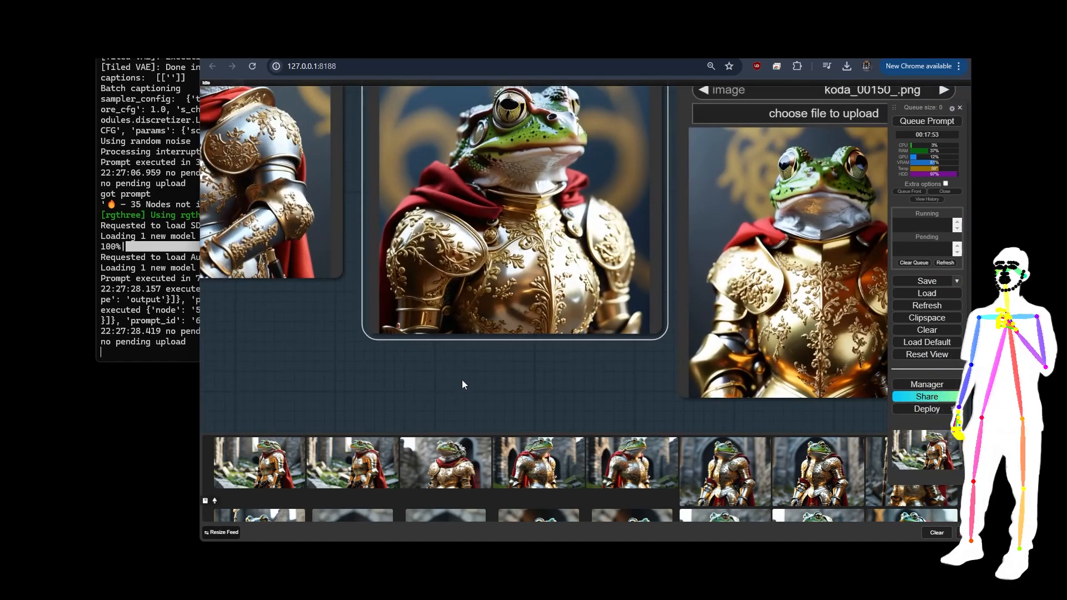
{"action": "left_click_drag", "start_coordinate": [330, 319], "coordinate": [466, 391]}
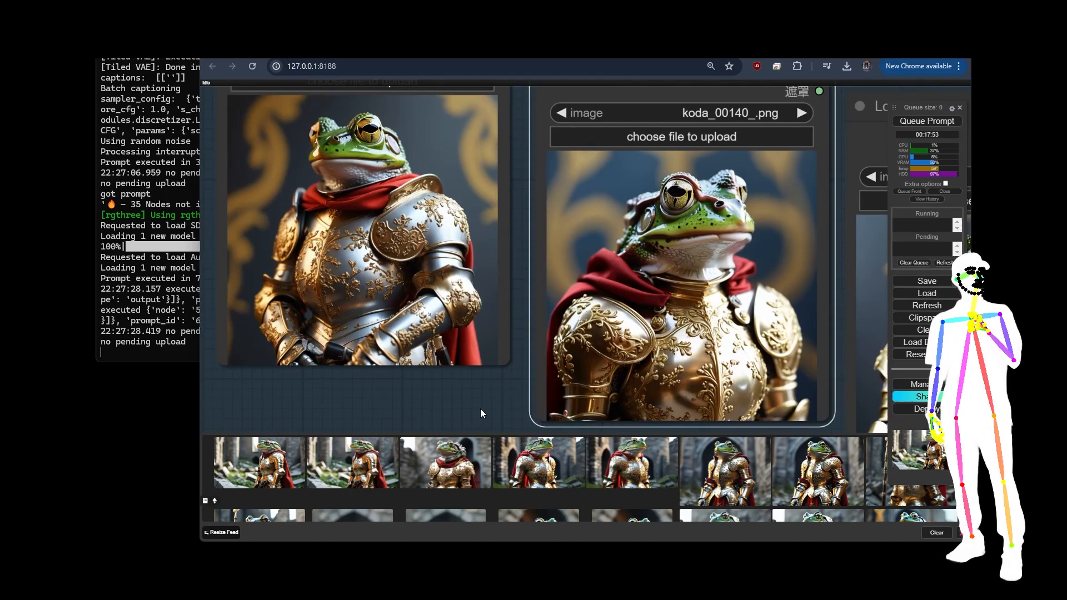
{"action": "left_click_drag", "start_coordinate": [480, 409], "coordinate": [100, 240]}
{"action": "left_click_drag", "start_coordinate": [554, 357], "coordinate": [515, 397]}
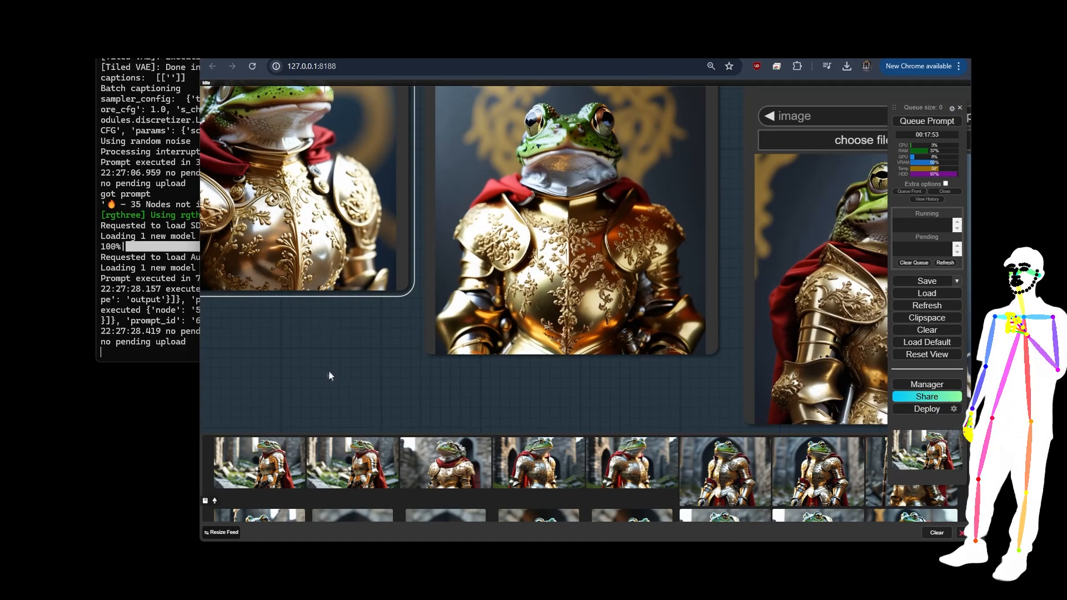
{"action": "left_click_drag", "start_coordinate": [328, 375], "coordinate": [677, 444]}
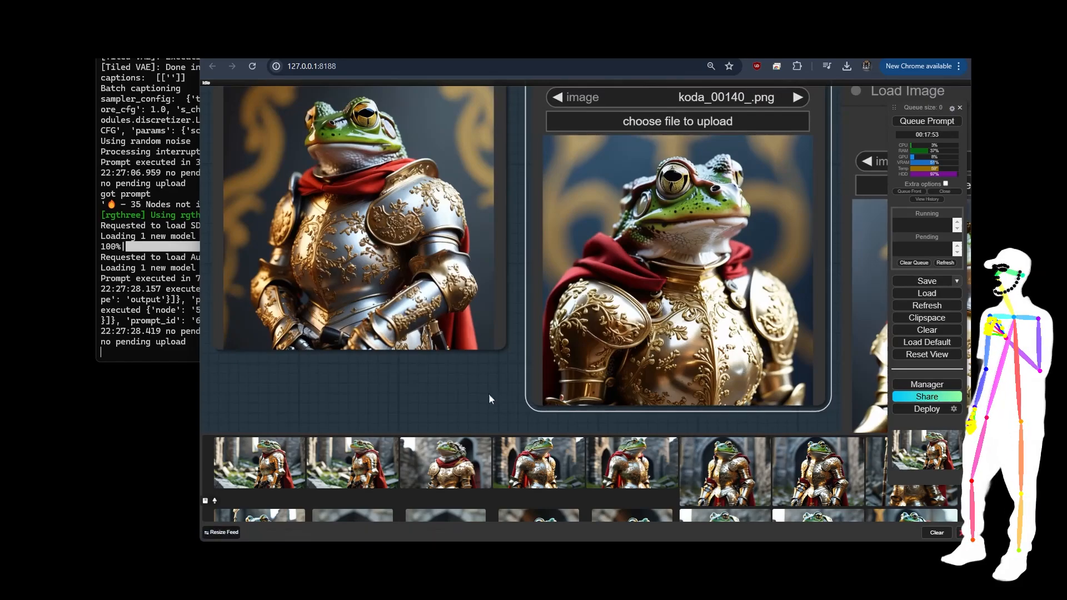
{"action": "left_click_drag", "start_coordinate": [491, 400], "coordinate": [175, 305]}
{"action": "scroll", "coordinate": [535, 327], "scroll_direction": "down", "scroll_amount": 5}
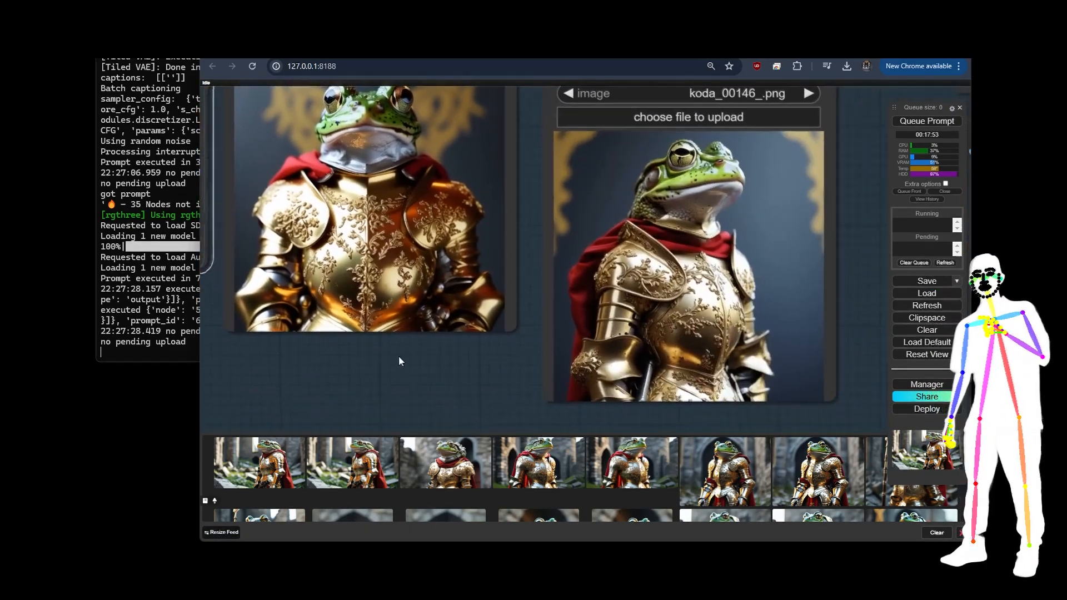
{"action": "left_click_drag", "start_coordinate": [536, 323], "coordinate": [529, 372]}
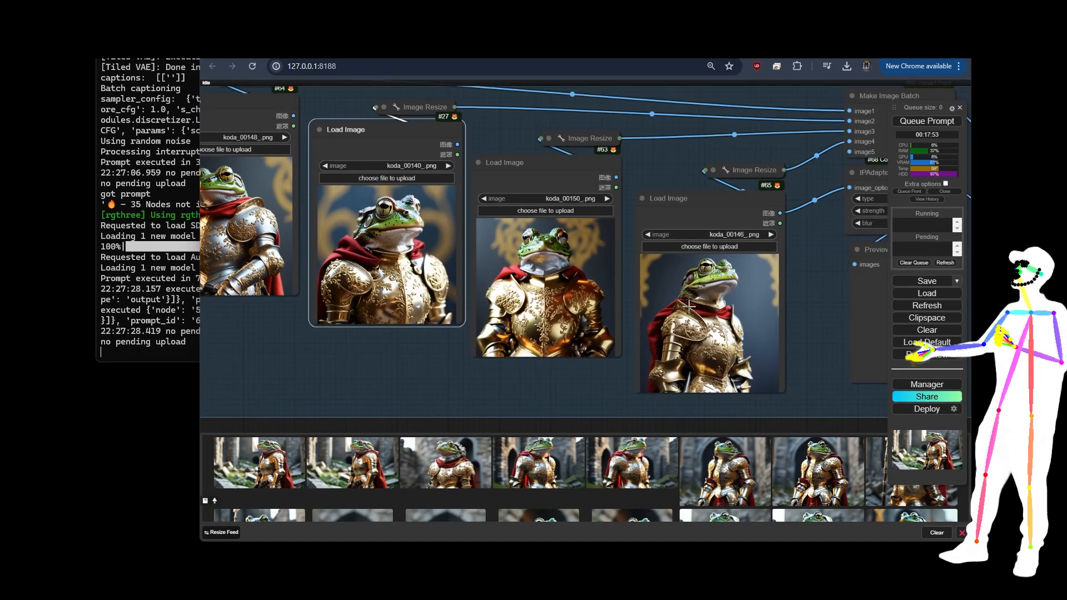
Delete the trailing words "surrounded by" from the positive prompt in the green ChatGLM3TextEncodeV2 node
{"action": "scroll", "coordinate": [366, 347], "scroll_direction": "down", "scroll_amount": 4}
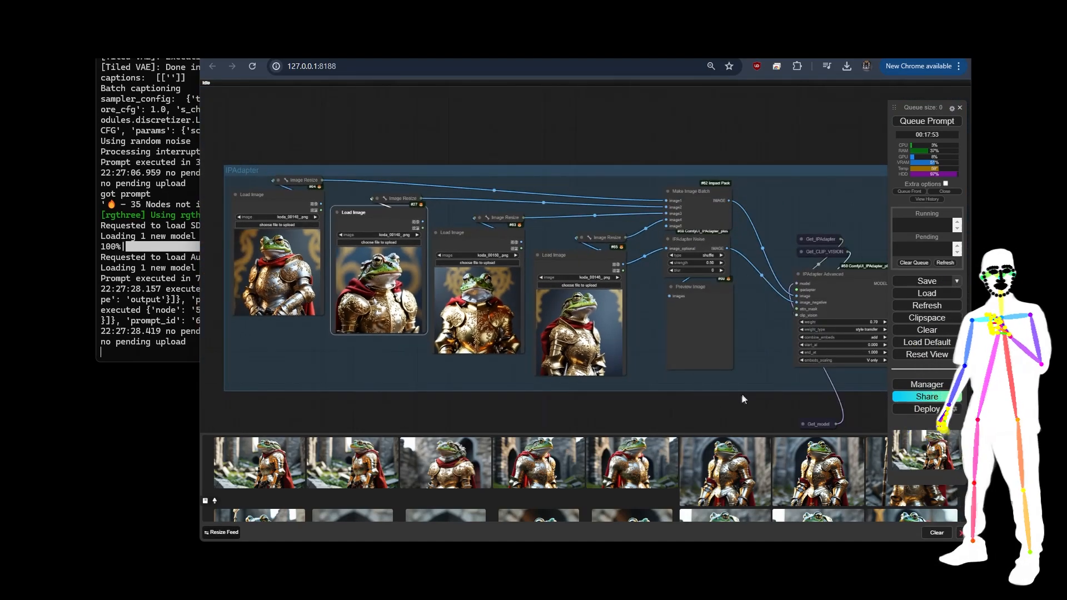
{"action": "left_click_drag", "start_coordinate": [741, 393], "coordinate": [410, 131]}
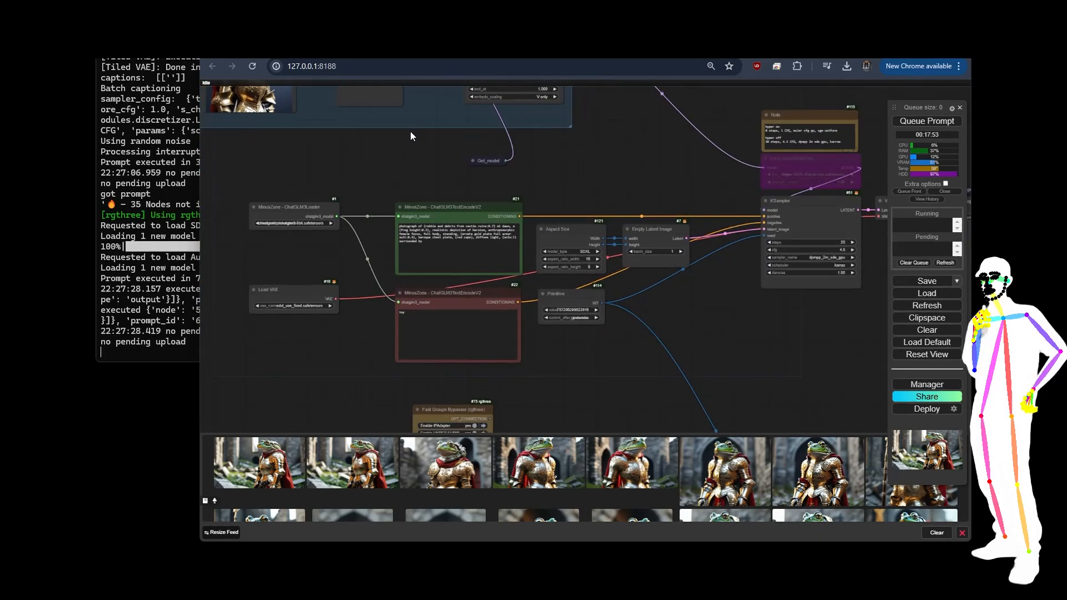
{"action": "scroll", "coordinate": [379, 224], "scroll_direction": "up", "scroll_amount": 5}
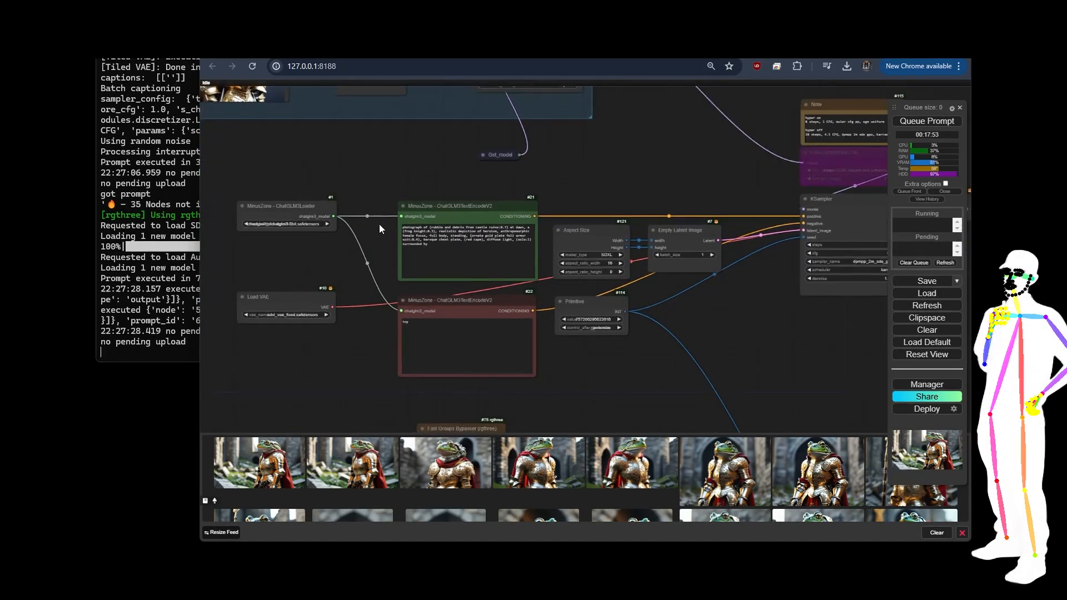
{"action": "left_click_drag", "start_coordinate": [317, 276], "coordinate": [295, 277]}
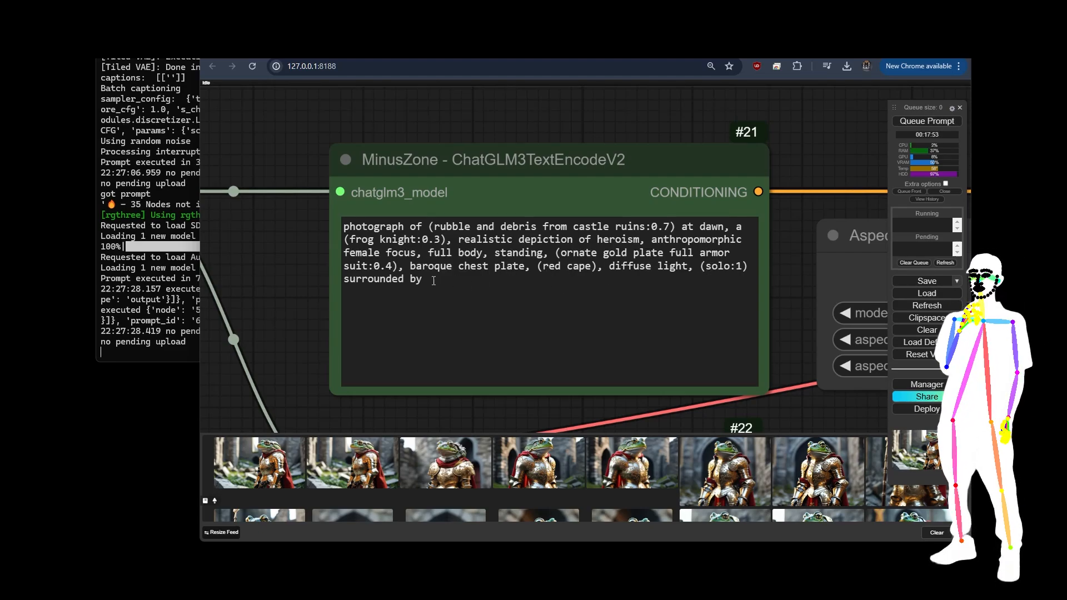
{"action": "left_click_drag", "start_coordinate": [433, 280], "coordinate": [343, 279]}
{"action": "key", "text": "BackSpace"}
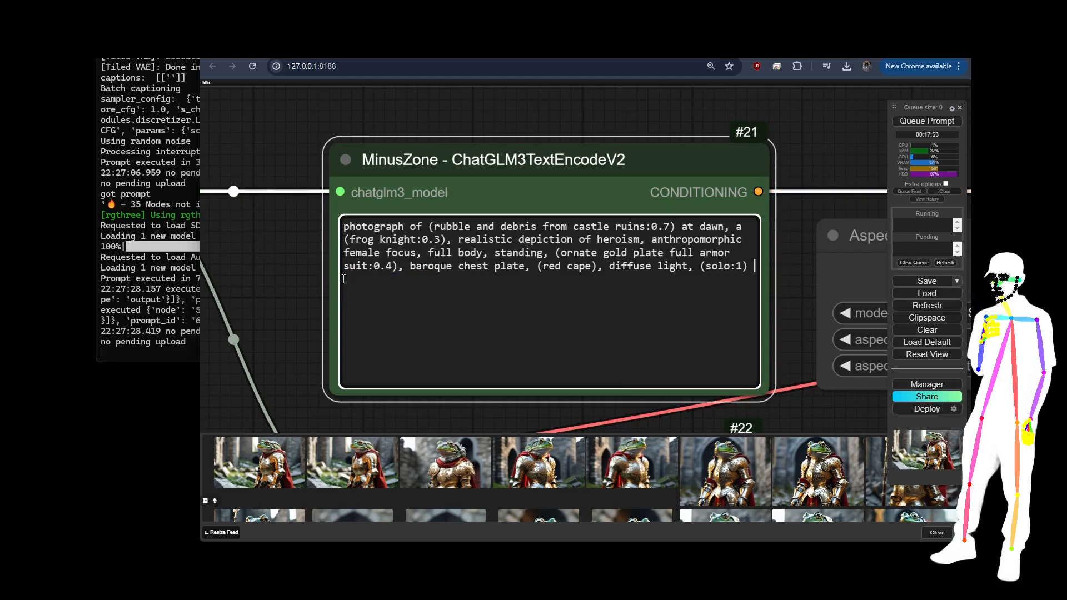
Examine the overall frog knight workflow layout and the Get_model node that feeds the IPAdapter group
{"action": "scroll", "coordinate": [244, 231], "scroll_direction": "down", "scroll_amount": 1}
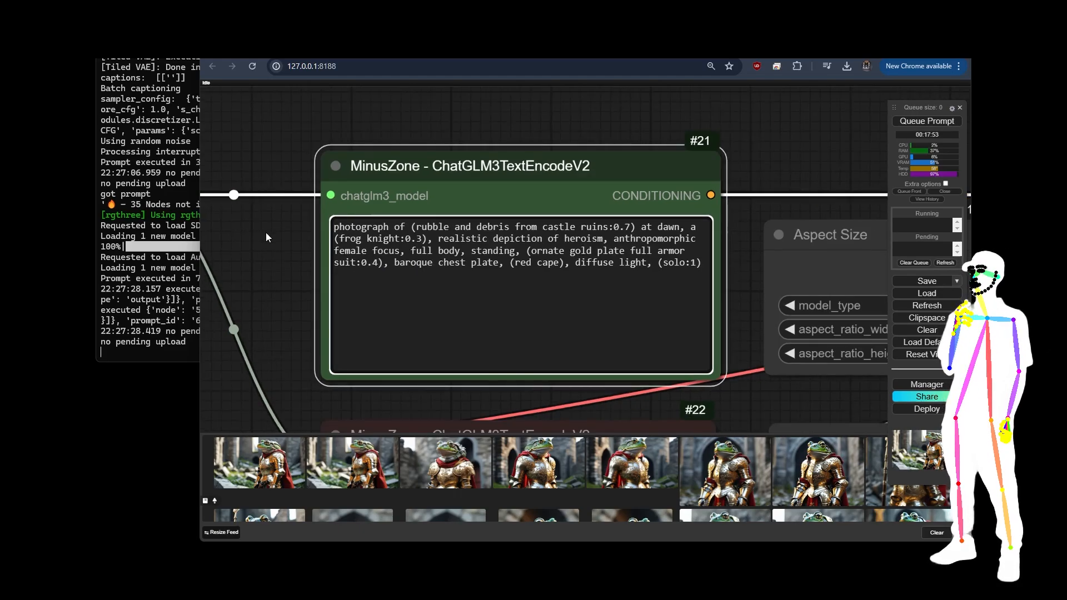
{"action": "scroll", "coordinate": [265, 232], "scroll_direction": "down", "scroll_amount": 3}
{"action": "left_click_drag", "start_coordinate": [631, 308], "coordinate": [419, 344]}
{"action": "scroll", "coordinate": [631, 348], "scroll_direction": "down", "scroll_amount": 7}
{"action": "left_click_drag", "start_coordinate": [618, 384], "coordinate": [869, 428]}
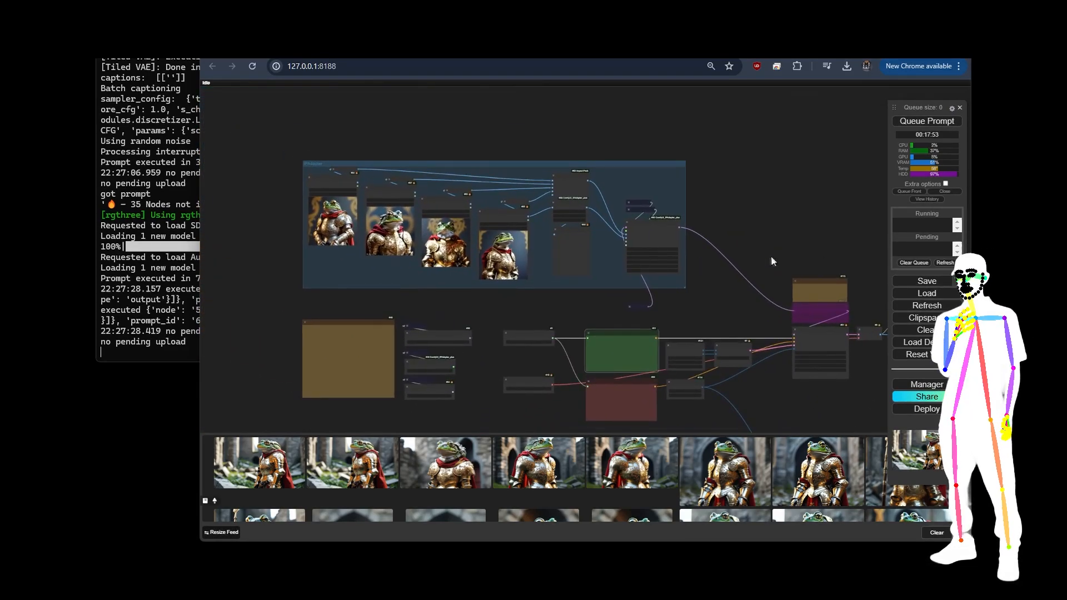
{"action": "left_click_drag", "start_coordinate": [710, 309], "coordinate": [711, 260]}
{"action": "scroll", "coordinate": [659, 260], "scroll_direction": "up", "scroll_amount": 12}
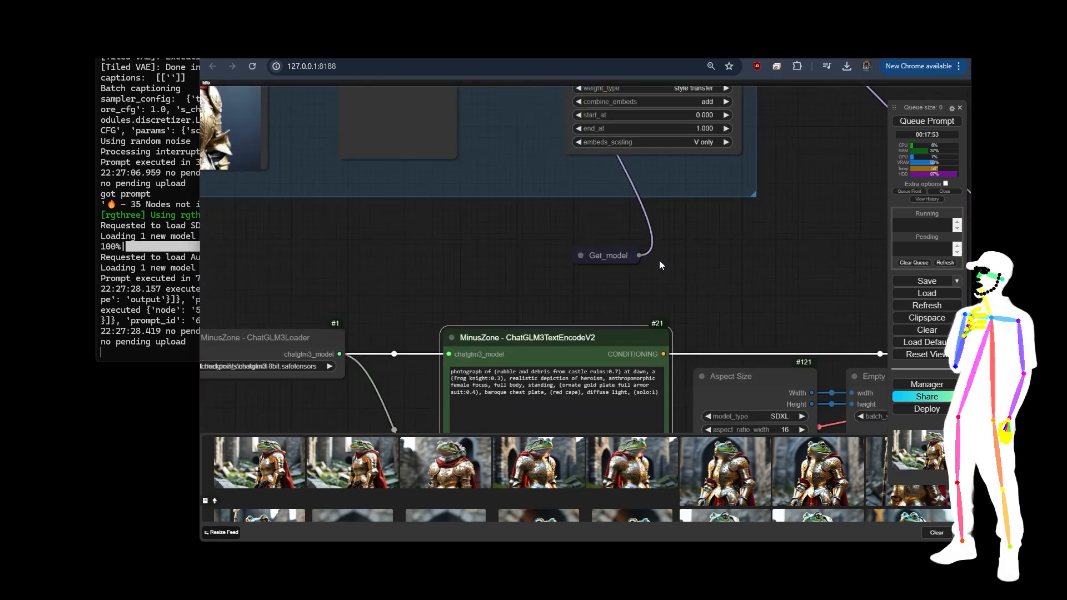
{"action": "left_click", "coordinate": [601, 258]}
{"action": "scroll", "coordinate": [715, 260], "scroll_direction": "down", "scroll_amount": 7}
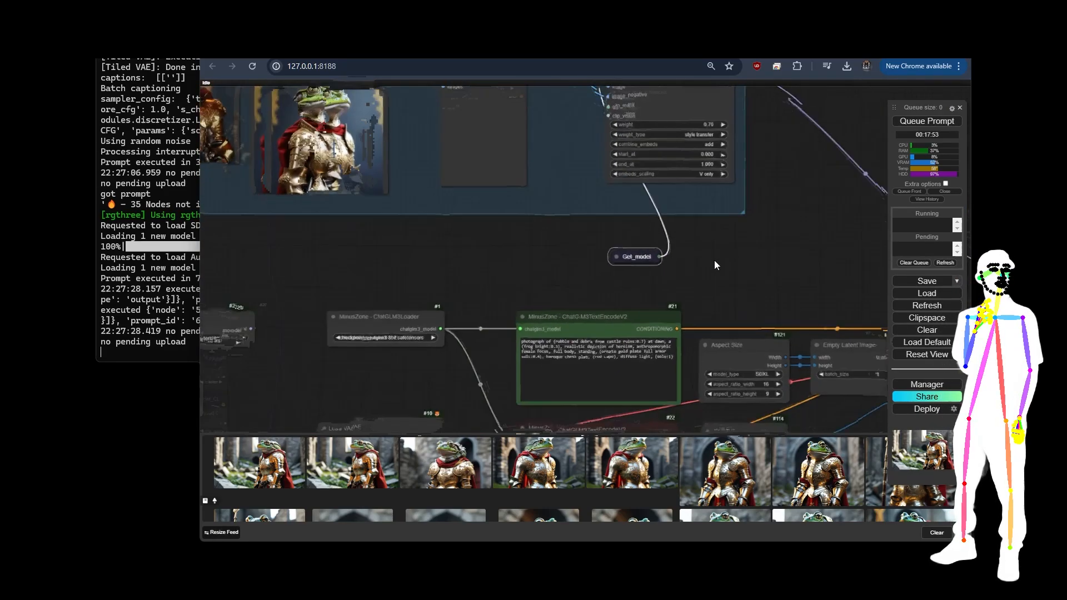
{"action": "left_click_drag", "start_coordinate": [567, 269], "coordinate": [546, 220]}
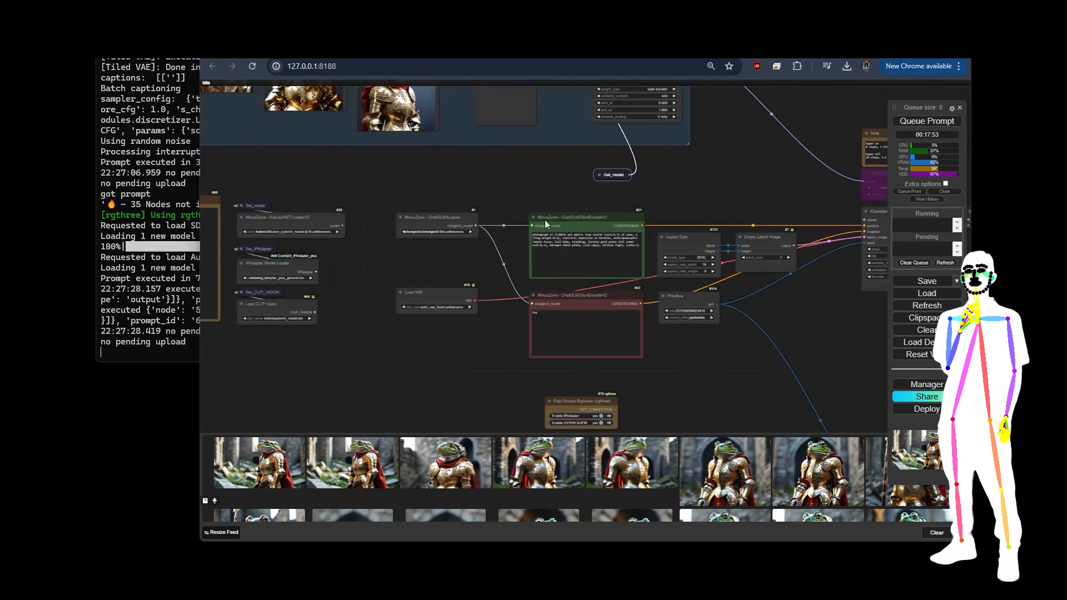
Bypass the IPAdapter group with the Fast Groups Bypasser, look over its nodes, and enable the group again
{"action": "left_click", "coordinate": [600, 416]}
{"action": "left_click_drag", "start_coordinate": [756, 161], "coordinate": [606, 282]}
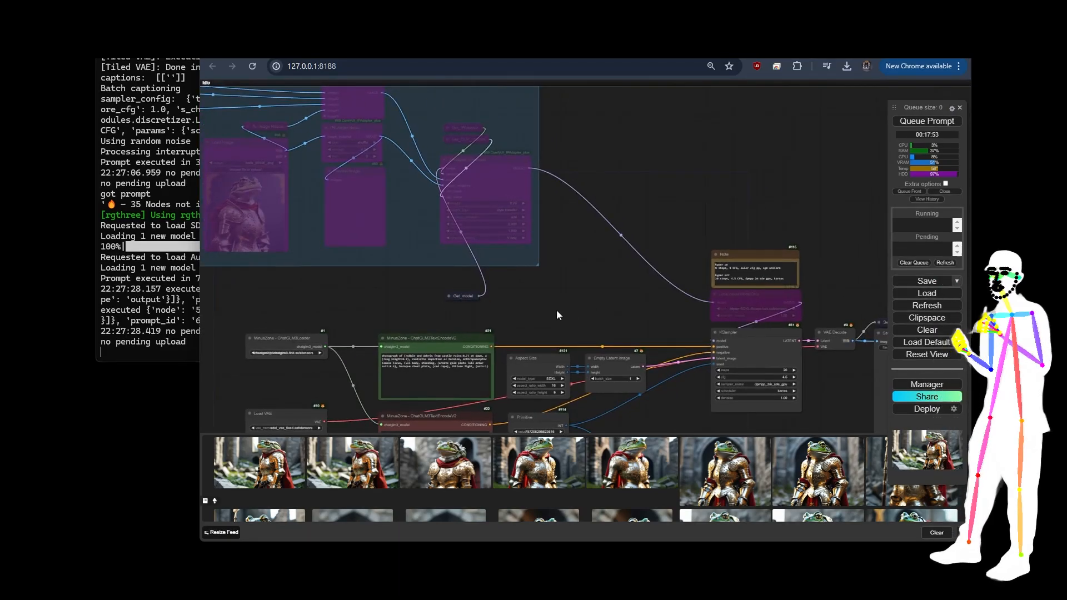
{"action": "left_click_drag", "start_coordinate": [558, 312], "coordinate": [682, 149]}
{"action": "left_click_drag", "start_coordinate": [641, 362], "coordinate": [657, 265]}
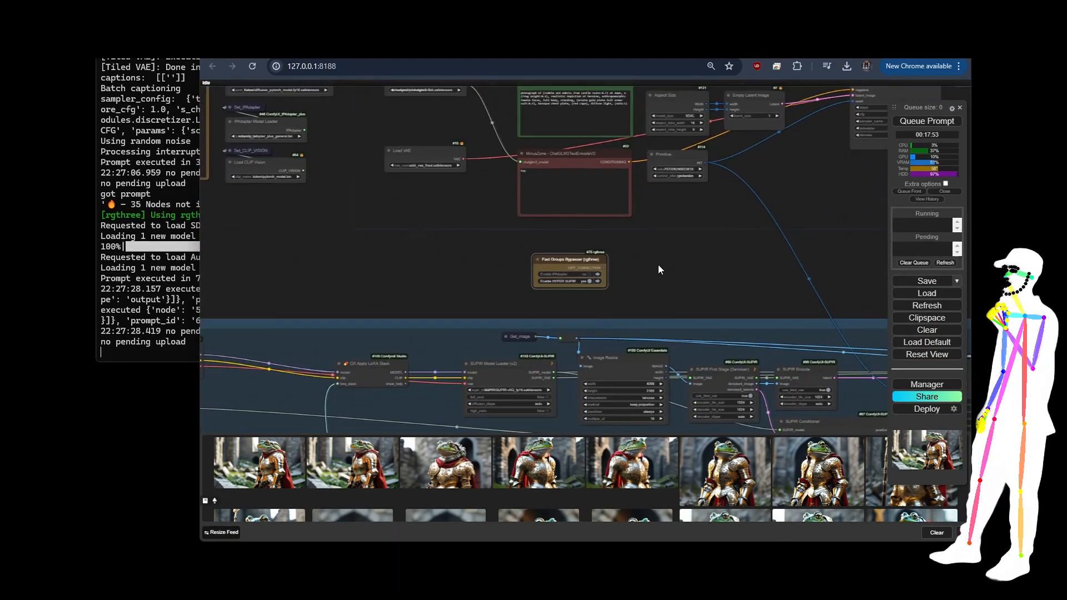
{"action": "left_click", "coordinate": [589, 274]}
{"action": "left_click_drag", "start_coordinate": [630, 153], "coordinate": [593, 253]}
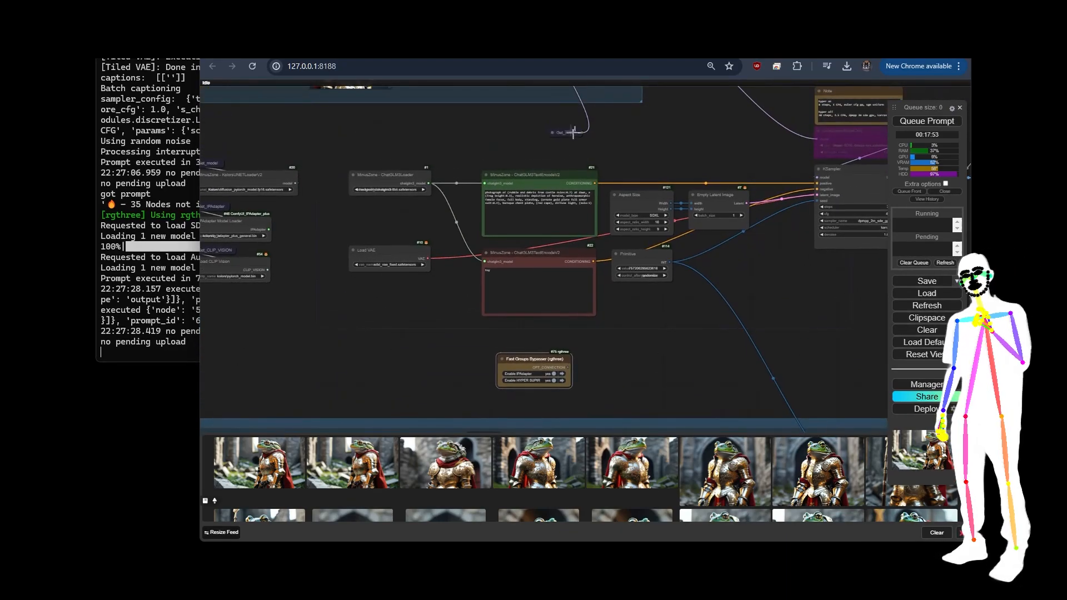
Examine the HYPER SUPIR group, including its checkpoint loader, prompts and two CR LoRA Stack nodes with the Hyper-SDXL 8-step LoRA
{"action": "scroll", "coordinate": [439, 140], "scroll_direction": "down", "scroll_amount": 10}
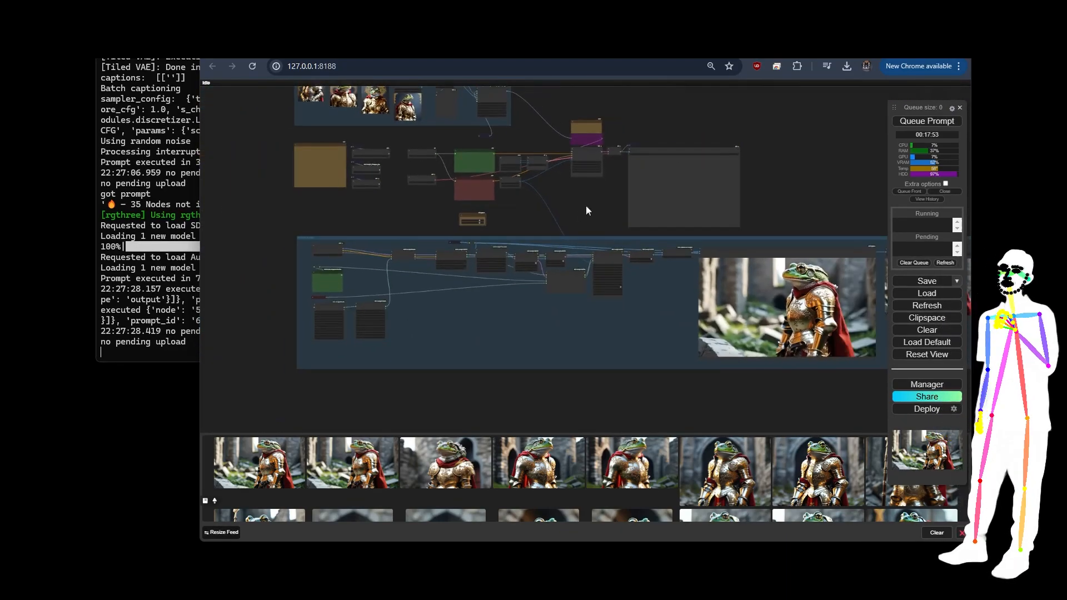
{"action": "left_click_drag", "start_coordinate": [585, 209], "coordinate": [544, 228]}
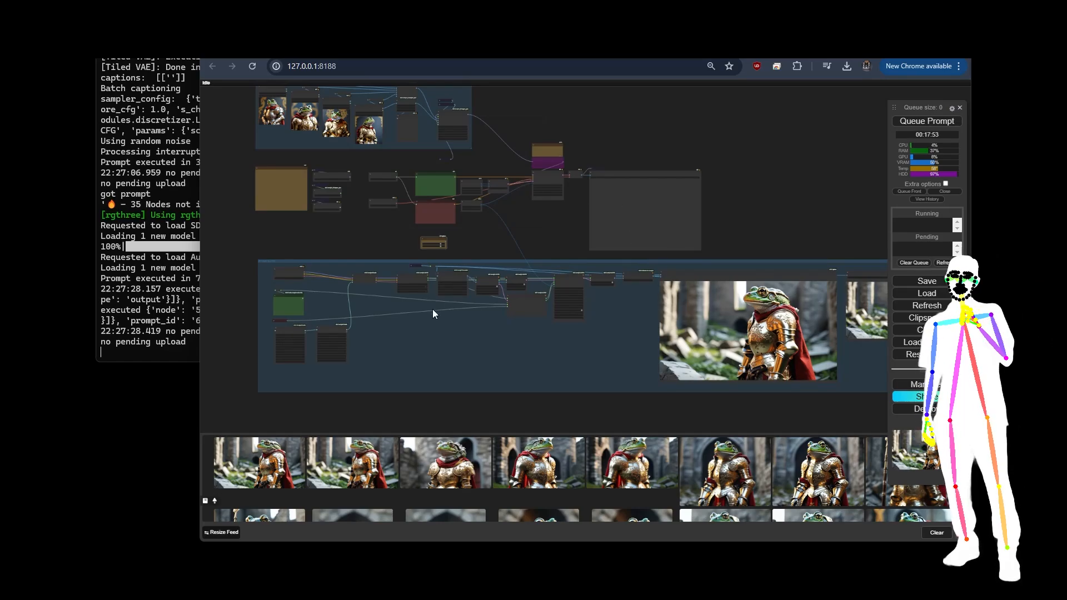
{"action": "scroll", "coordinate": [428, 255], "scroll_direction": "up", "scroll_amount": 10}
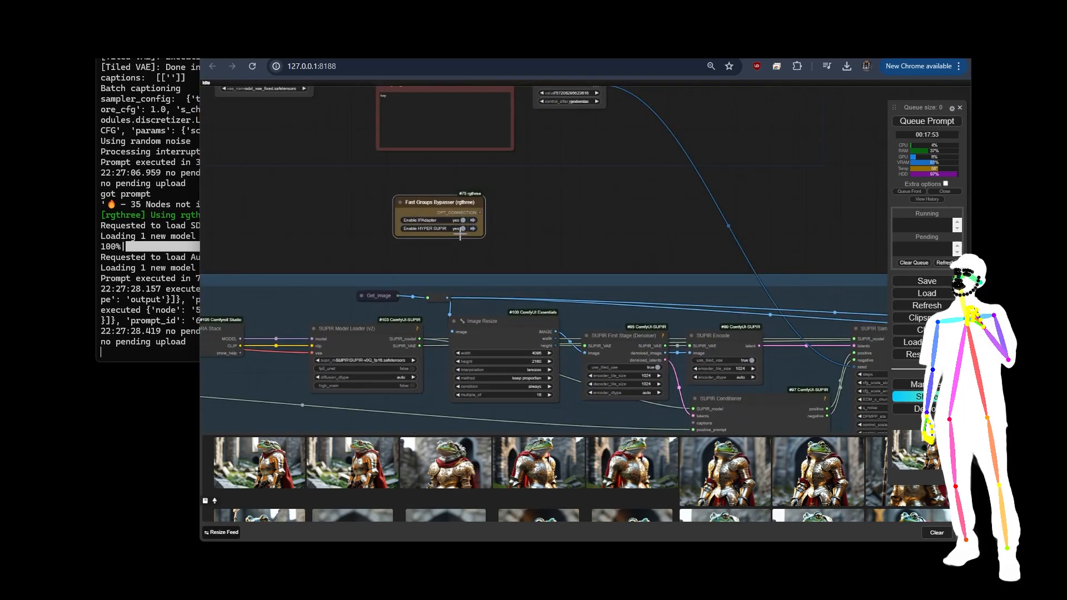
{"action": "scroll", "coordinate": [797, 99], "scroll_direction": "down", "scroll_amount": 6}
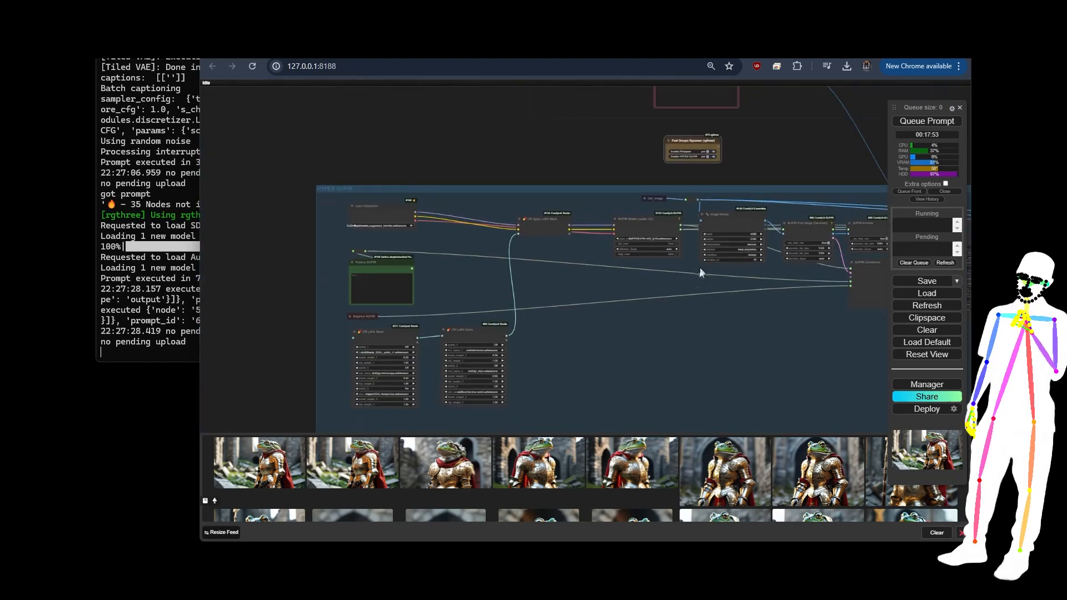
{"action": "left_click_drag", "start_coordinate": [715, 348], "coordinate": [685, 322]}
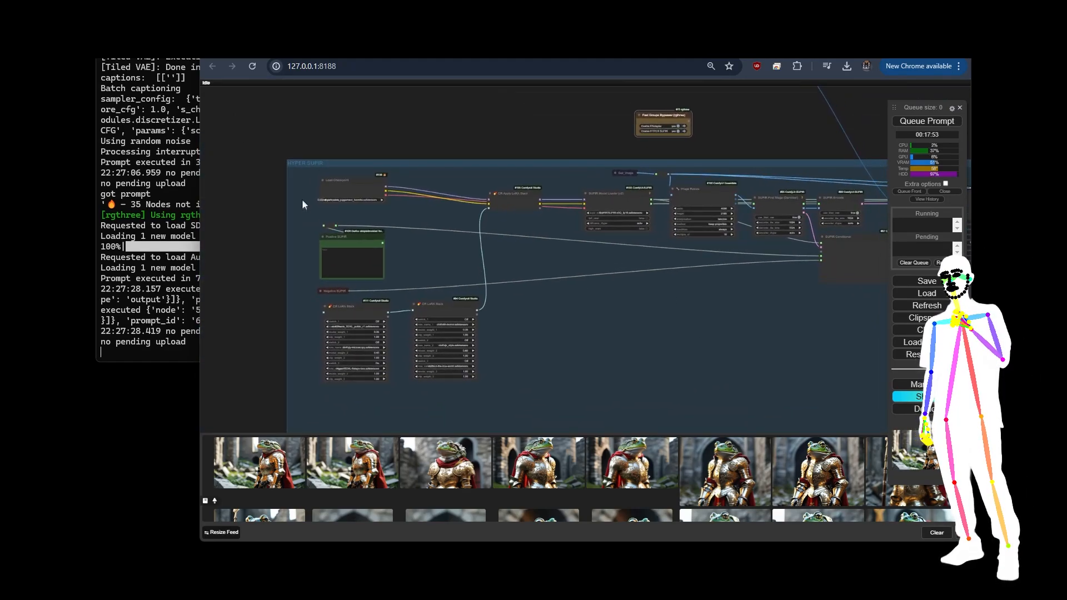
{"action": "scroll", "coordinate": [301, 198], "scroll_direction": "up", "scroll_amount": 7}
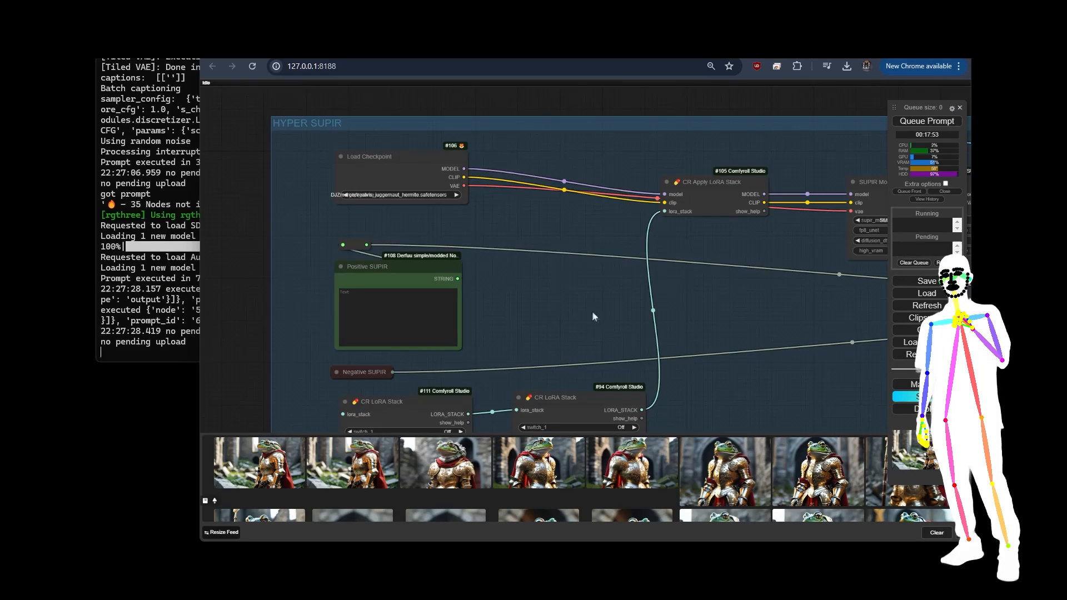
{"action": "left_click_drag", "start_coordinate": [592, 312], "coordinate": [583, 144]}
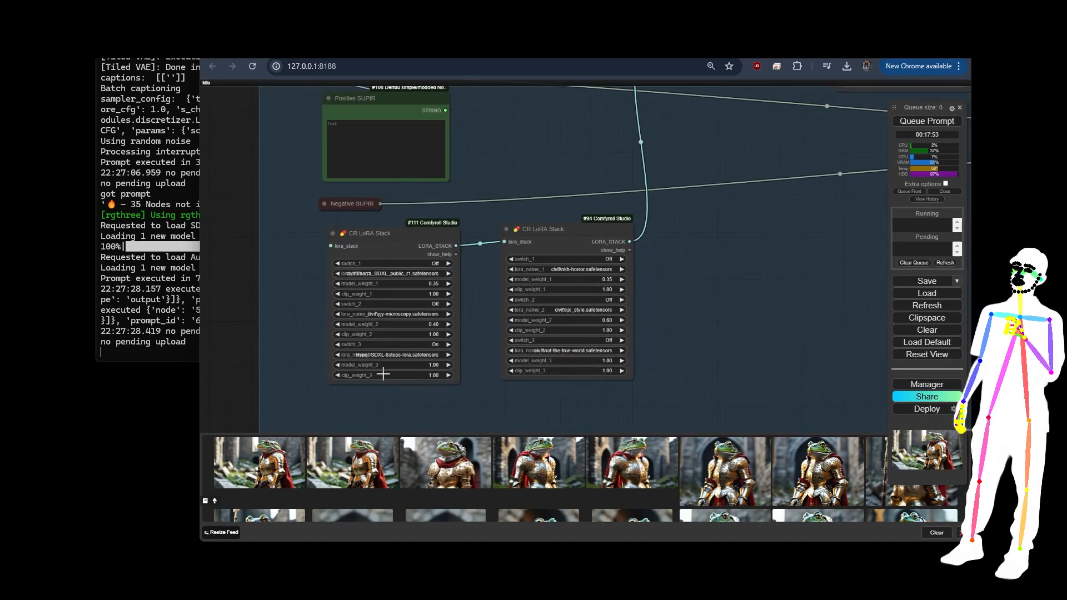
{"action": "scroll", "coordinate": [384, 374], "scroll_direction": "up", "scroll_amount": 6}
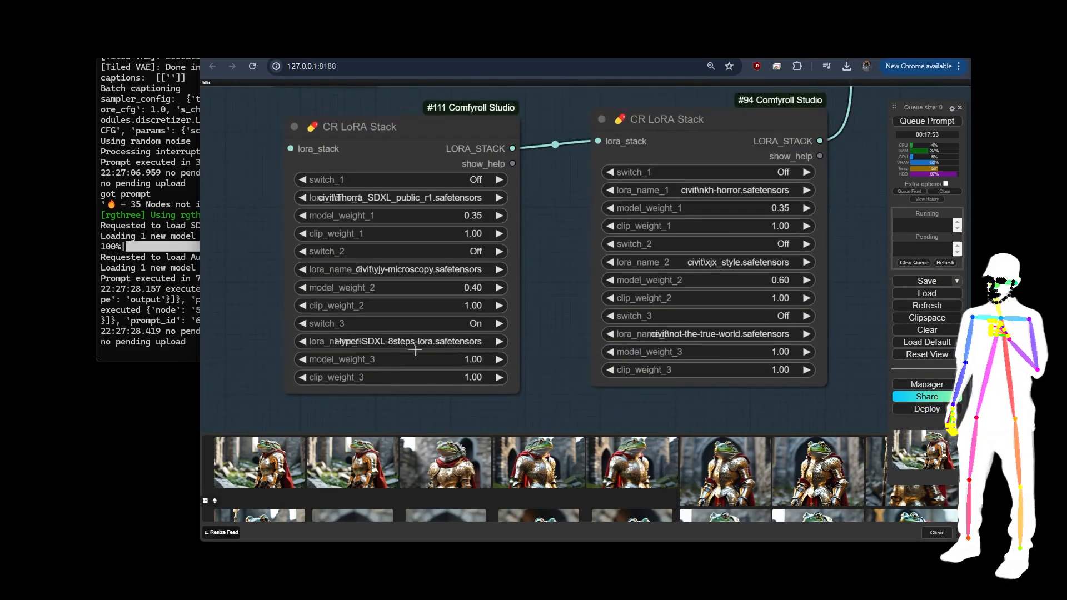
{"action": "scroll", "coordinate": [232, 283], "scroll_direction": "down", "scroll_amount": 8}
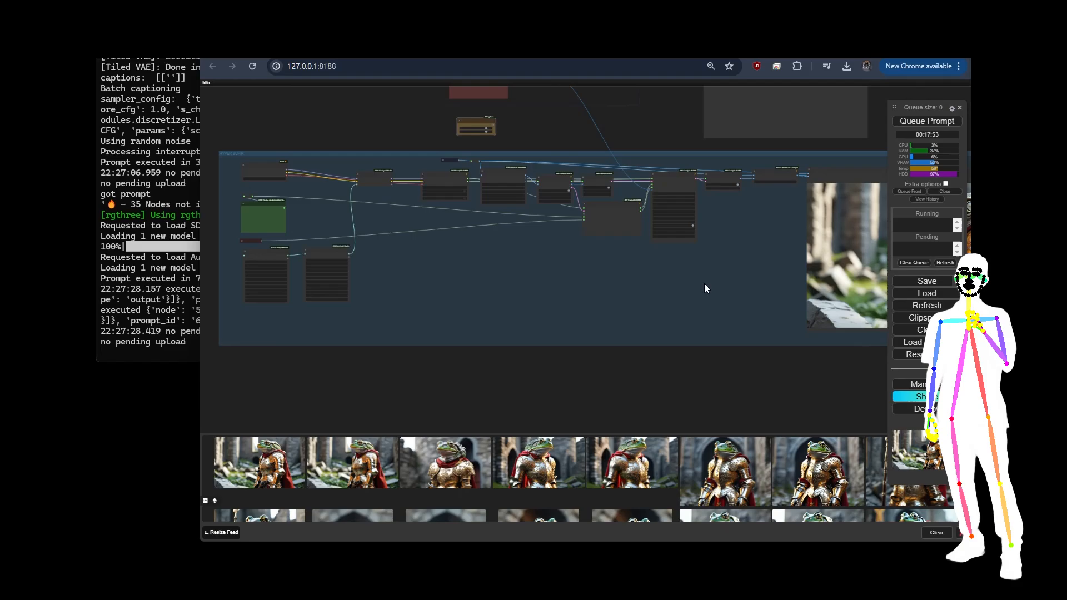
Examine the upscaled frog knight in the Save Image node up close, checking the face and armour details
{"action": "left_click_drag", "start_coordinate": [705, 283], "coordinate": [271, 292]}
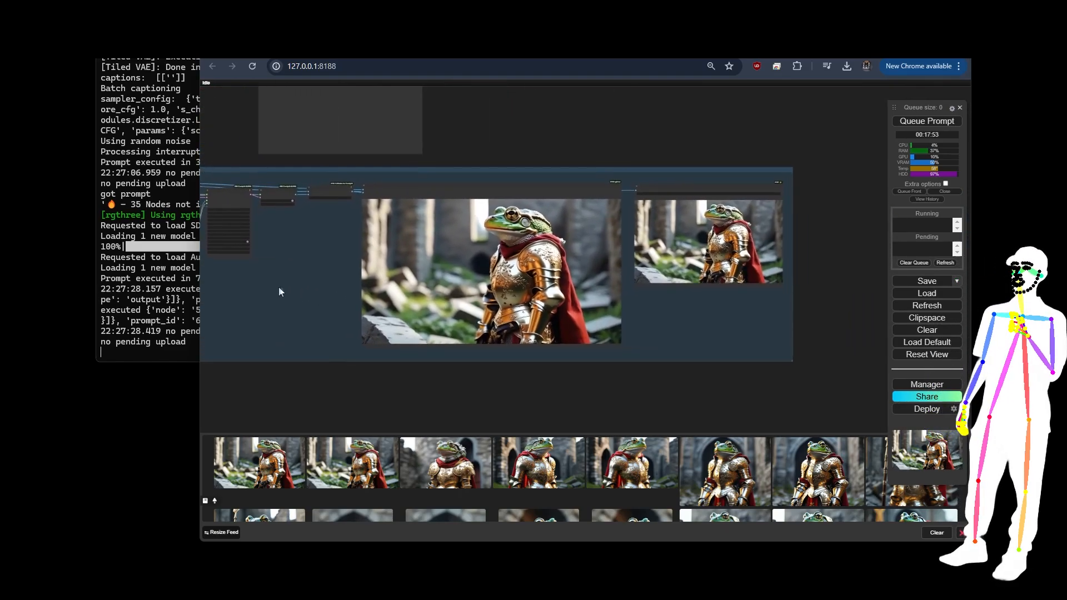
{"action": "scroll", "coordinate": [719, 237], "scroll_direction": "up", "scroll_amount": 15}
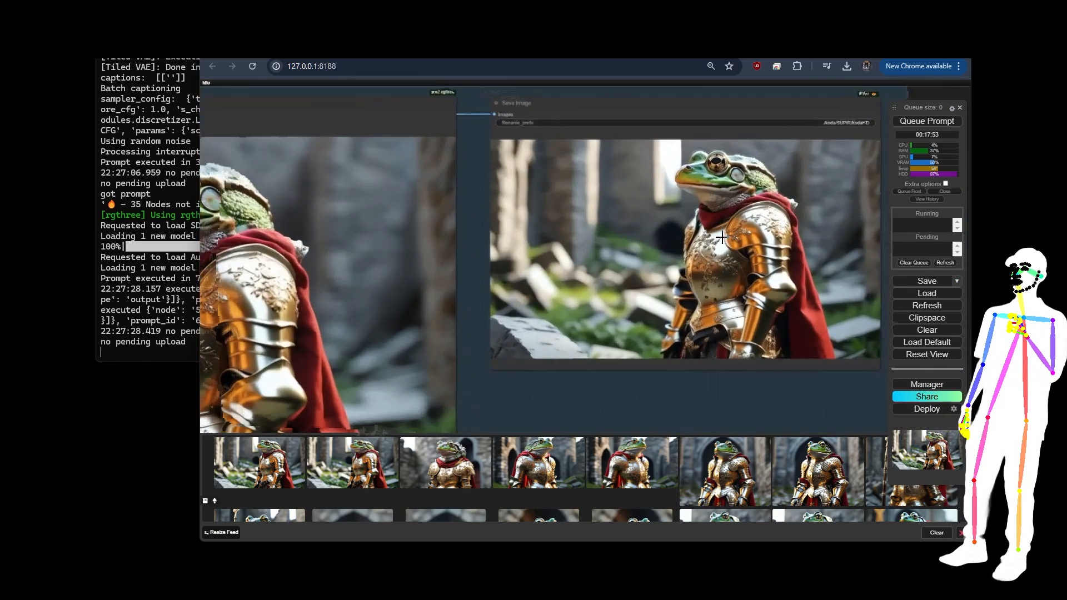
{"action": "scroll", "coordinate": [729, 225], "scroll_direction": "down", "scroll_amount": 2}
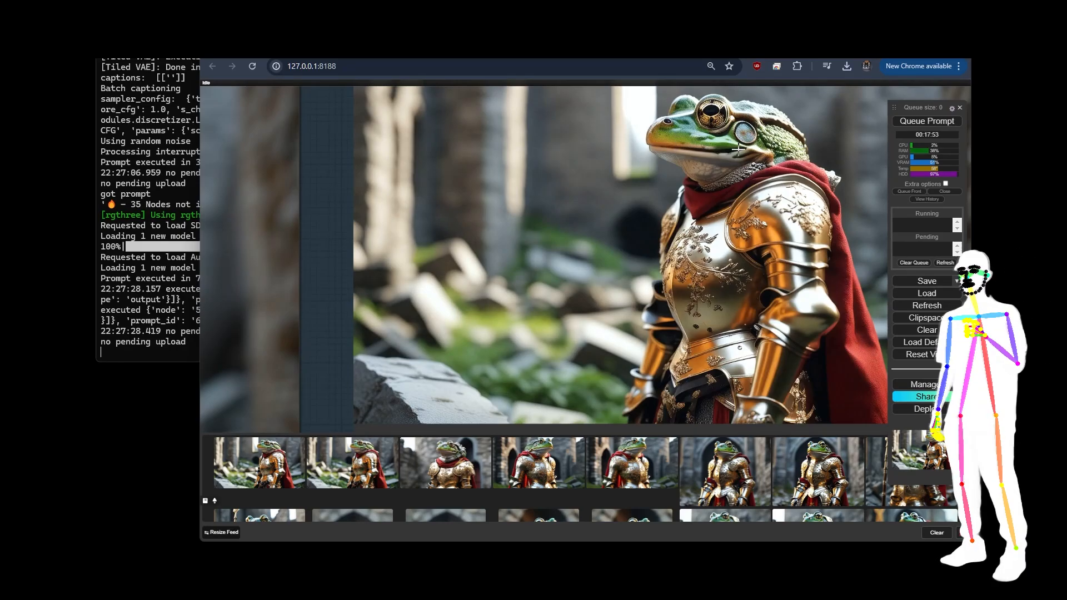
{"action": "scroll", "coordinate": [804, 153], "scroll_direction": "up", "scroll_amount": 2}
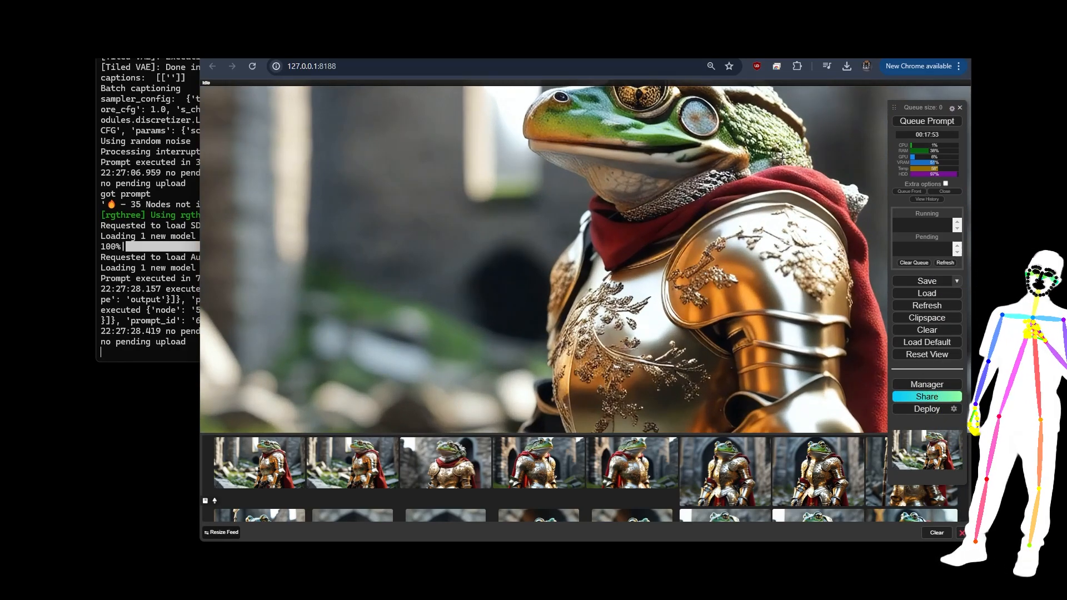
{"action": "scroll", "coordinate": [781, 203], "scroll_direction": "down", "scroll_amount": 5}
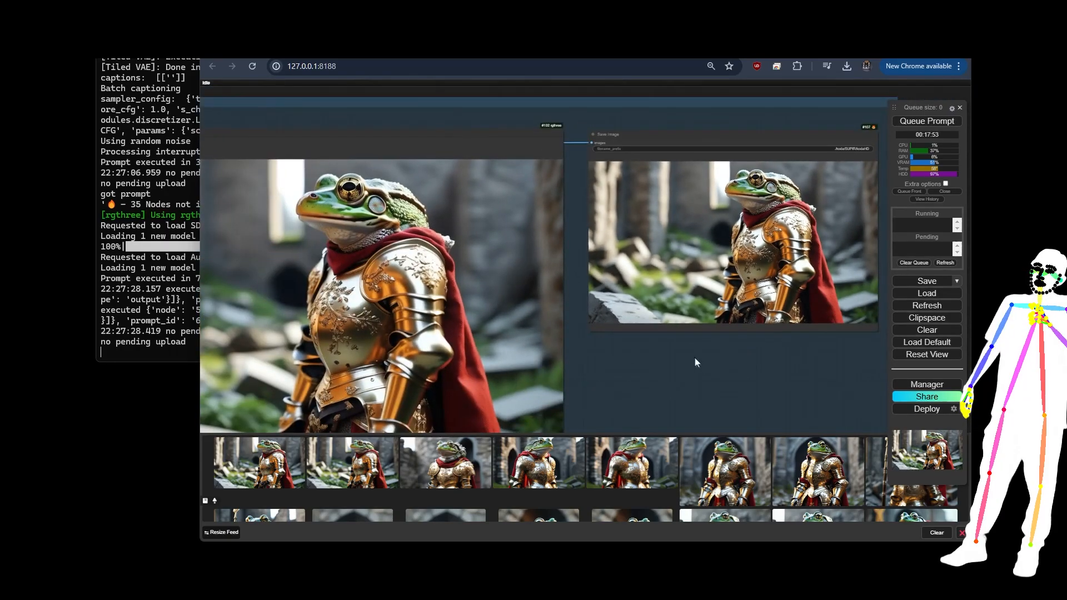
Compare the frog knight before and after SUPIR upscaling in the Image Comparer node, focusing on the head
{"action": "left_click_drag", "start_coordinate": [620, 369], "coordinate": [833, 340]}
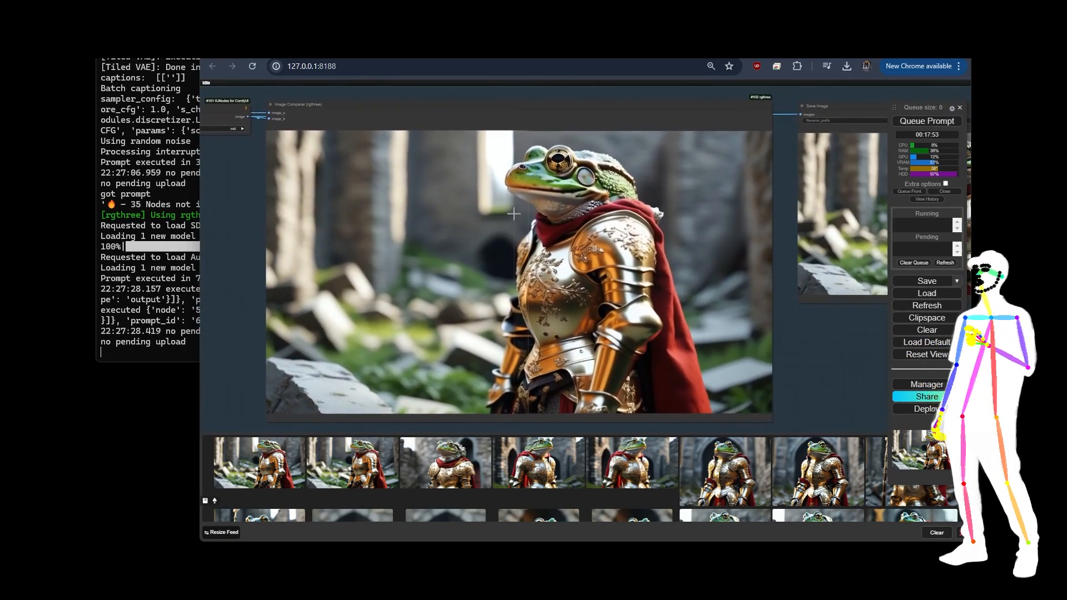
{"action": "scroll", "coordinate": [561, 164], "scroll_direction": "up", "scroll_amount": 5}
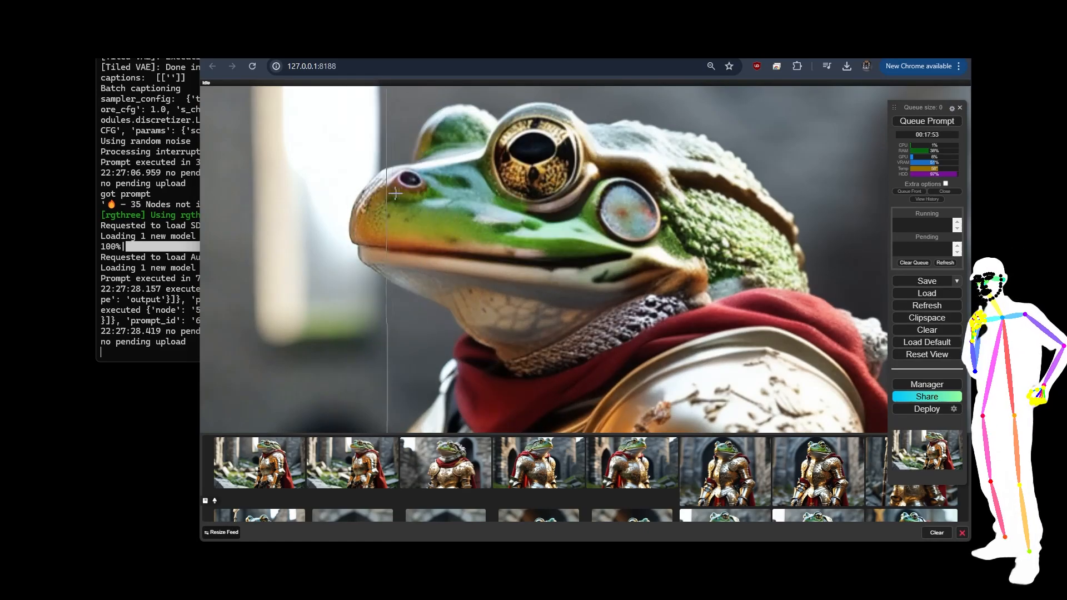
{"action": "scroll", "coordinate": [269, 210], "scroll_direction": "down", "scroll_amount": 4}
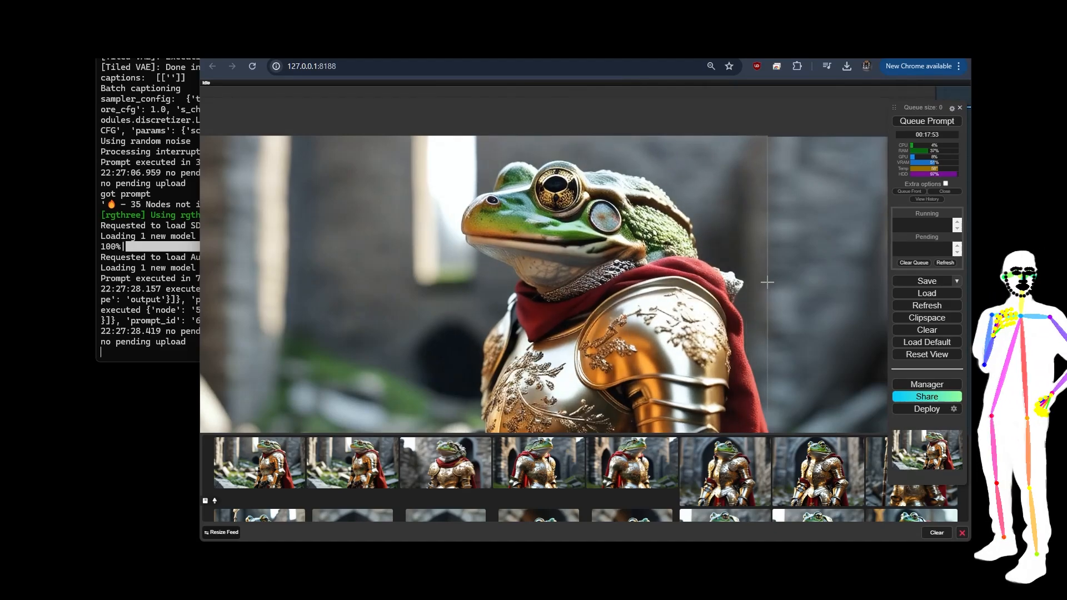
{"action": "scroll", "coordinate": [508, 213], "scroll_direction": "up", "scroll_amount": 3}
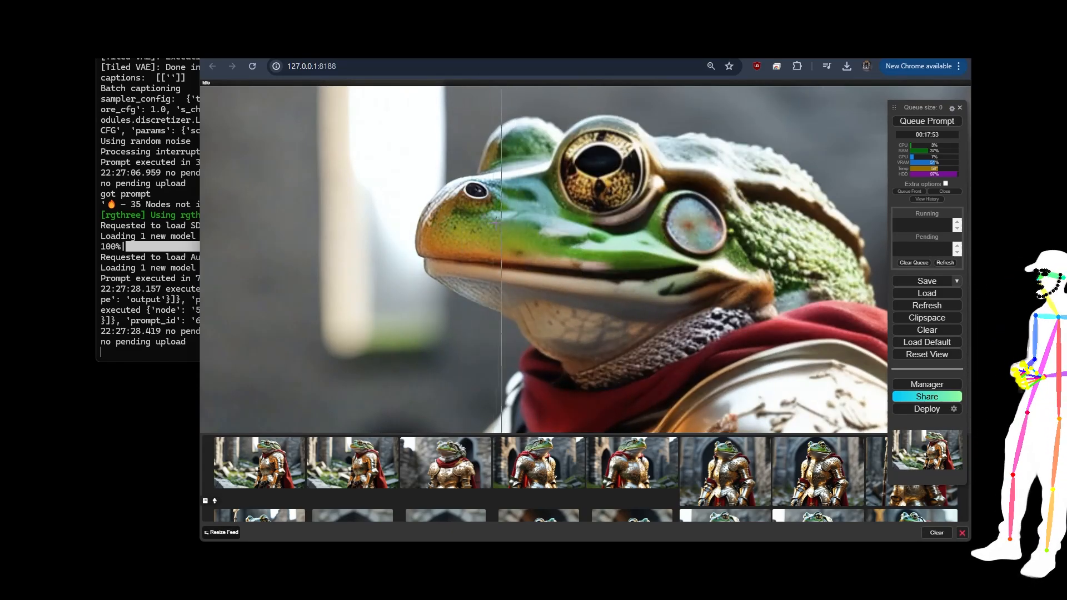
{"action": "scroll", "coordinate": [492, 226], "scroll_direction": "down", "scroll_amount": 3}
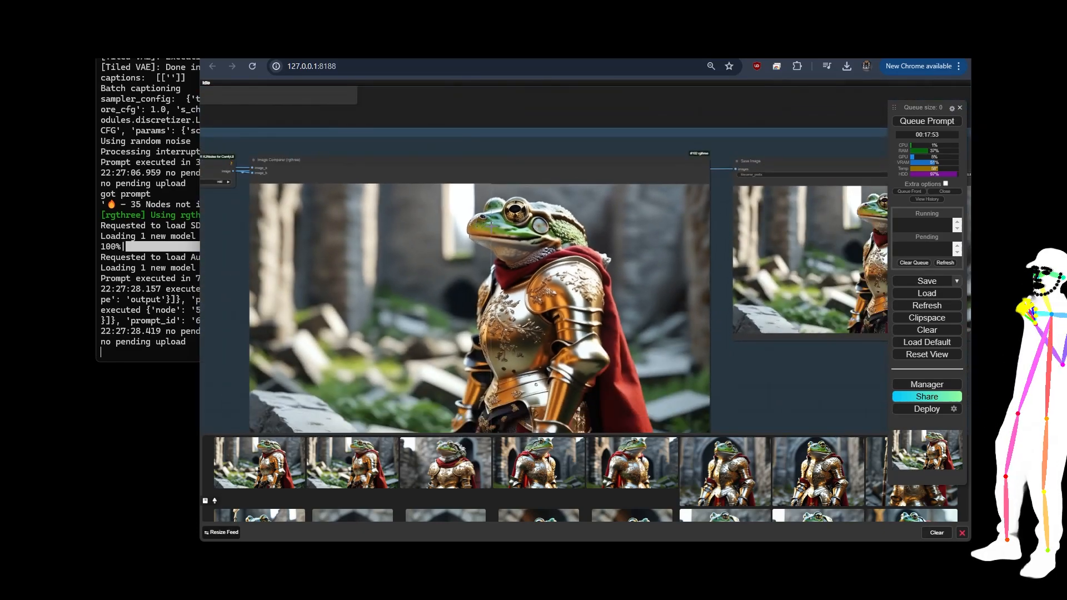
Move the Image Comparer node slightly down to expose the link to Save Image, and inspect the saved frog's head up close
{"action": "left_click_drag", "start_coordinate": [293, 161], "coordinate": [295, 178]}
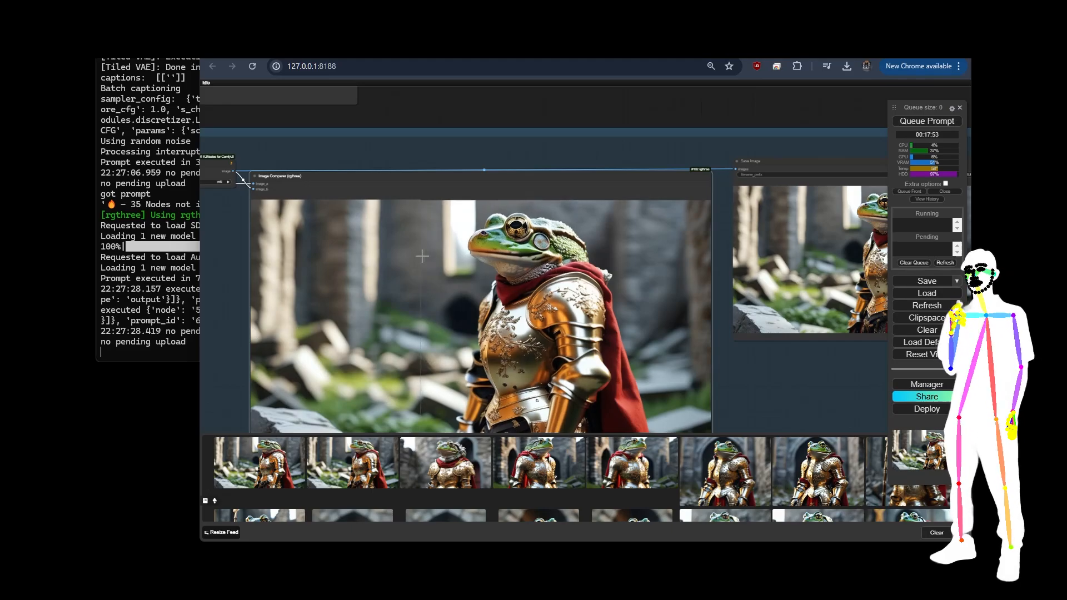
{"action": "scroll", "coordinate": [212, 258], "scroll_direction": "down", "scroll_amount": 6}
{"action": "scroll", "coordinate": [596, 240], "scroll_direction": "up", "scroll_amount": 7}
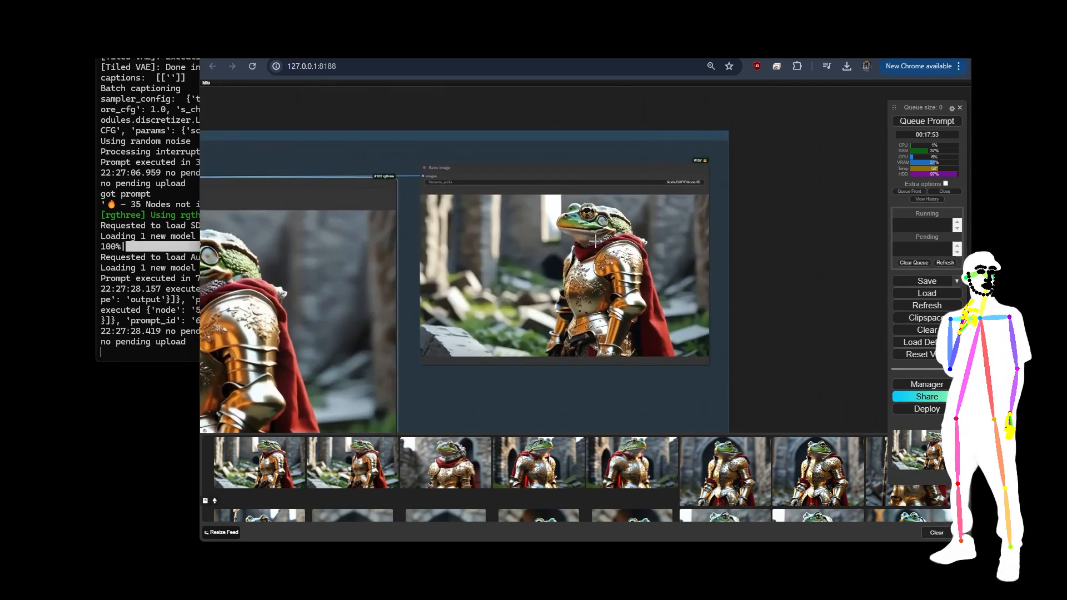
{"action": "scroll", "coordinate": [596, 240], "scroll_direction": "up", "scroll_amount": 5}
{"action": "scroll", "coordinate": [628, 201], "scroll_direction": "up", "scroll_amount": 2}
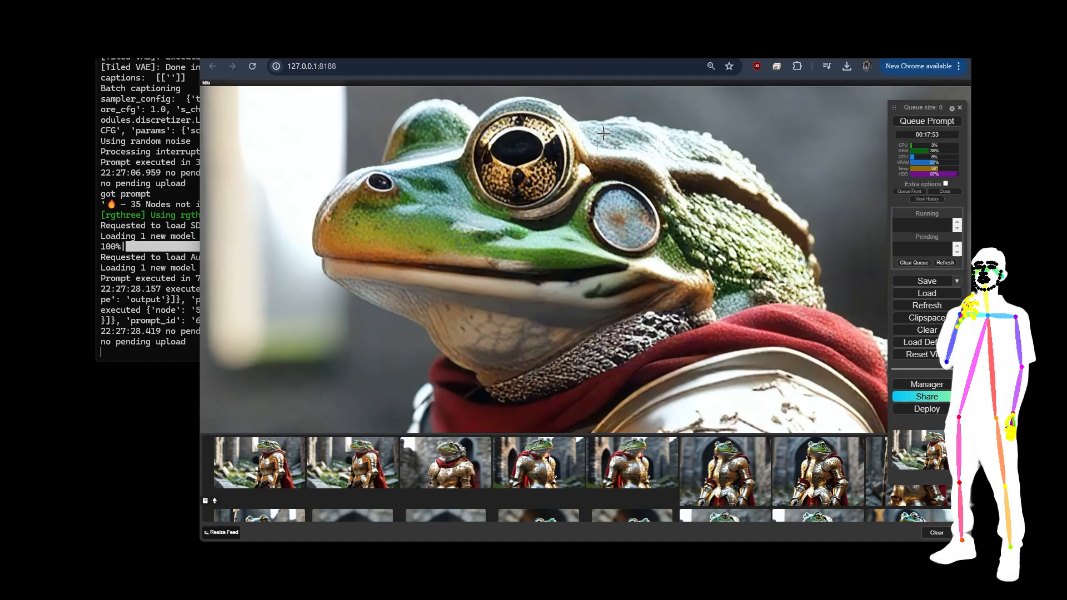
Compare the frog knight's eye, skin, cape and armour up close in the Image Comparer node
{"action": "scroll", "coordinate": [578, 200], "scroll_direction": "down", "scroll_amount": 2}
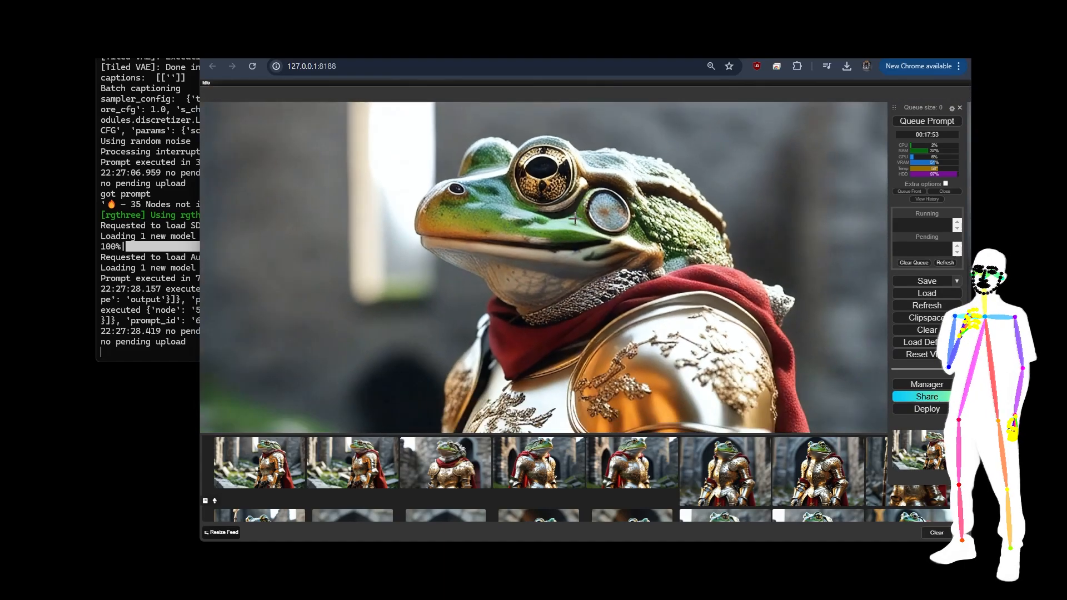
{"action": "scroll", "coordinate": [573, 219], "scroll_direction": "up", "scroll_amount": 1}
{"action": "scroll", "coordinate": [697, 222], "scroll_direction": "down", "scroll_amount": 14}
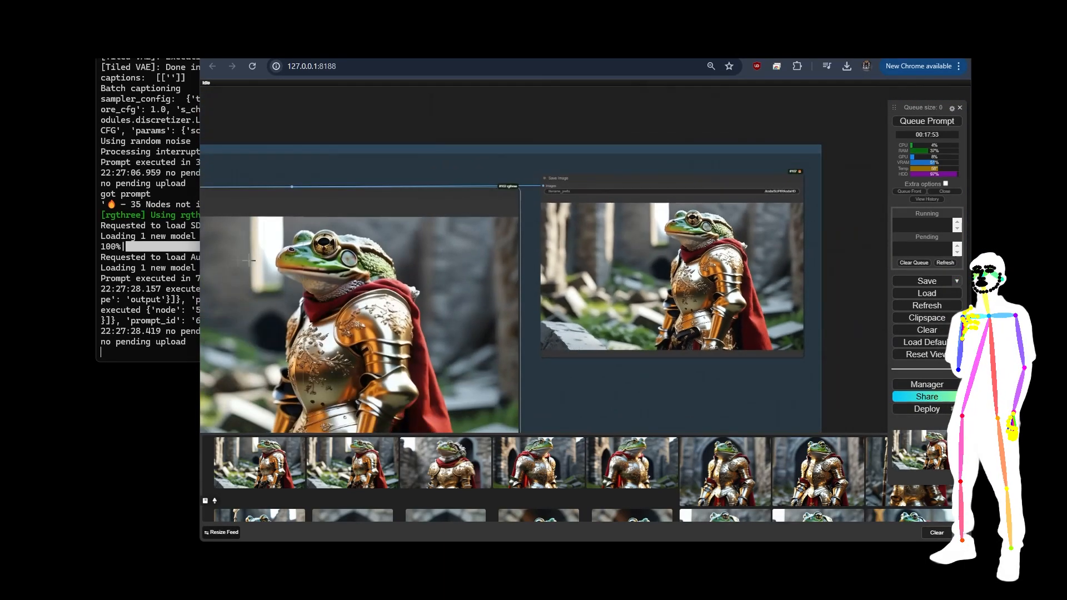
{"action": "scroll", "coordinate": [303, 222], "scroll_direction": "up", "scroll_amount": 6}
{"action": "scroll", "coordinate": [300, 223], "scroll_direction": "up", "scroll_amount": 3}
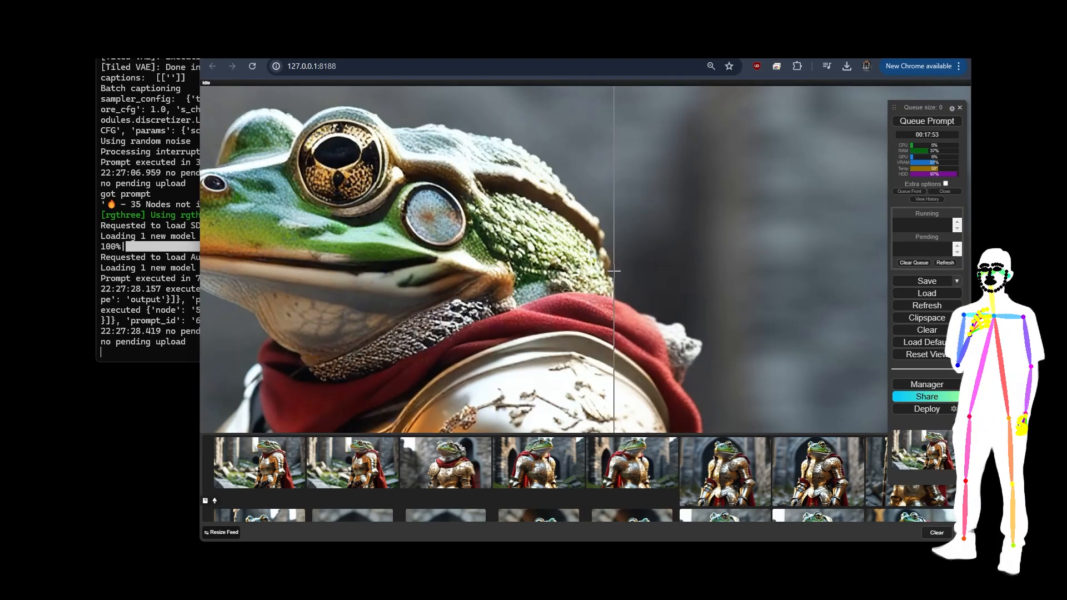
{"action": "scroll", "coordinate": [265, 242], "scroll_direction": "down", "scroll_amount": 11}
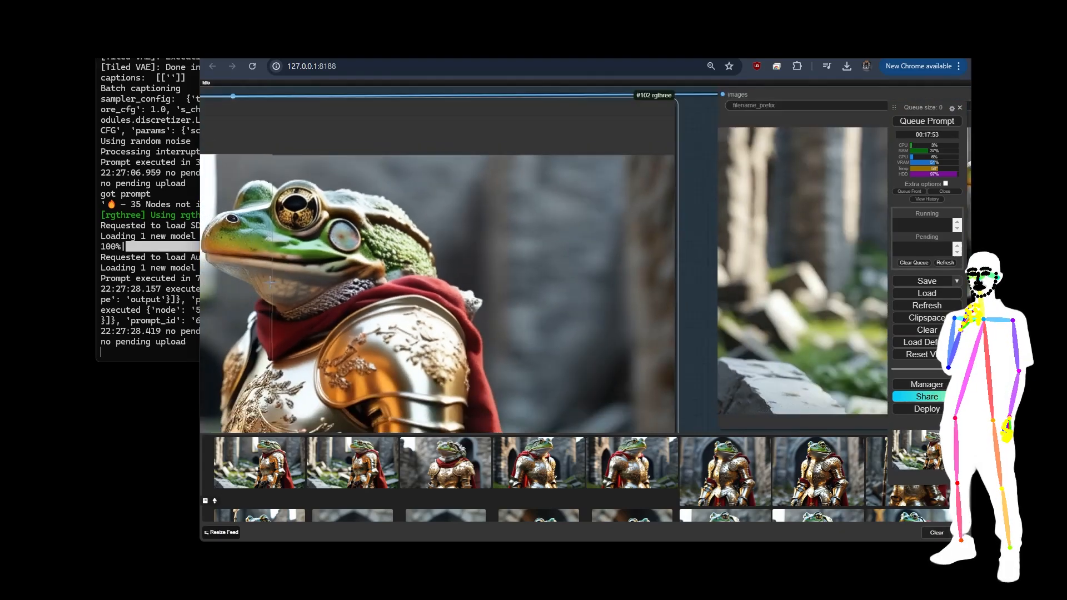
{"action": "scroll", "coordinate": [689, 228], "scroll_direction": "up", "scroll_amount": 11}
{"action": "scroll", "coordinate": [689, 168], "scroll_direction": "up", "scroll_amount": 5}
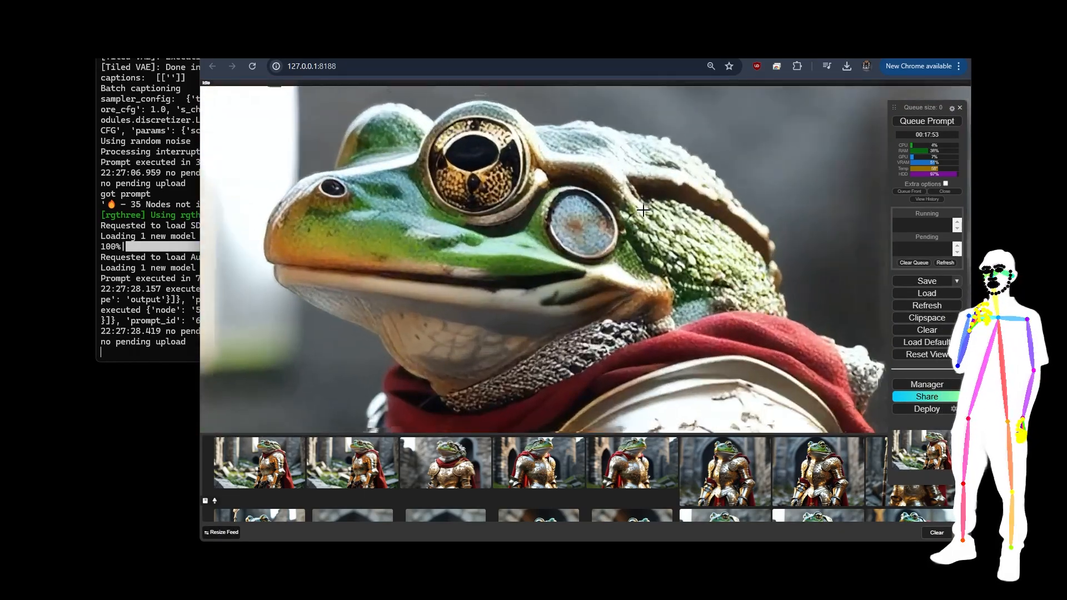
{"action": "scroll", "coordinate": [691, 265], "scroll_direction": "down", "scroll_amount": 10}
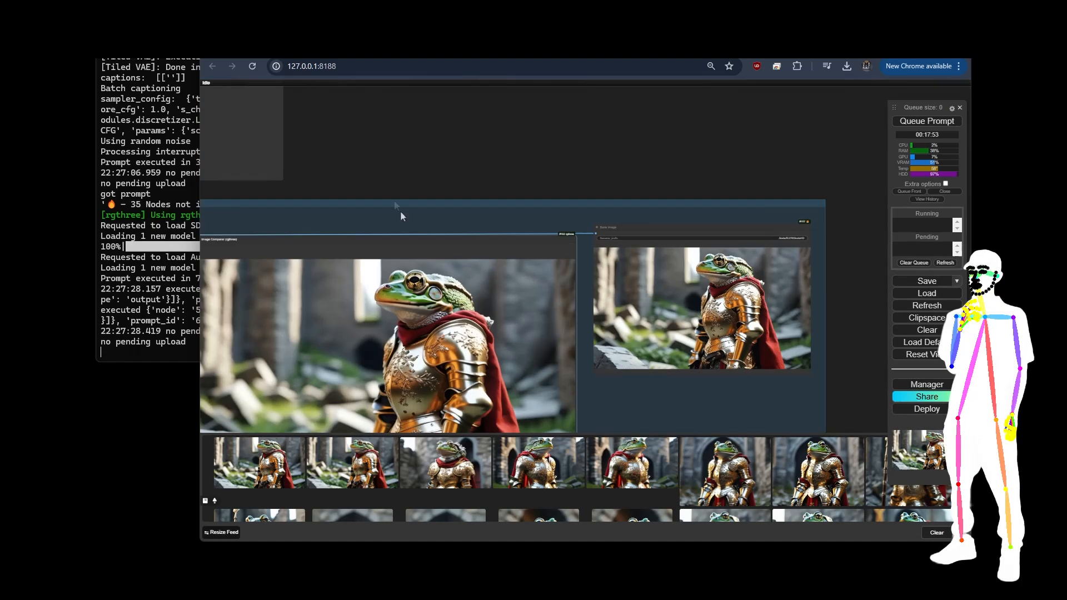
Move the Color Match node slightly down to expose its links, and inspect the frog's head in the Image Comparer
{"action": "left_click_drag", "start_coordinate": [400, 211], "coordinate": [593, 158]}
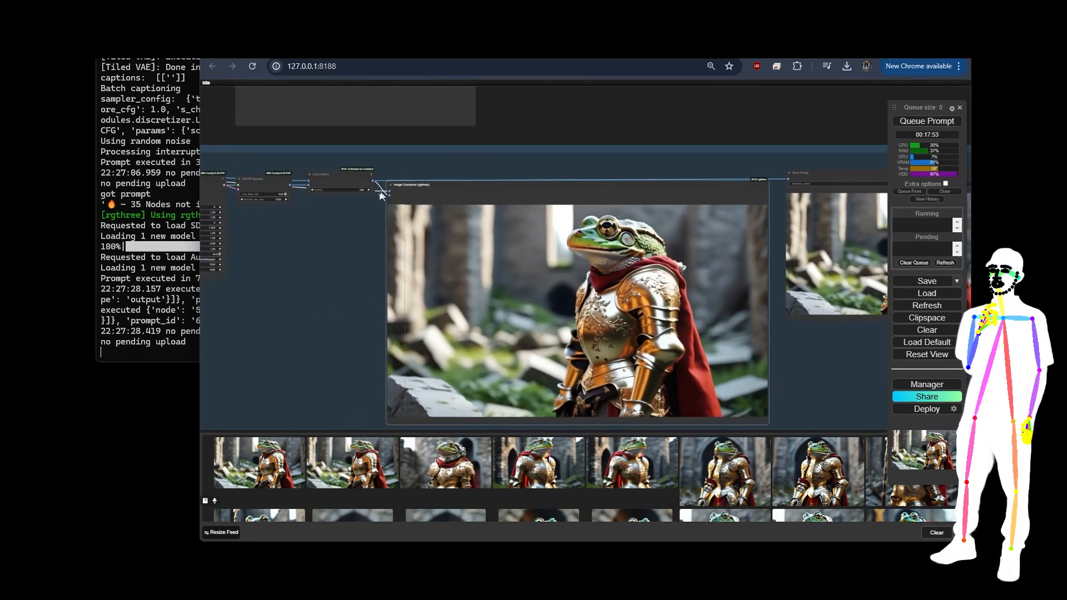
{"action": "left_click_drag", "start_coordinate": [340, 189], "coordinate": [342, 210]}
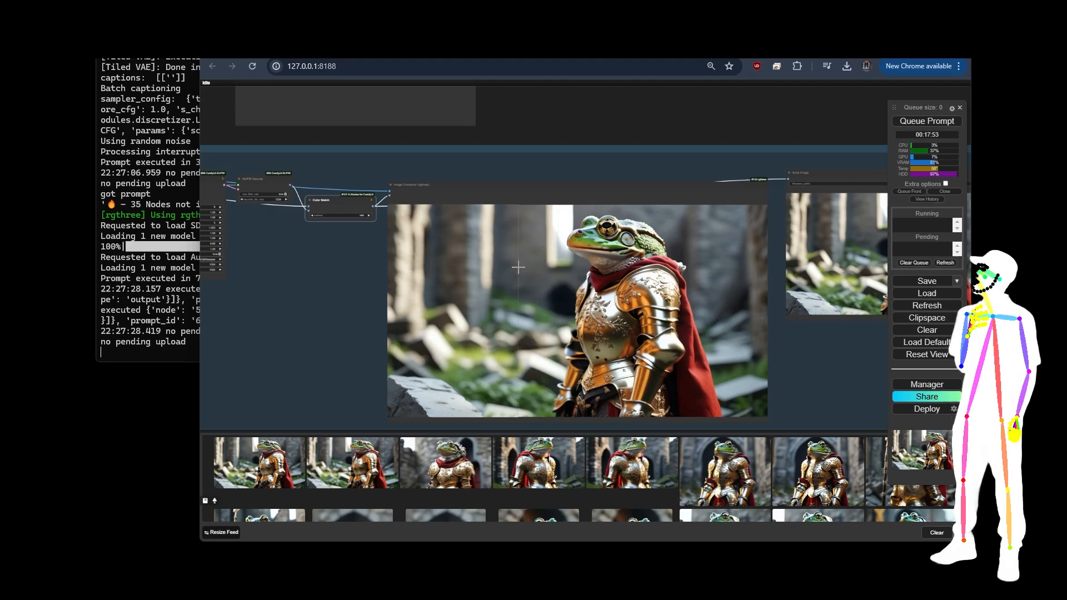
{"action": "scroll", "coordinate": [400, 253], "scroll_direction": "up", "scroll_amount": 10}
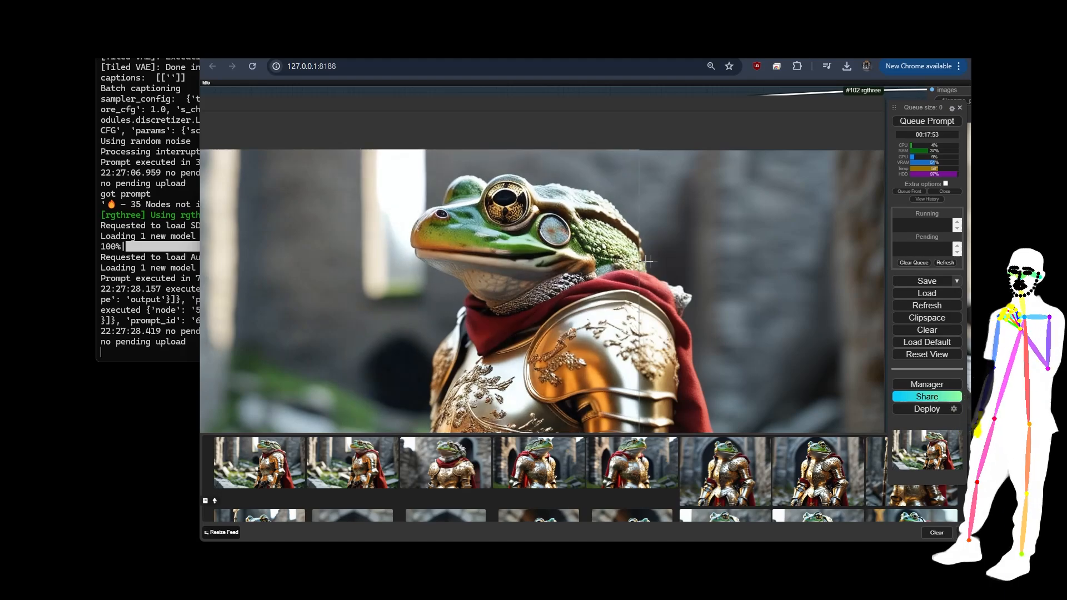
{"action": "scroll", "coordinate": [695, 256], "scroll_direction": "down", "scroll_amount": 5}
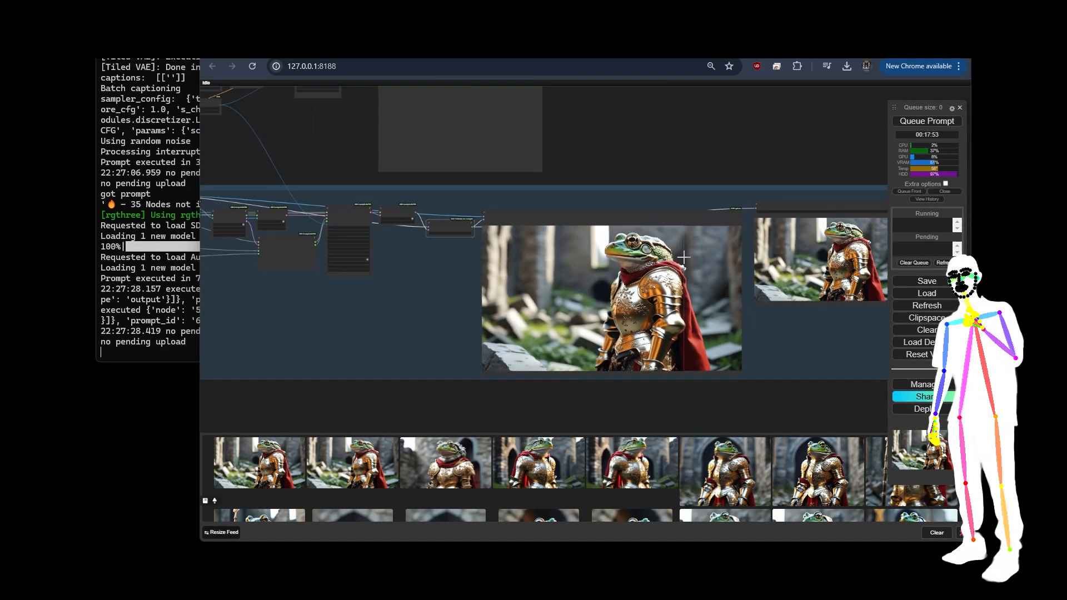
Move the Save Image node over the Image Comparer and back out beside it, comparing the frog's head and armour up close
{"action": "left_click_drag", "start_coordinate": [843, 213], "coordinate": [540, 220]}
{"action": "scroll", "coordinate": [626, 253], "scroll_direction": "up", "scroll_amount": 15}
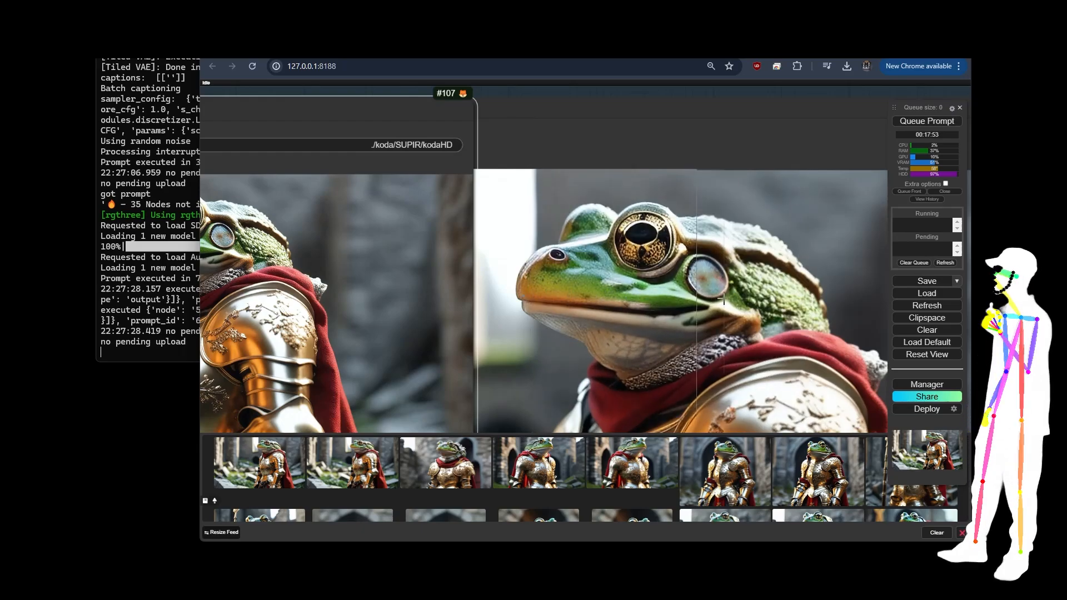
{"action": "scroll", "coordinate": [768, 289], "scroll_direction": "down", "scroll_amount": 5}
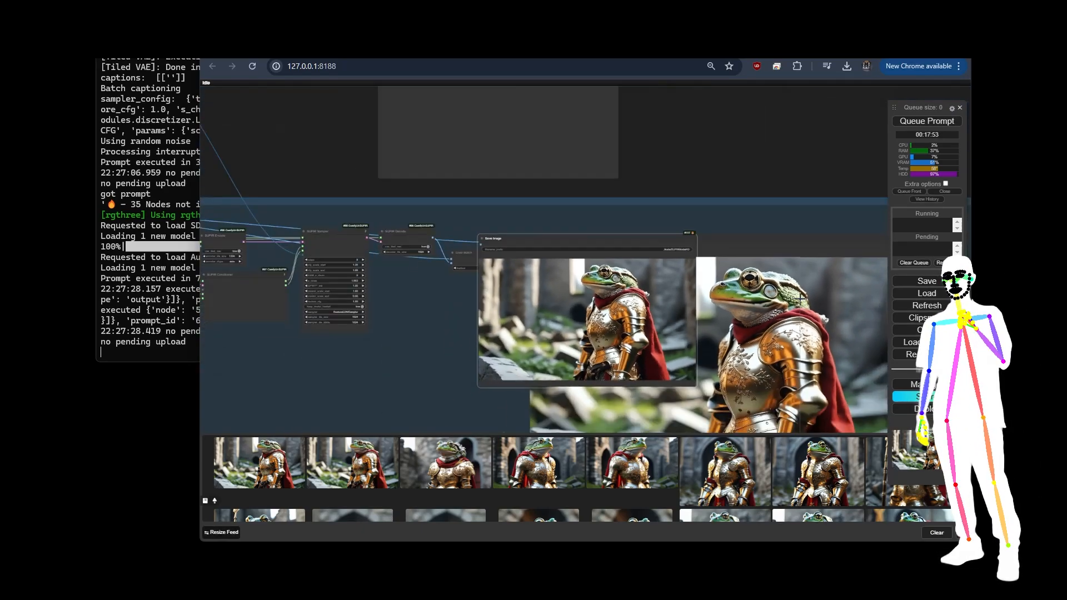
{"action": "left_click_drag", "start_coordinate": [408, 375], "coordinate": [210, 291]}
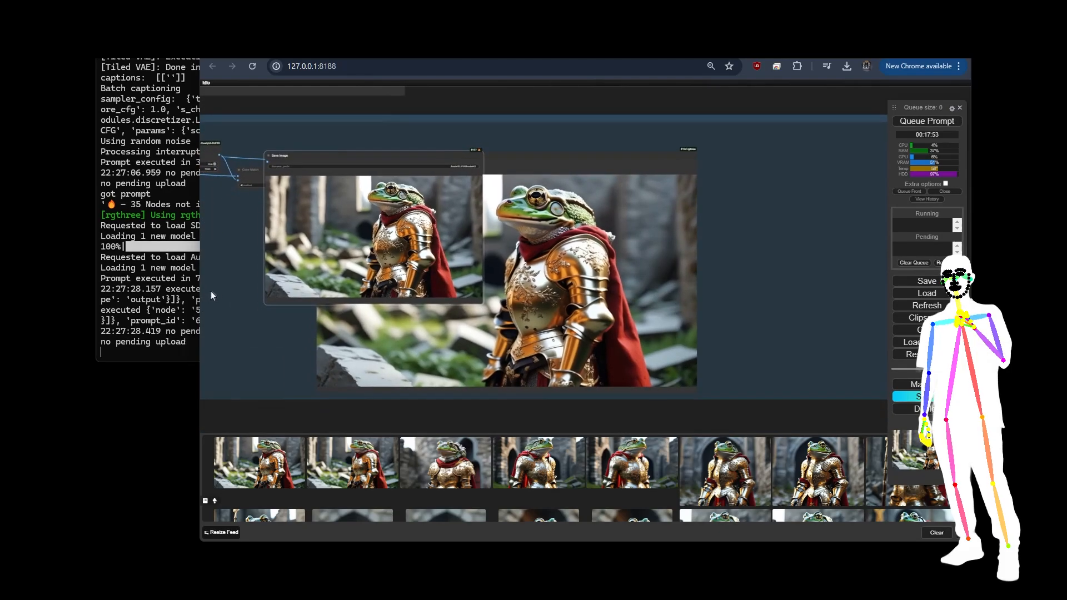
{"action": "left_click_drag", "start_coordinate": [503, 152], "coordinate": [808, 156]}
{"action": "scroll", "coordinate": [543, 213], "scroll_direction": "up", "scroll_amount": 5}
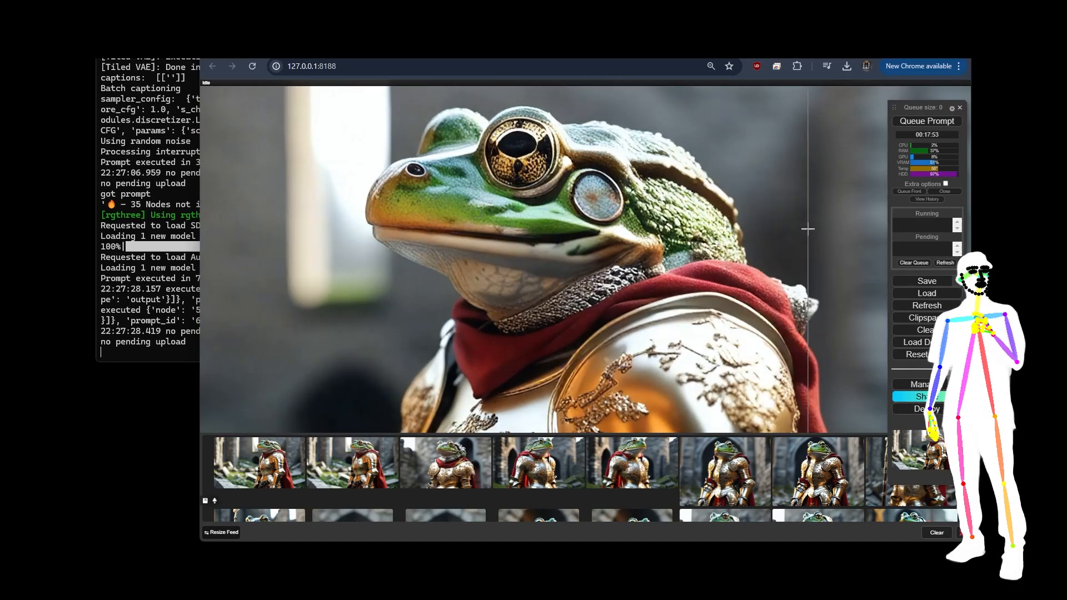
{"action": "scroll", "coordinate": [807, 228], "scroll_direction": "down", "scroll_amount": 5}
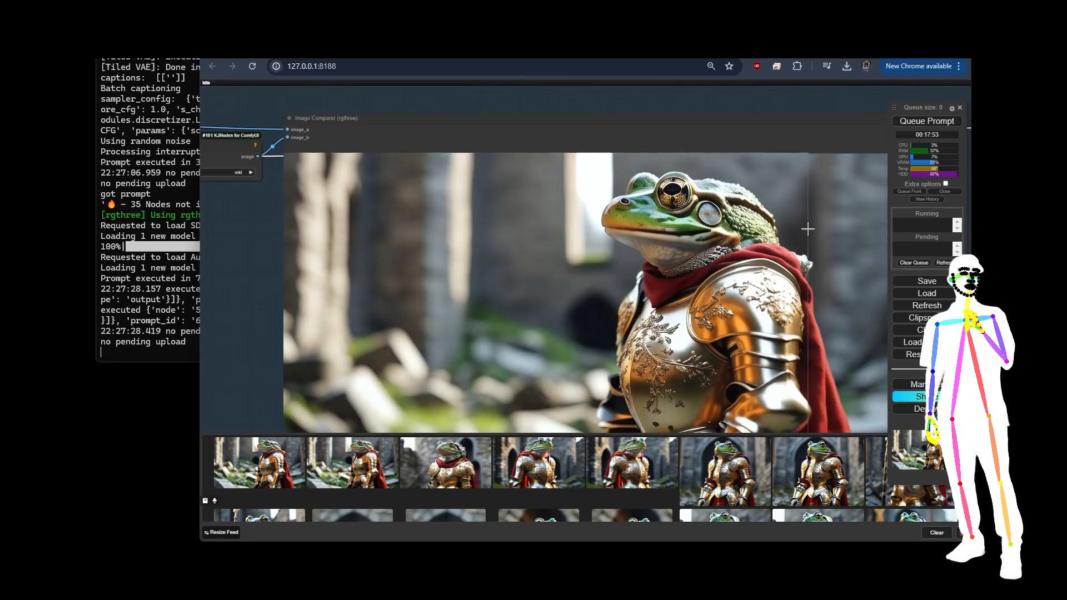
{"action": "scroll", "coordinate": [807, 229], "scroll_direction": "up", "scroll_amount": 5}
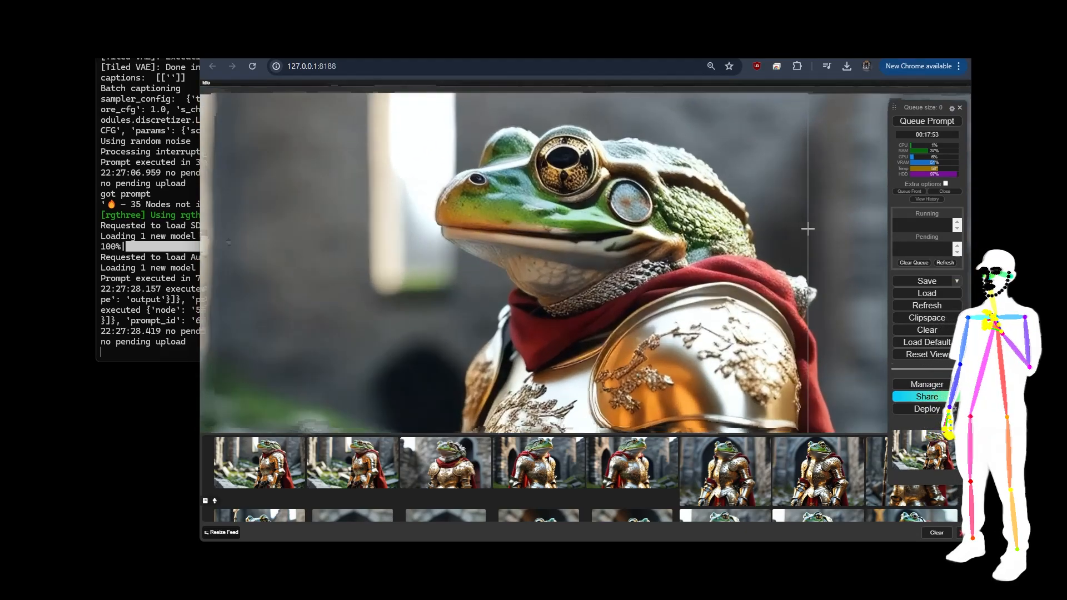
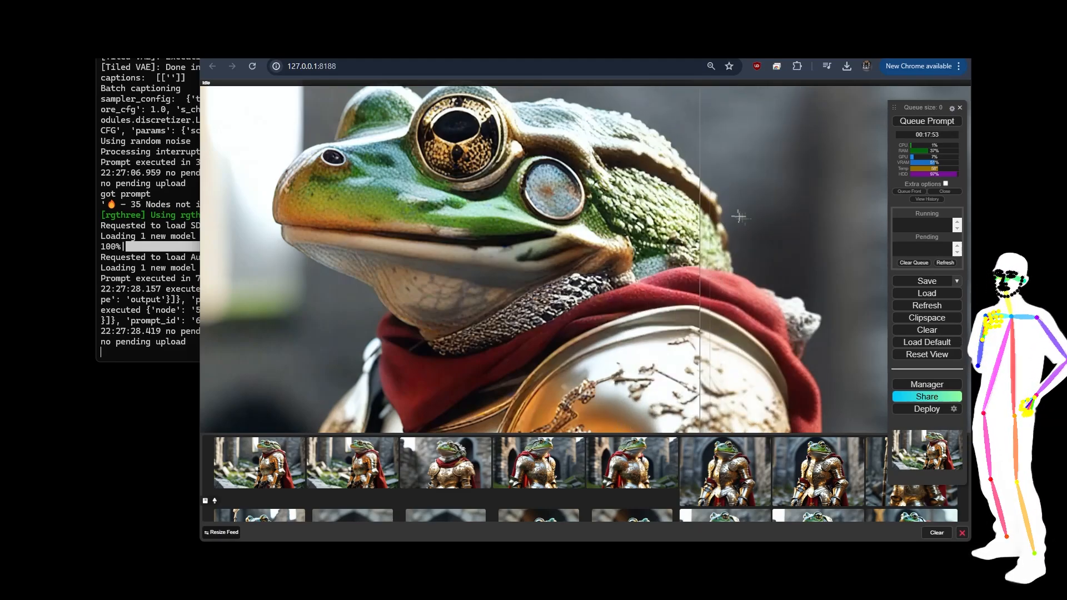
Shift the Save Image node closer to the Image Comparer so it fits inside the HYPER SUPIR group
{"action": "scroll", "coordinate": [790, 245], "scroll_direction": "down", "scroll_amount": 5}
{"action": "scroll", "coordinate": [790, 245], "scroll_direction": "down", "scroll_amount": 6}
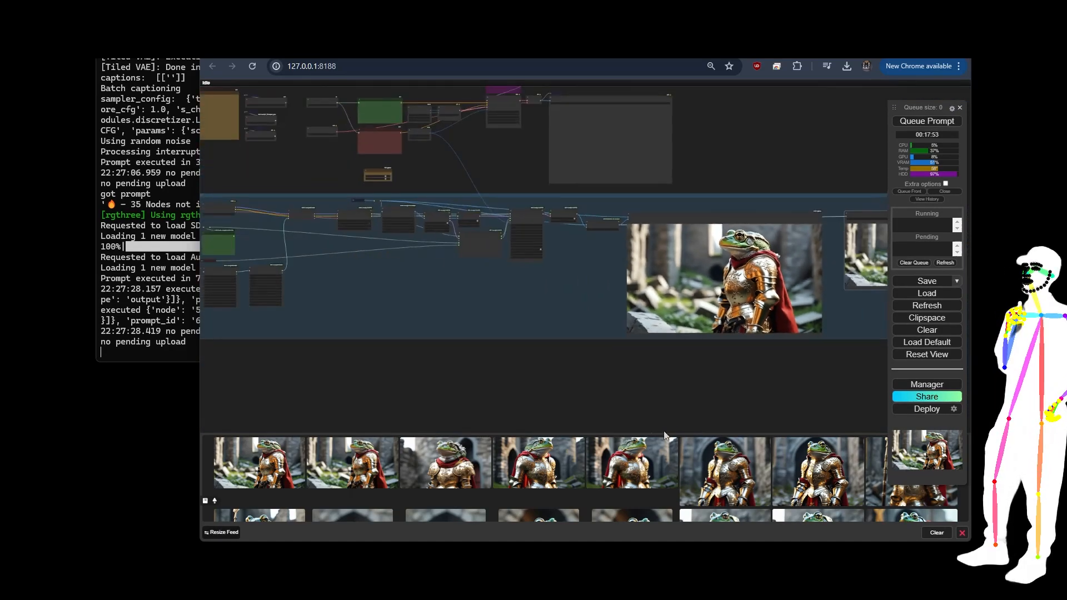
{"action": "left_click_drag", "start_coordinate": [741, 381], "coordinate": [672, 353]}
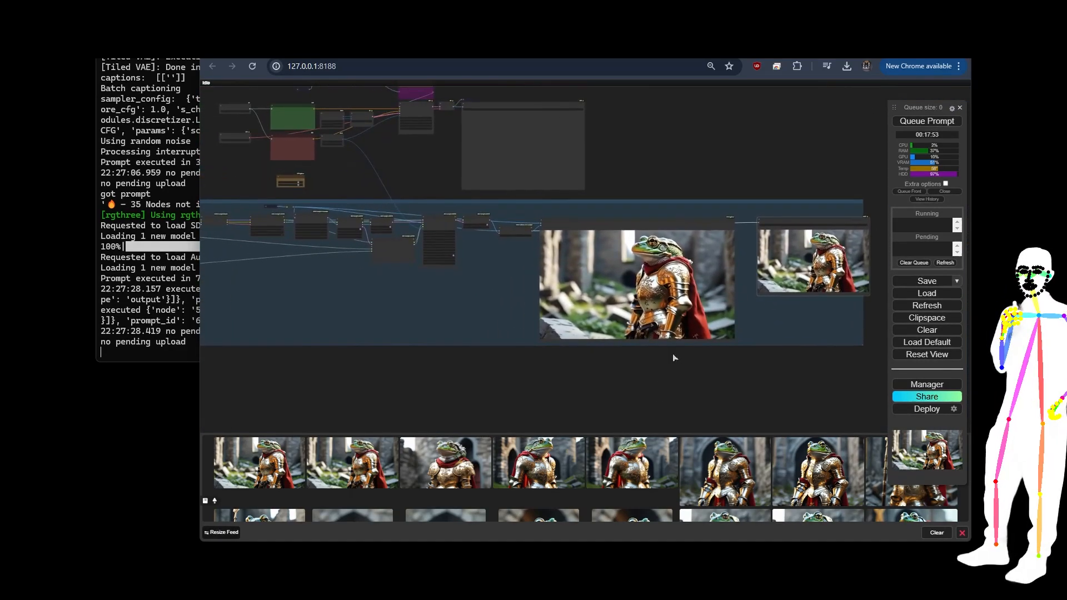
{"action": "left_click_drag", "start_coordinate": [795, 224], "coordinate": [787, 223]}
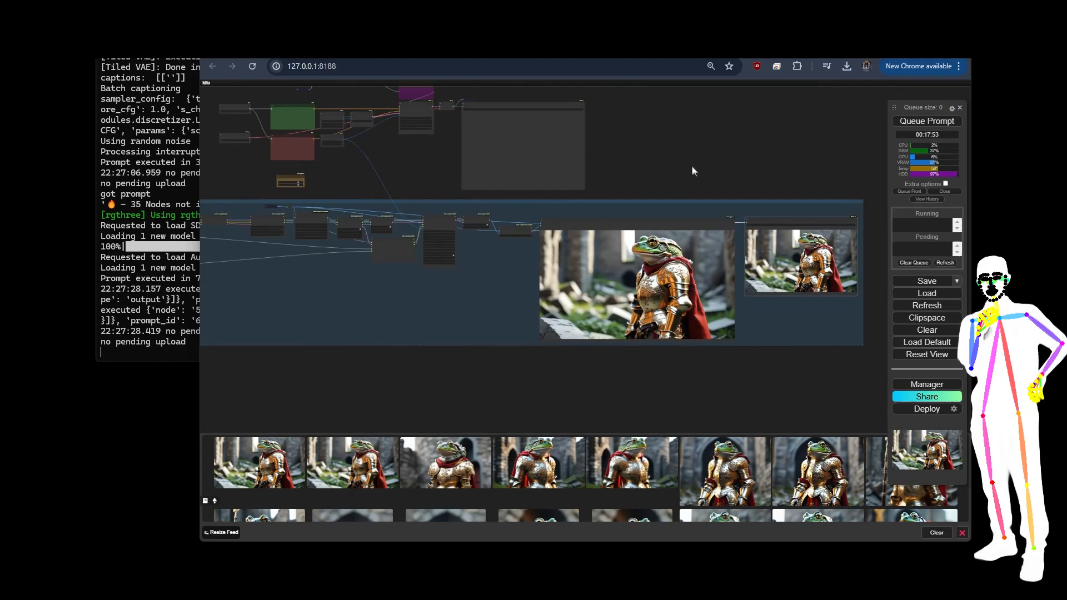
Disable both the IPAdapter and HYPER SUPIR groups in the Fast Groups Bypasser node
{"action": "left_click_drag", "start_coordinate": [691, 165], "coordinate": [829, 229]}
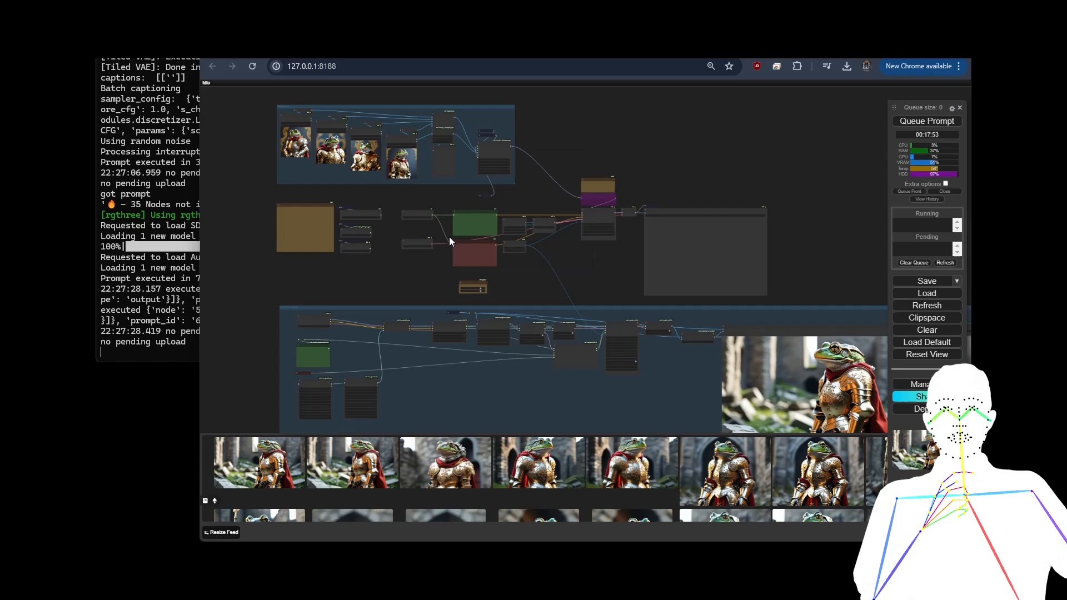
{"action": "scroll", "coordinate": [449, 279], "scroll_direction": "up", "scroll_amount": 15}
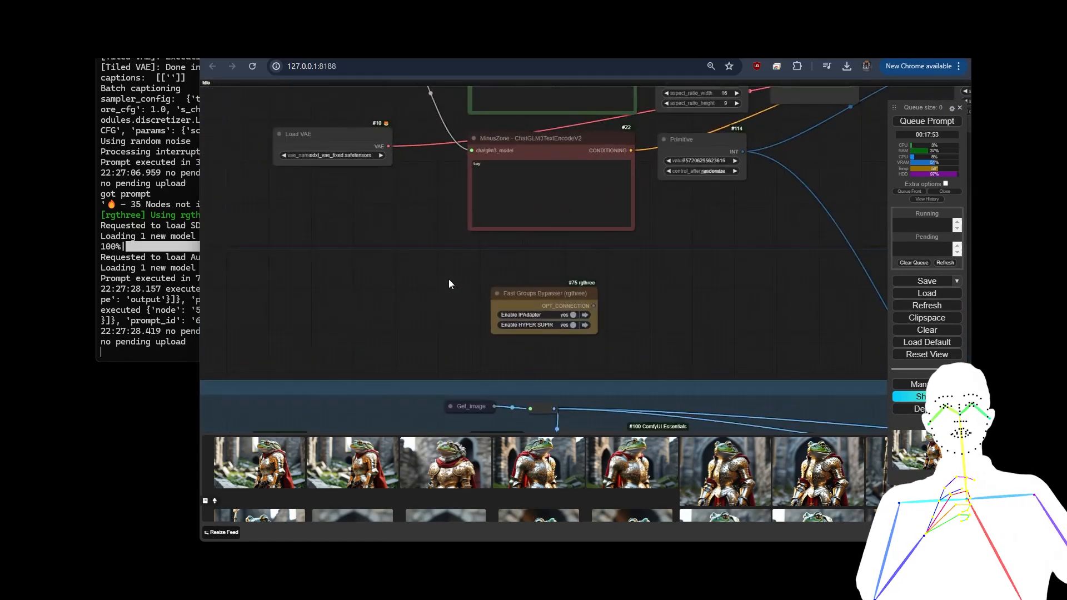
{"action": "left_click", "coordinate": [647, 338]}
{"action": "left_click", "coordinate": [647, 354]}
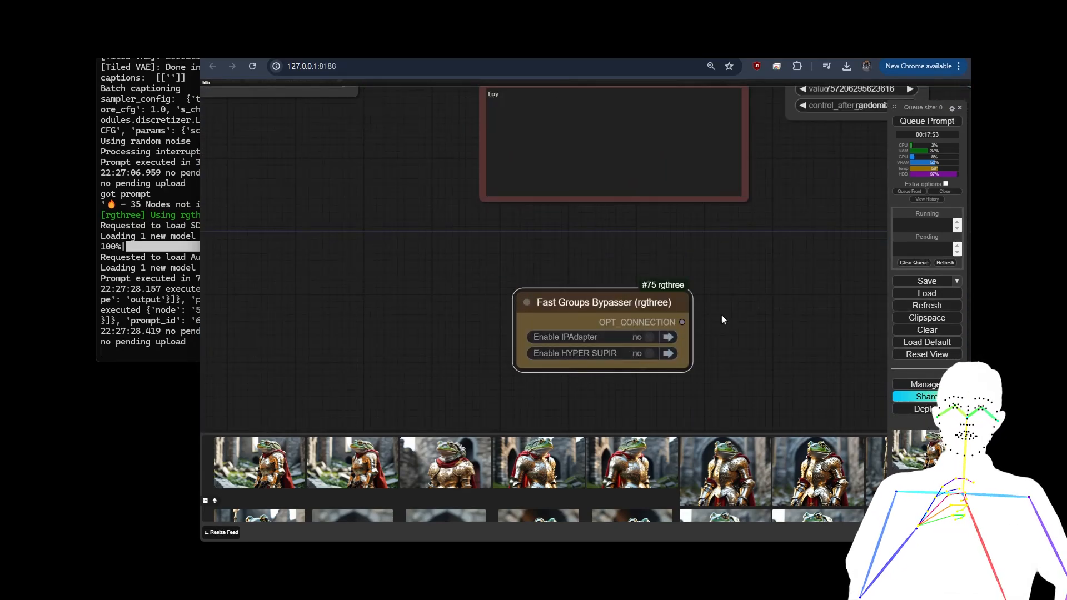
Replace "frog" with "kangaroo" in the positive prompt of the green ChatGLM3TextEncodeV2 node, giving "(kangaroo knight:0.3)"
{"action": "left_click_drag", "start_coordinate": [721, 315], "coordinate": [716, 414]}
{"action": "scroll", "coordinate": [721, 352], "scroll_direction": "down", "scroll_amount": 5}
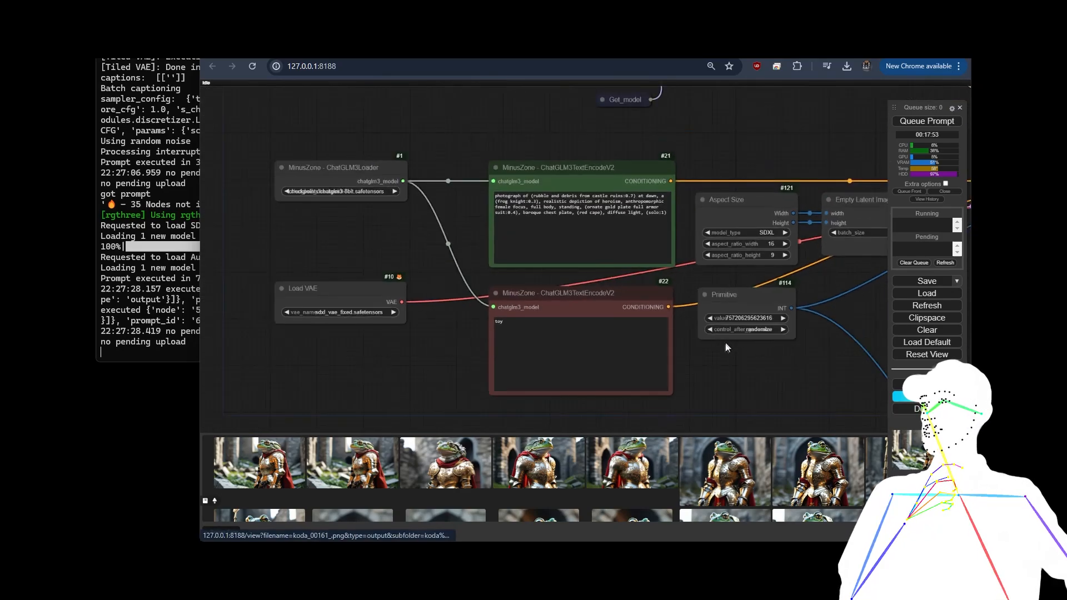
{"action": "scroll", "coordinate": [520, 254], "scroll_direction": "up", "scroll_amount": 2}
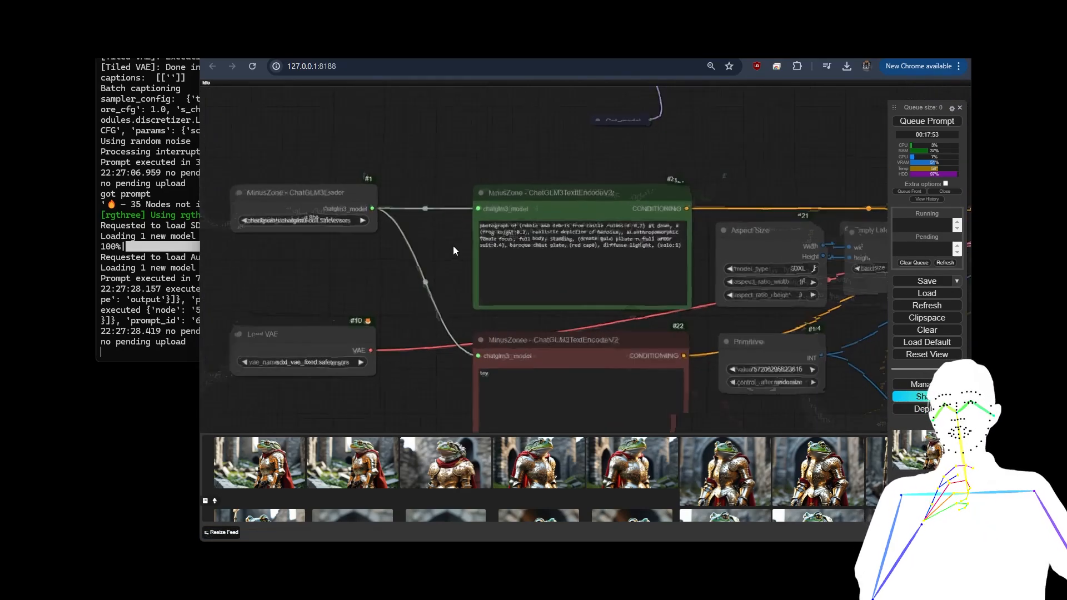
{"action": "scroll", "coordinate": [453, 246], "scroll_direction": "up", "scroll_amount": 6}
{"action": "left_click", "coordinate": [521, 223]}
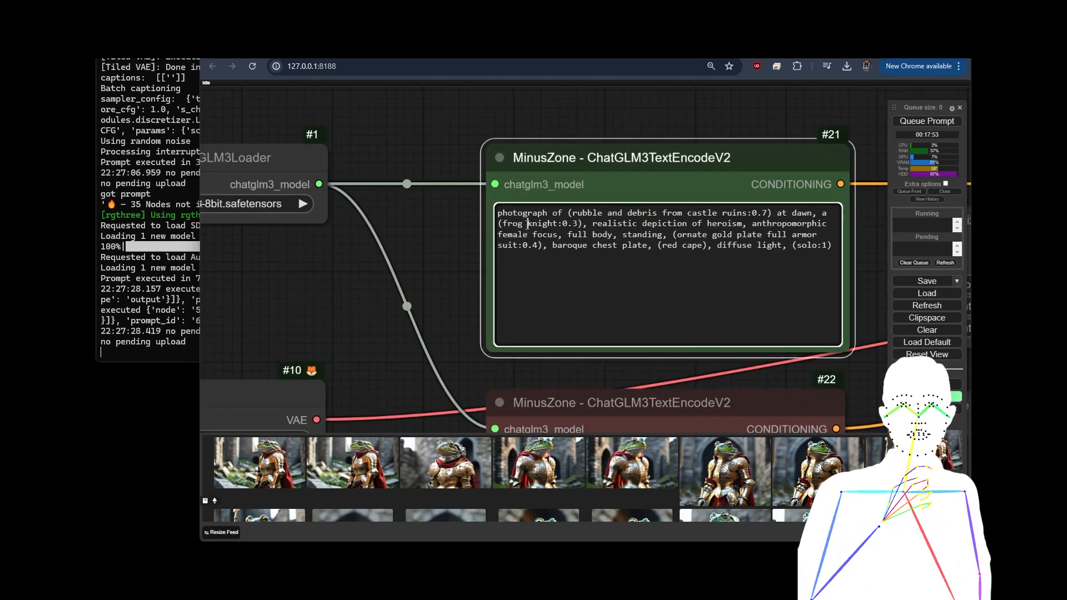
{"action": "key", "text": "BackSpace"}
{"action": "key", "text": "BackSpace"}
{"action": "key", "text": "BackSpace"}
{"action": "key", "text": "BackSpace"}
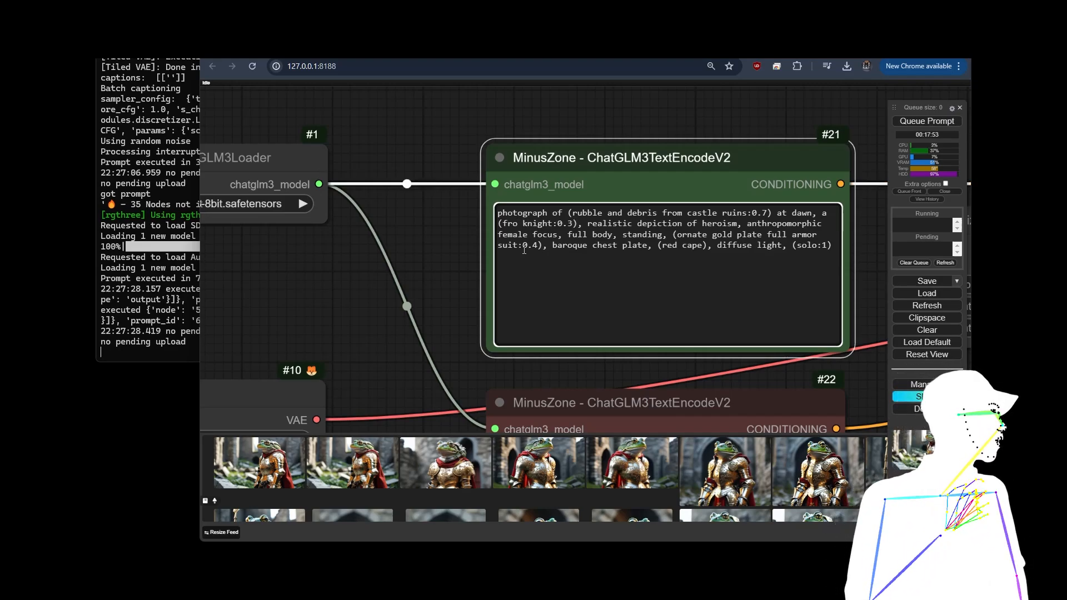
{"action": "type", "text": "kang"}
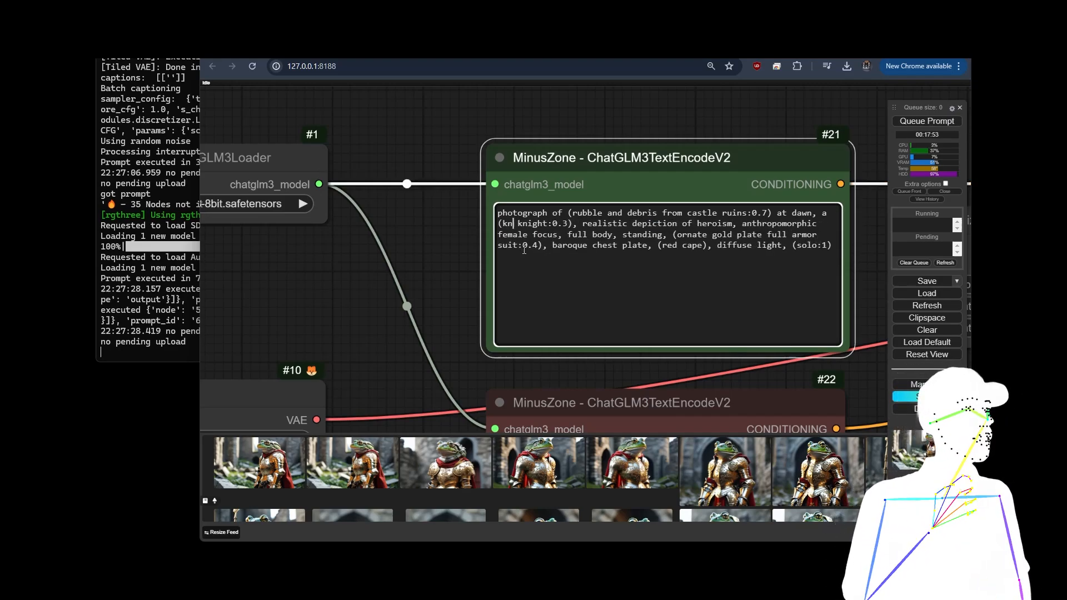
{"action": "type", "text": "aroo"}
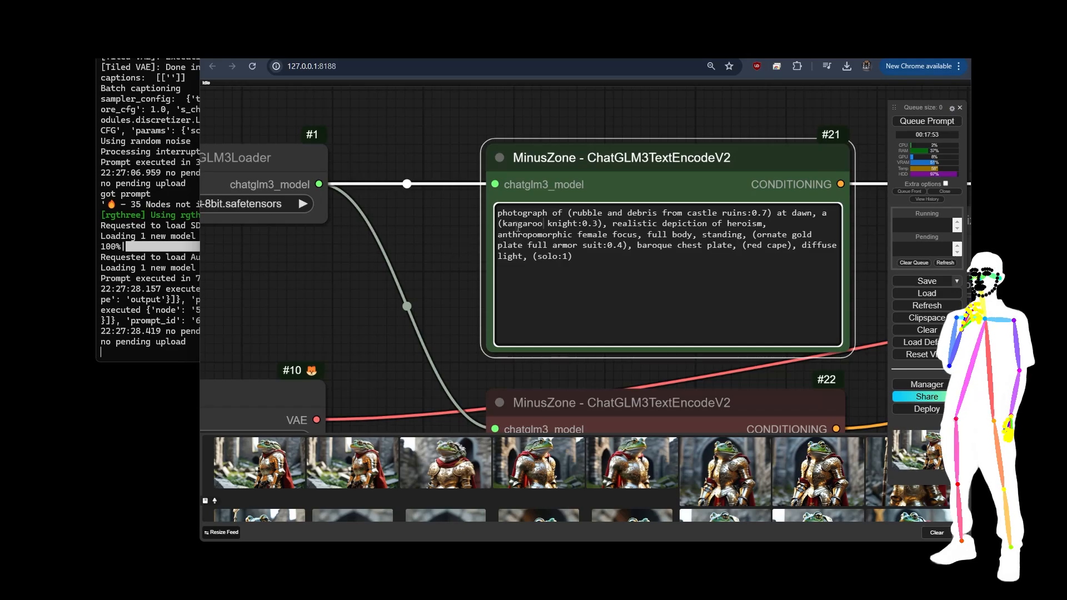
Queue a generation of the kangaroo knight and bring the base workflow's Save Image node into view
{"action": "scroll", "coordinate": [451, 243], "scroll_direction": "down", "scroll_amount": 10}
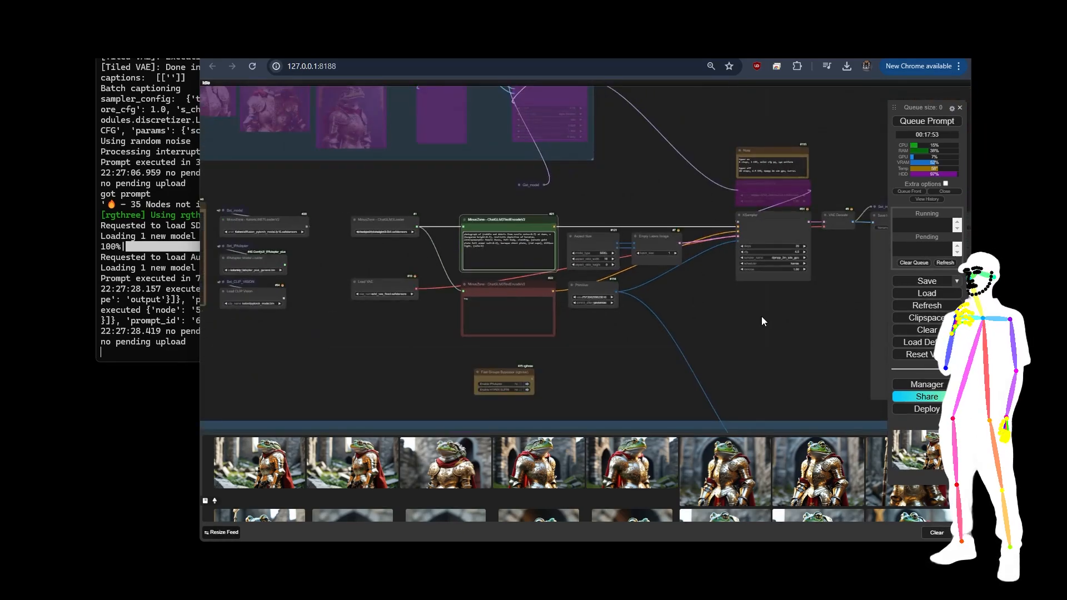
{"action": "left_click", "coordinate": [934, 123]}
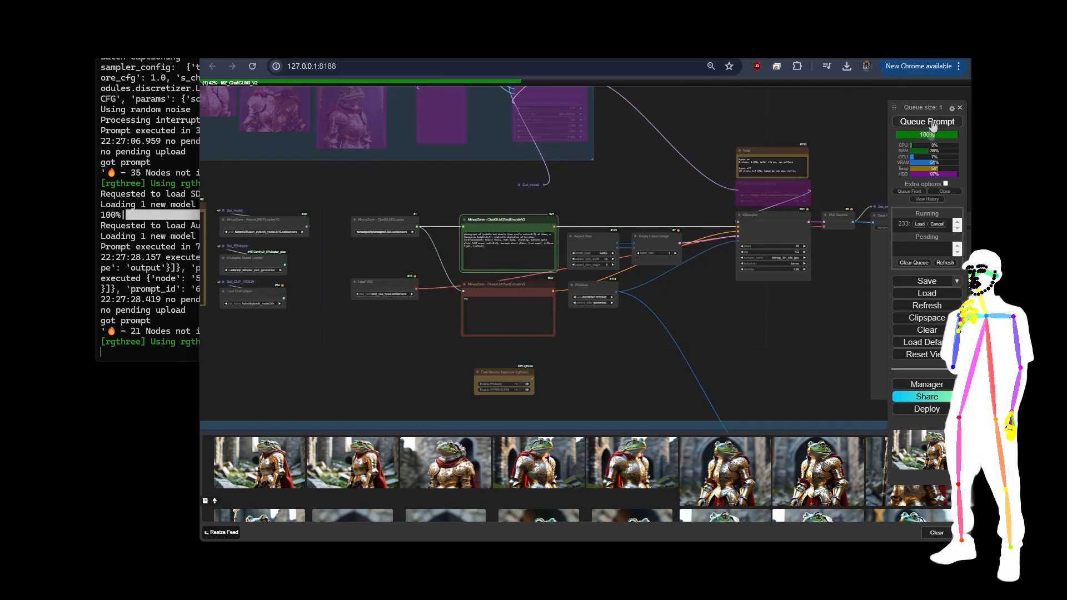
{"action": "left_click_drag", "start_coordinate": [793, 309], "coordinate": [471, 304]}
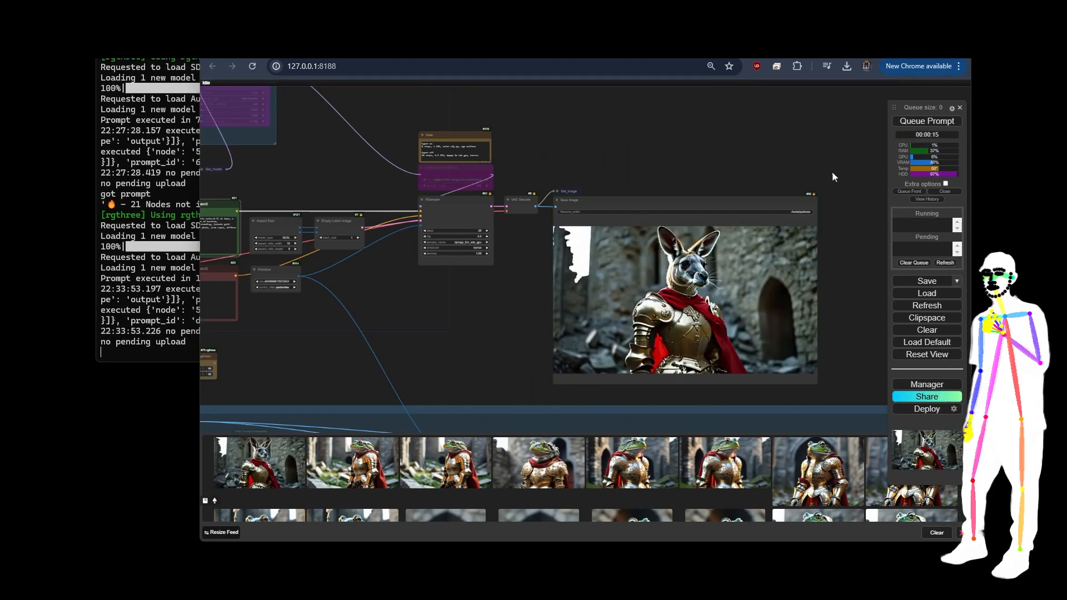
Queue three more kangaroo knight generations and review the results in the image feed
{"action": "left_click", "coordinate": [919, 125]}
{"action": "left_click", "coordinate": [919, 125]}
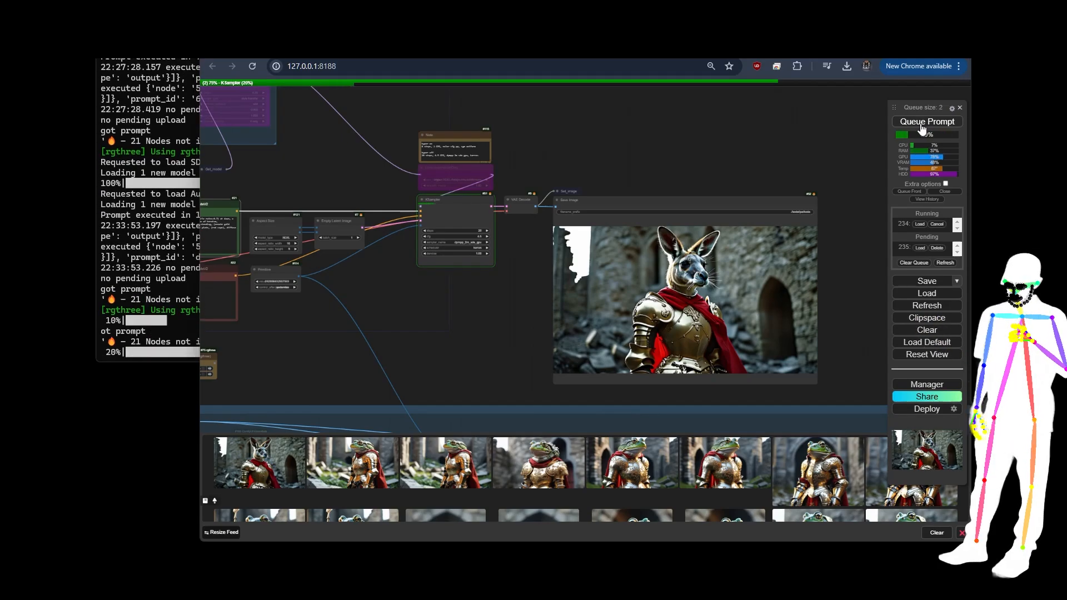
{"action": "left_click", "coordinate": [920, 125]}
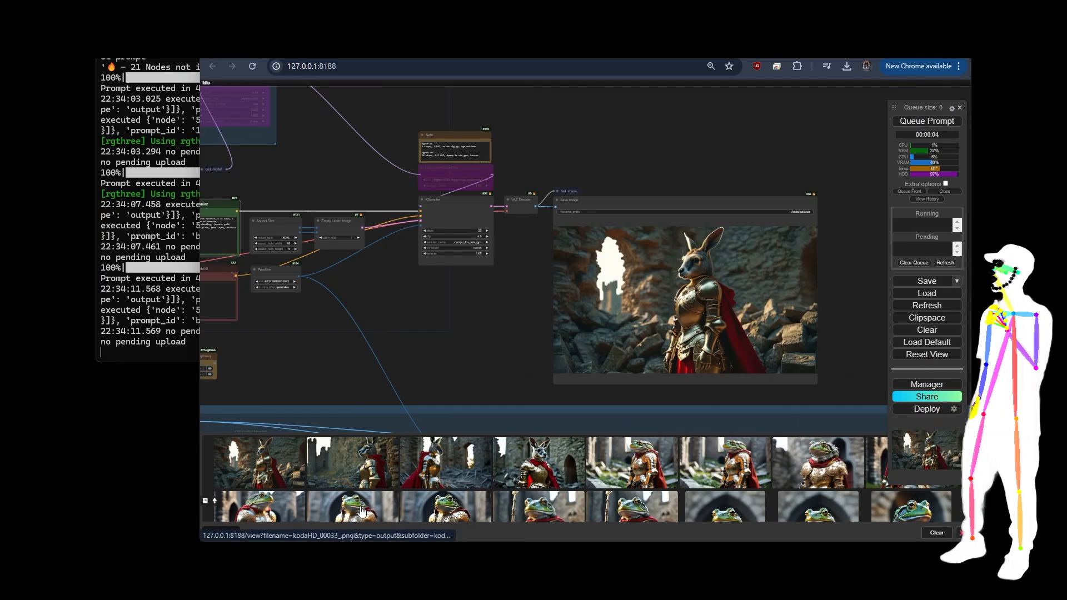
{"action": "scroll", "coordinate": [479, 468], "scroll_direction": "down", "scroll_amount": 2}
{"action": "scroll", "coordinate": [589, 471], "scroll_direction": "up", "scroll_amount": 2}
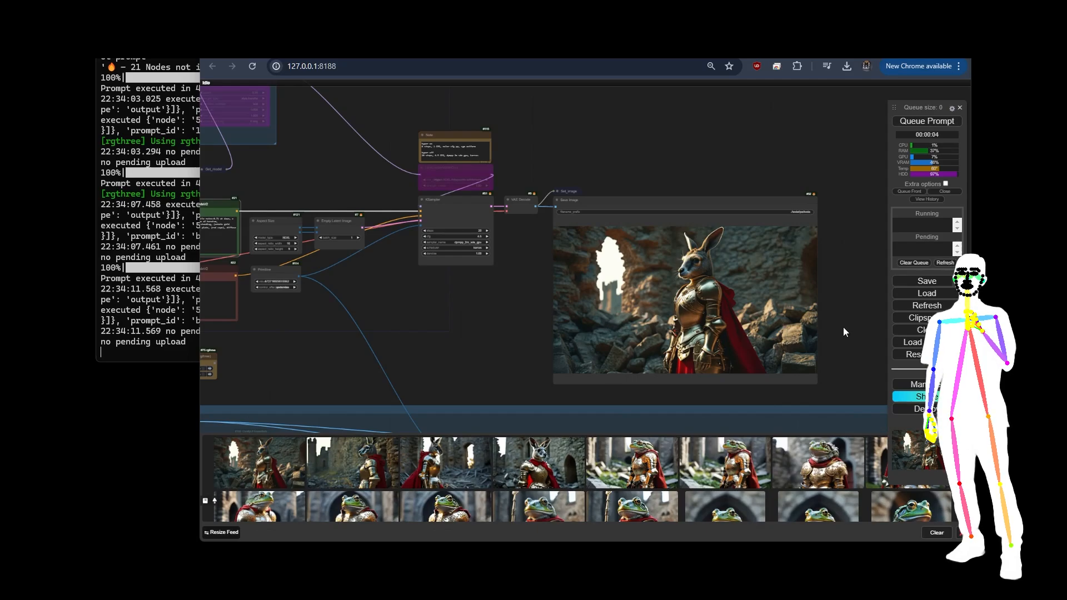
Enable the IPAdapter group in the Fast Groups Bypasser node
{"action": "scroll", "coordinate": [843, 328], "scroll_direction": "down", "scroll_amount": 4}
{"action": "scroll", "coordinate": [847, 330], "scroll_direction": "down", "scroll_amount": 1}
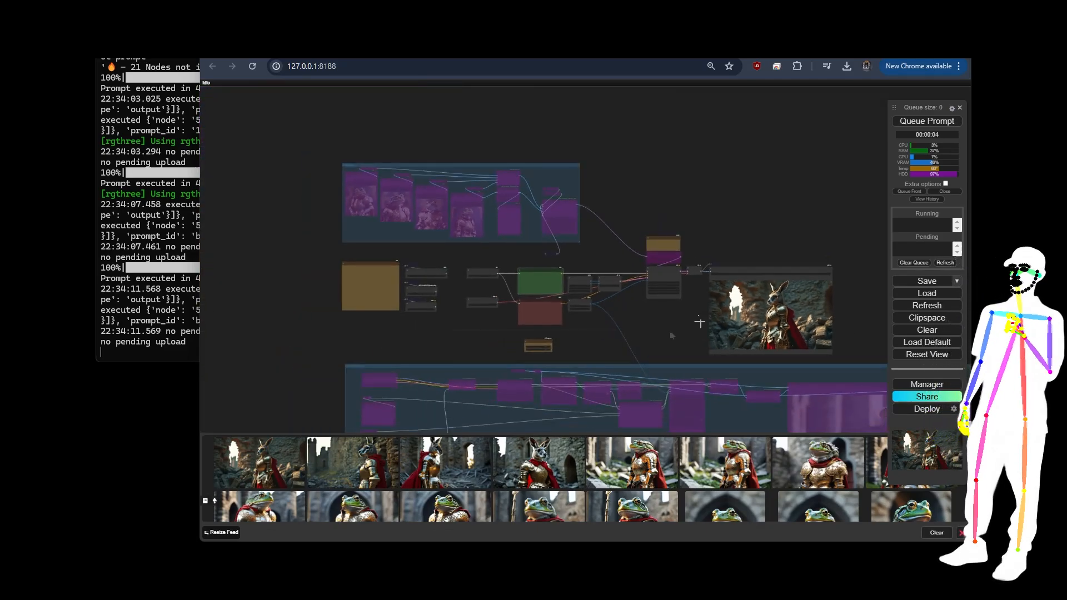
{"action": "scroll", "coordinate": [498, 349], "scroll_direction": "up", "scroll_amount": 1}
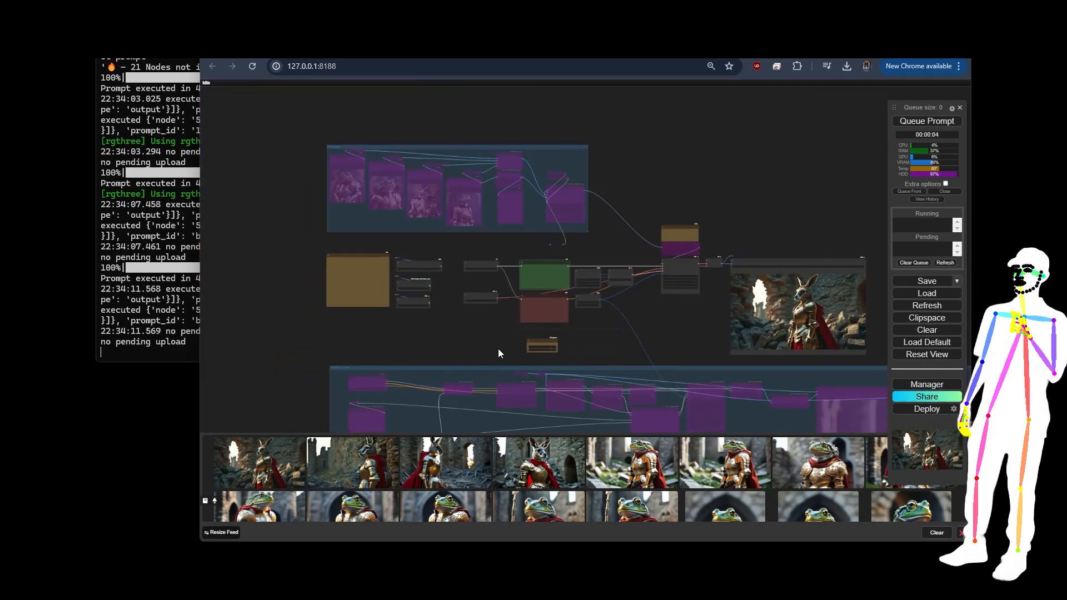
{"action": "left_click", "coordinate": [548, 348]}
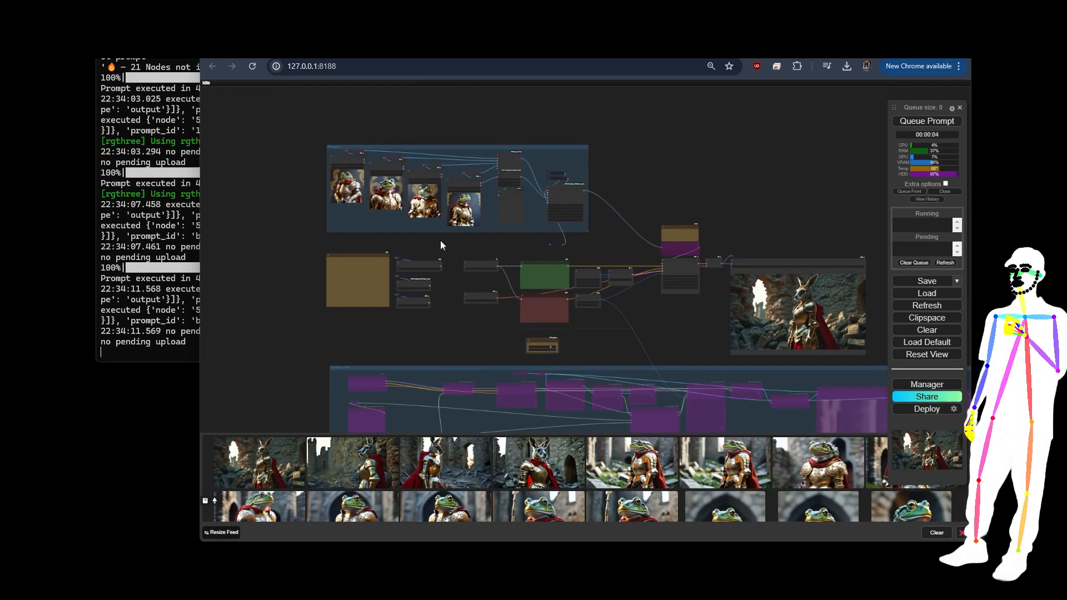
Replace the four IPAdapter reference images with the kangaroo knight results koda_00171, koda_00172, koda_00173 and koda_00174 from the image feed
{"action": "scroll", "coordinate": [444, 288], "scroll_direction": "up", "scroll_amount": 6}
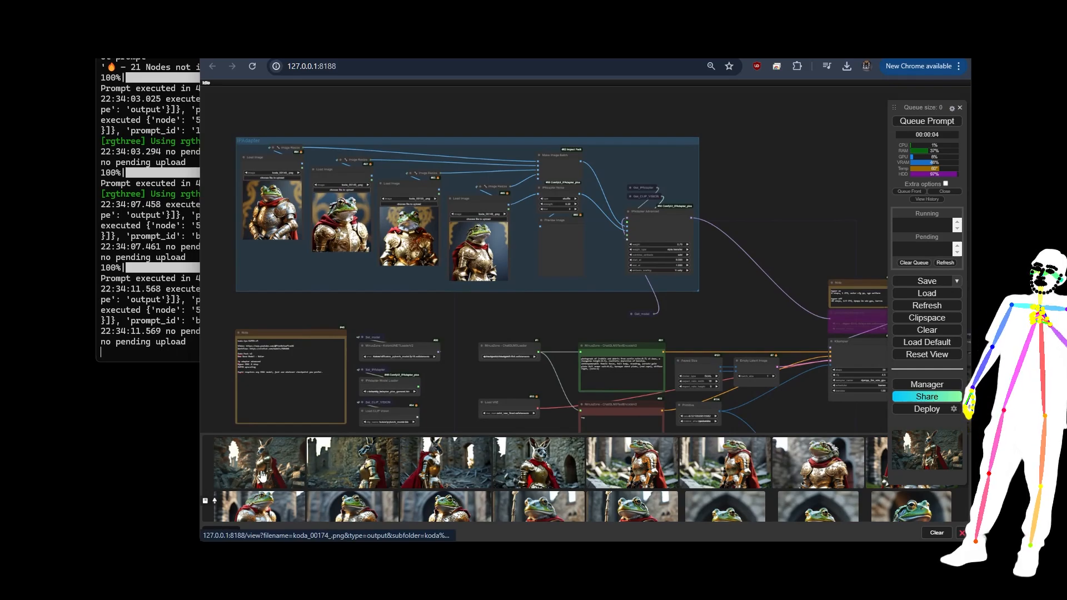
{"action": "left_click_drag", "start_coordinate": [265, 478], "coordinate": [487, 261]}
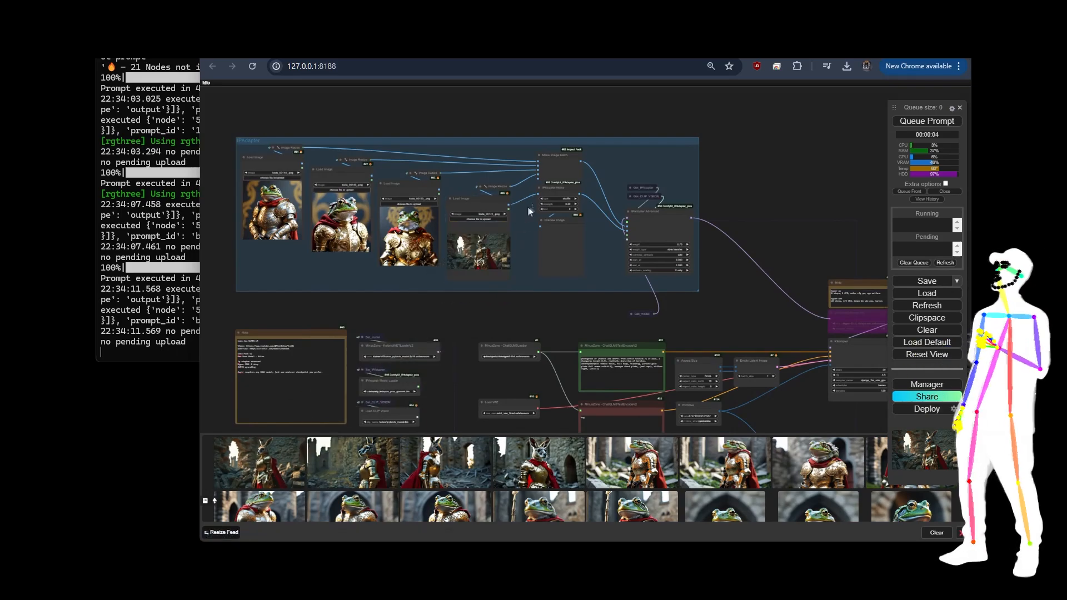
{"action": "left_click_drag", "start_coordinate": [543, 478], "coordinate": [256, 205]}
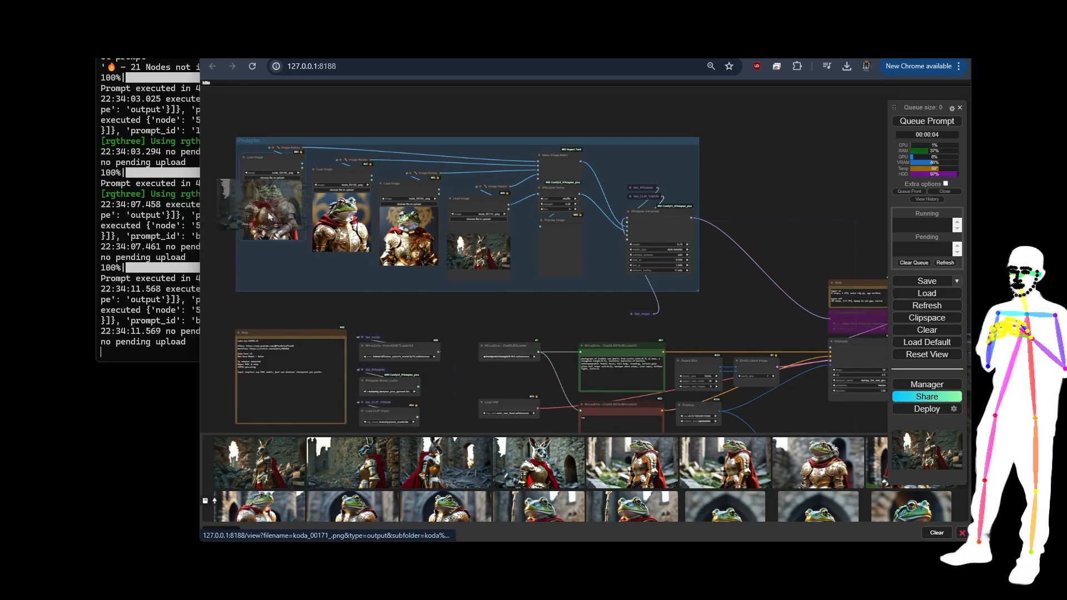
{"action": "left_click_drag", "start_coordinate": [440, 467], "coordinate": [354, 230]}
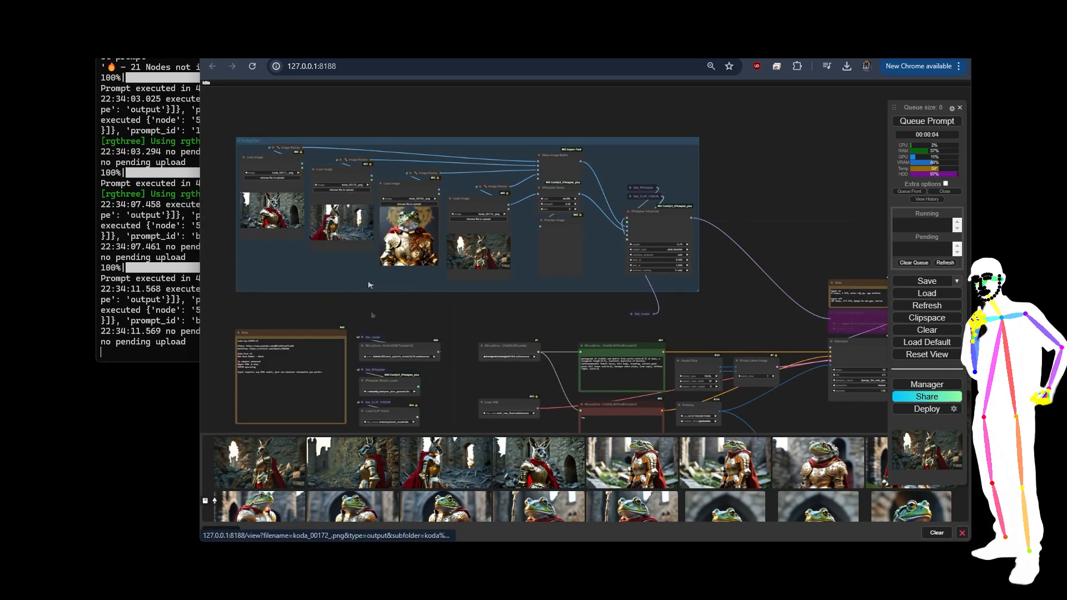
{"action": "left_click_drag", "start_coordinate": [368, 465], "coordinate": [414, 244]}
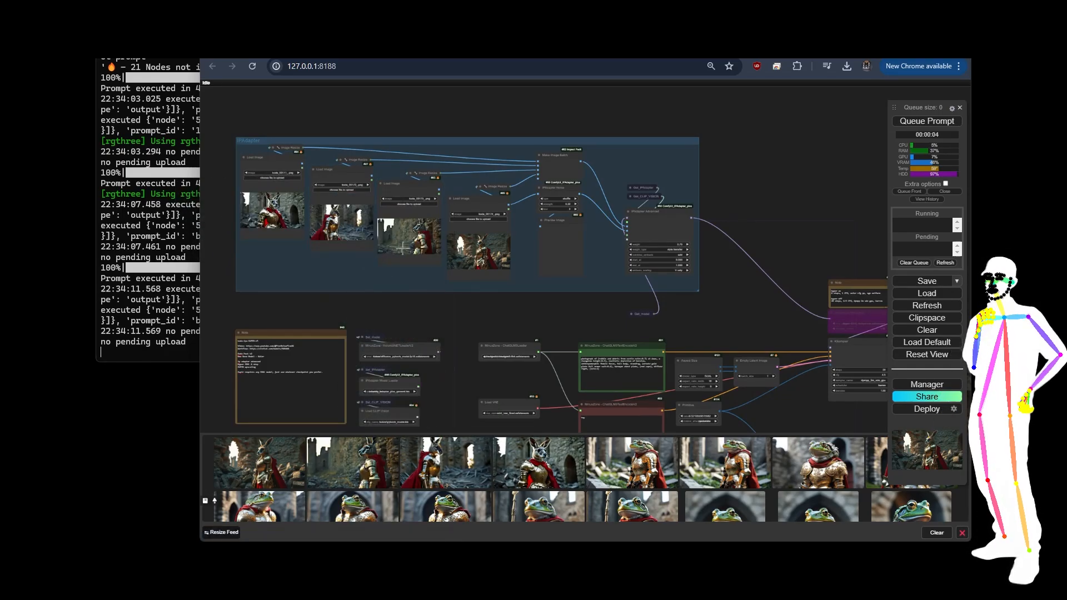
{"action": "scroll", "coordinate": [356, 249], "scroll_direction": "up", "scroll_amount": 6}
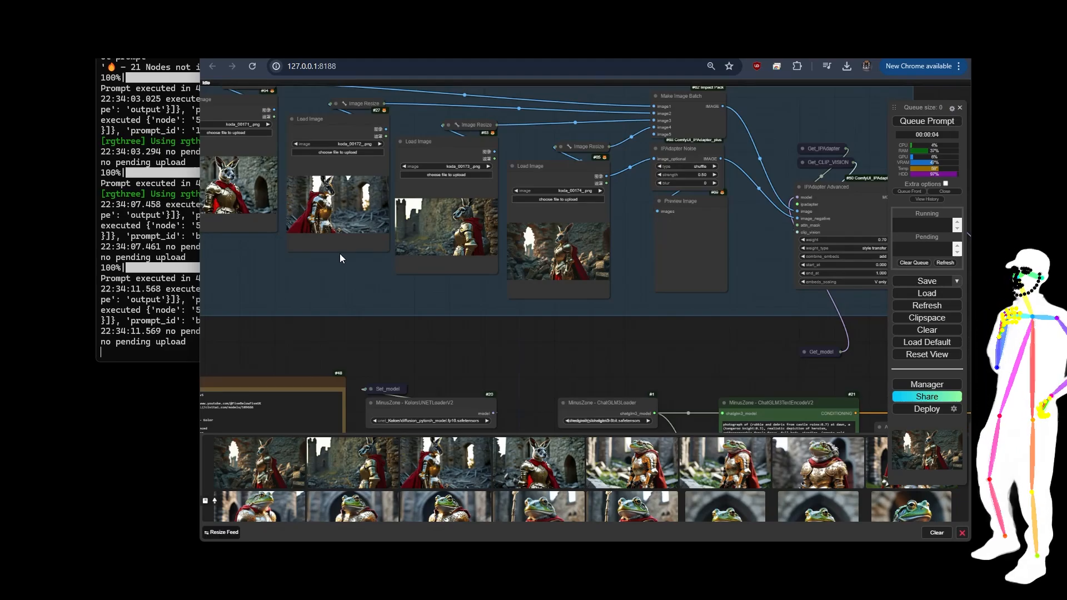
Queue three kangaroo knight generations with the new IPAdapter references, keeping the base Save Image node in view
{"action": "scroll", "coordinate": [339, 254], "scroll_direction": "down", "scroll_amount": 5}
{"action": "left_click_drag", "start_coordinate": [731, 228], "coordinate": [538, 116]}
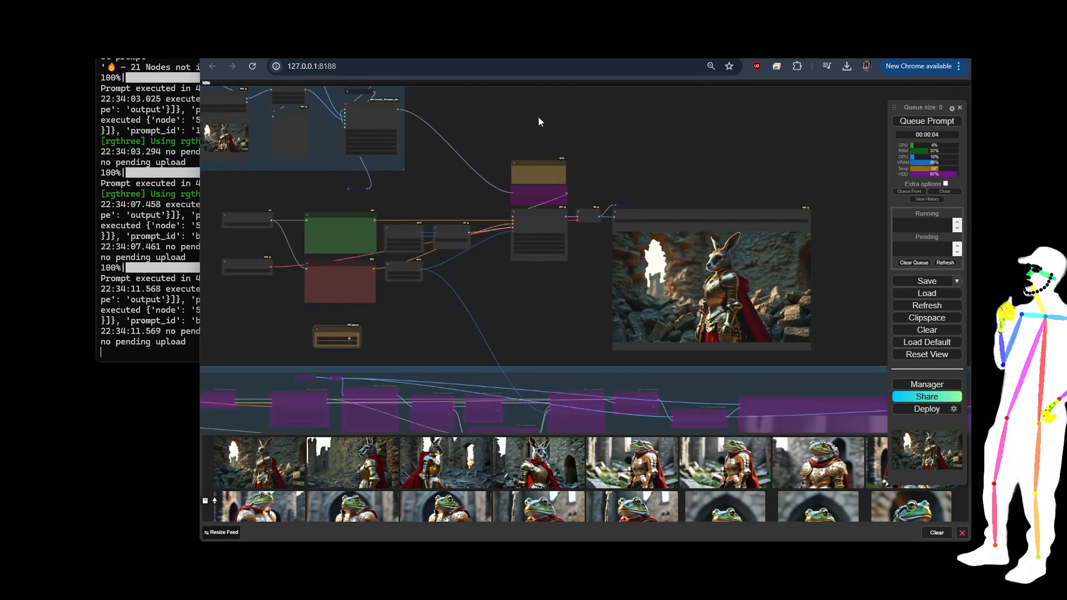
{"action": "left_click", "coordinate": [925, 122]}
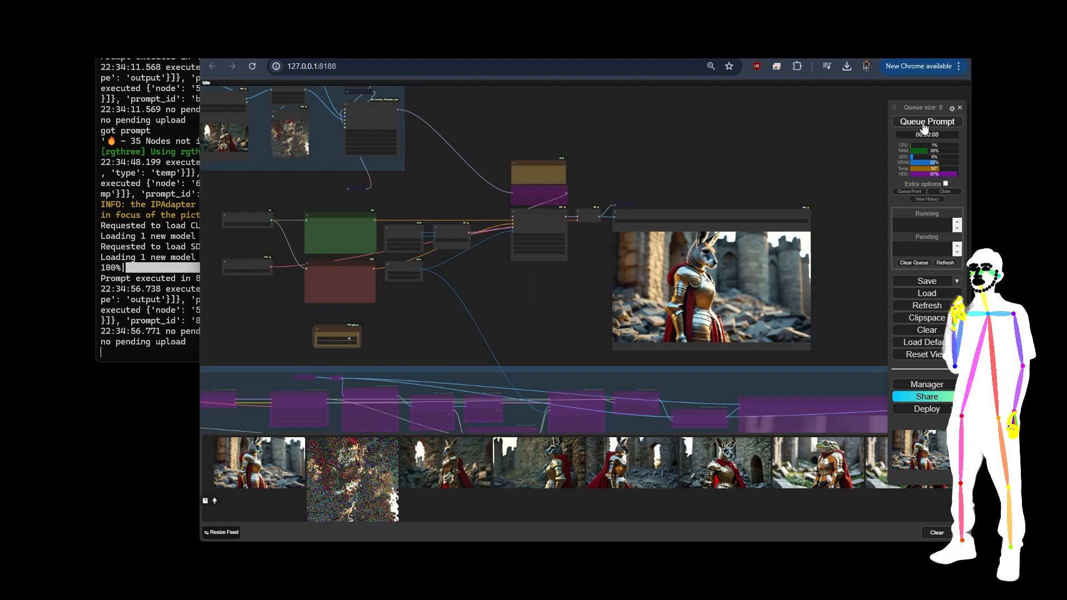
{"action": "left_click", "coordinate": [924, 122]}
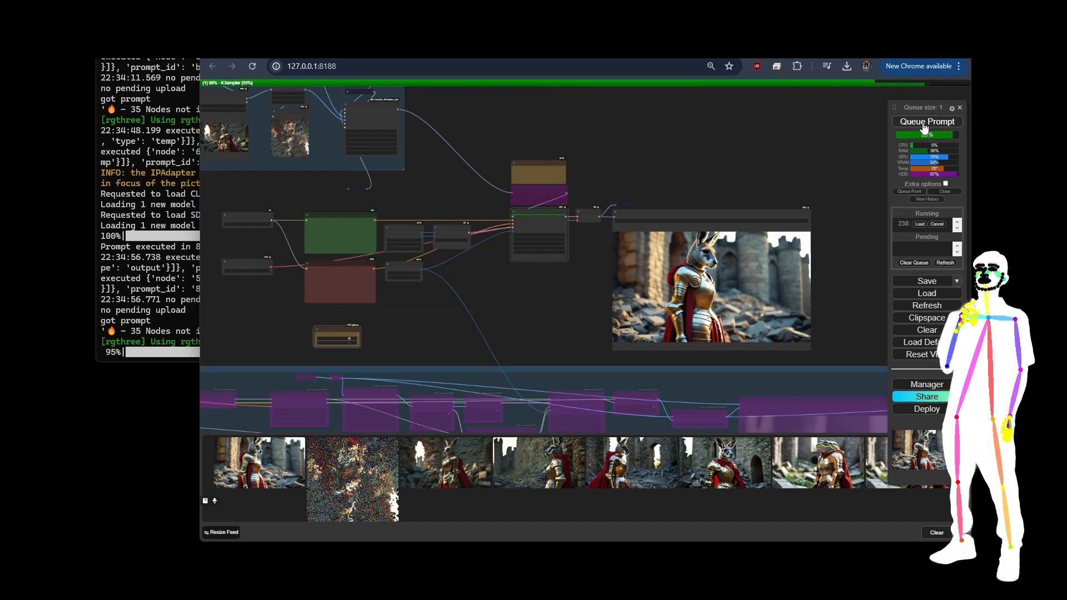
{"action": "left_click", "coordinate": [924, 124]}
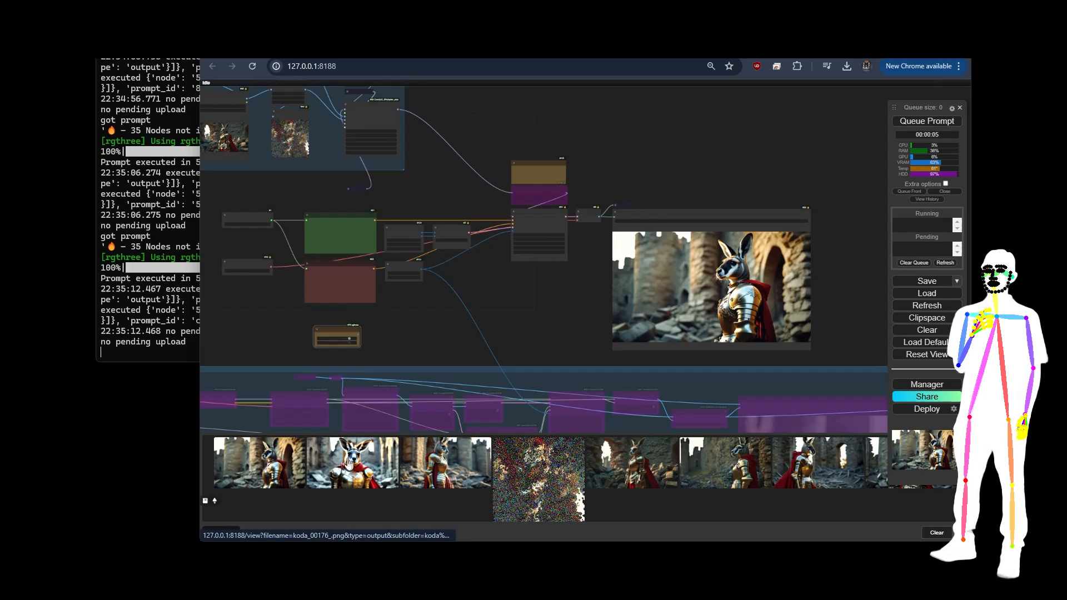
Load the workflow of the newest kangaroo knight image from the feed, enable the HYPER SUPIR group and queue the upscale
{"action": "left_click_drag", "start_coordinate": [266, 467], "coordinate": [434, 334]}
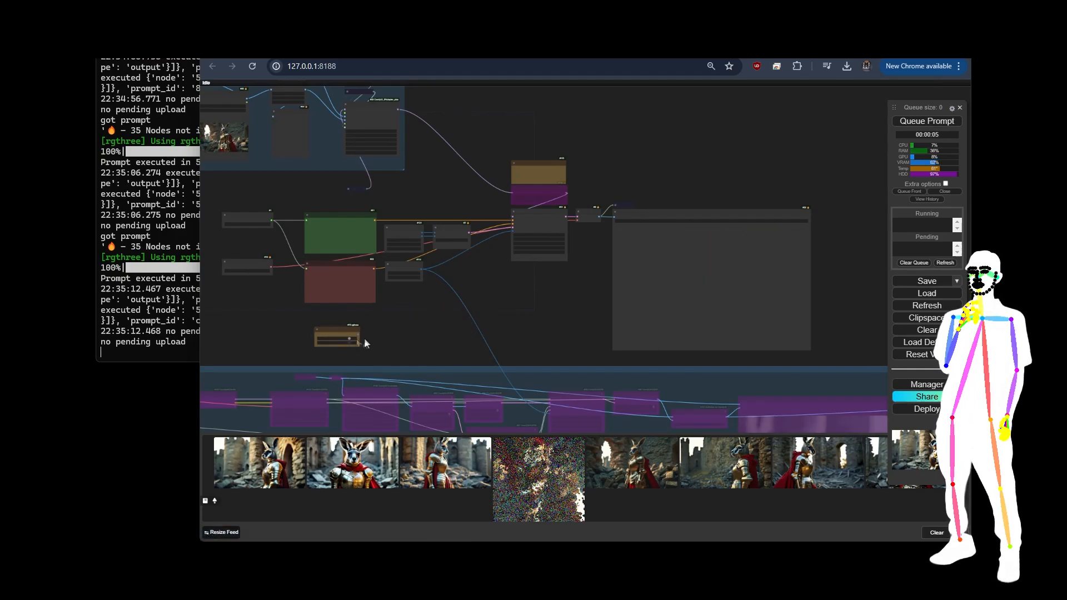
{"action": "left_click", "coordinate": [349, 343]}
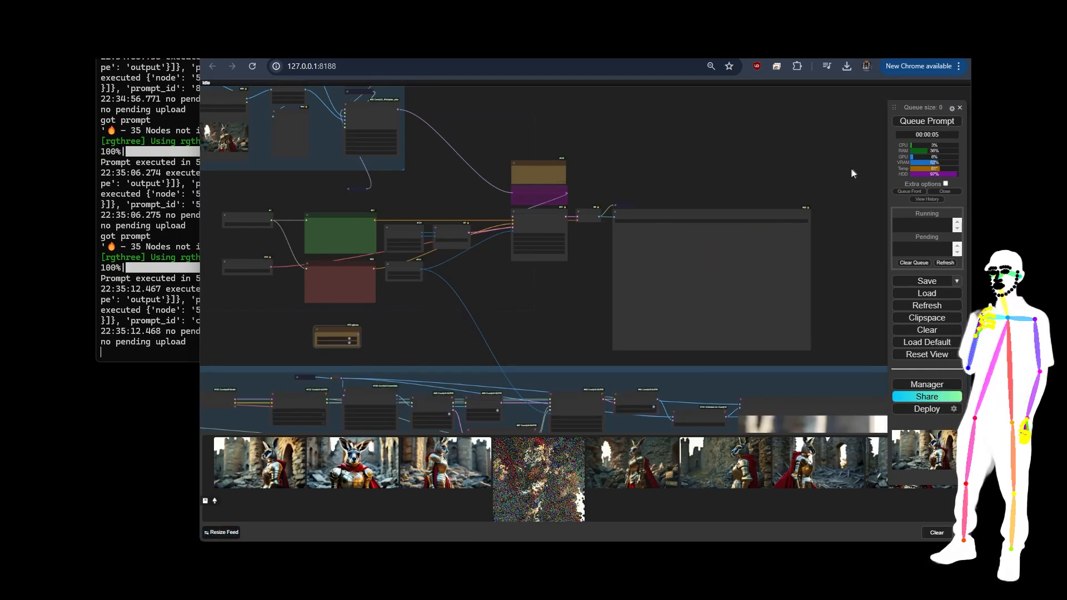
{"action": "left_click", "coordinate": [924, 125]}
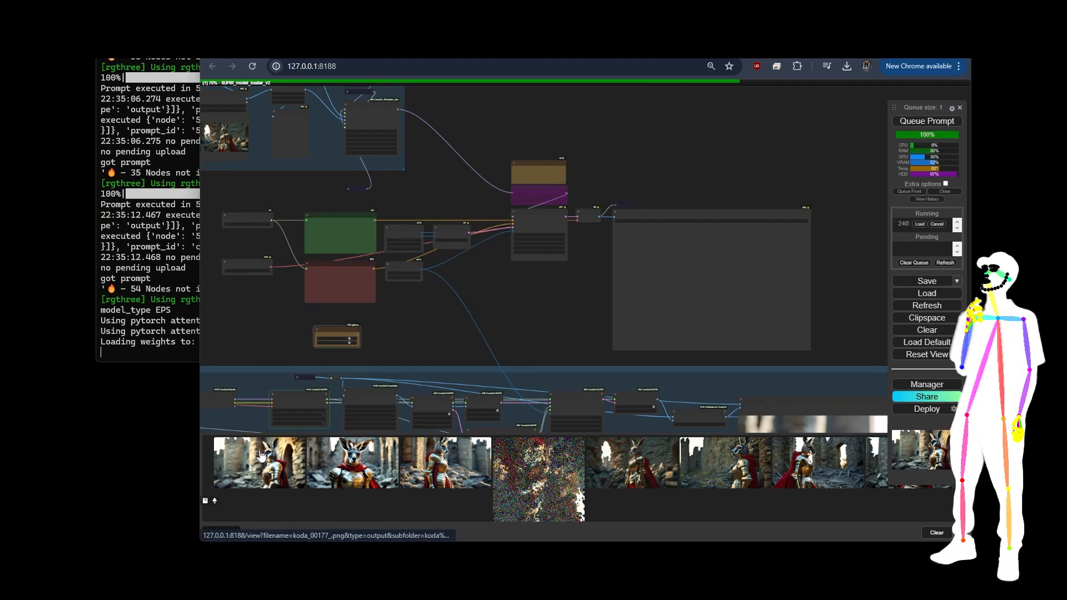
Examine the IPAdapter group's four kangaroo reference images and its IPAdapter Advanced node while the upscale runs
{"action": "scroll", "coordinate": [497, 285], "scroll_direction": "down", "scroll_amount": 2}
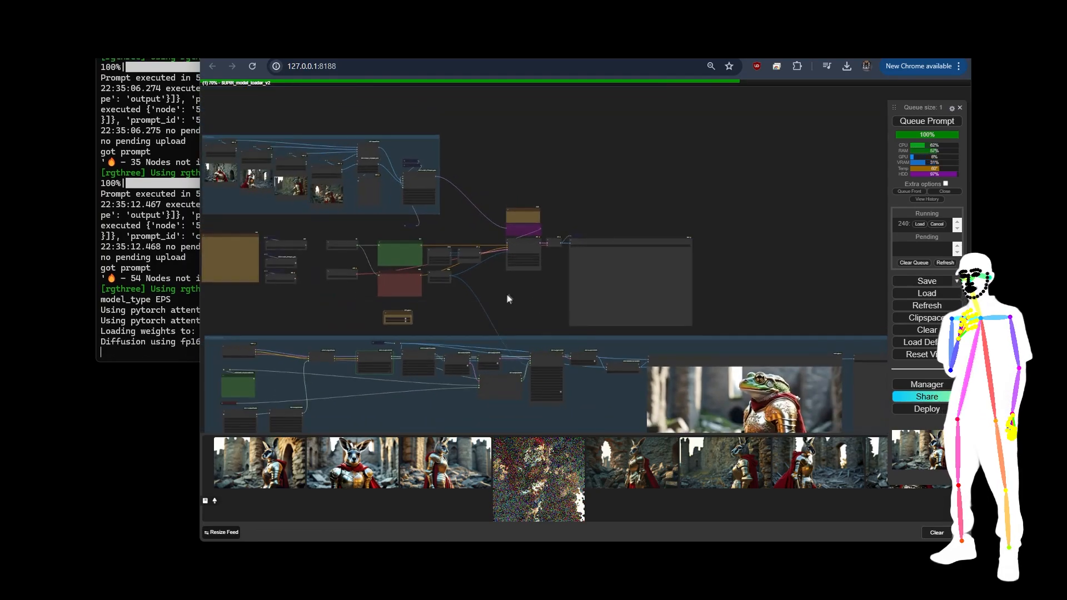
{"action": "left_click_drag", "start_coordinate": [505, 293], "coordinate": [548, 204]}
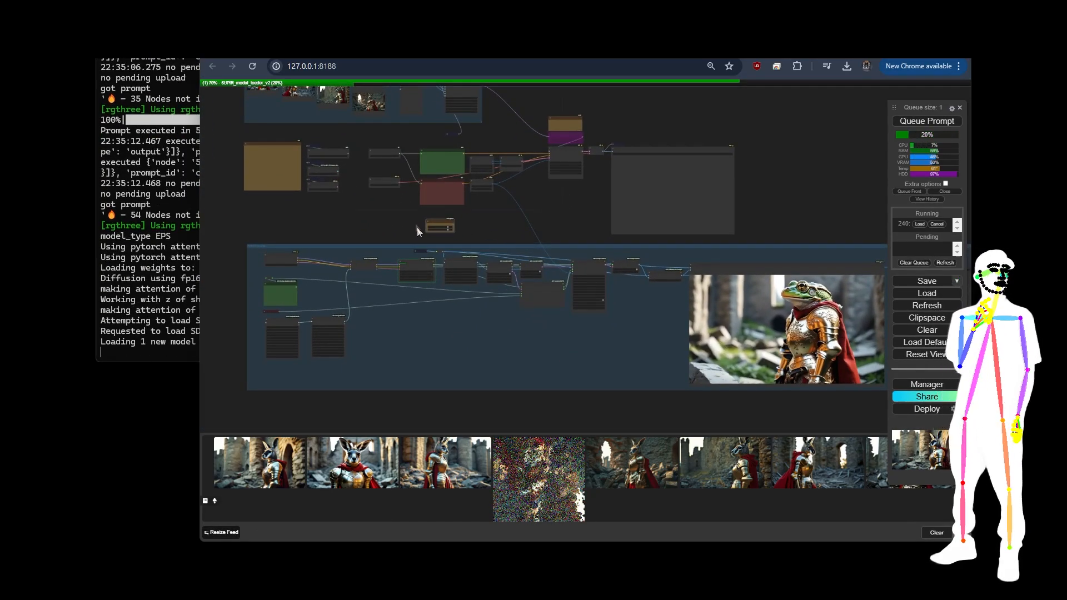
{"action": "left_click_drag", "start_coordinate": [523, 122], "coordinate": [642, 241]}
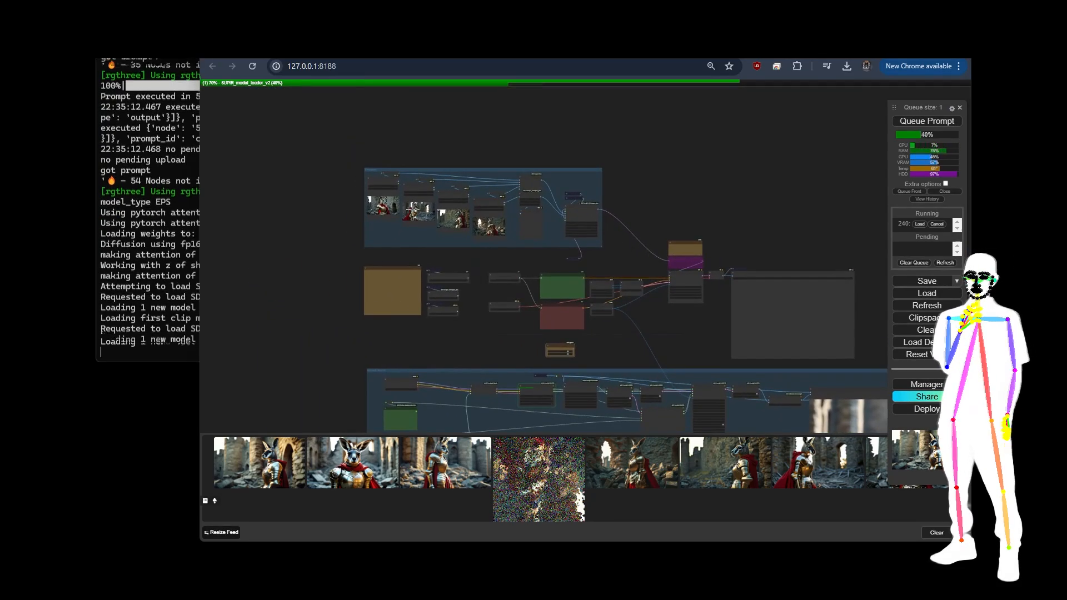
{"action": "scroll", "coordinate": [444, 179], "scroll_direction": "up", "scroll_amount": 10}
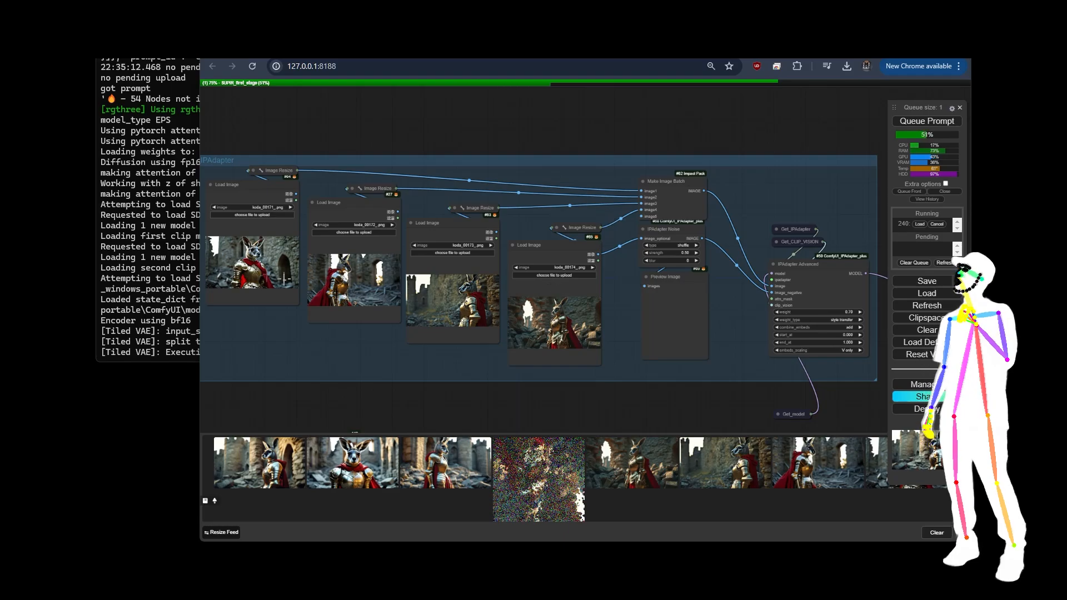
{"action": "left_click", "coordinate": [255, 275]}
{"action": "left_click", "coordinate": [354, 280]}
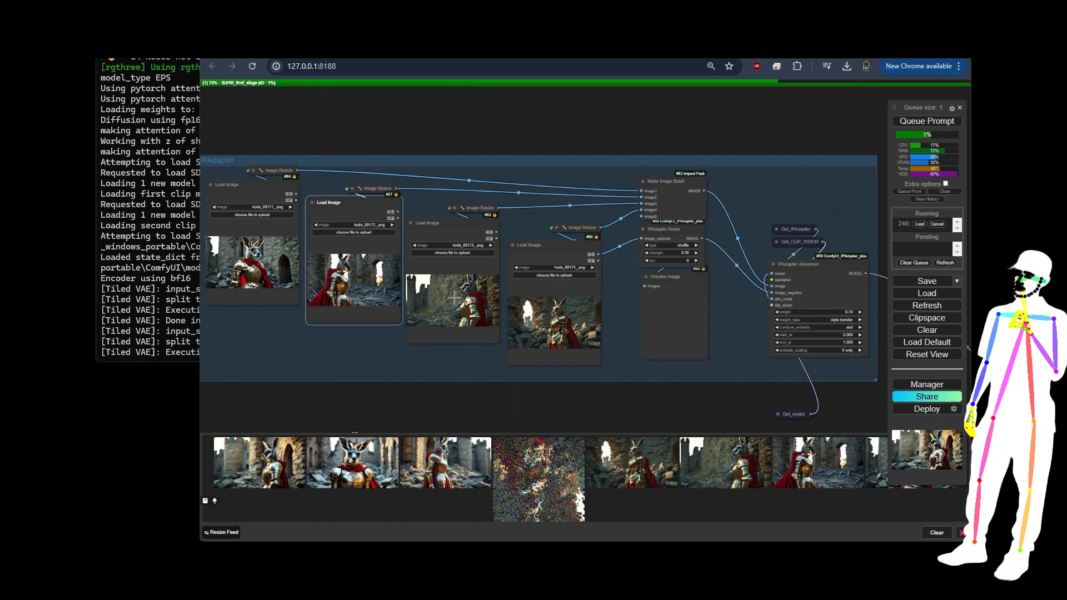
{"action": "left_click_drag", "start_coordinate": [377, 337], "coordinate": [389, 339]}
{"action": "scroll", "coordinate": [403, 340], "scroll_direction": "up", "scroll_amount": 2}
{"action": "left_click_drag", "start_coordinate": [400, 341], "coordinate": [460, 352]}
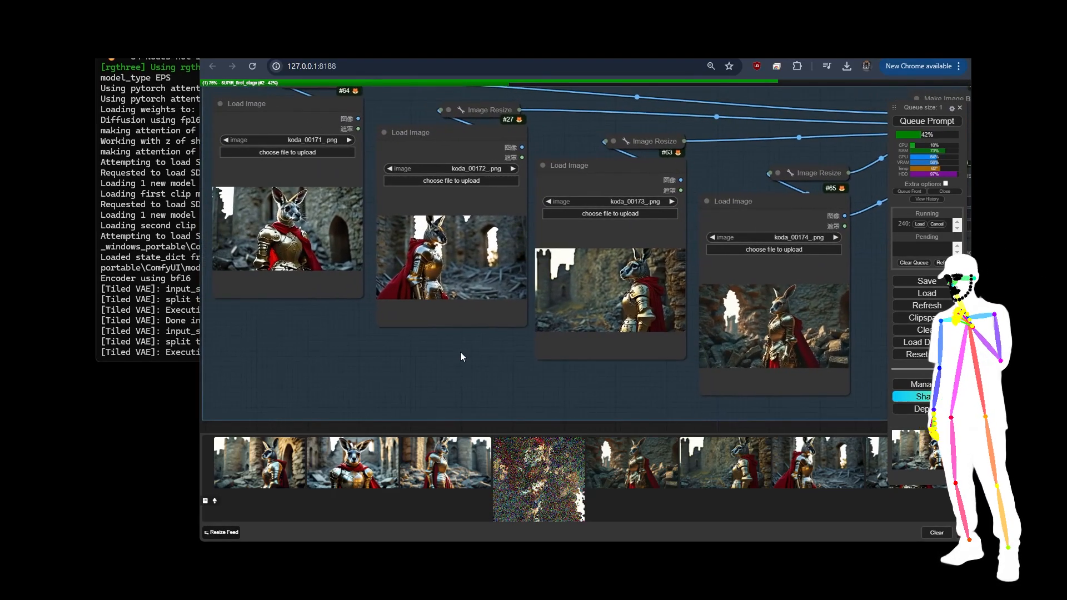
{"action": "scroll", "coordinate": [456, 365], "scroll_direction": "down", "scroll_amount": 3}
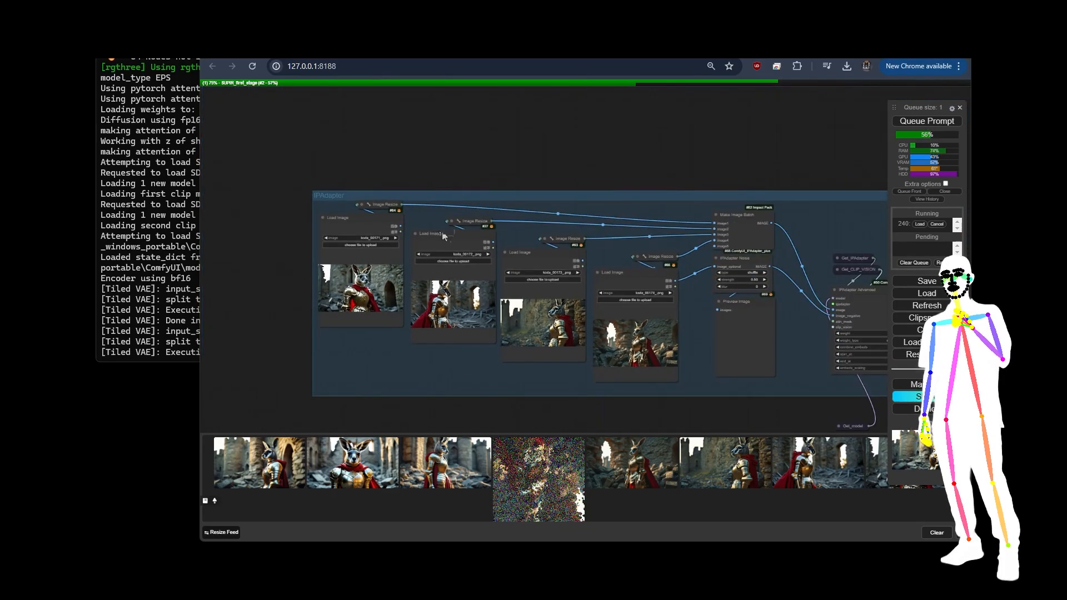
{"action": "left_click_drag", "start_coordinate": [772, 153], "coordinate": [656, 156]}
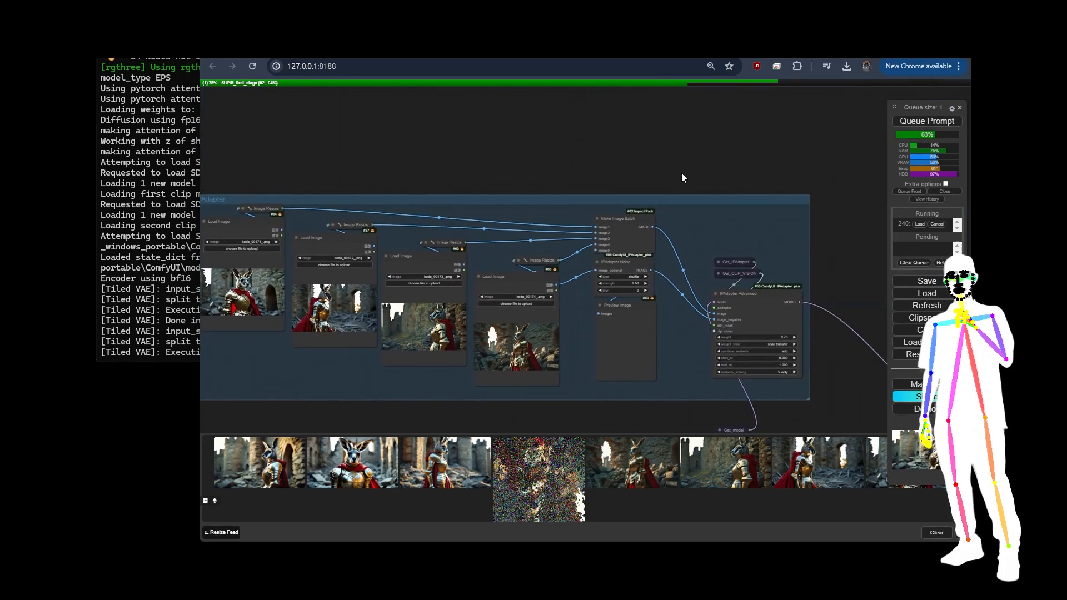
{"action": "left_click_drag", "start_coordinate": [783, 179], "coordinate": [802, 107]}
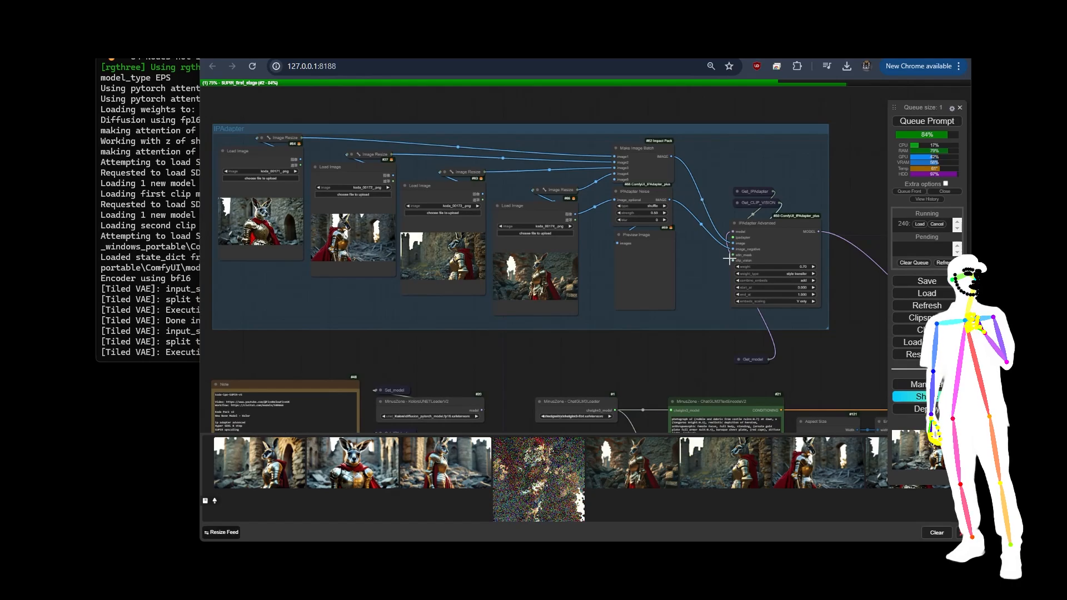
{"action": "scroll", "coordinate": [774, 126], "scroll_direction": "down", "scroll_amount": 5}
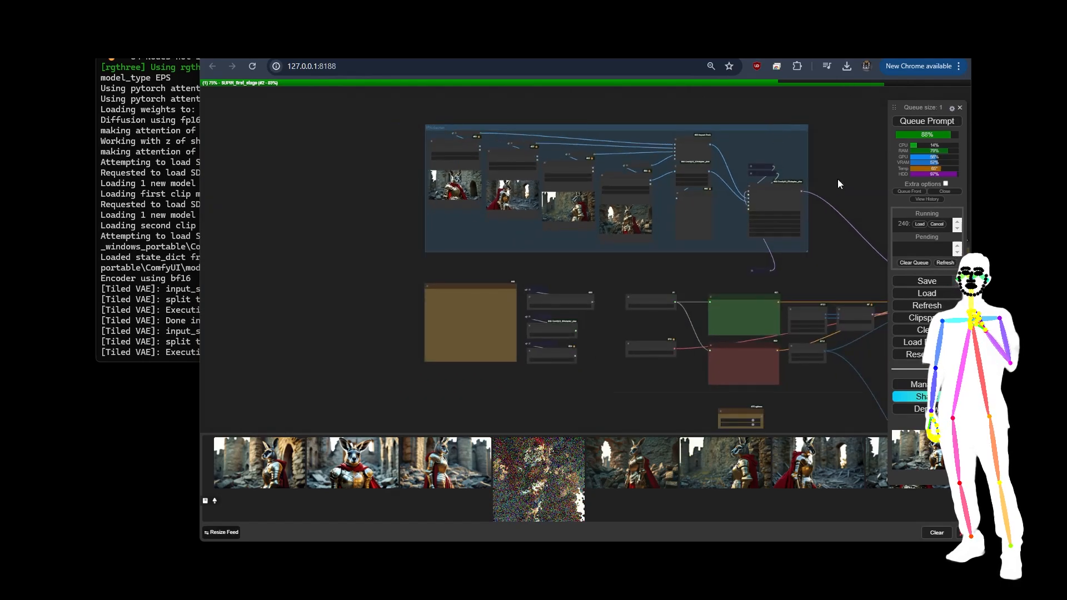
{"action": "scroll", "coordinate": [718, 176], "scroll_direction": "up", "scroll_amount": 3}
{"action": "left_click_drag", "start_coordinate": [711, 172], "coordinate": [679, 160]}
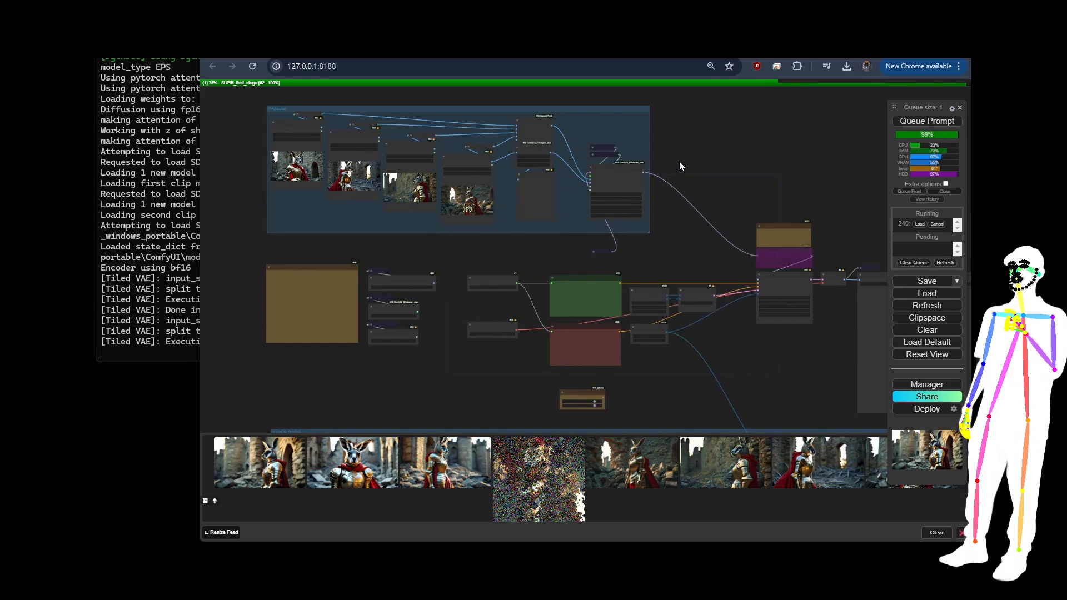
{"action": "scroll", "coordinate": [257, 152], "scroll_direction": "up", "scroll_amount": 4}
{"action": "left_click_drag", "start_coordinate": [256, 153], "coordinate": [242, 231]}
{"action": "scroll", "coordinate": [235, 145], "scroll_direction": "down", "scroll_amount": 5}
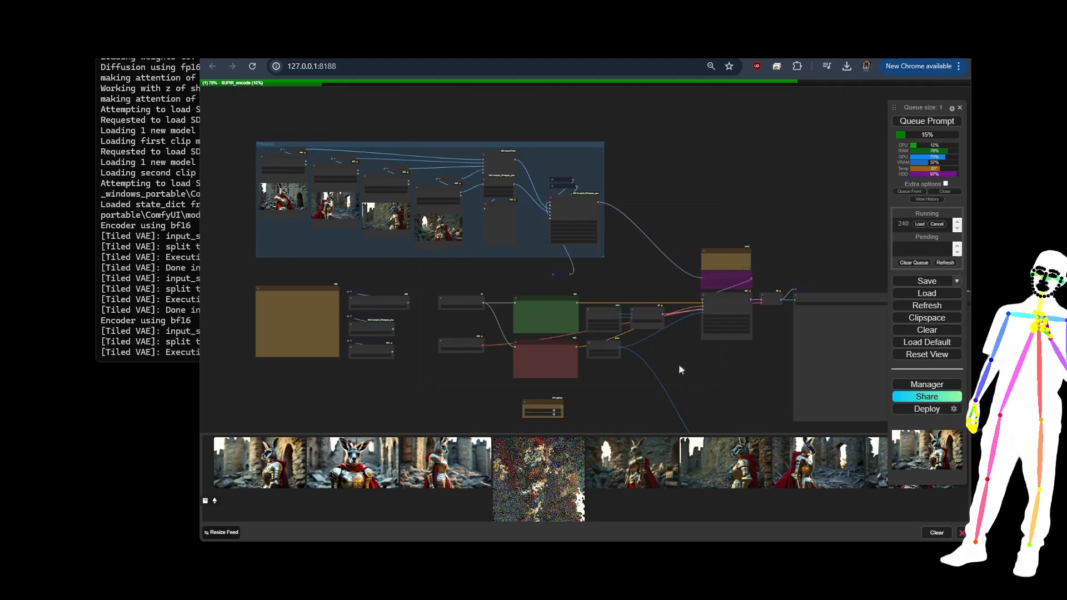
{"action": "left_click_drag", "start_coordinate": [752, 377], "coordinate": [571, 270]}
{"action": "scroll", "coordinate": [574, 271], "scroll_direction": "down", "scroll_amount": 4}
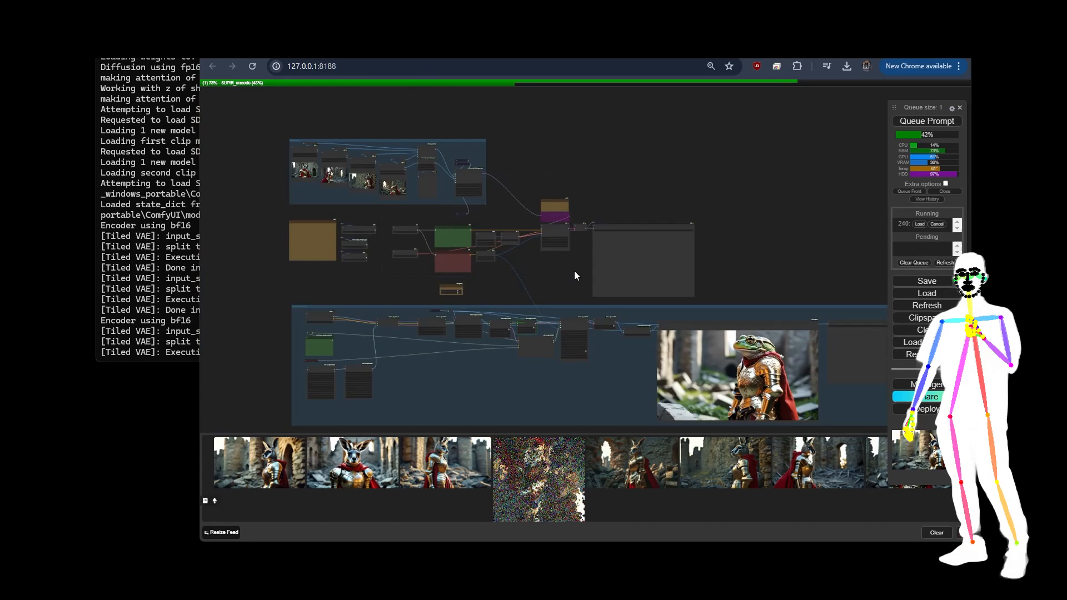
{"action": "left_click_drag", "start_coordinate": [745, 274], "coordinate": [671, 248]}
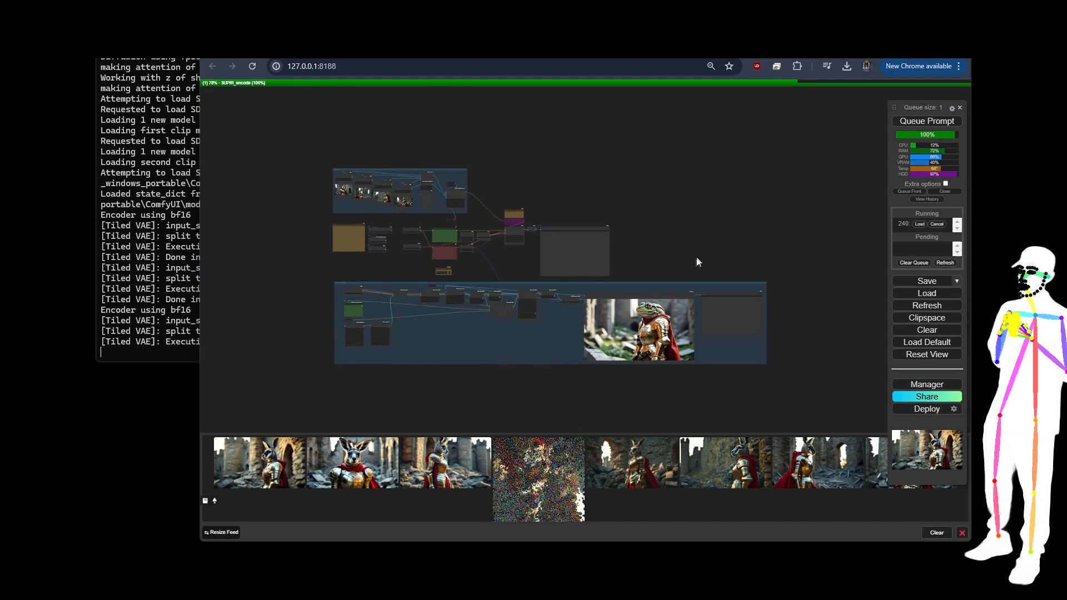
{"action": "scroll", "coordinate": [671, 248], "scroll_direction": "up", "scroll_amount": 2}
{"action": "scroll", "coordinate": [671, 248], "scroll_direction": "up", "scroll_amount": 3}
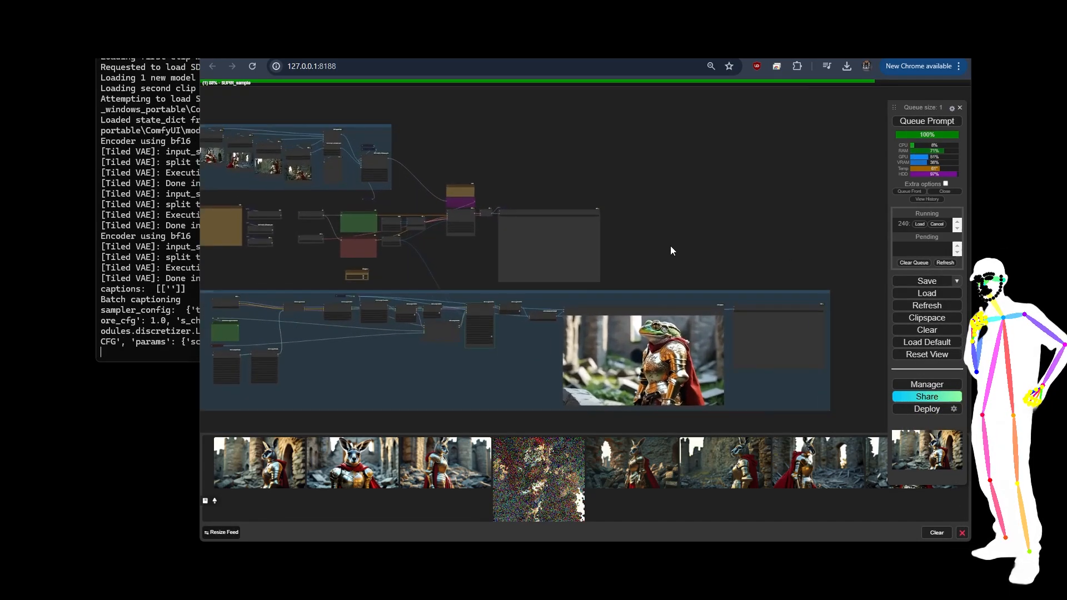
{"action": "scroll", "coordinate": [670, 249], "scroll_direction": "down", "scroll_amount": 1}
{"action": "left_click_drag", "start_coordinate": [666, 247], "coordinate": [663, 240]}
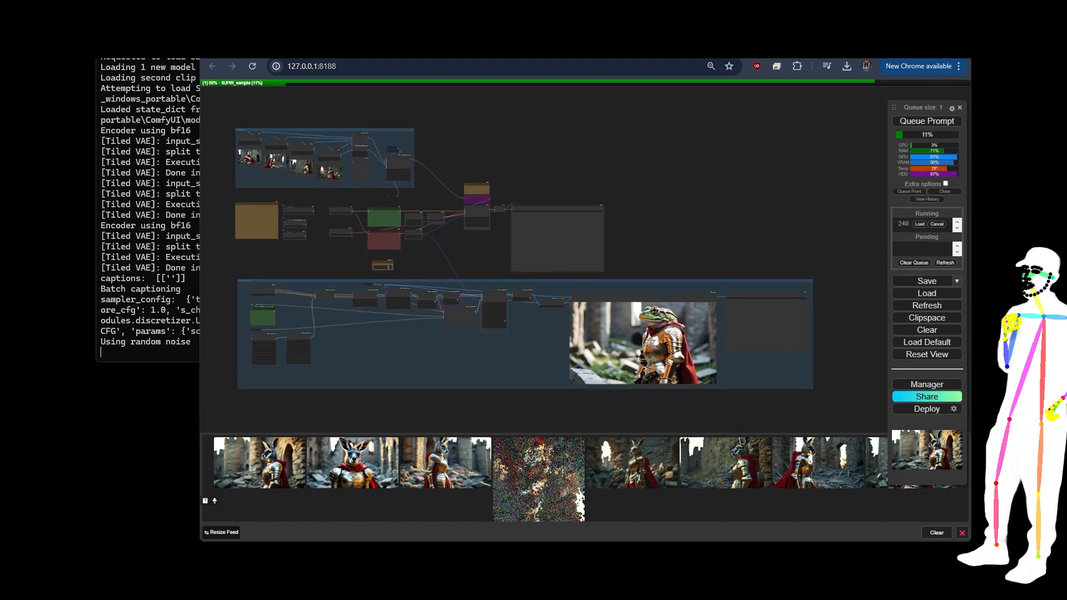
Inspect the frog knight image in the SUPIR group's Image Comparer node up close
{"action": "scroll", "coordinate": [654, 370], "scroll_direction": "up", "scroll_amount": 12}
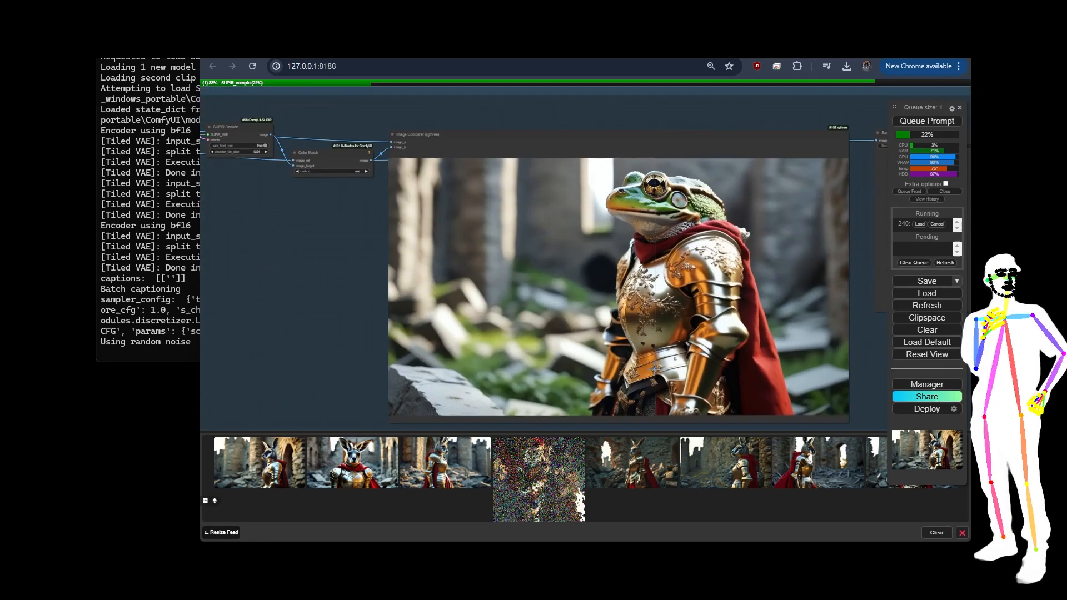
{"action": "scroll", "coordinate": [655, 359], "scroll_direction": "down", "scroll_amount": 10}
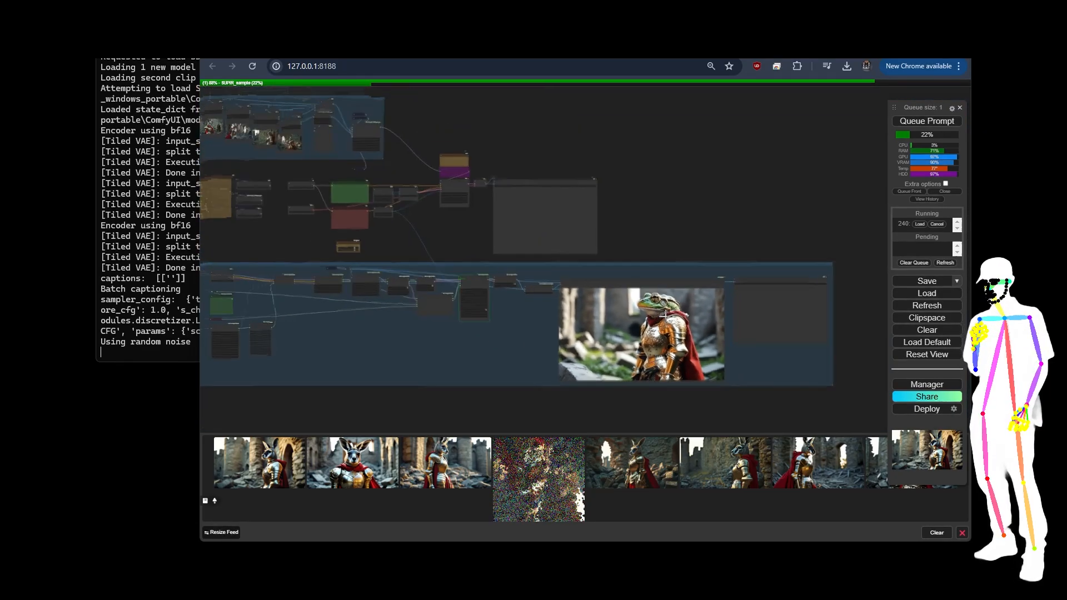
{"action": "scroll", "coordinate": [664, 315], "scroll_direction": "up", "scroll_amount": 12}
{"action": "scroll", "coordinate": [665, 316], "scroll_direction": "up", "scroll_amount": 7}
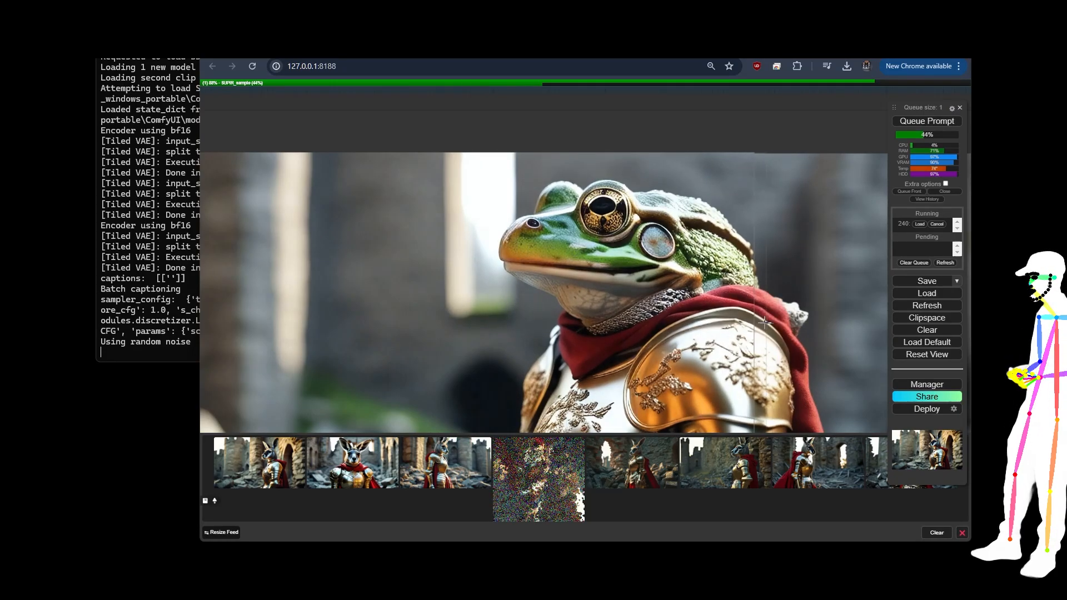
View the front-facing kangaroo knight image from the feed enlarged, then close it with the whole workflow in view
{"action": "scroll", "coordinate": [767, 322], "scroll_direction": "down", "scroll_amount": 12}
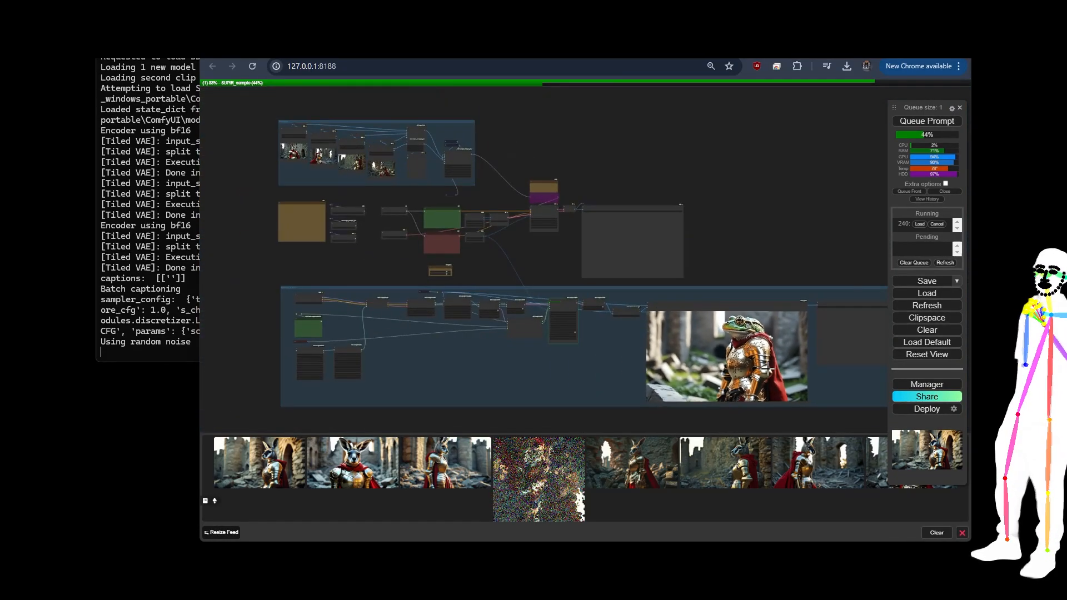
{"action": "left_click_drag", "start_coordinate": [777, 240], "coordinate": [738, 219]}
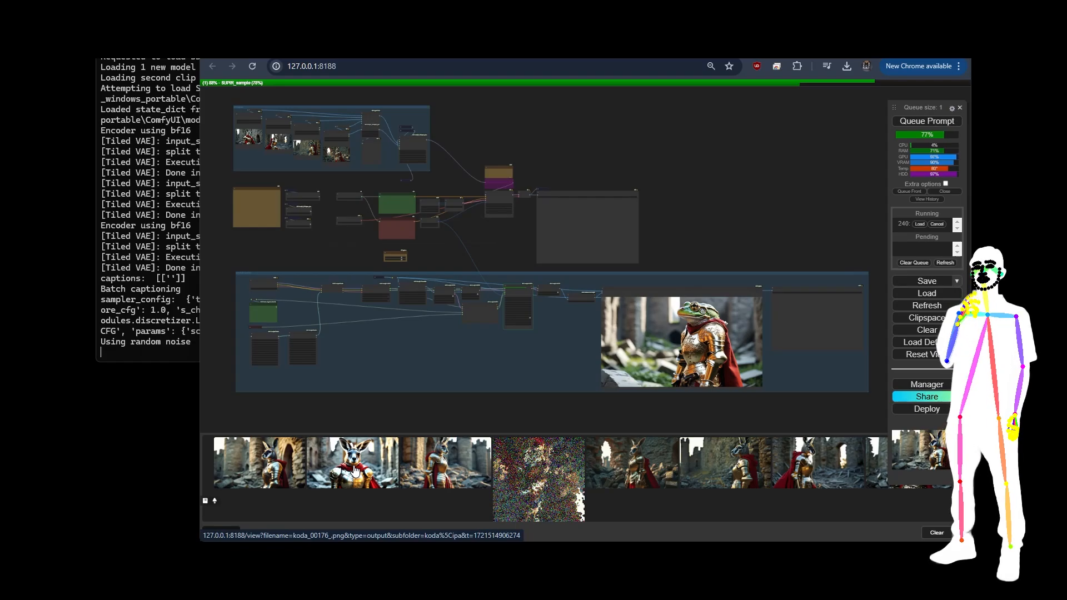
{"action": "left_click", "coordinate": [355, 471]}
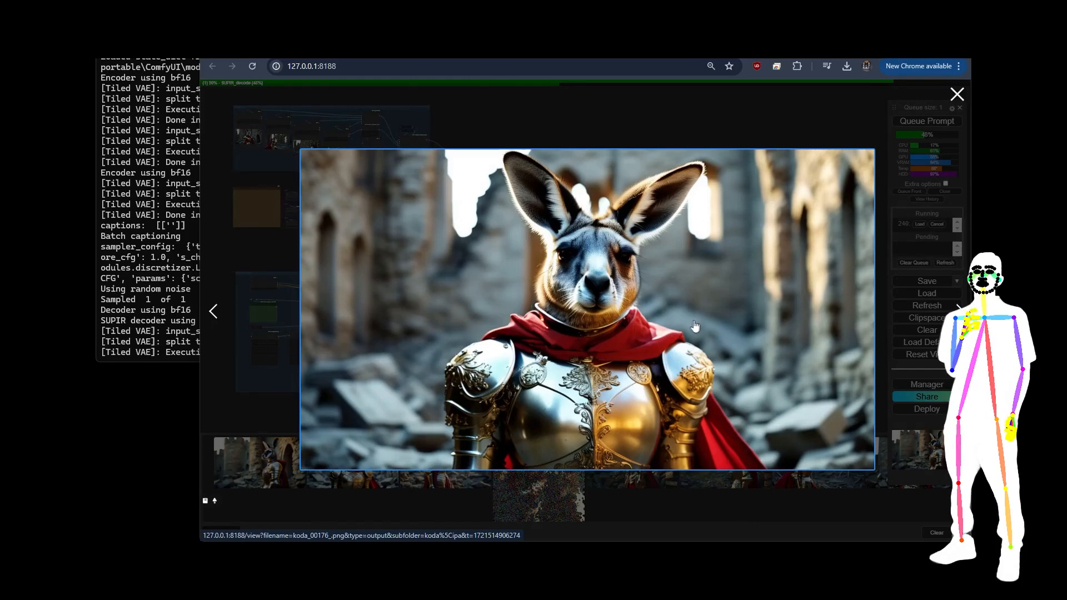
{"action": "left_click", "coordinate": [882, 288]}
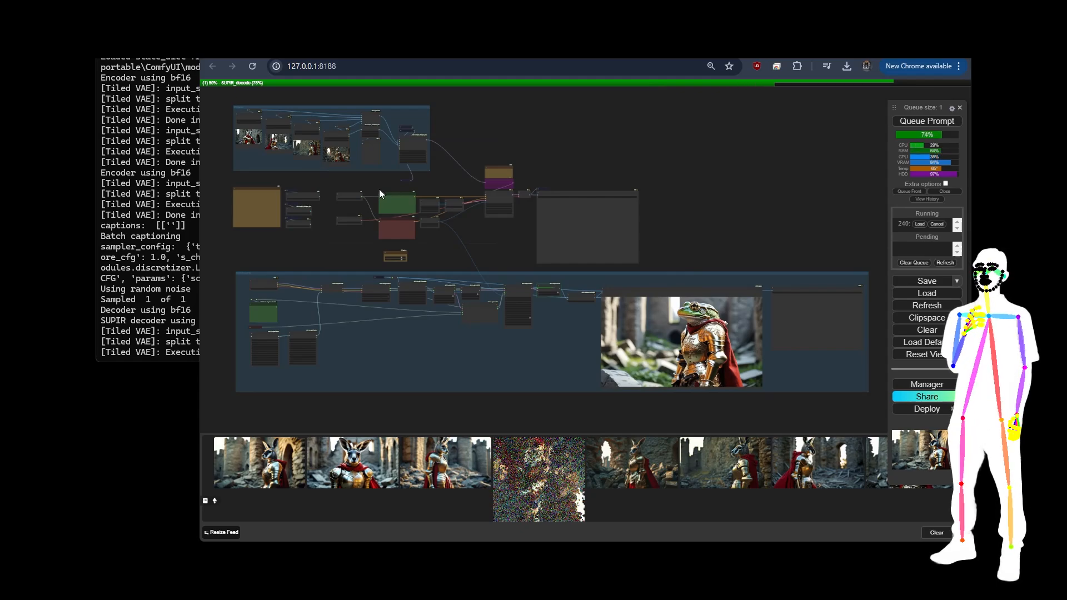
{"action": "left_click_drag", "start_coordinate": [369, 184], "coordinate": [370, 189]}
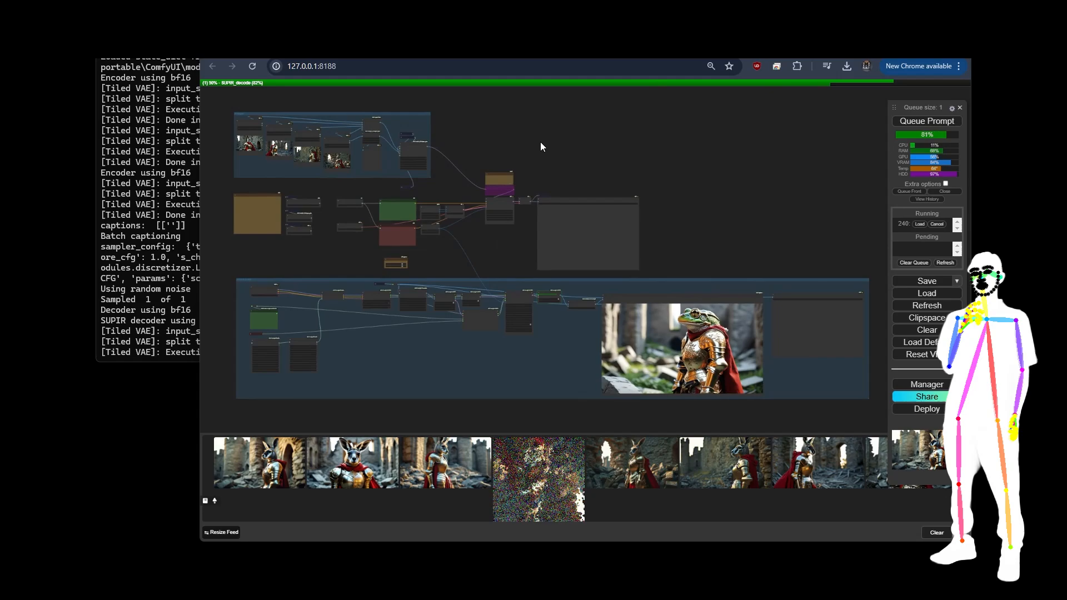
Compare the kangaroo knight before and after SUPIR upscaling in the Image Comparer node, checking the face, whiskers and armor up close
{"action": "scroll", "coordinate": [690, 295], "scroll_direction": "up", "scroll_amount": 5}
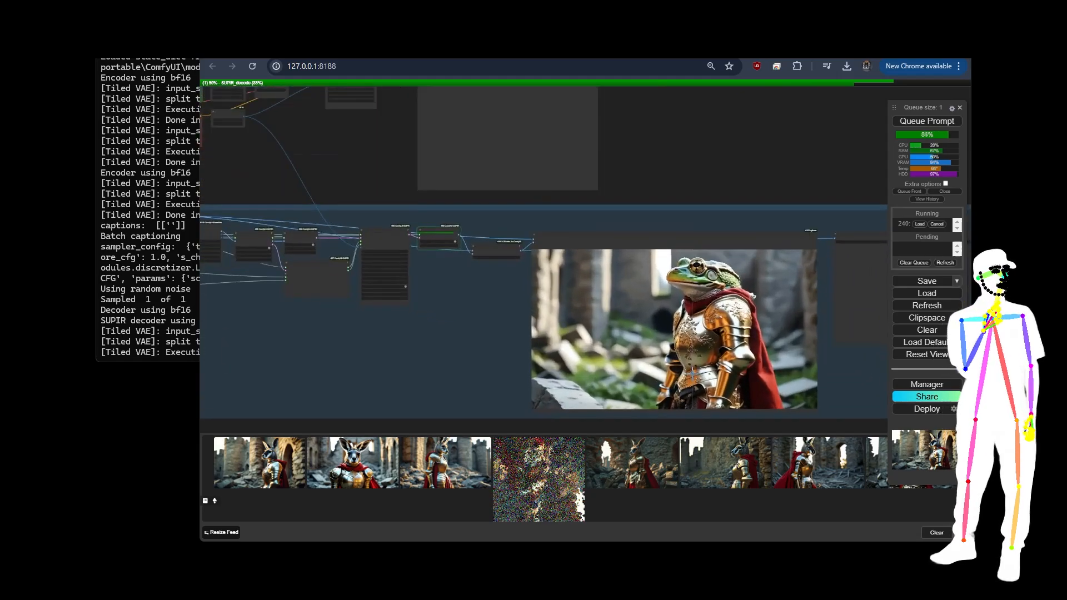
{"action": "scroll", "coordinate": [692, 375], "scroll_direction": "up", "scroll_amount": 2}
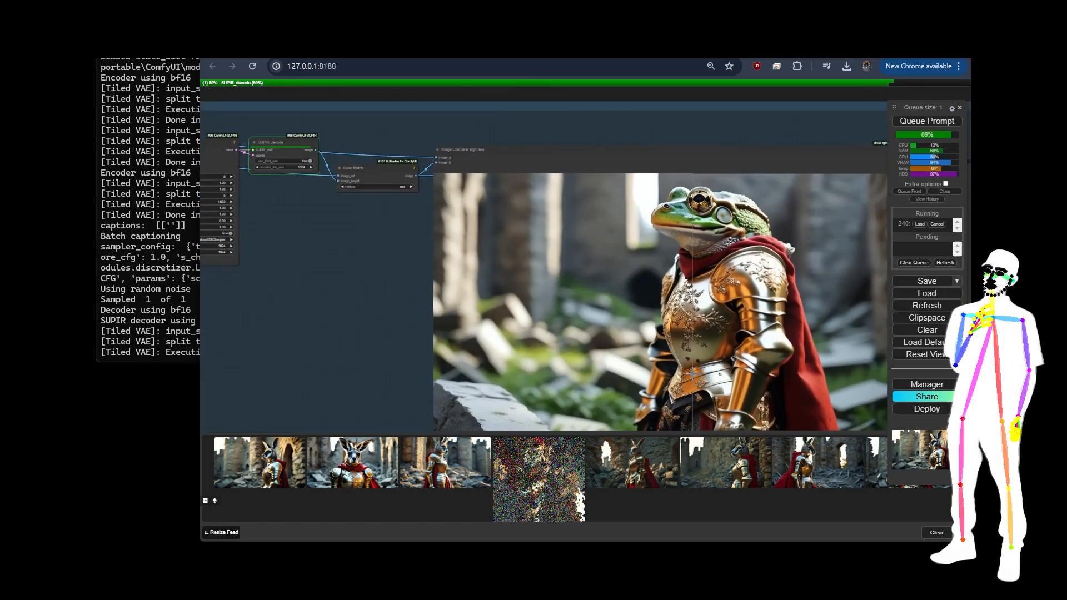
{"action": "left_click_drag", "start_coordinate": [356, 332], "coordinate": [293, 309]}
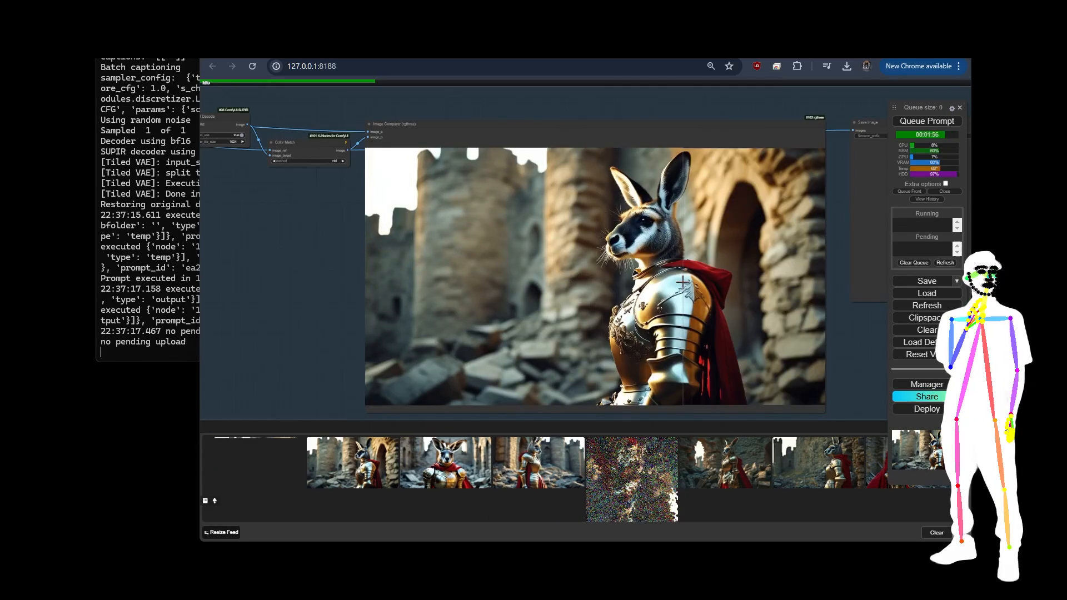
{"action": "scroll", "coordinate": [677, 277], "scroll_direction": "up", "scroll_amount": 7}
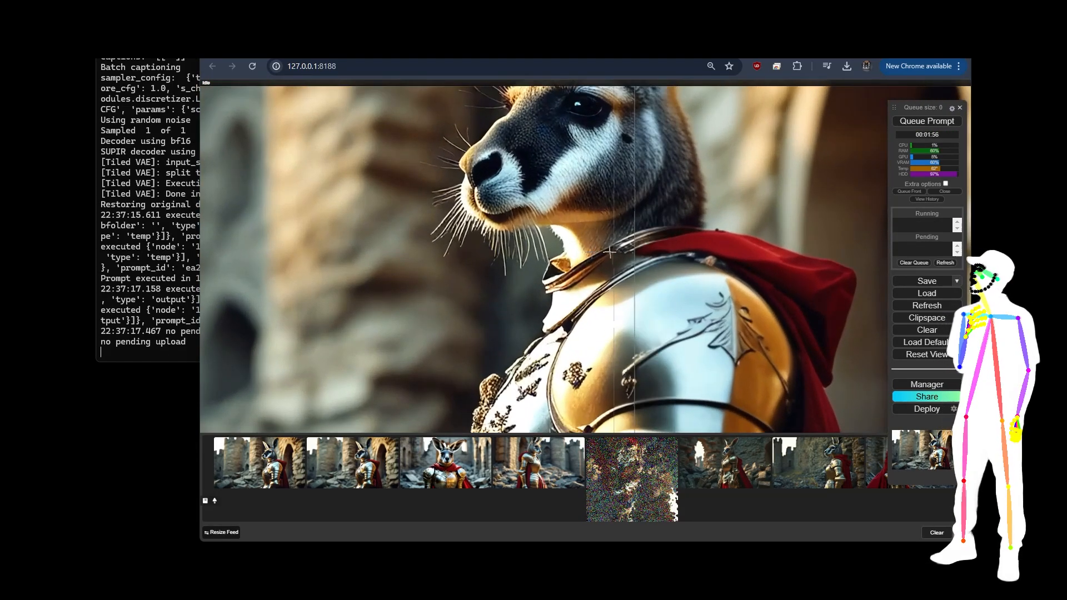
{"action": "scroll", "coordinate": [638, 381], "scroll_direction": "down", "scroll_amount": 4}
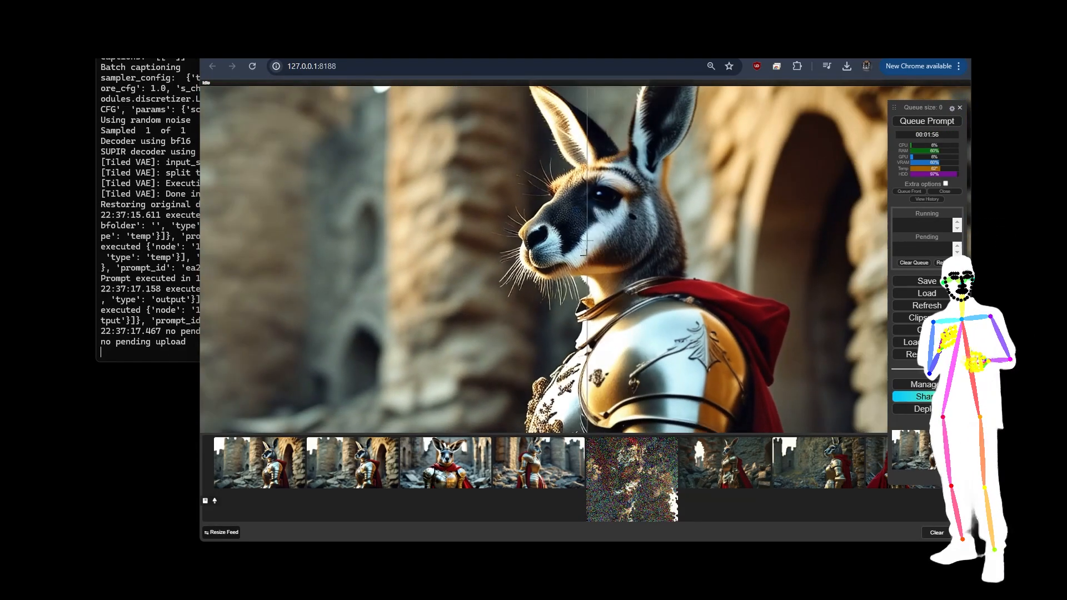
{"action": "scroll", "coordinate": [630, 168], "scroll_direction": "up", "scroll_amount": 2}
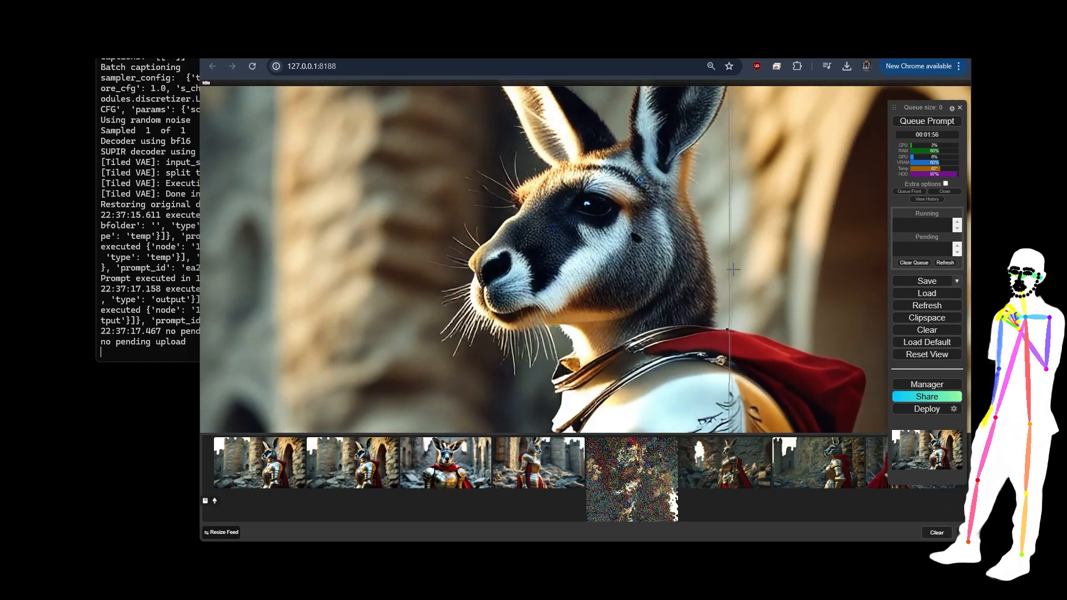
{"action": "scroll", "coordinate": [745, 250], "scroll_direction": "up", "scroll_amount": 2}
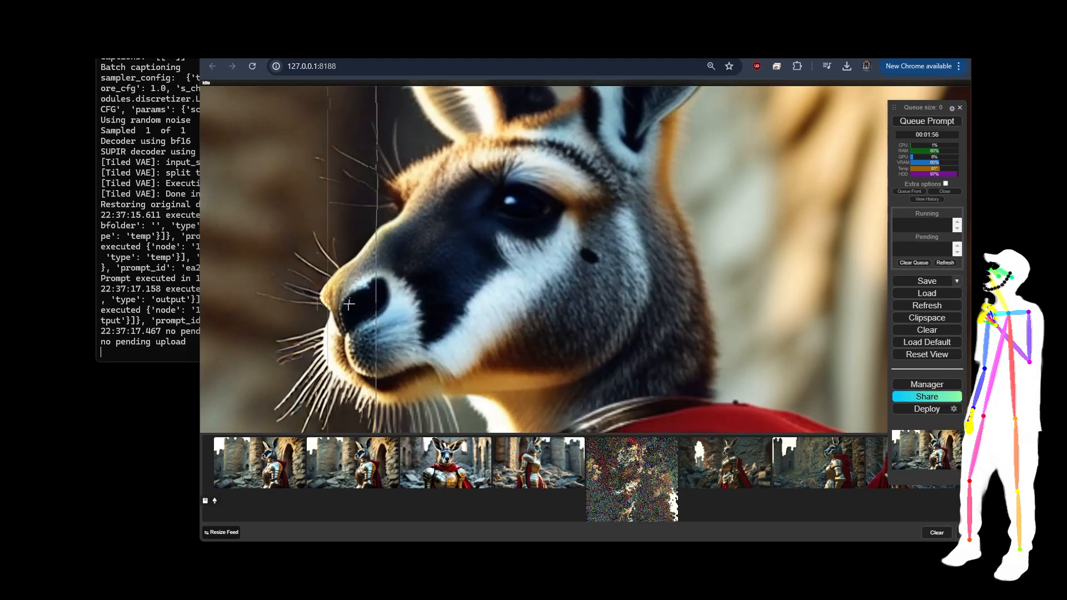
{"action": "scroll", "coordinate": [655, 327], "scroll_direction": "down", "scroll_amount": 5}
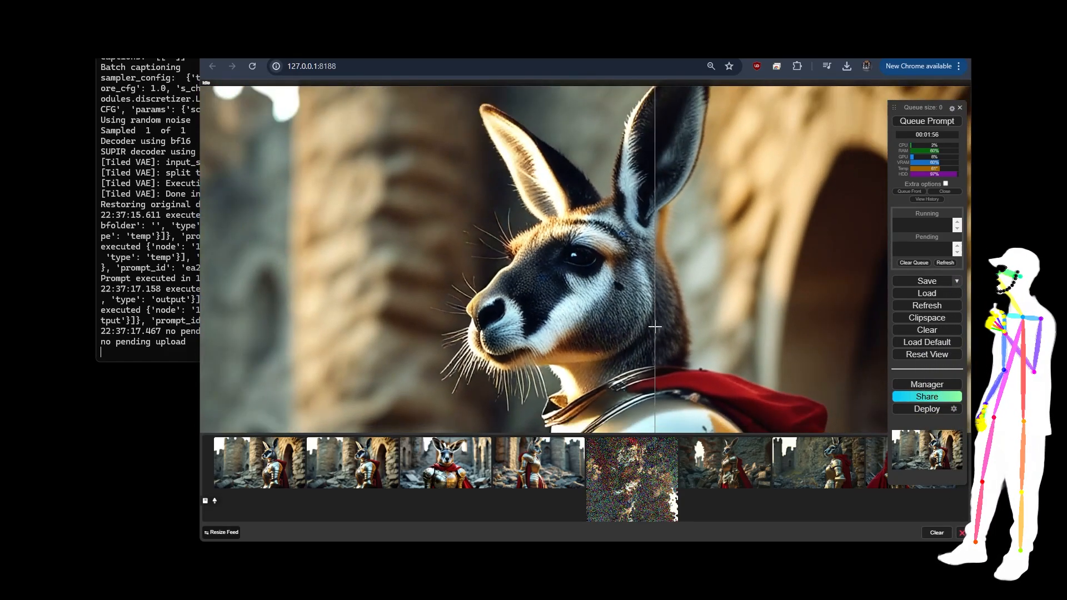
{"action": "left_click_drag", "start_coordinate": [624, 146], "coordinate": [631, 73]}
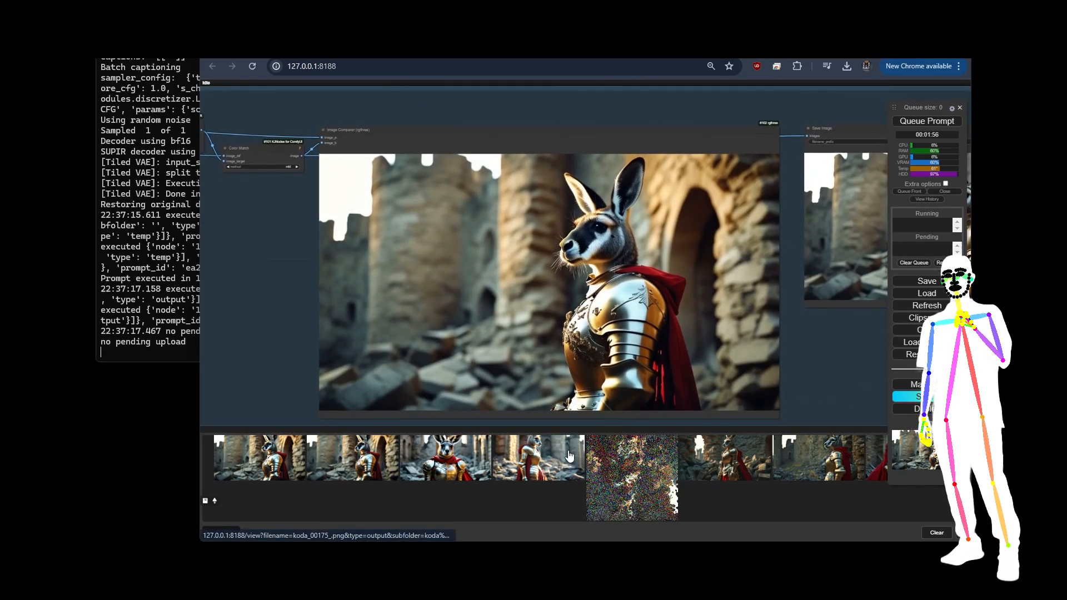
Go back to the older owl king images in the feed and view three of them enlarged
{"action": "scroll", "coordinate": [569, 456], "scroll_direction": "down", "scroll_amount": 1}
{"action": "scroll", "coordinate": [570, 455], "scroll_direction": "down", "scroll_amount": 5}
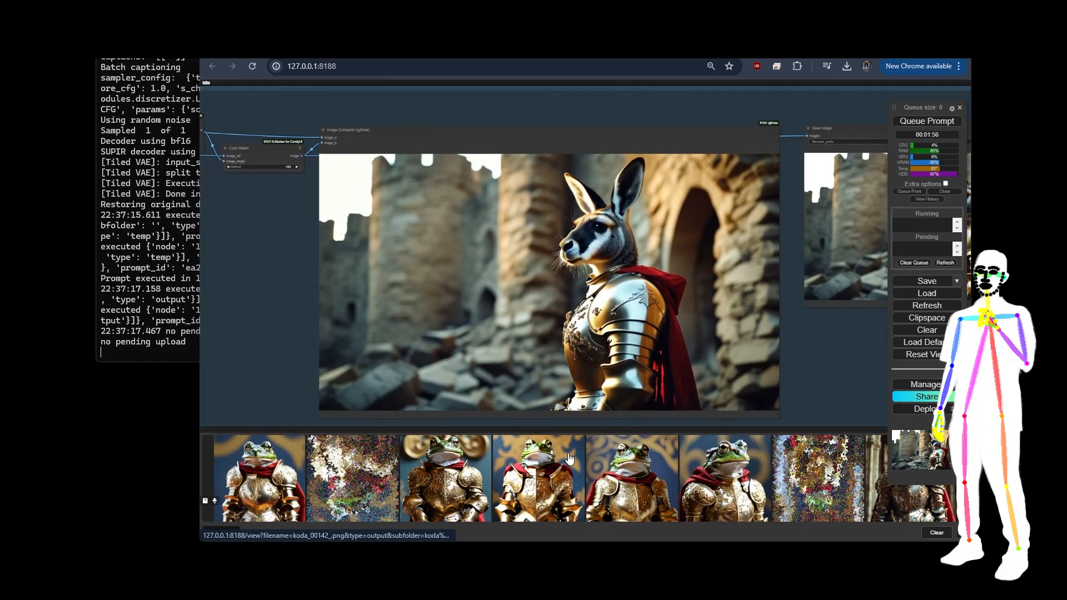
{"action": "scroll", "coordinate": [622, 463], "scroll_direction": "up", "scroll_amount": 3}
{"action": "scroll", "coordinate": [633, 465], "scroll_direction": "down", "scroll_amount": 5}
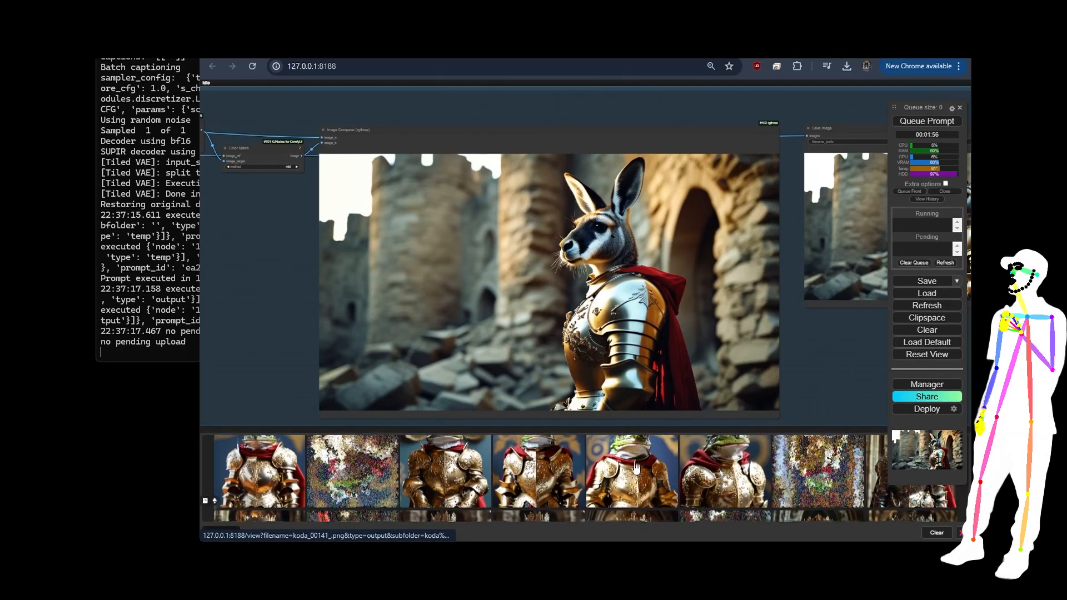
{"action": "left_click", "coordinate": [636, 467]}
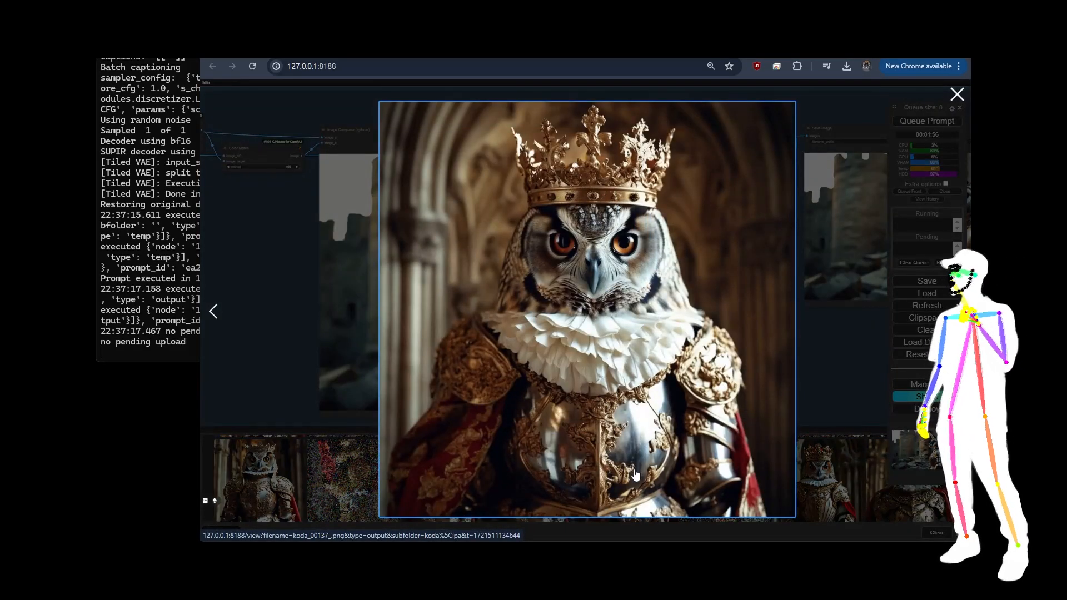
{"action": "left_click", "coordinate": [822, 375]}
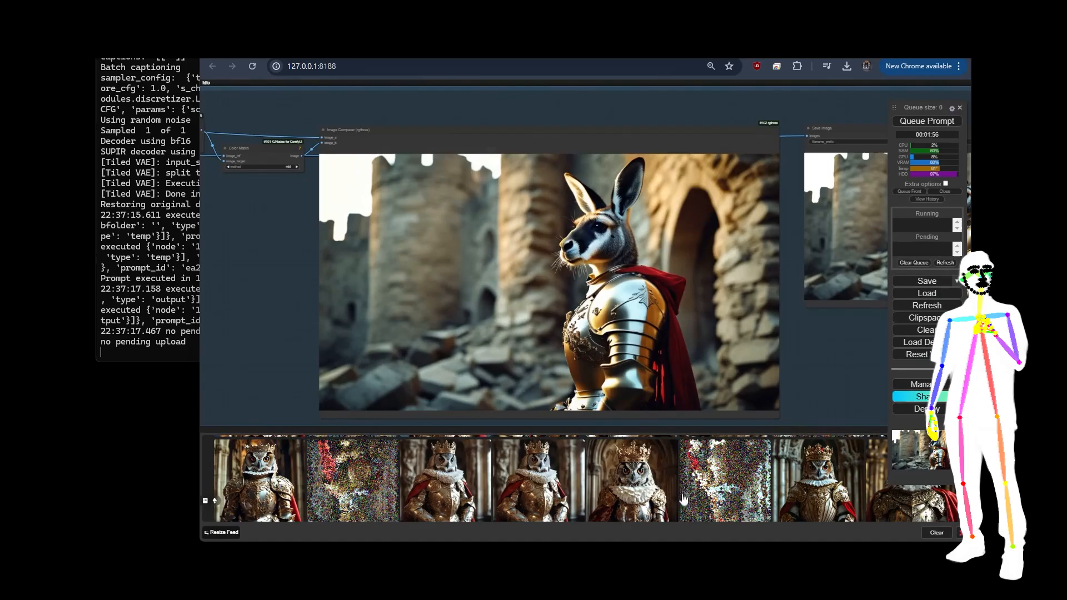
{"action": "scroll", "coordinate": [678, 488], "scroll_direction": "down", "scroll_amount": 2}
{"action": "left_click", "coordinate": [477, 467]}
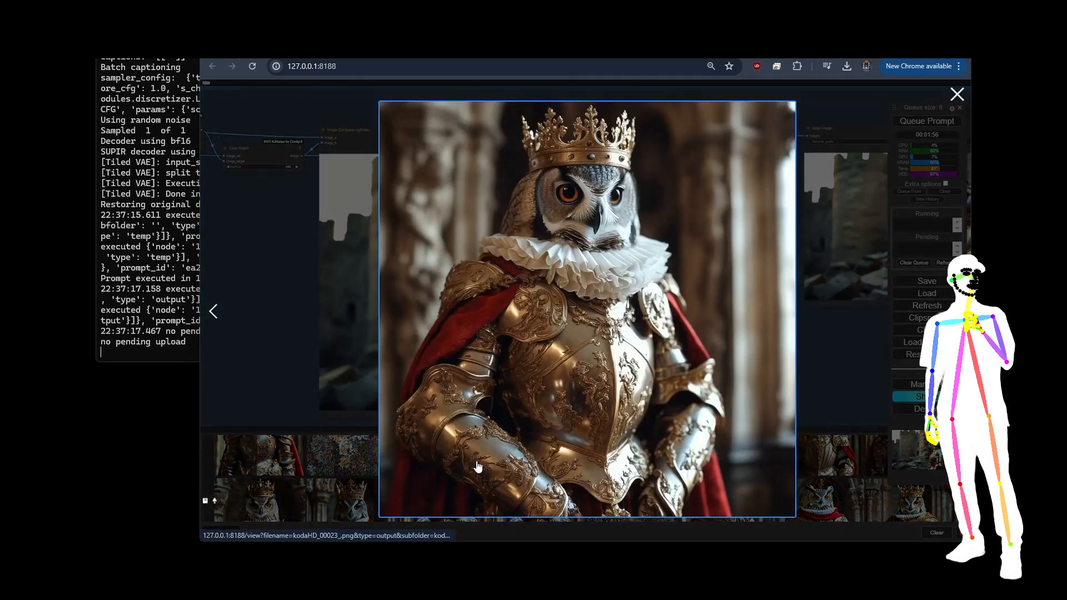
{"action": "left_click", "coordinate": [329, 461]}
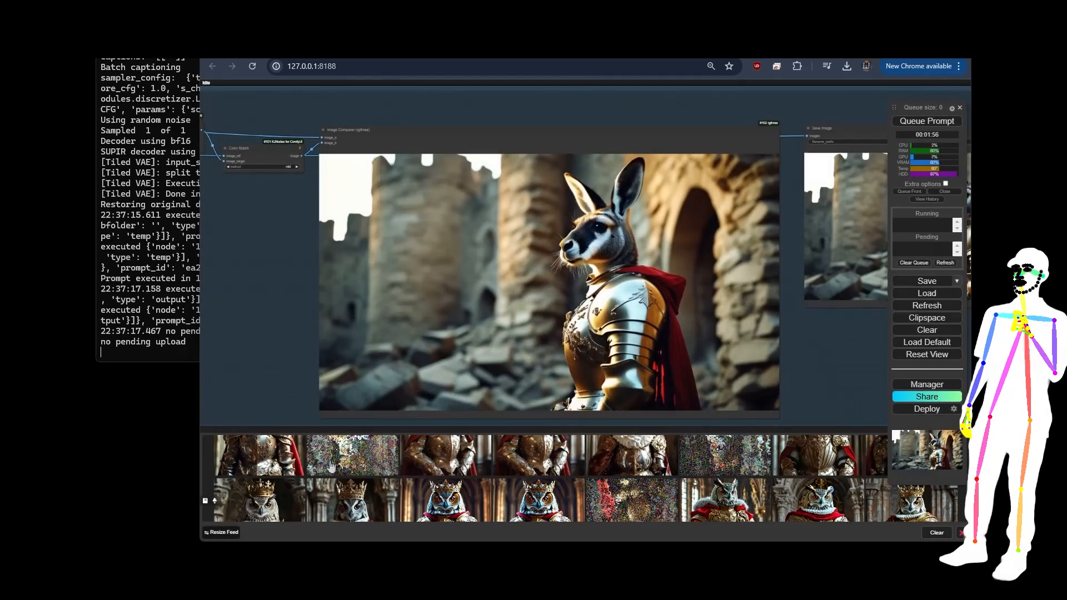
{"action": "left_click", "coordinate": [255, 461]}
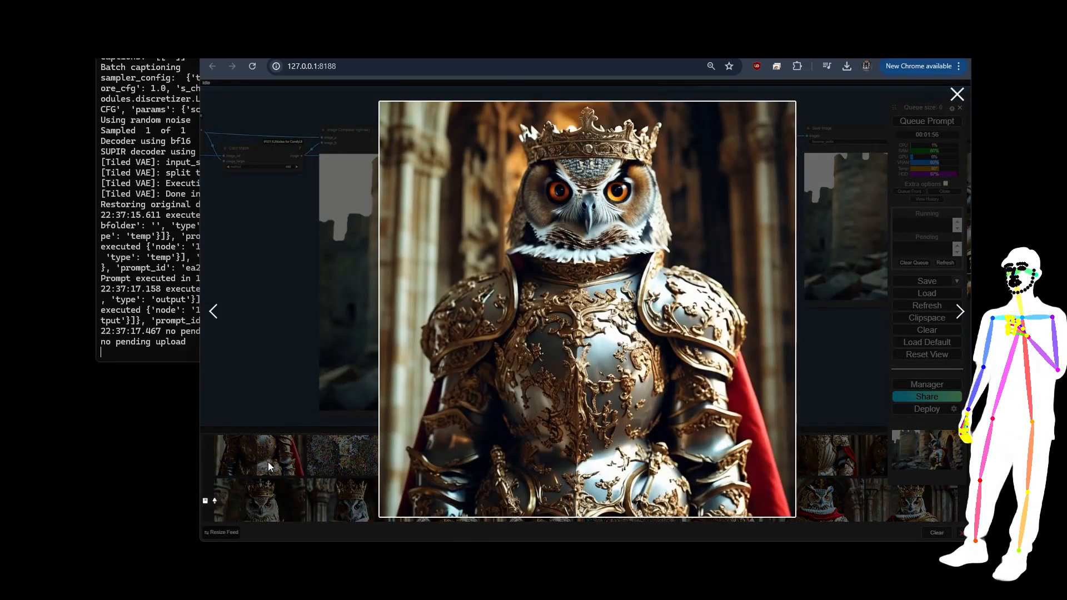
{"action": "left_click", "coordinate": [254, 461]}
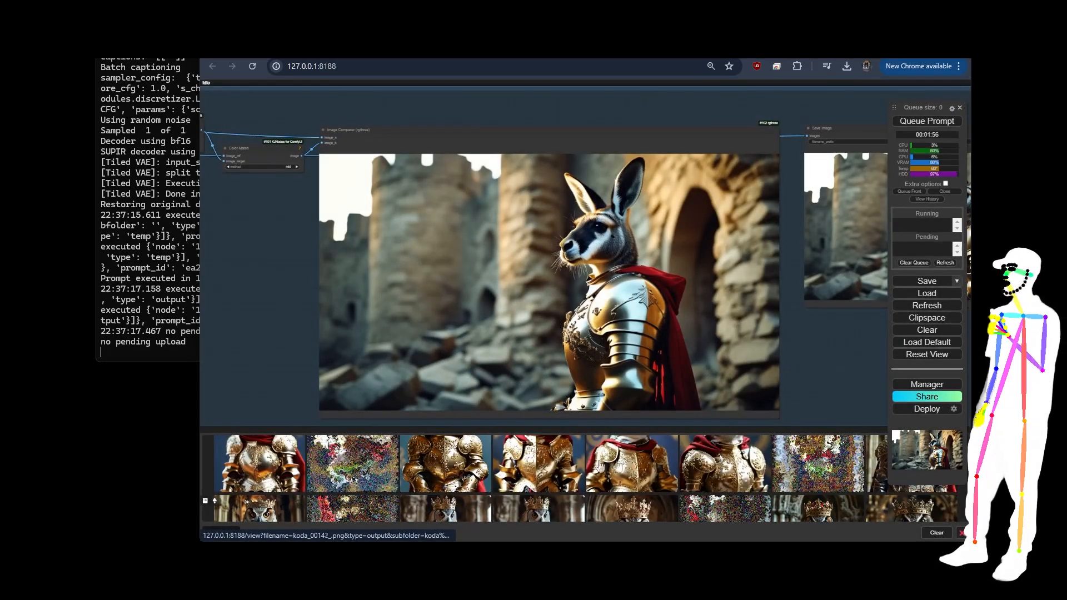
View three frog knight portraits with the gold-ornamented dark background enlarged from the image feed
{"action": "scroll", "coordinate": [684, 466], "scroll_direction": "down", "scroll_amount": 3}
{"action": "left_click", "coordinate": [740, 490]}
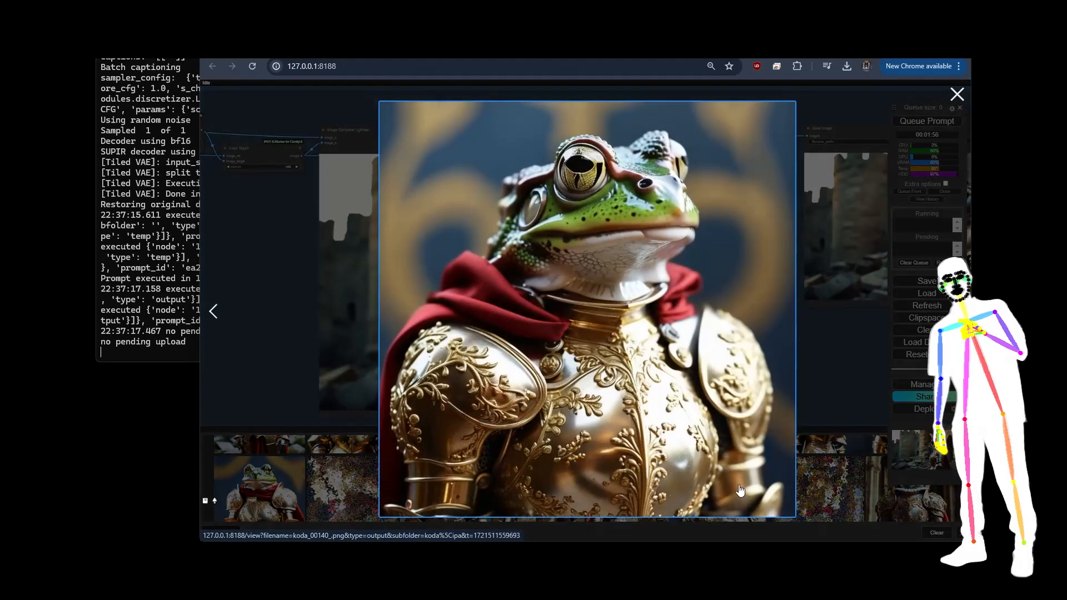
{"action": "left_click", "coordinate": [341, 462]}
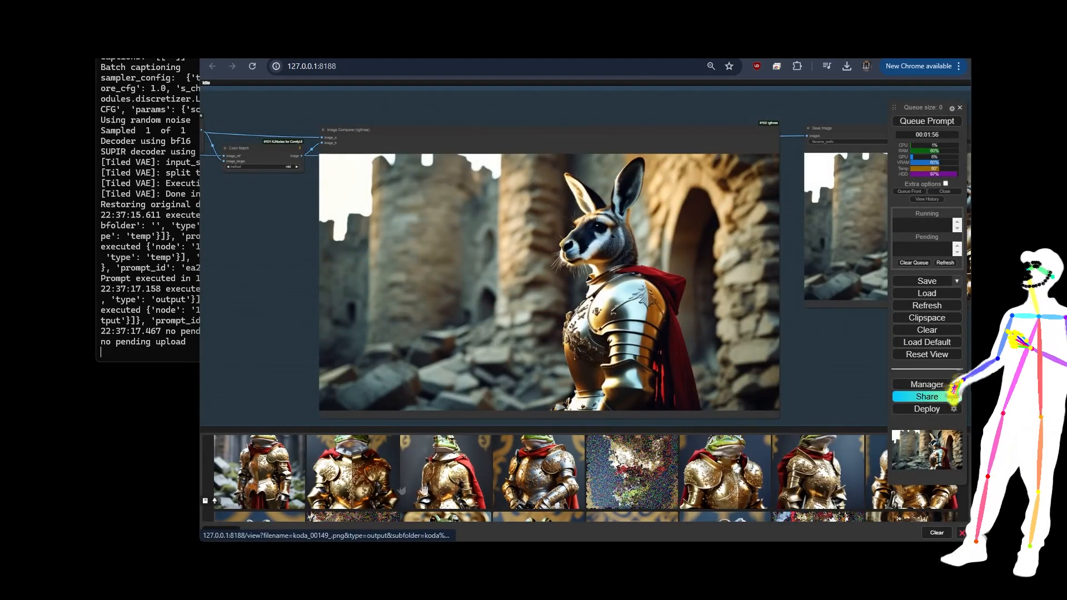
{"action": "left_click", "coordinate": [726, 485]}
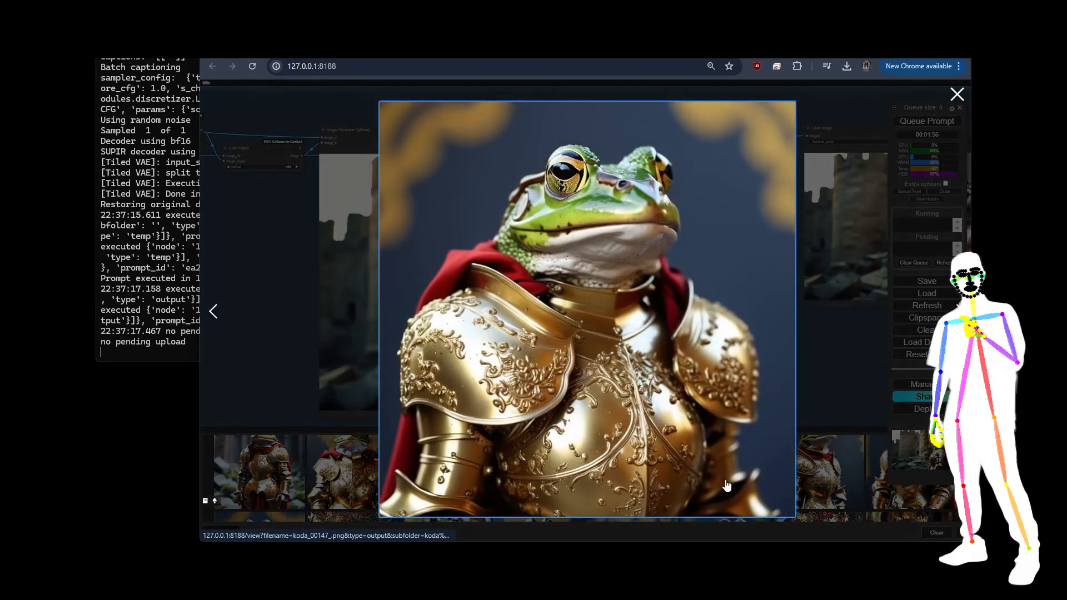
{"action": "left_click", "coordinate": [854, 349]}
{"action": "left_click", "coordinate": [543, 487]}
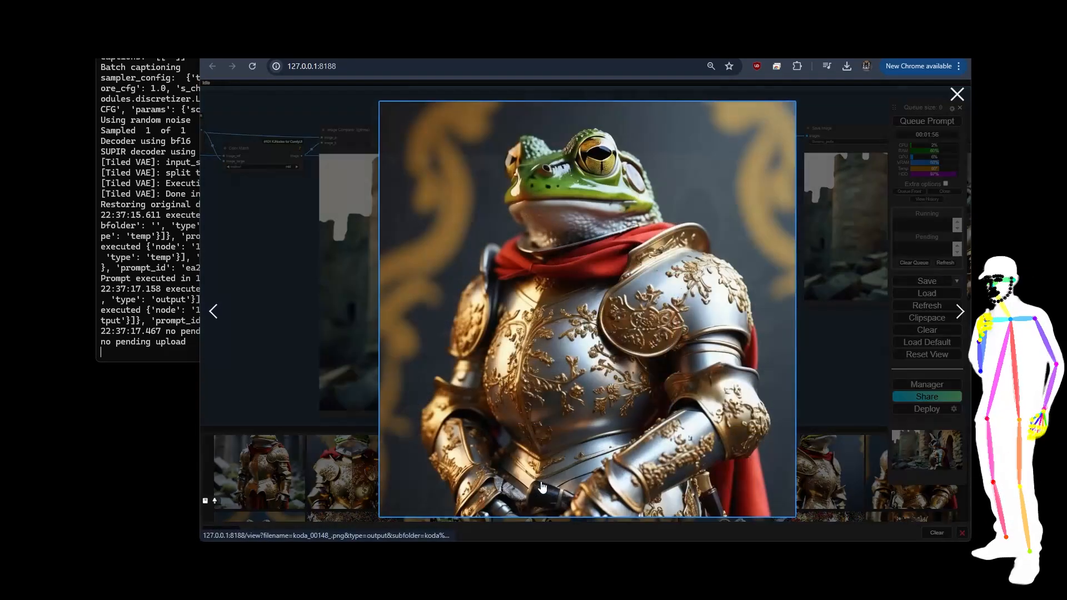
{"action": "left_click", "coordinate": [837, 364]}
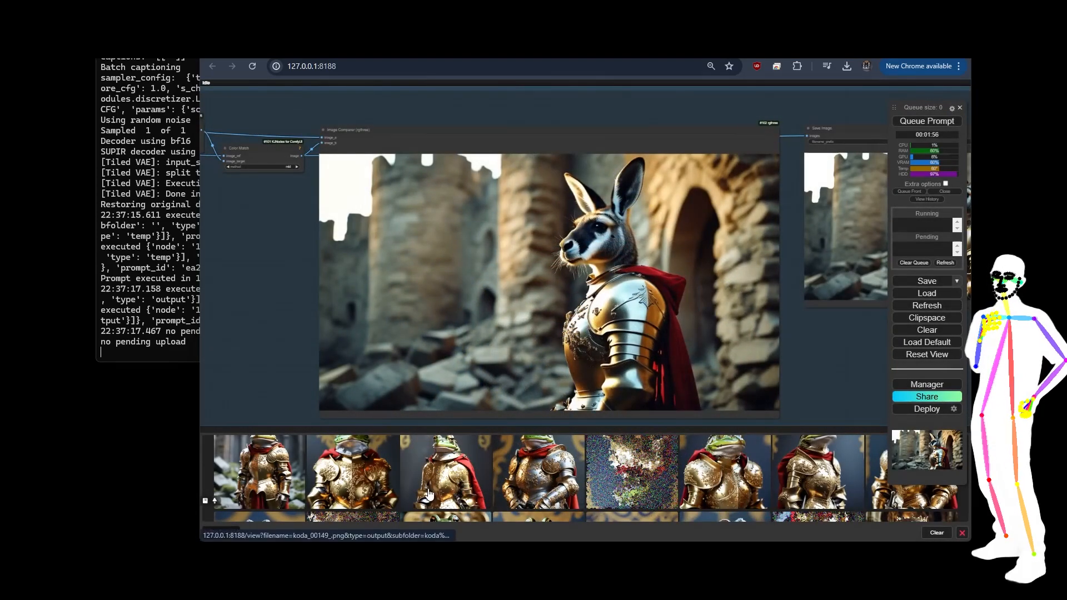
Browse the newer frog knight images in the feed and view a square portrait with castle ruins behind it
{"action": "scroll", "coordinate": [429, 494], "scroll_direction": "down", "scroll_amount": 2}
{"action": "scroll", "coordinate": [422, 484], "scroll_direction": "up", "scroll_amount": 2}
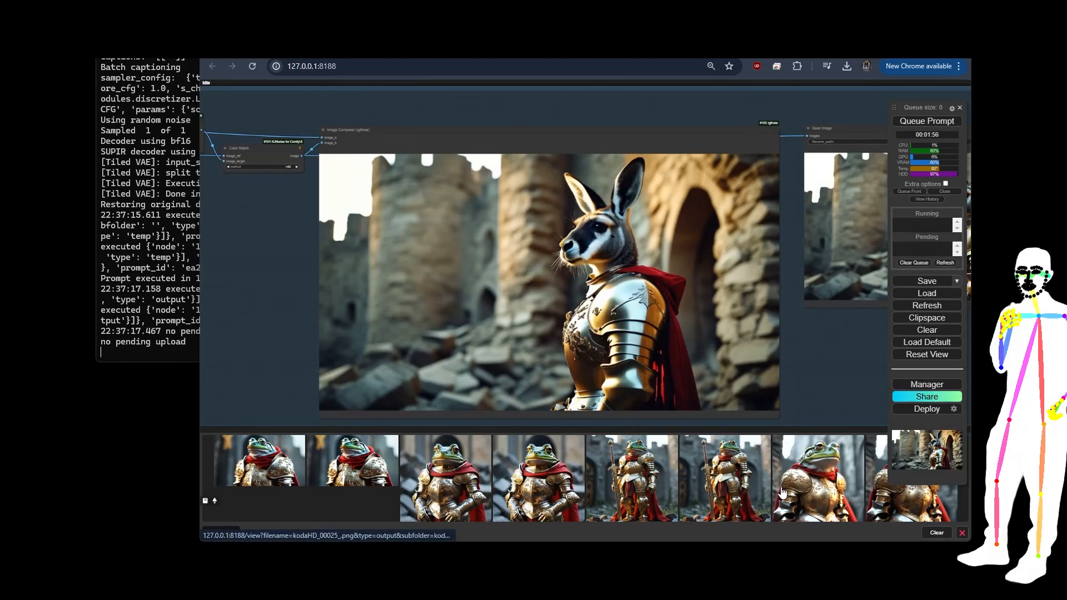
{"action": "scroll", "coordinate": [783, 489], "scroll_direction": "up", "scroll_amount": 2}
{"action": "scroll", "coordinate": [800, 486], "scroll_direction": "down", "scroll_amount": 2}
{"action": "left_click", "coordinate": [816, 481]}
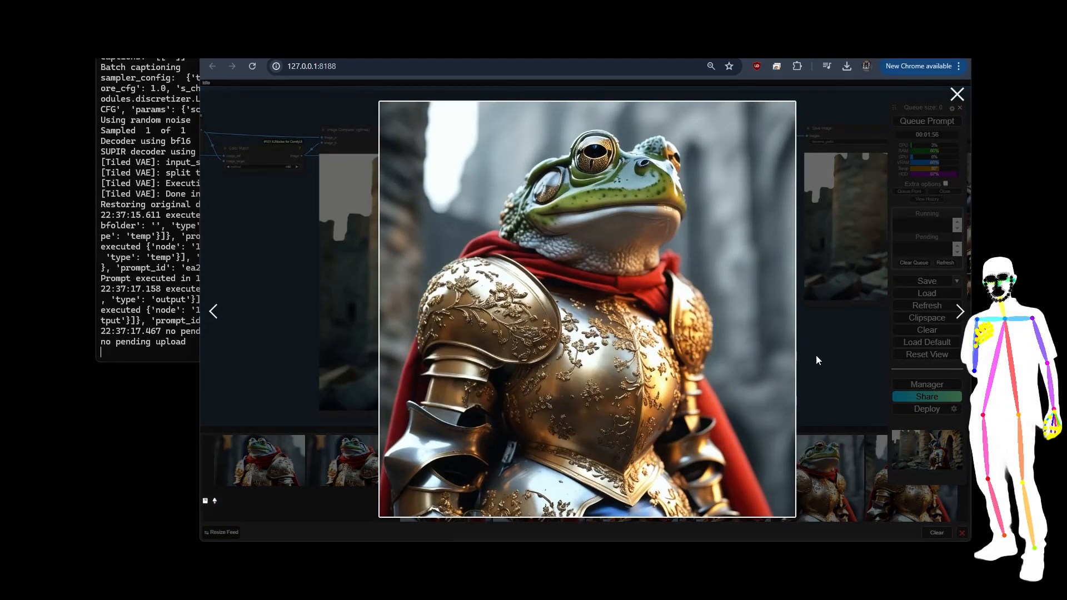
{"action": "left_click", "coordinate": [815, 355]}
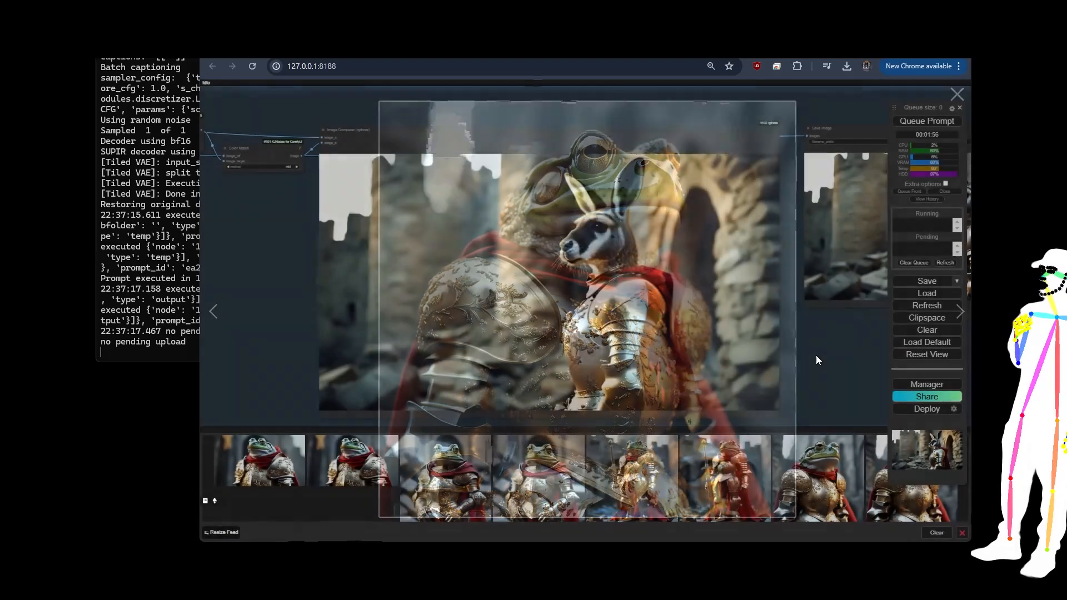
View the frog knight holding a staff and a wide-format frog knight in front of castle walls enlarged from the feed
{"action": "scroll", "coordinate": [633, 487], "scroll_direction": "up", "scroll_amount": 5}
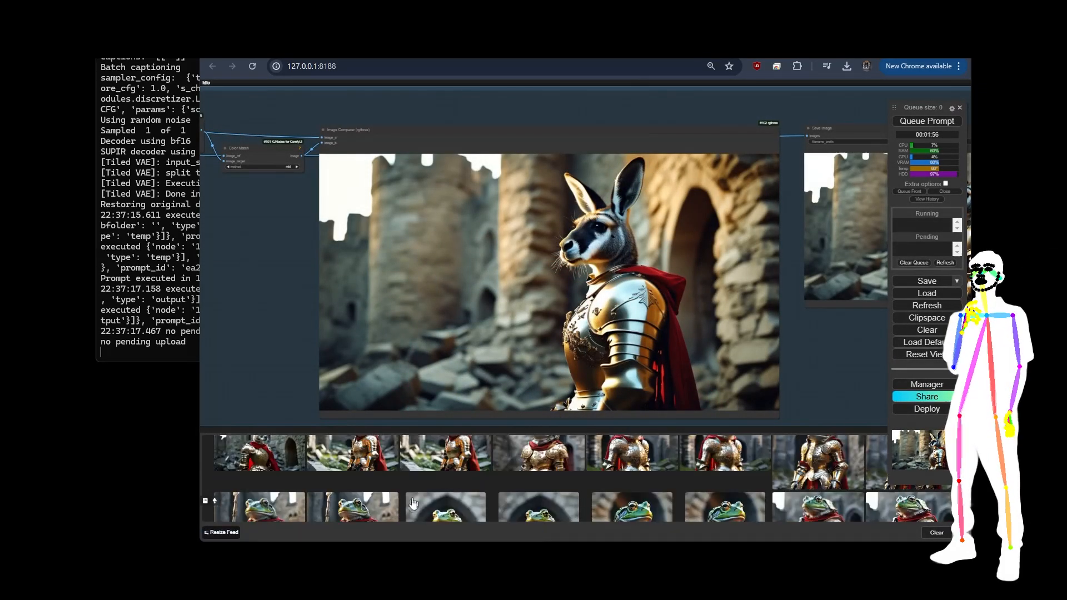
{"action": "left_click", "coordinate": [353, 507]}
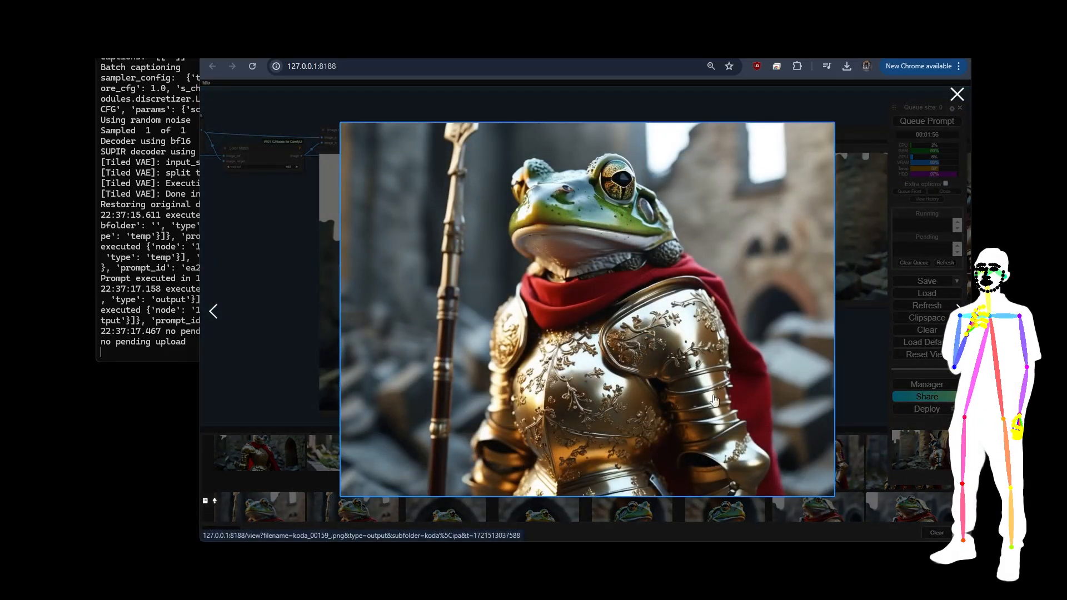
{"action": "left_click", "coordinate": [855, 316]}
{"action": "scroll", "coordinate": [582, 472], "scroll_direction": "up", "scroll_amount": 3}
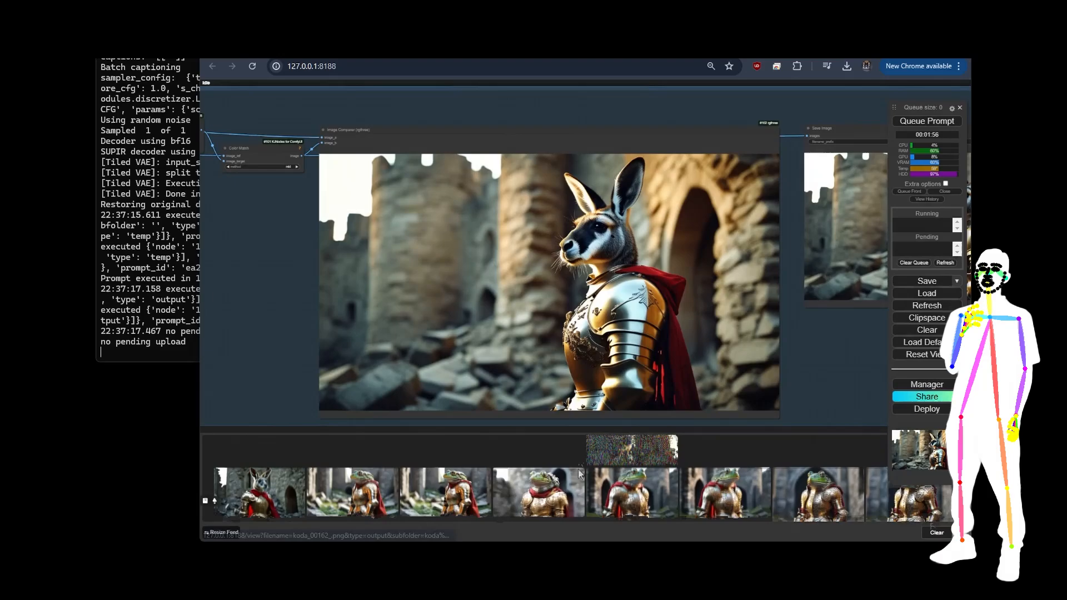
{"action": "scroll", "coordinate": [572, 487], "scroll_direction": "down", "scroll_amount": 1}
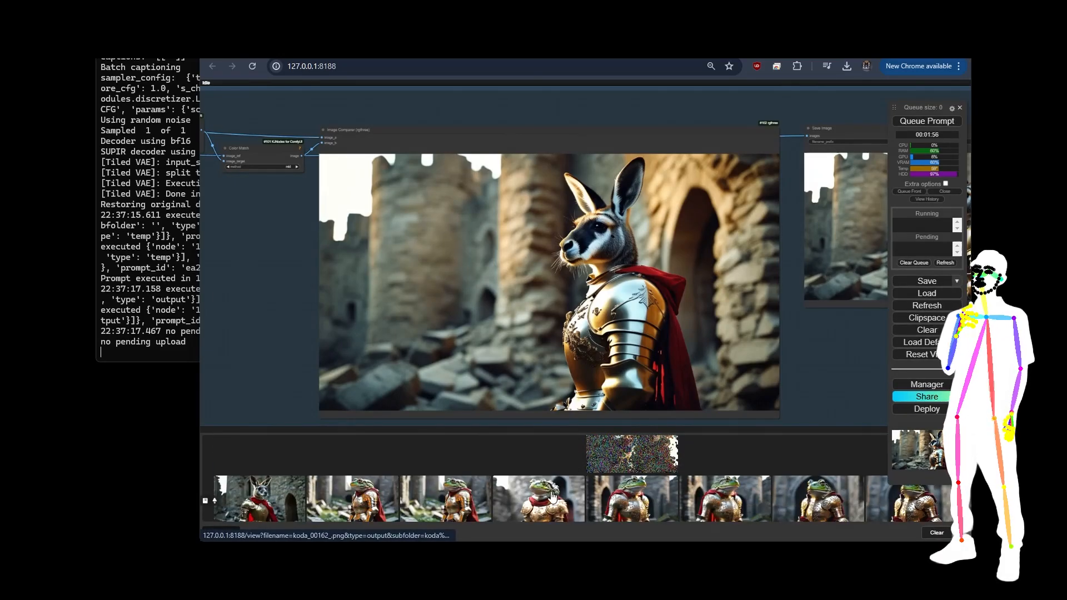
{"action": "left_click", "coordinate": [552, 497]}
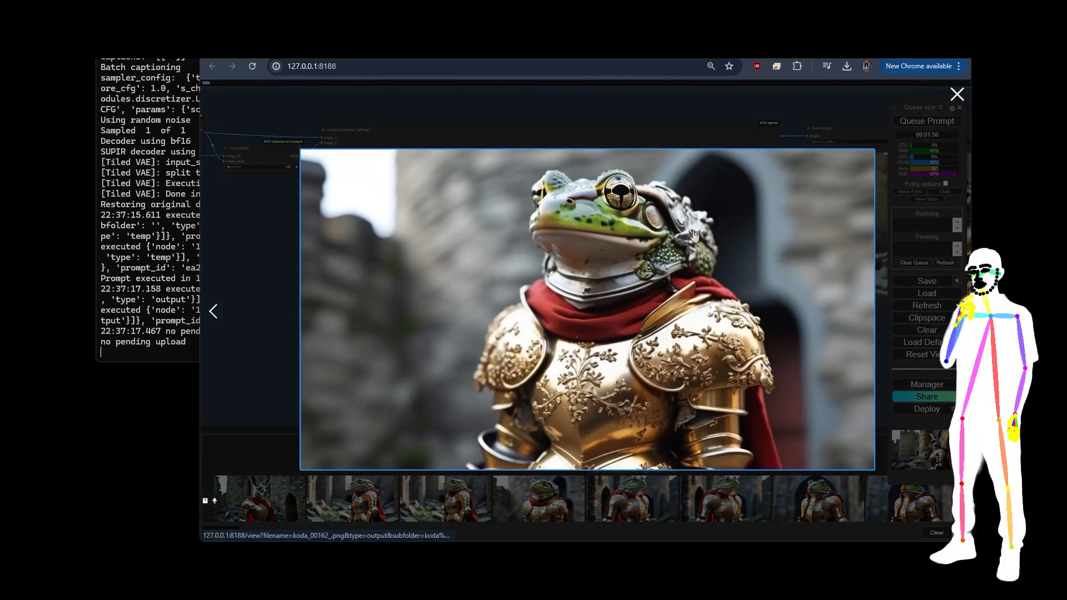
View the upscaled frog knight standing among sunlit ruins enlarged from the image feed
{"action": "left_click", "coordinate": [691, 476]}
{"action": "left_click", "coordinate": [372, 504]}
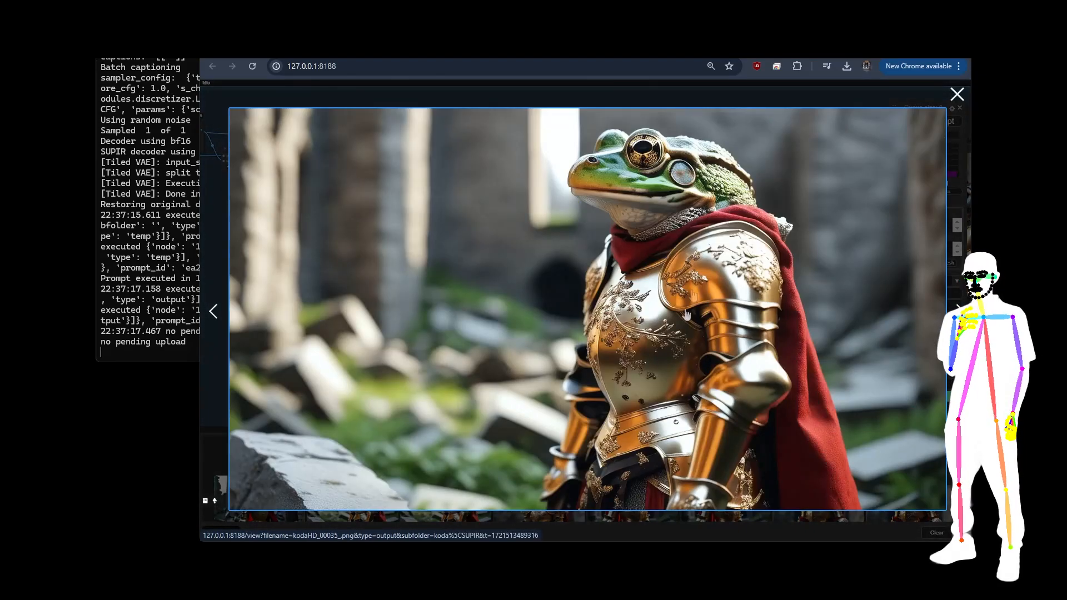
{"action": "left_click", "coordinate": [597, 529]}
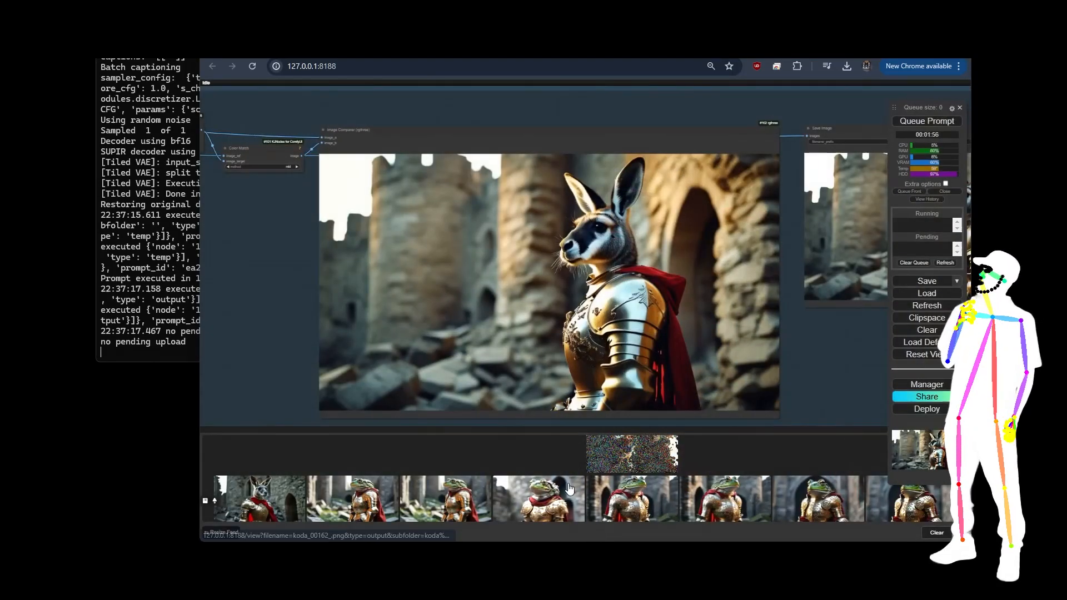
View the kangaroo knight in the rubble and its upscaled castle version enlarged from the feed, and return to the workflow overview
{"action": "scroll", "coordinate": [569, 491], "scroll_direction": "down", "scroll_amount": 1}
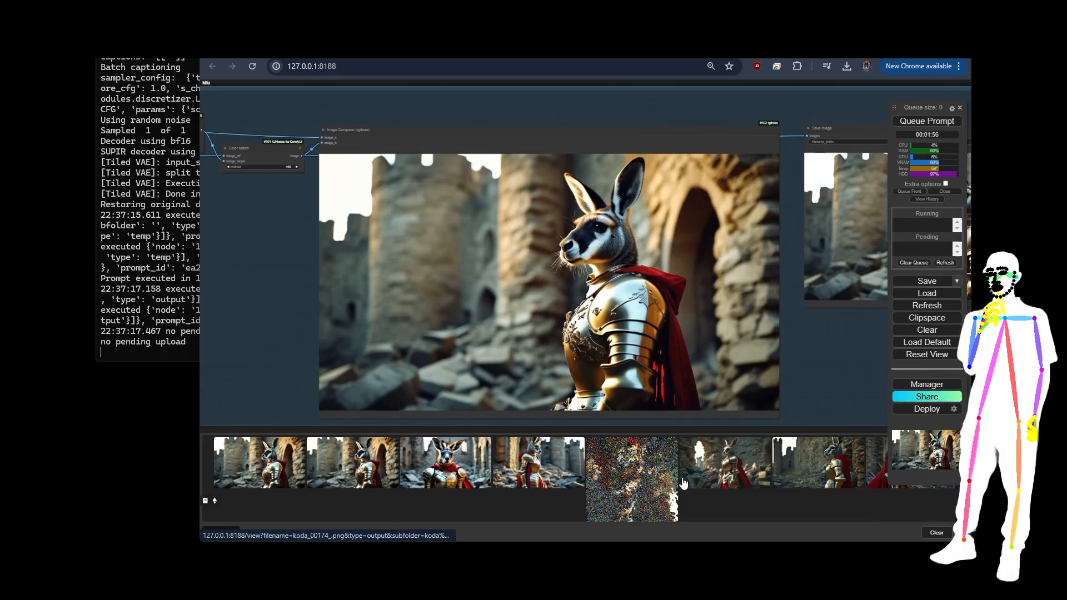
{"action": "left_click", "coordinate": [728, 471]}
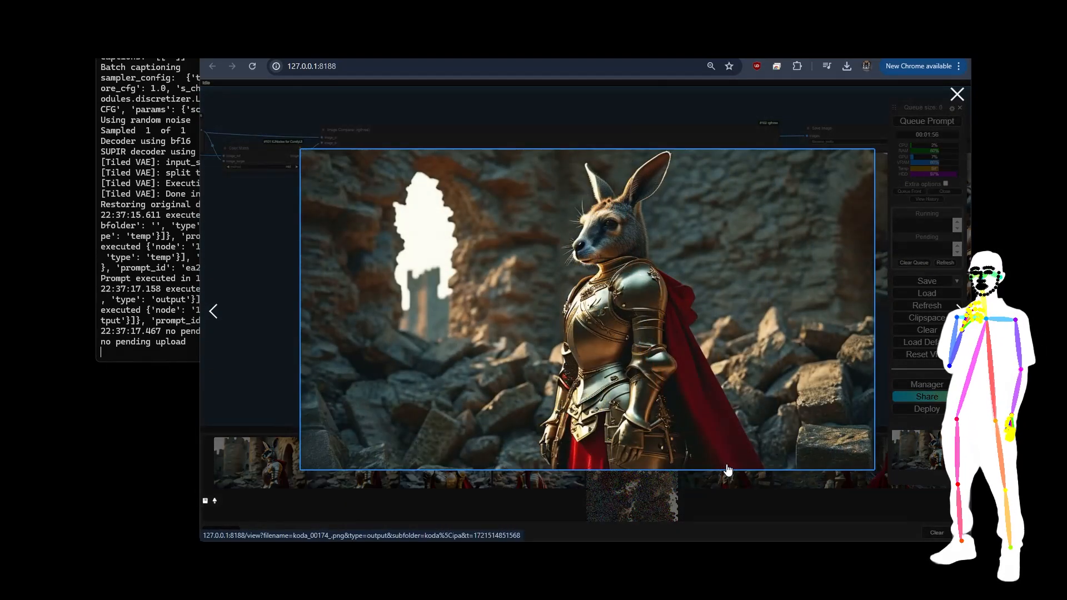
{"action": "left_click", "coordinate": [457, 476]}
{"action": "left_click", "coordinate": [296, 476]}
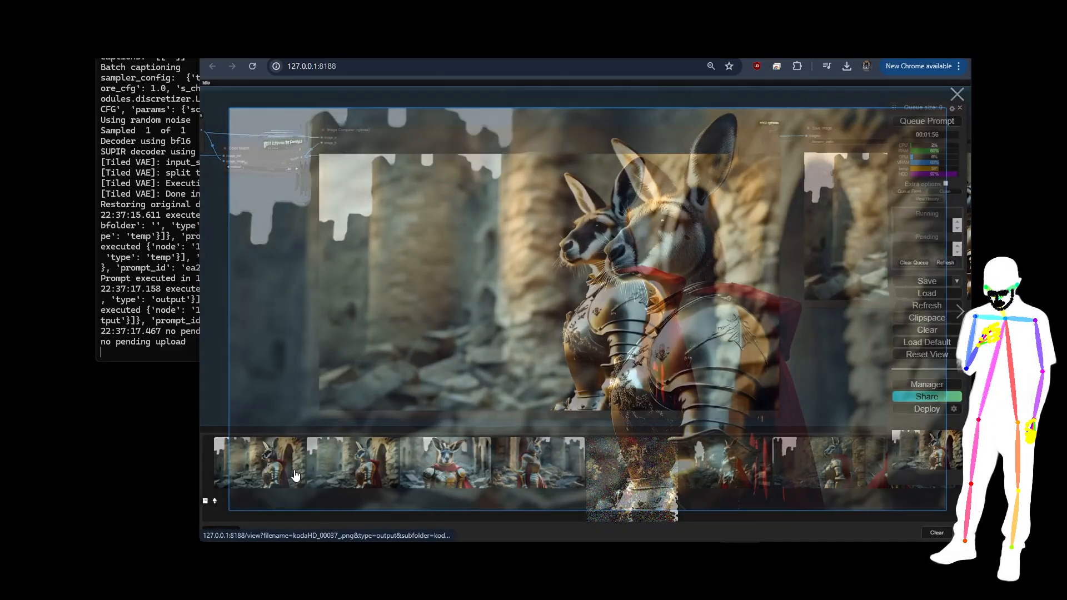
{"action": "left_click", "coordinate": [958, 94]}
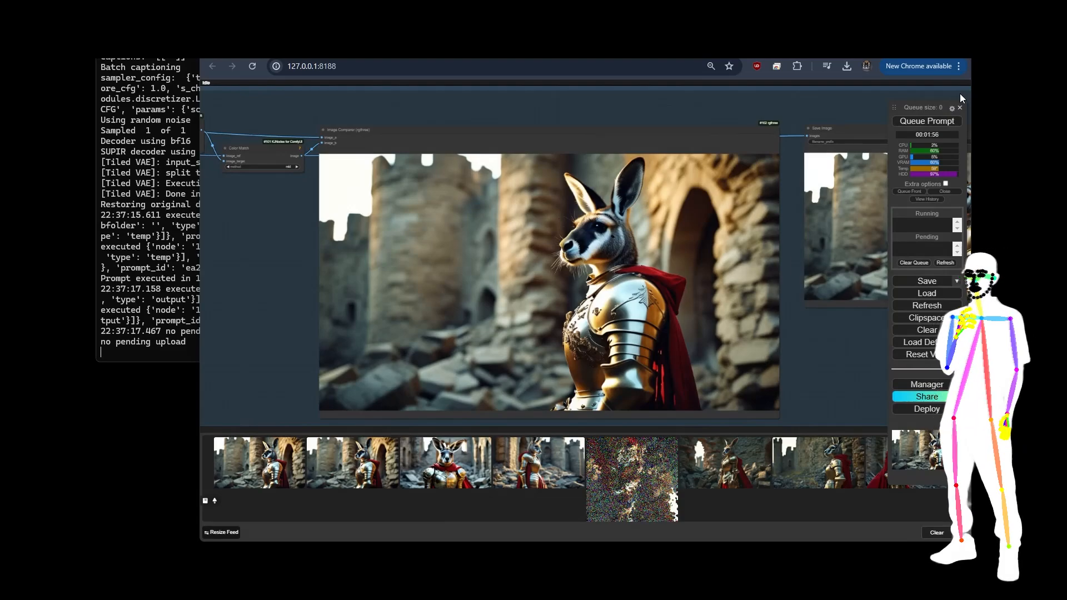
{"action": "scroll", "coordinate": [229, 241], "scroll_direction": "down", "scroll_amount": 5}
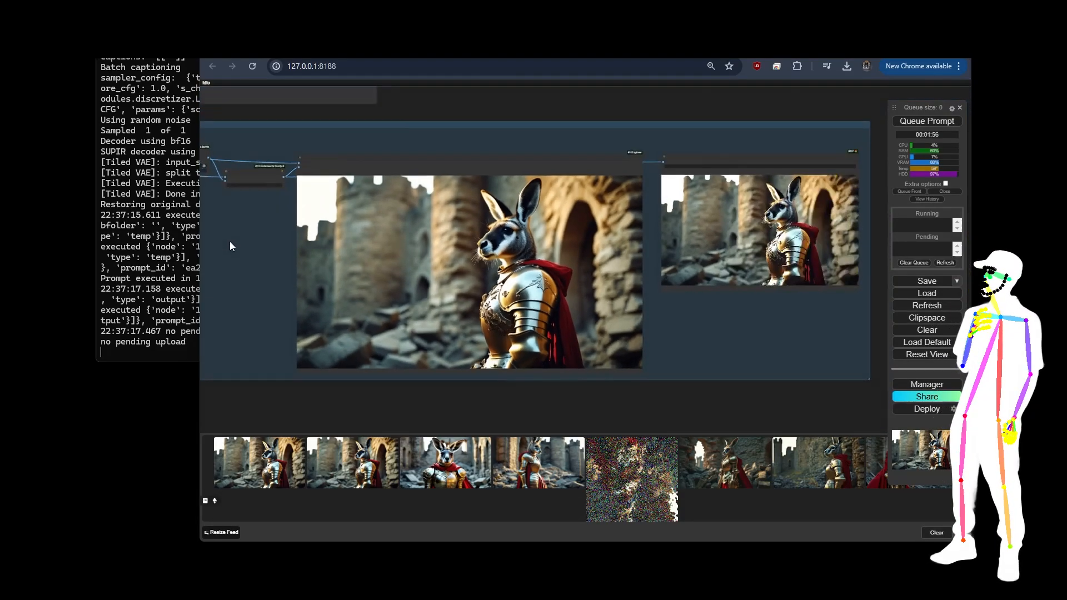
{"action": "left_click_drag", "start_coordinate": [230, 246], "coordinate": [515, 403]}
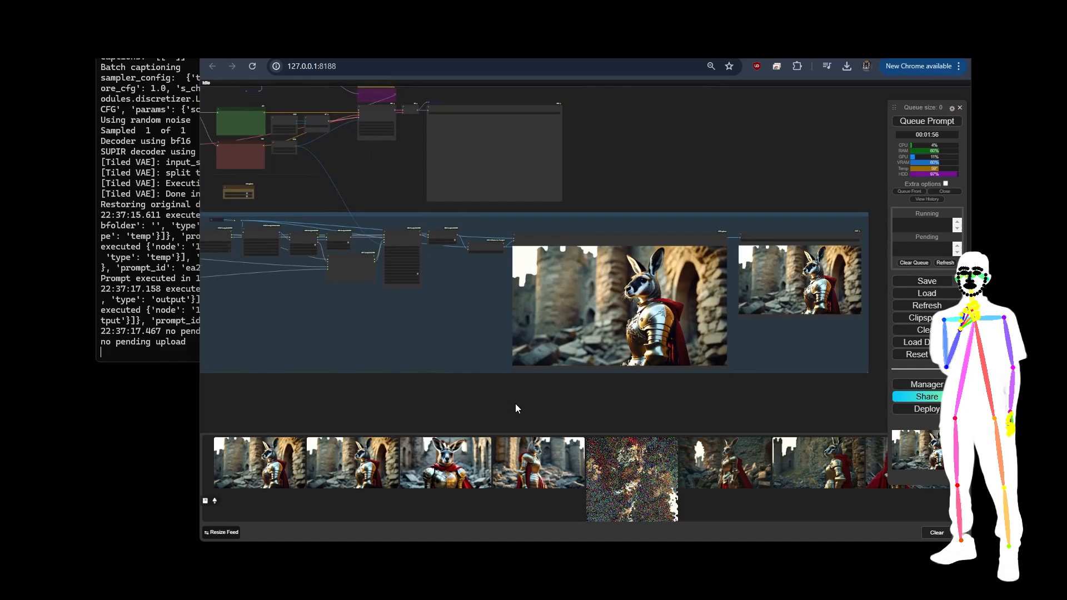
Switch to the Civitai page of Koda Pack - Kolors with IP Adapter in ComfyUI and examine its gallery and v2 details
{"action": "left_click", "coordinate": [328, 52]}
{"action": "left_click", "coordinate": [445, 120]}
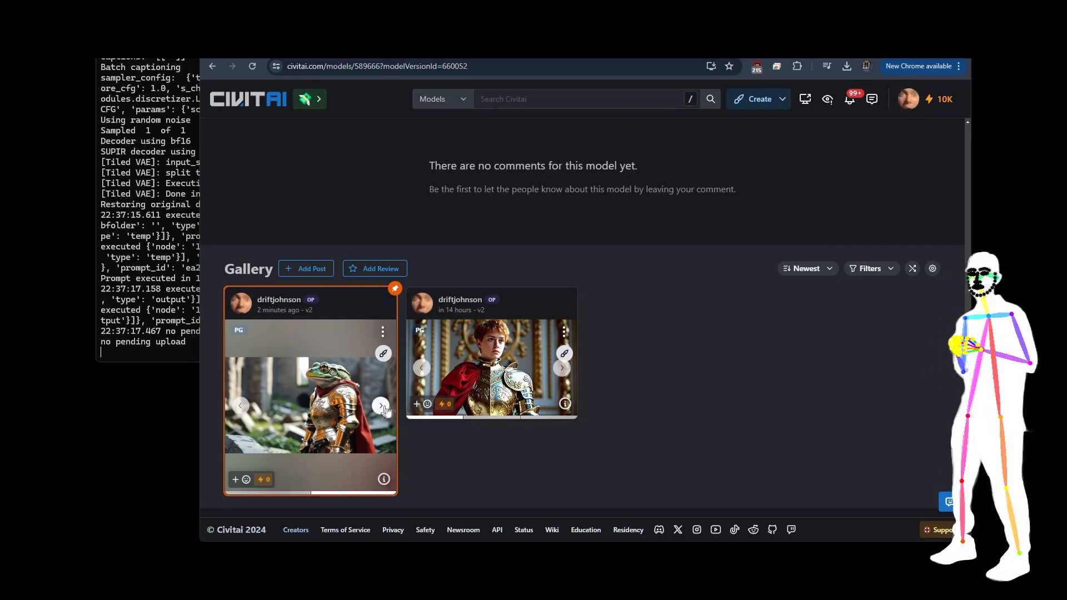
{"action": "scroll", "coordinate": [568, 371], "scroll_direction": "up", "scroll_amount": 5}
{"action": "scroll", "coordinate": [568, 370], "scroll_direction": "up", "scroll_amount": 6}
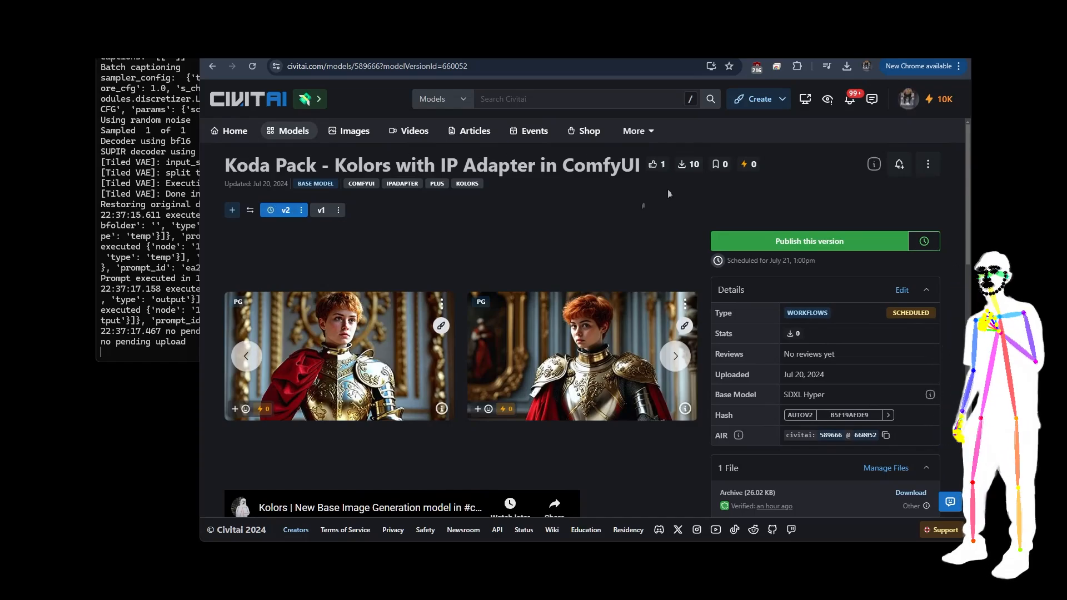
{"action": "scroll", "coordinate": [458, 213], "scroll_direction": "down", "scroll_amount": 4}
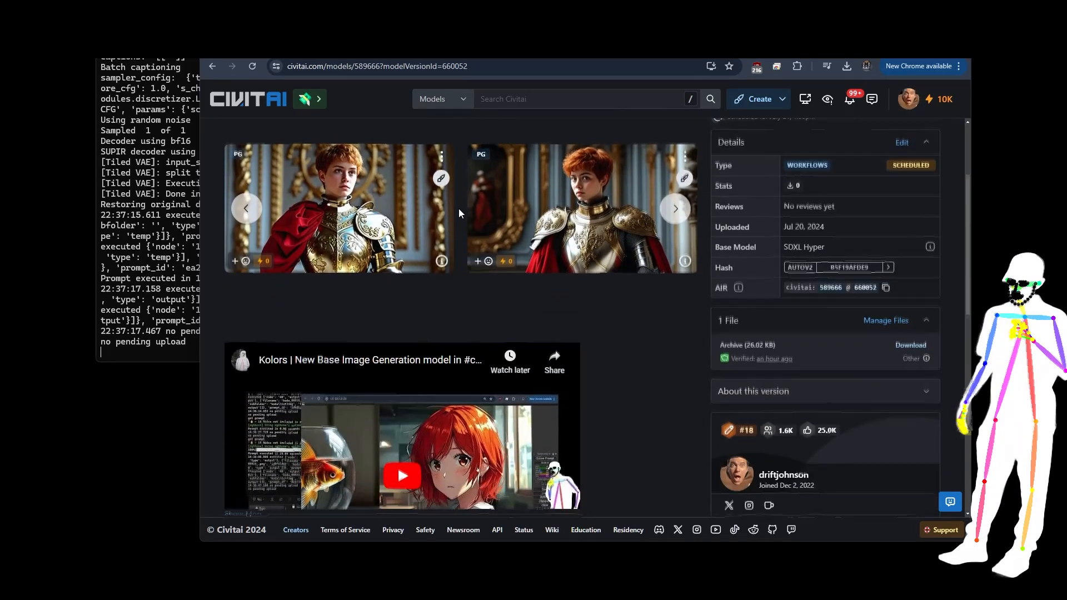
{"action": "scroll", "coordinate": [634, 245], "scroll_direction": "up", "scroll_amount": 2}
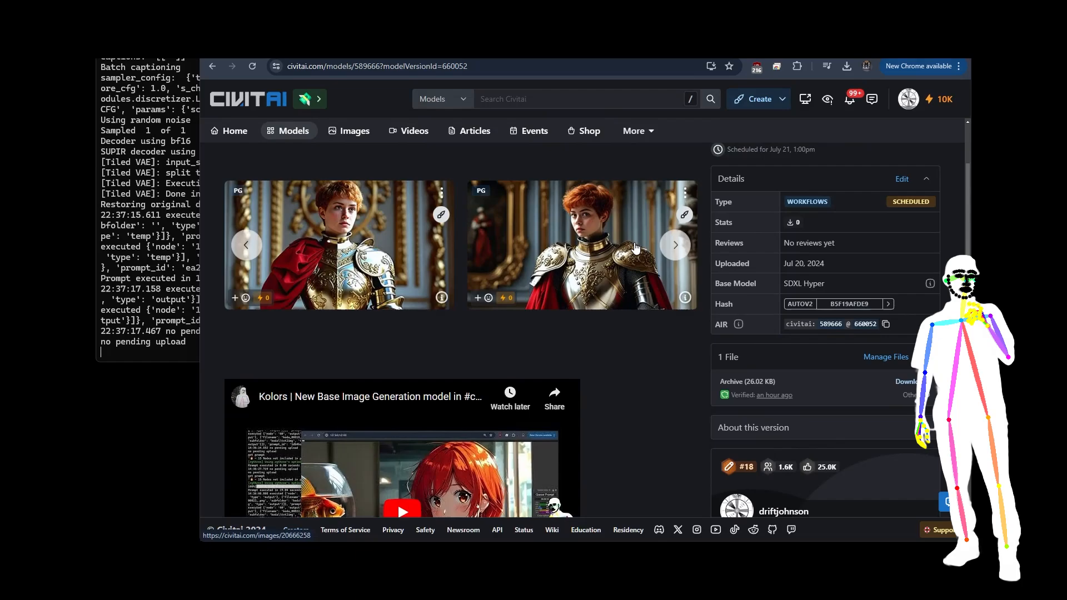
{"action": "scroll", "coordinate": [621, 335], "scroll_direction": "up", "scroll_amount": 2}
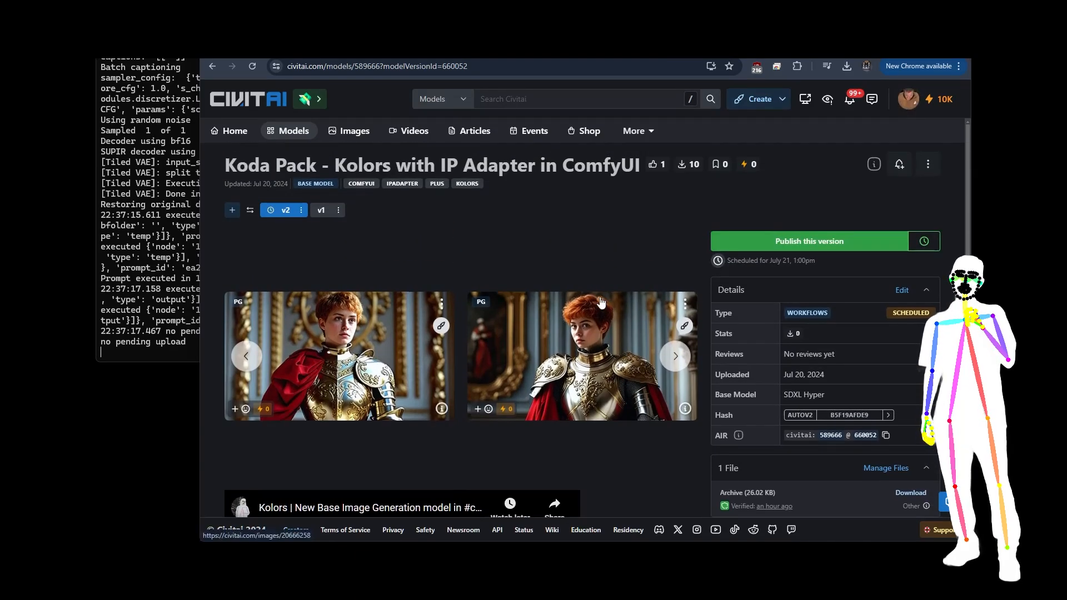